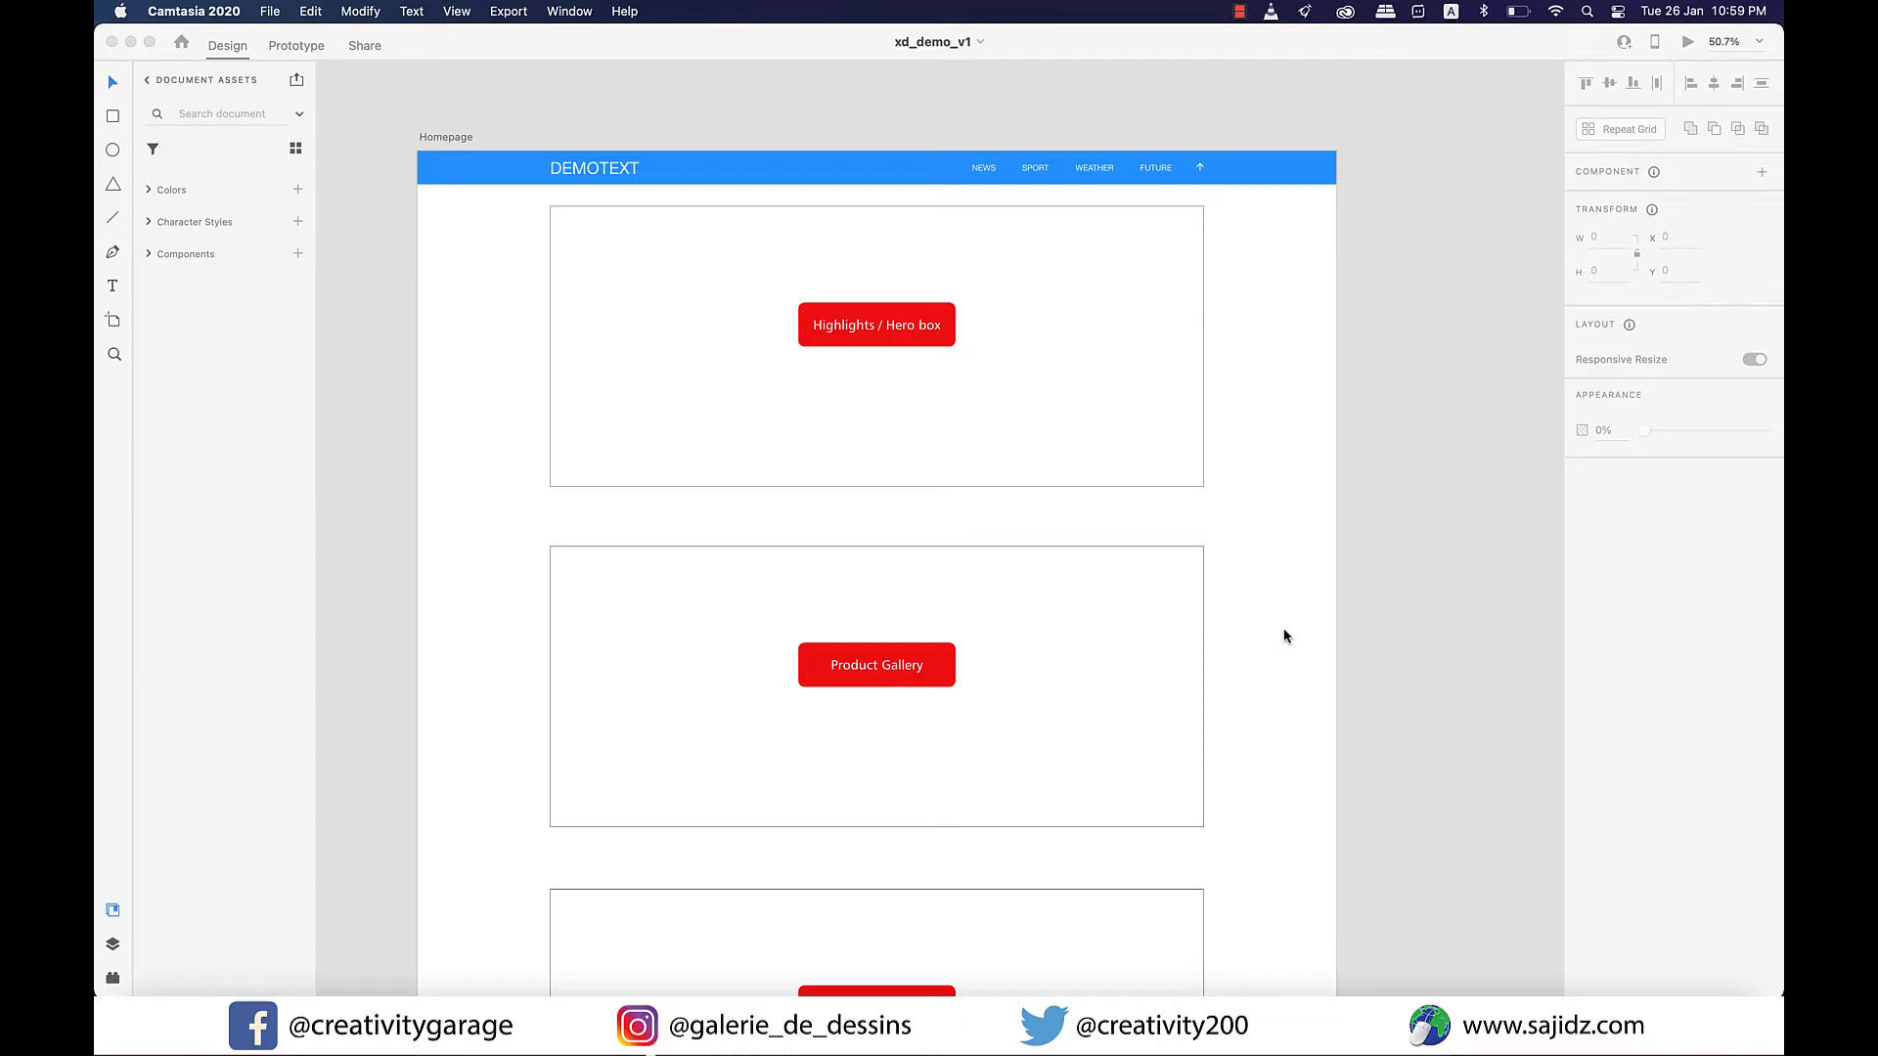
# Review the homepage sections down to the empty footer area and switch to the Wires - Web document.
pyautogui.scroll(-3, 1217, 588)
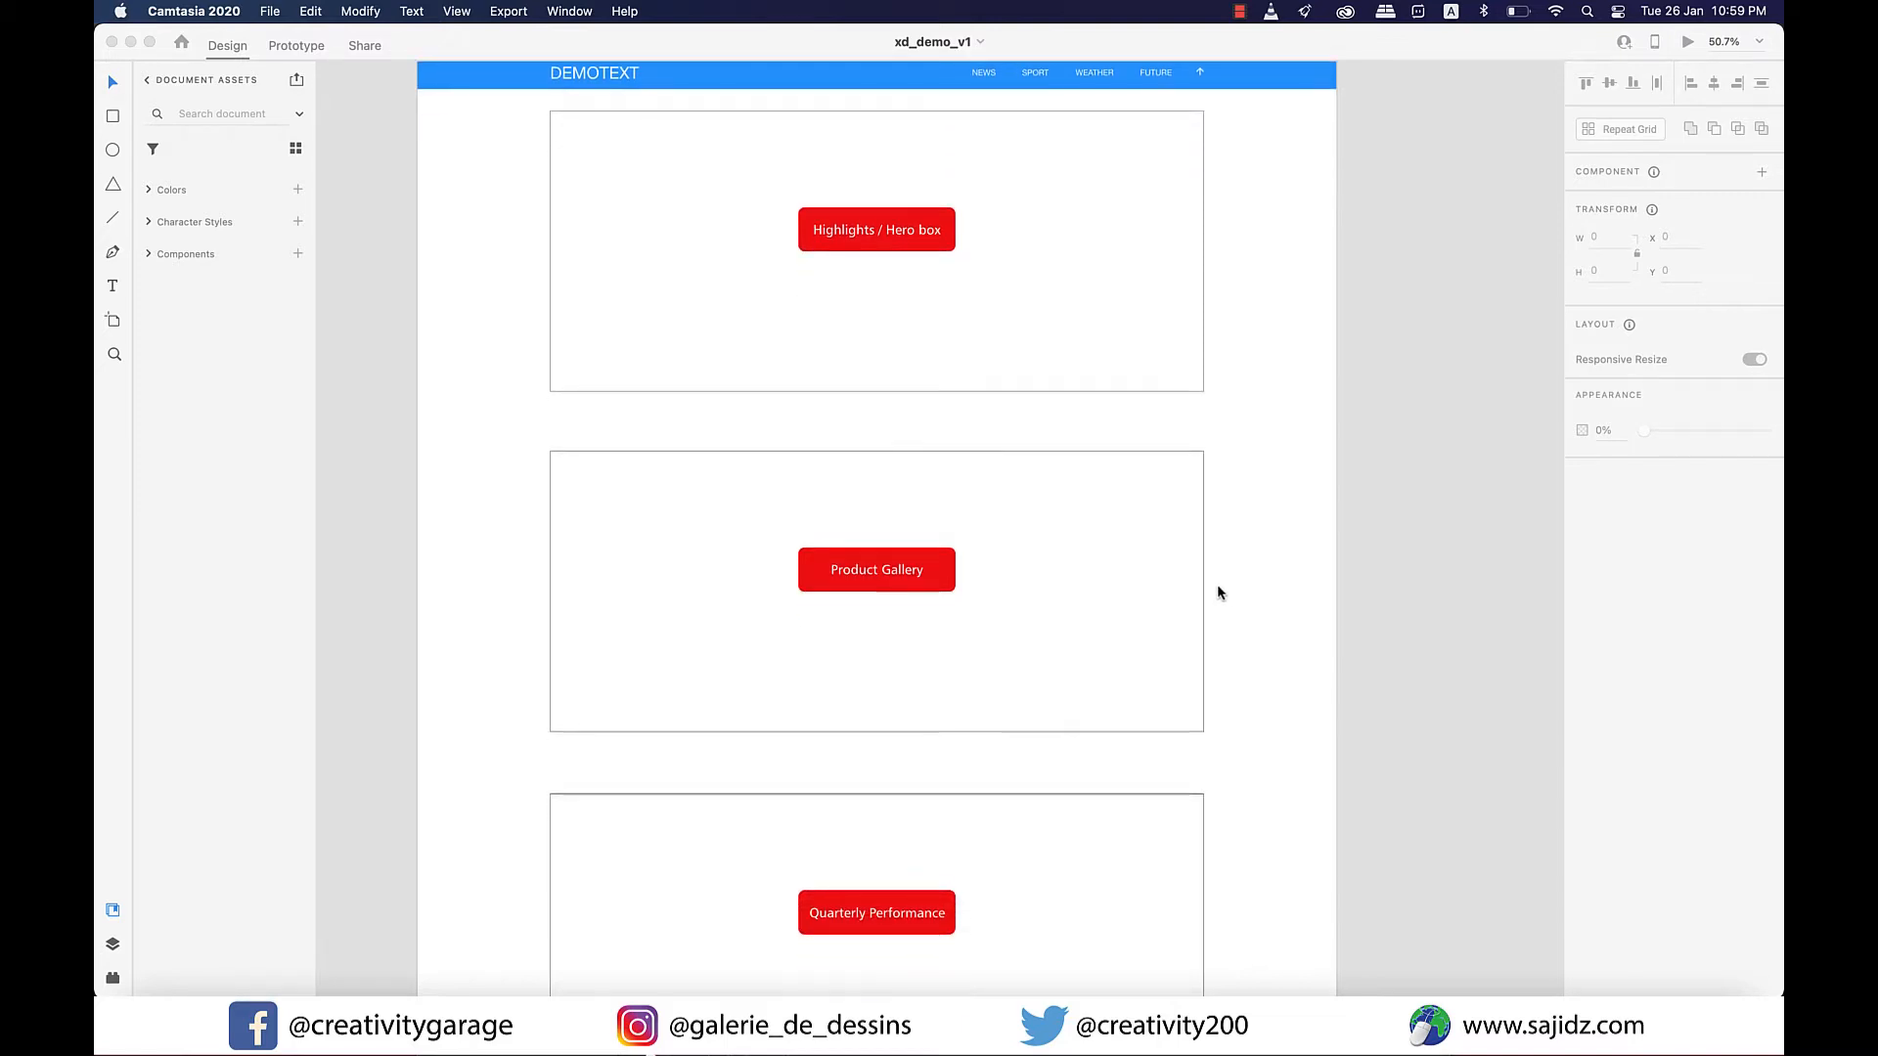
pyautogui.scroll(-20, 1216, 587)
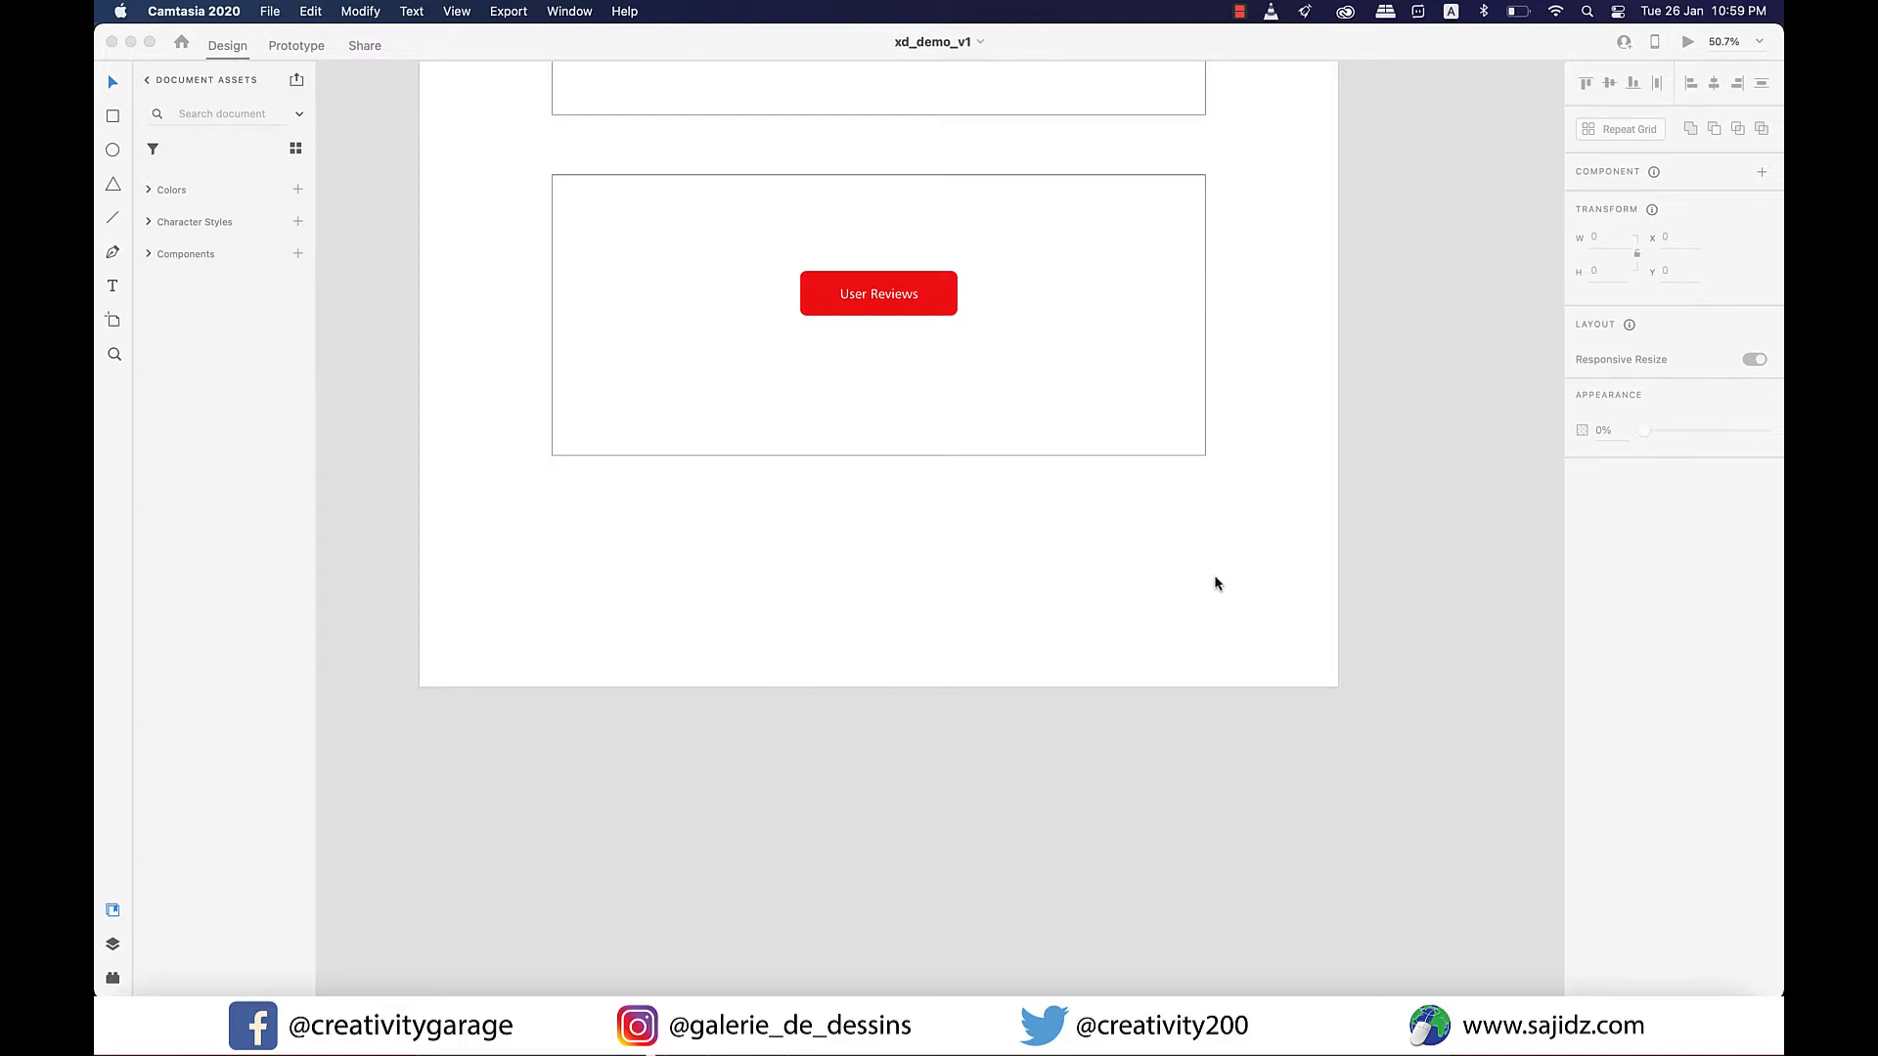
pyautogui.scroll(2, 1216, 584)
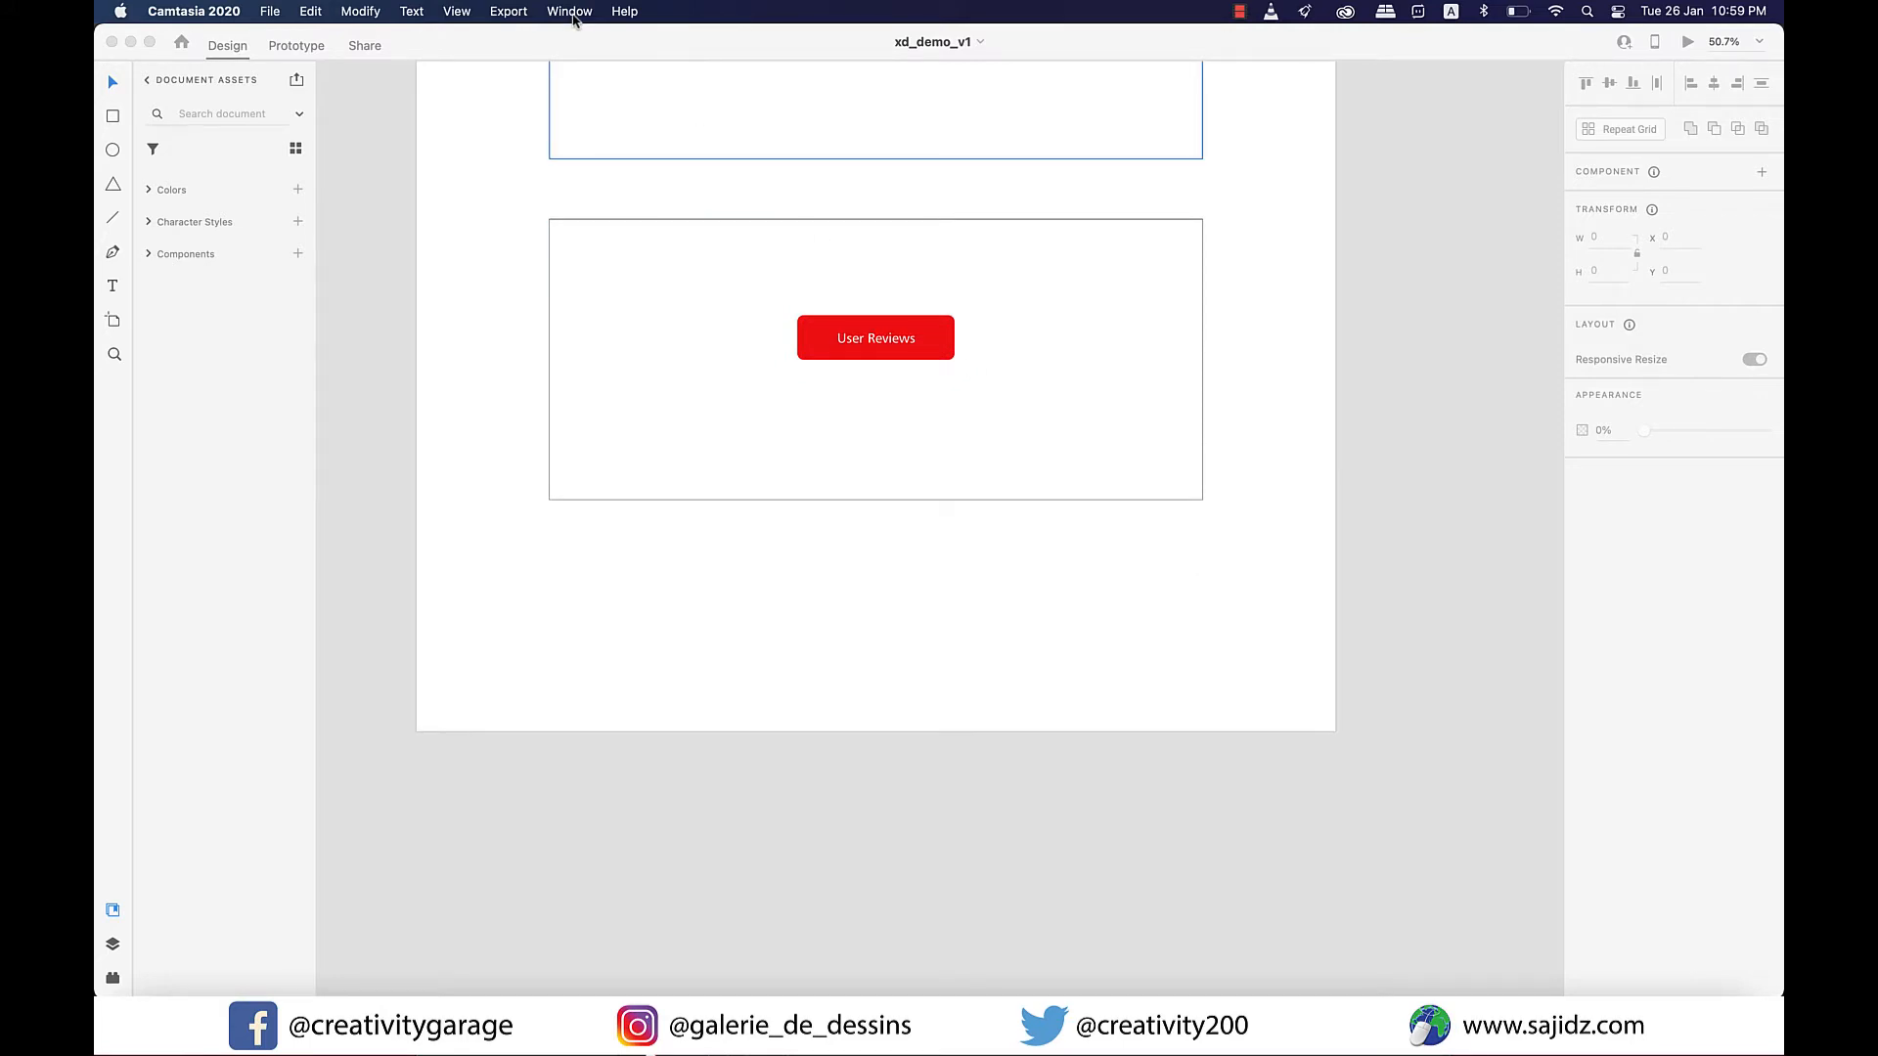
pyautogui.click(455, 11)
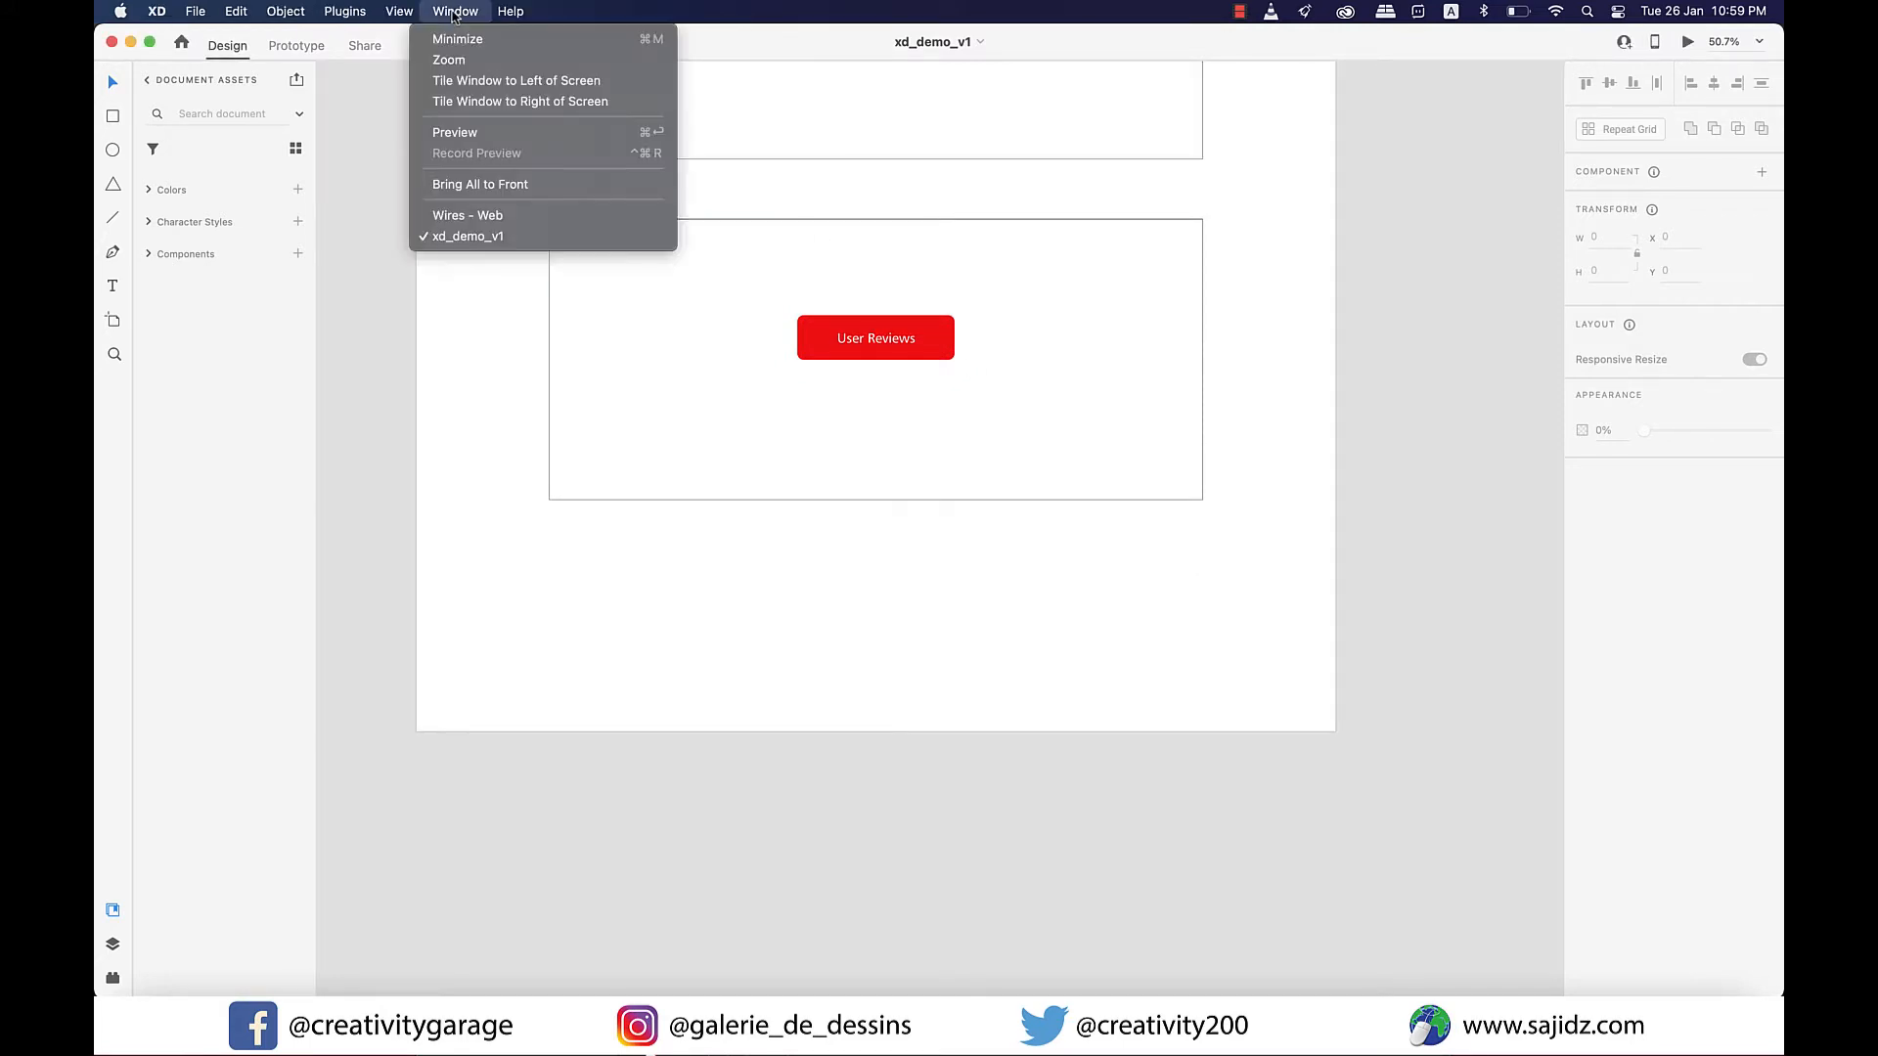
pyautogui.click(494, 217)
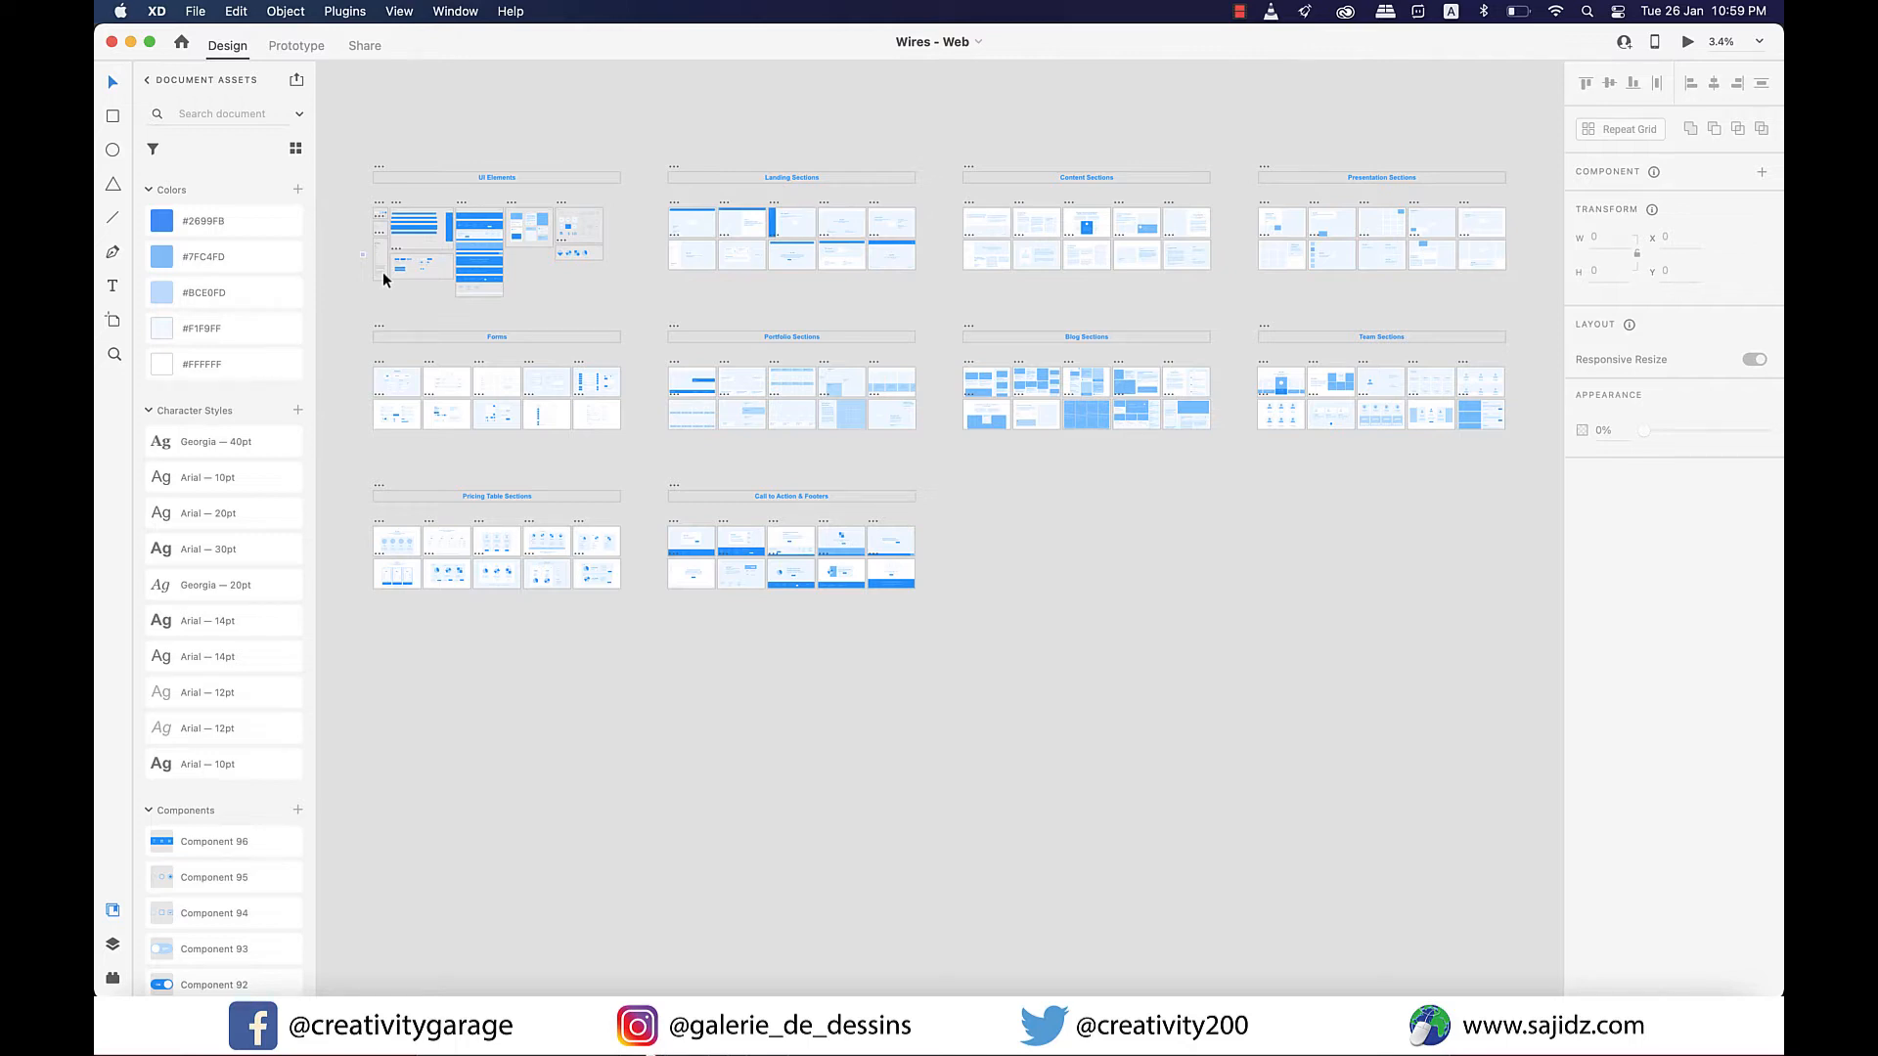
# Copy the light-blue footer with four link columns and a dark-blue copyright bar from the UI Elements - Footers artboard.
pyautogui.moveTo(383, 272); pyautogui.dragTo(531, 303)
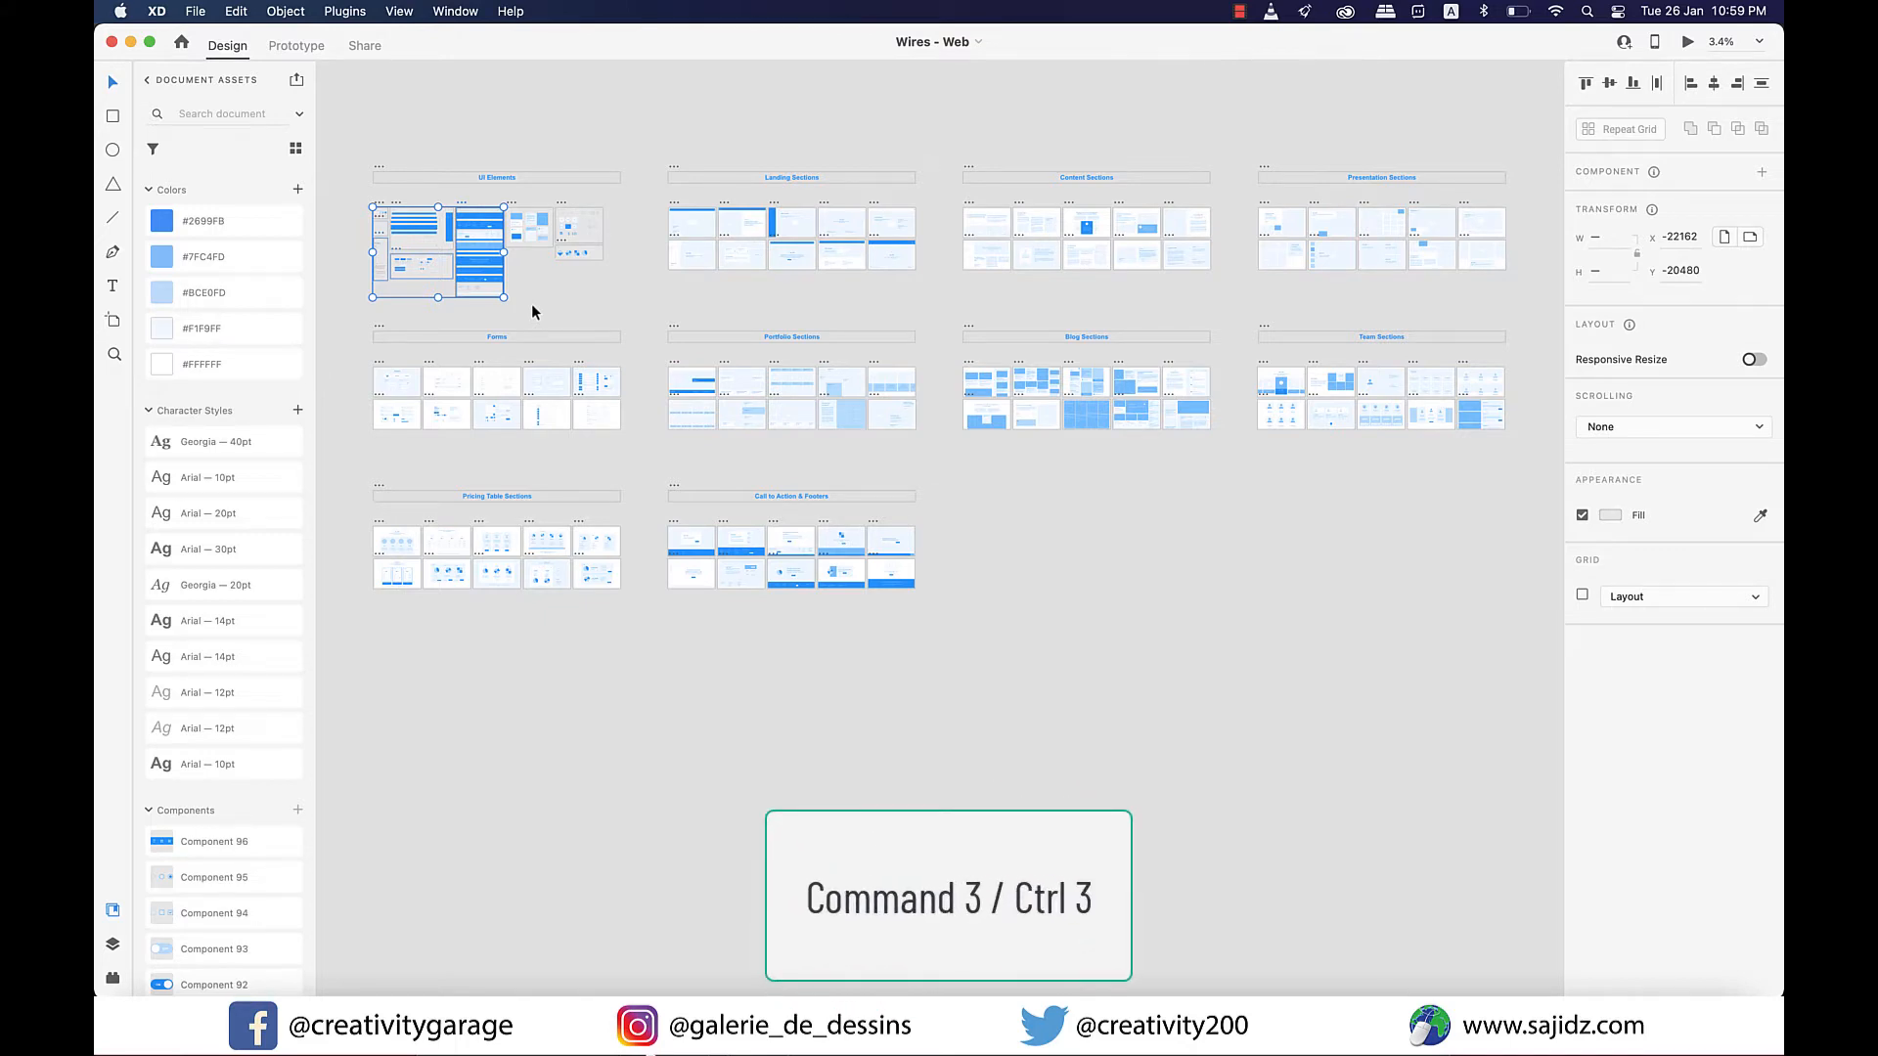
pyautogui.press('super+3')
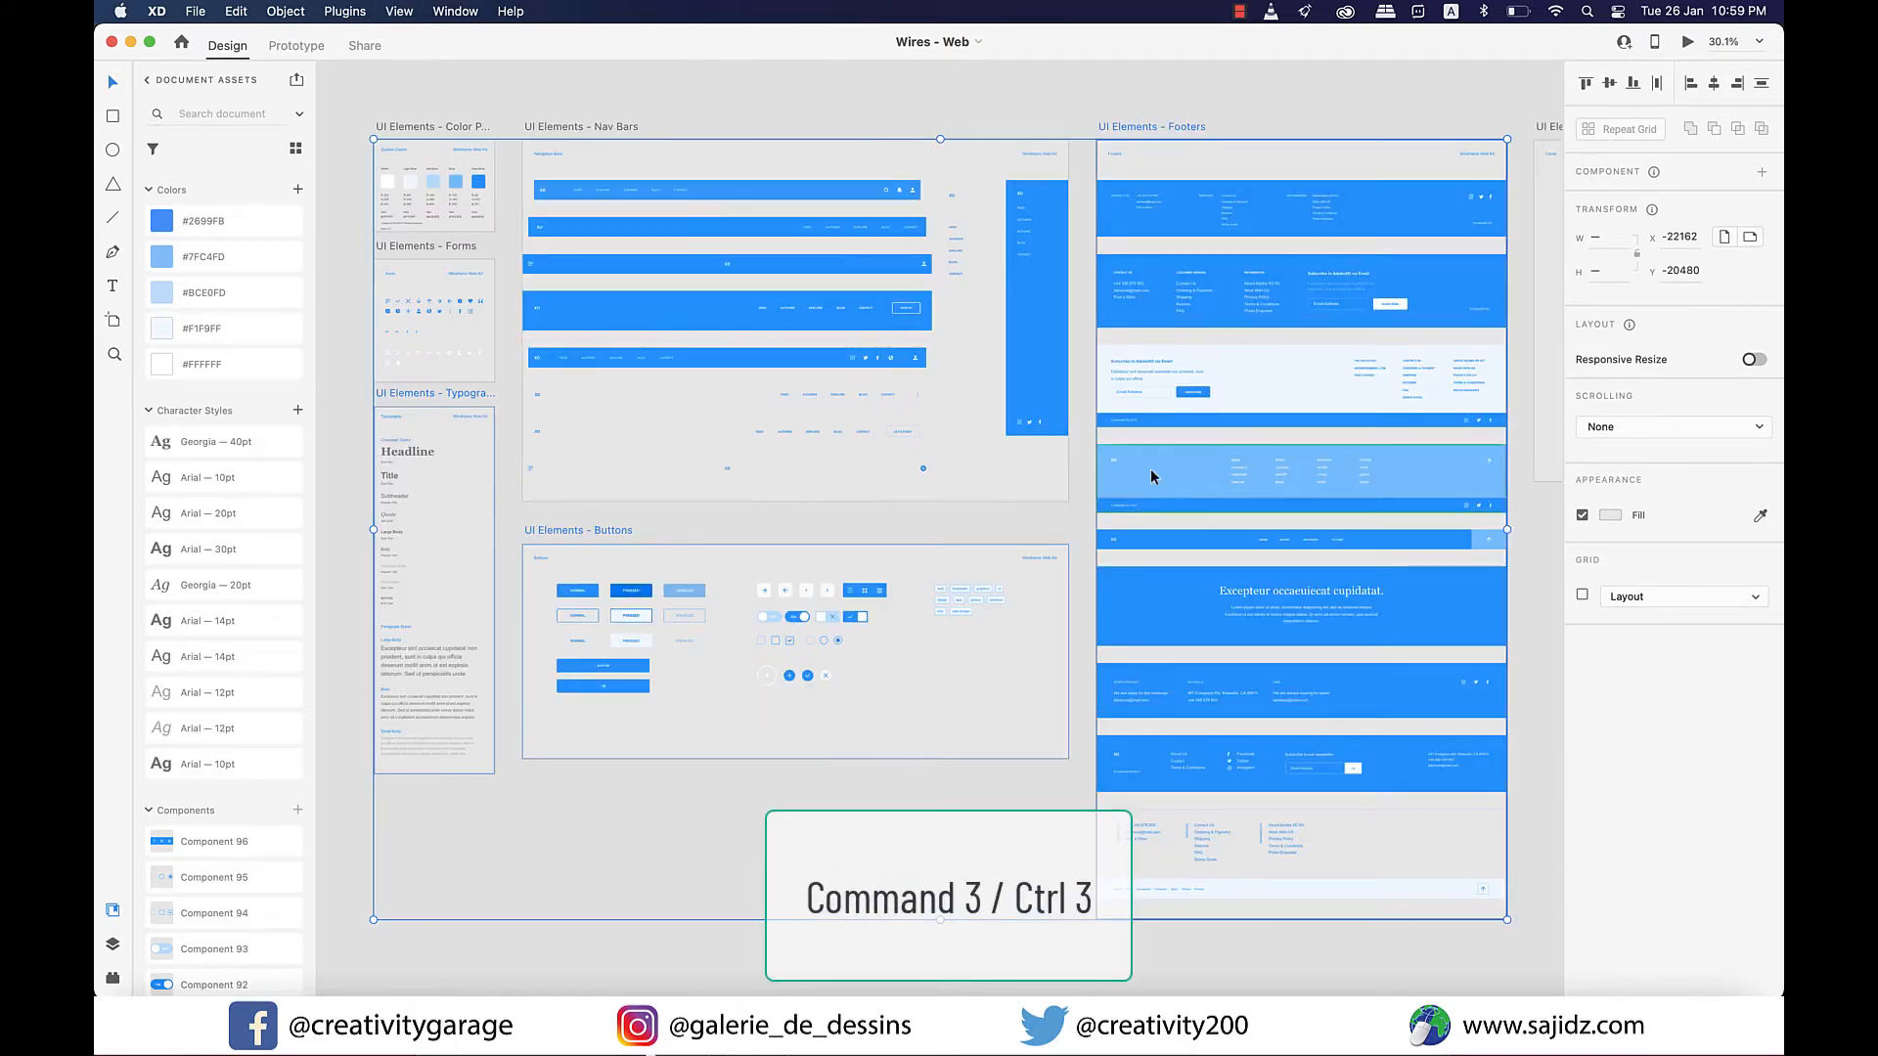
pyautogui.hscroll(2, 1255, 504)
pyautogui.click(1451, 570)
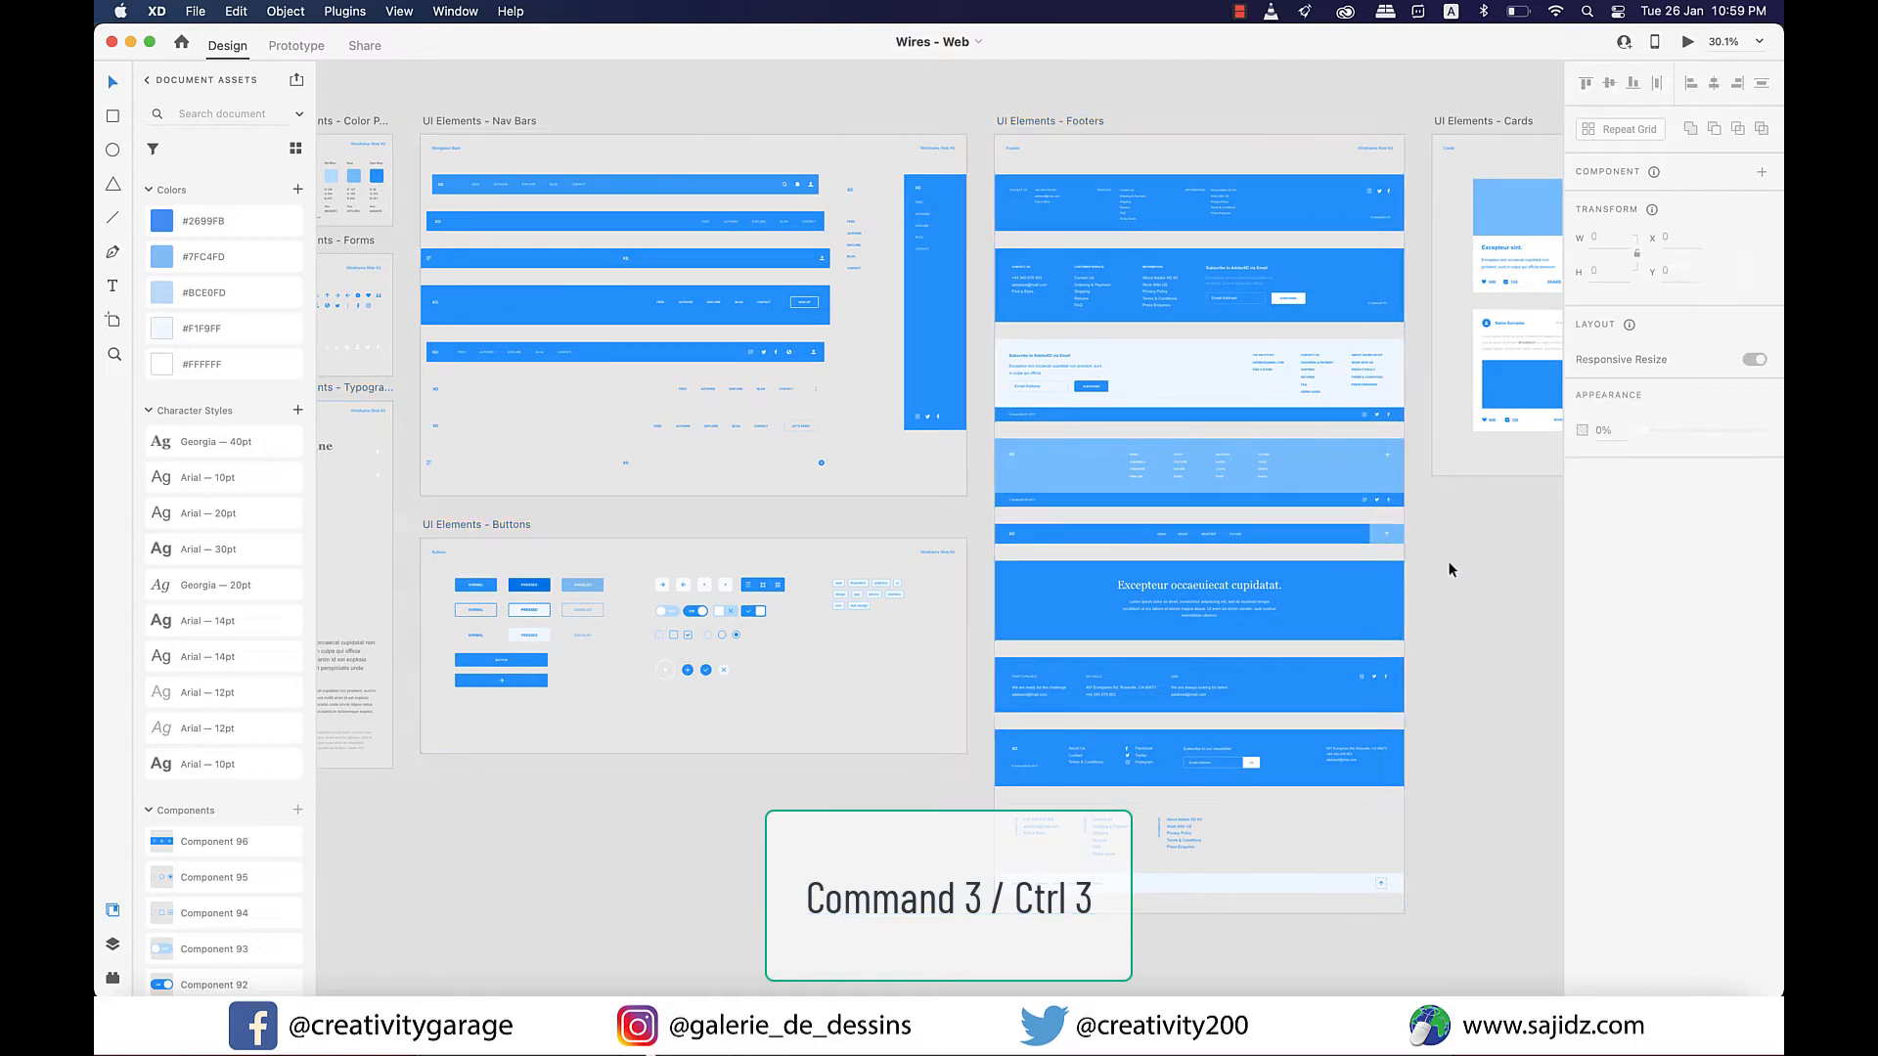
pyautogui.scroll(5, 1371, 565)
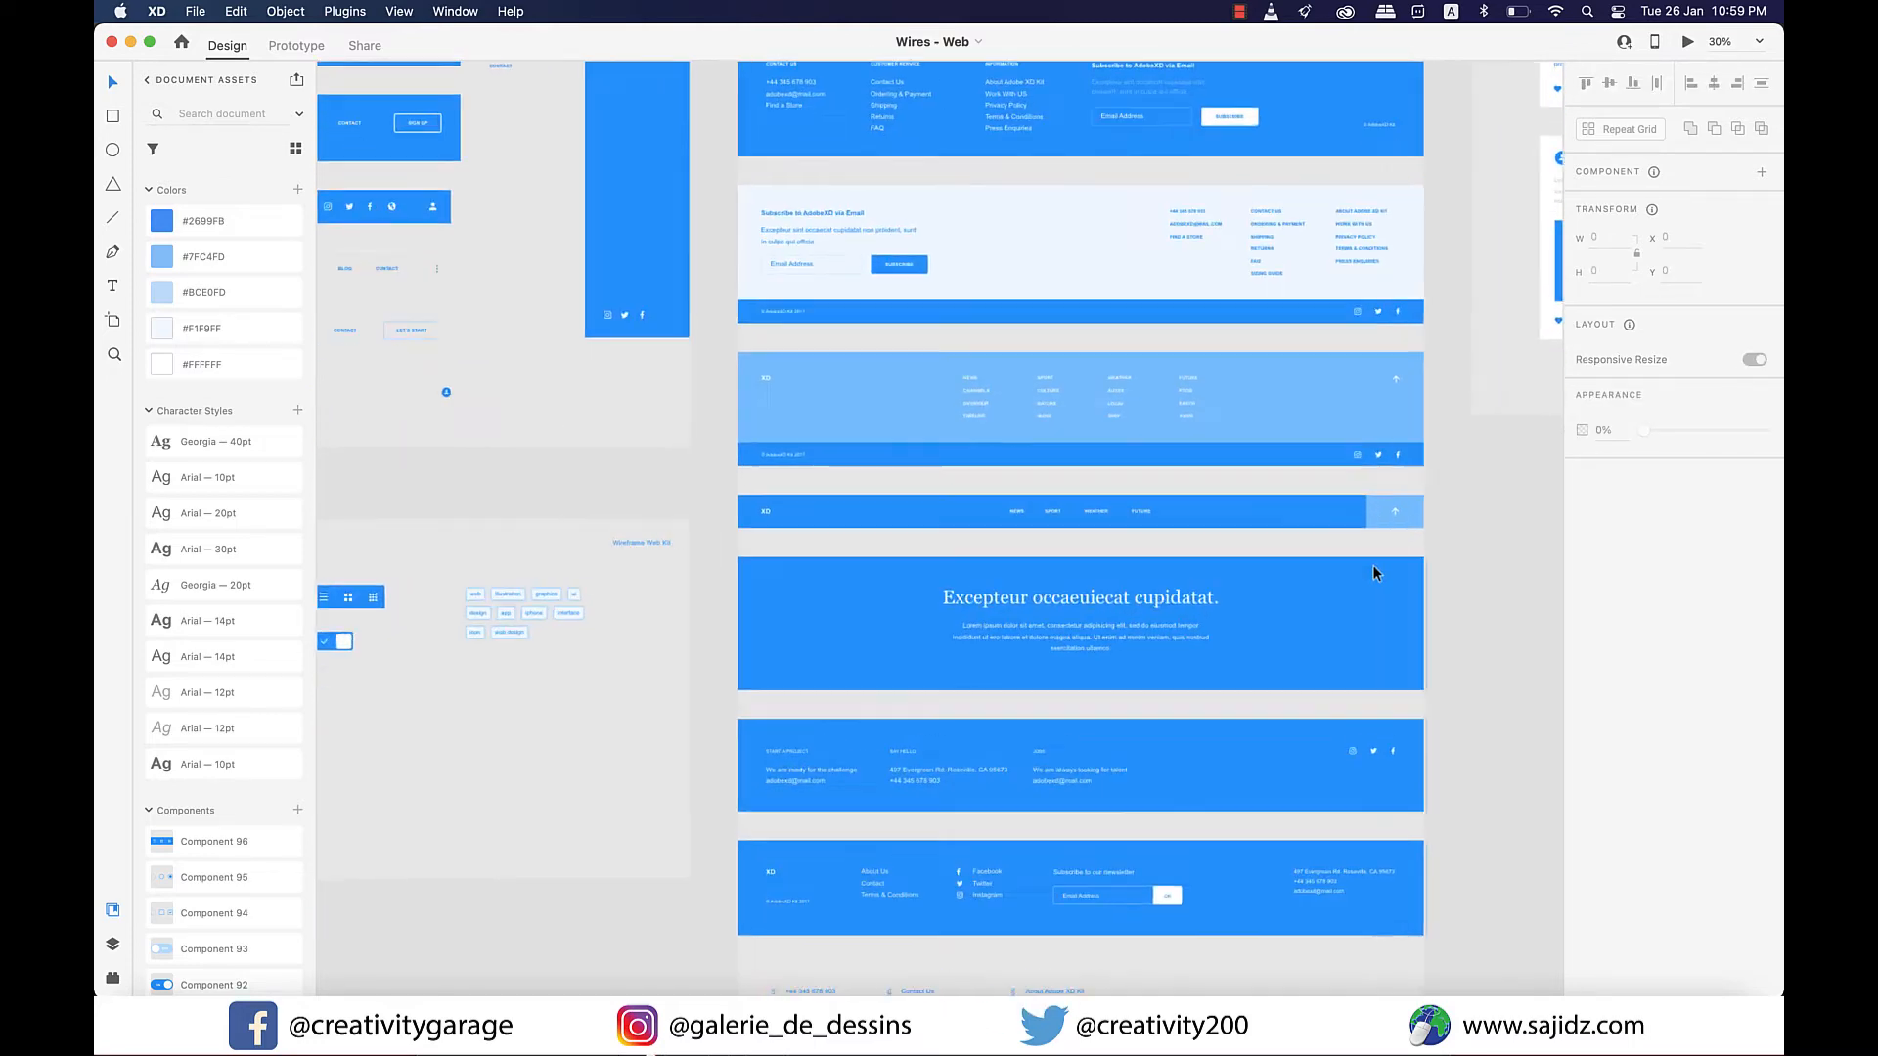
pyautogui.scroll(5, 1371, 565)
pyautogui.scroll(2, 1103, 366)
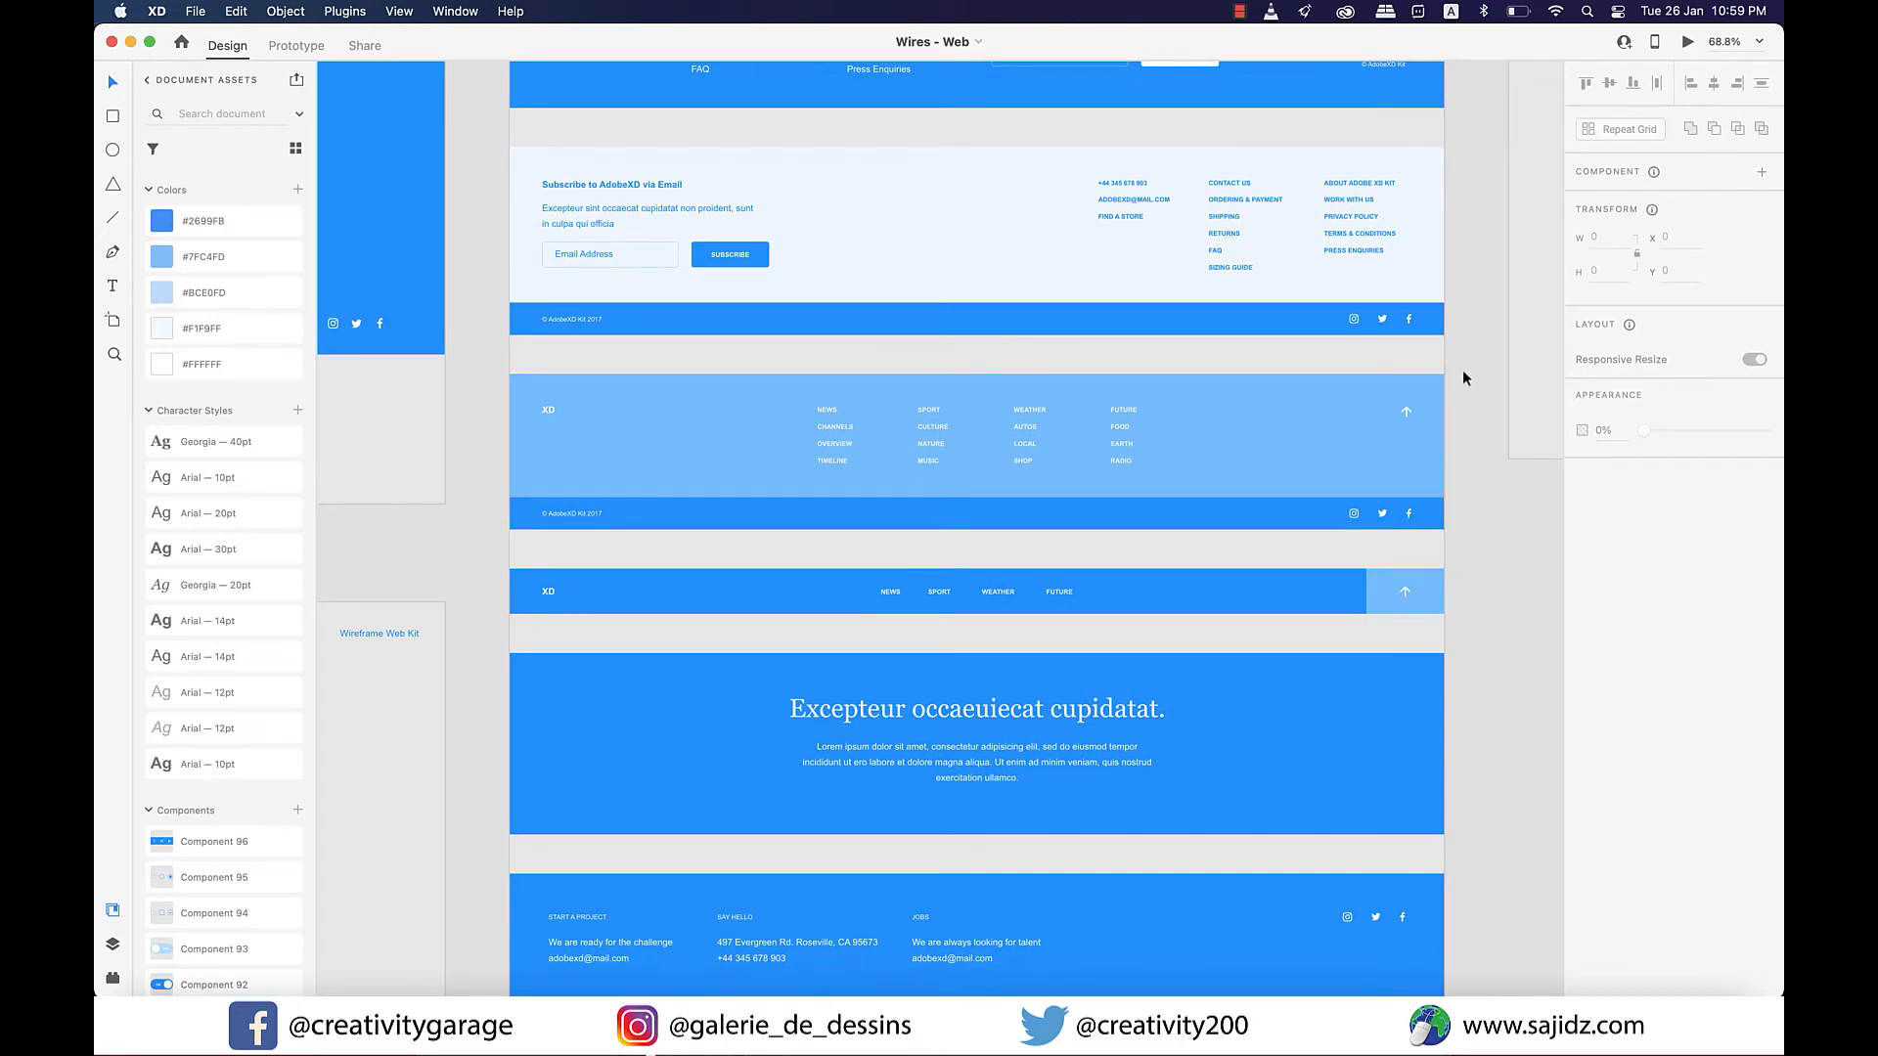
pyautogui.moveTo(1463, 377); pyautogui.dragTo(524, 532)
pyautogui.press('super+c')
# Paste the copied footer into the xd_demo_v1 homepage and move it to the artboard's bottom edge, at about X 92, Y 3085.
pyautogui.scroll(-2, 700, 523)
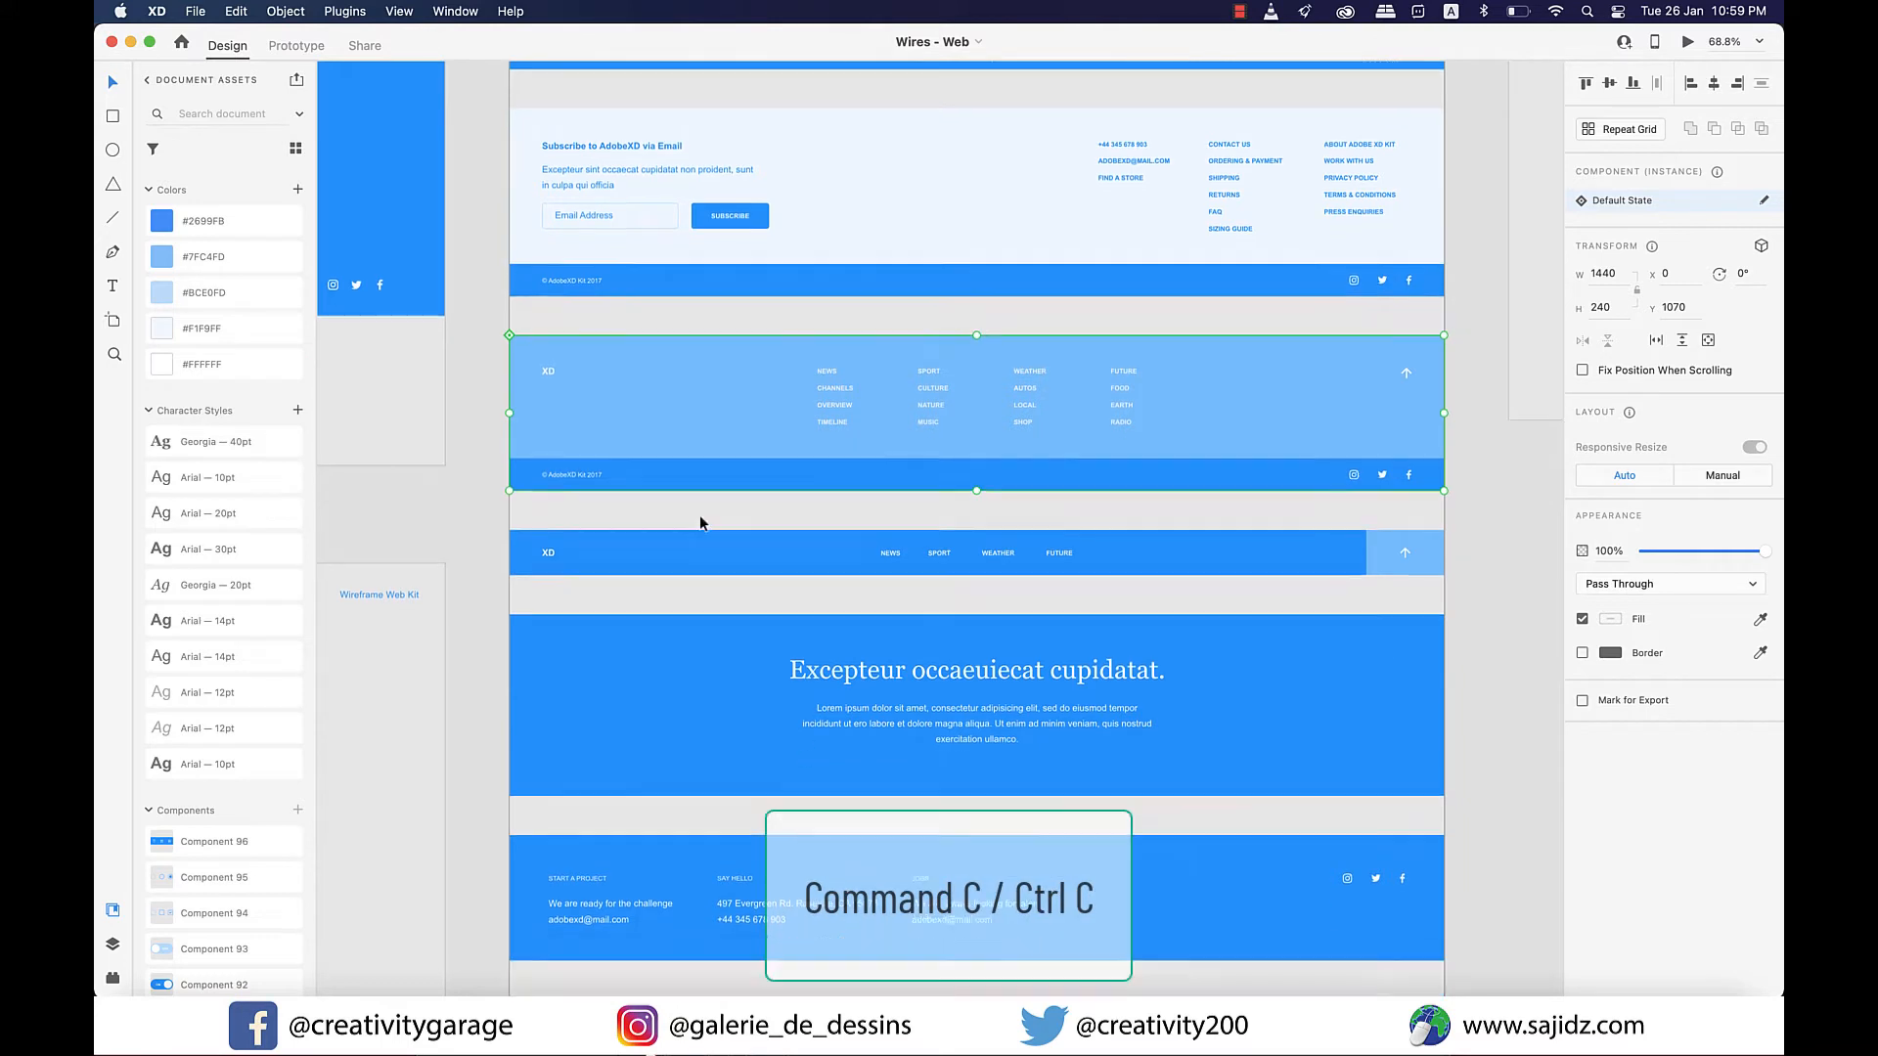
pyautogui.scroll(-2, 700, 518)
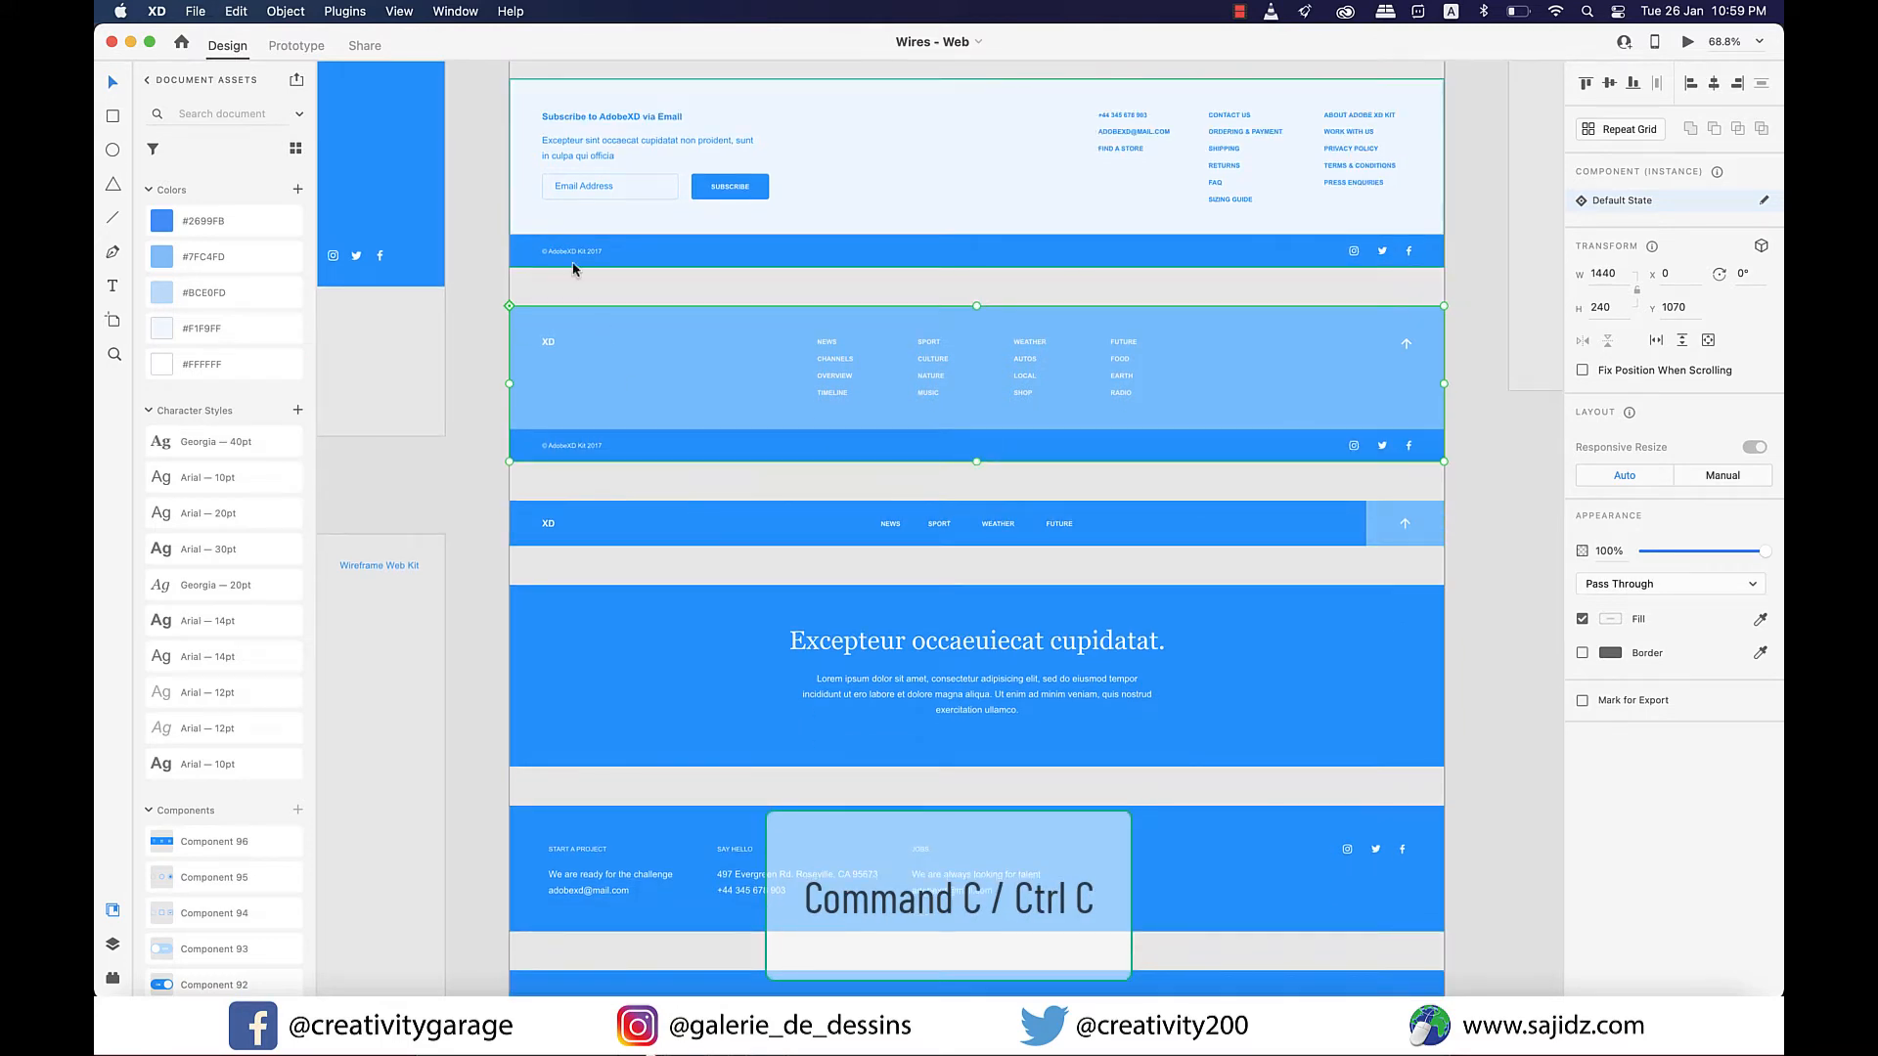
pyautogui.press('super+alt+2')
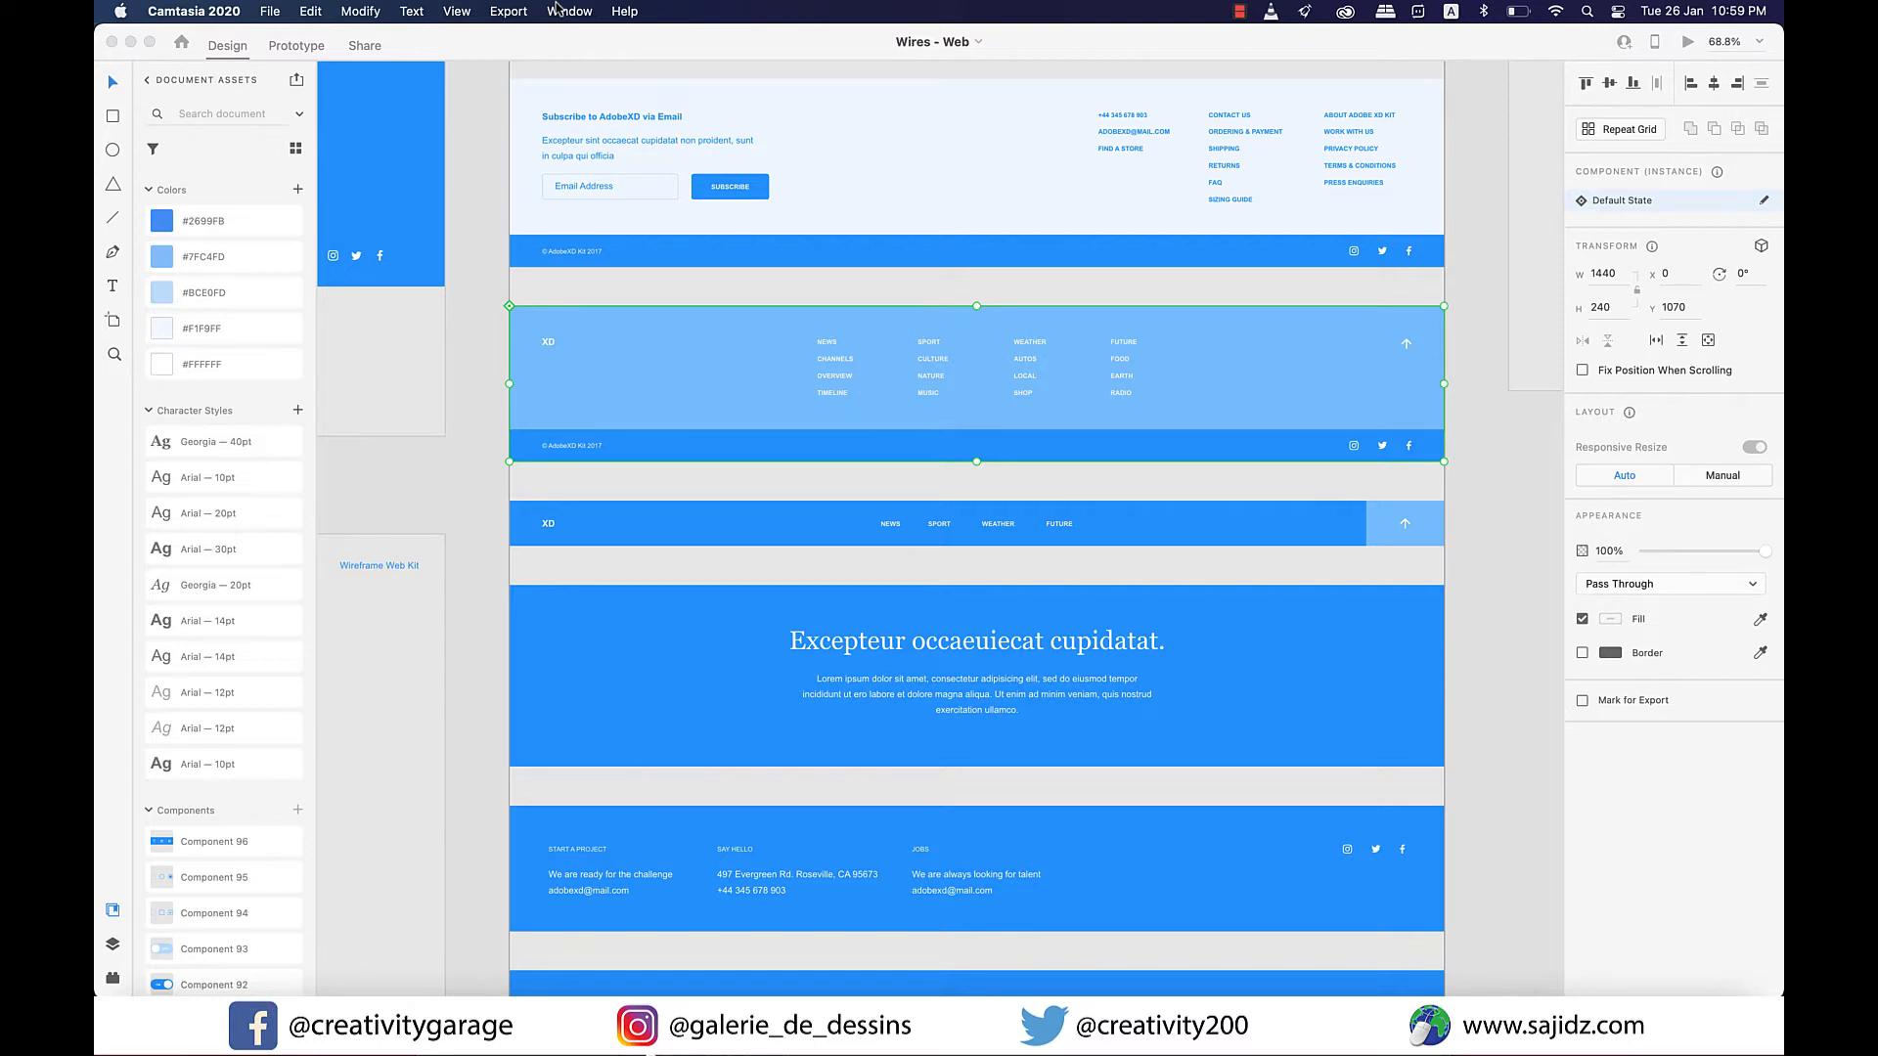
pyautogui.click(455, 11)
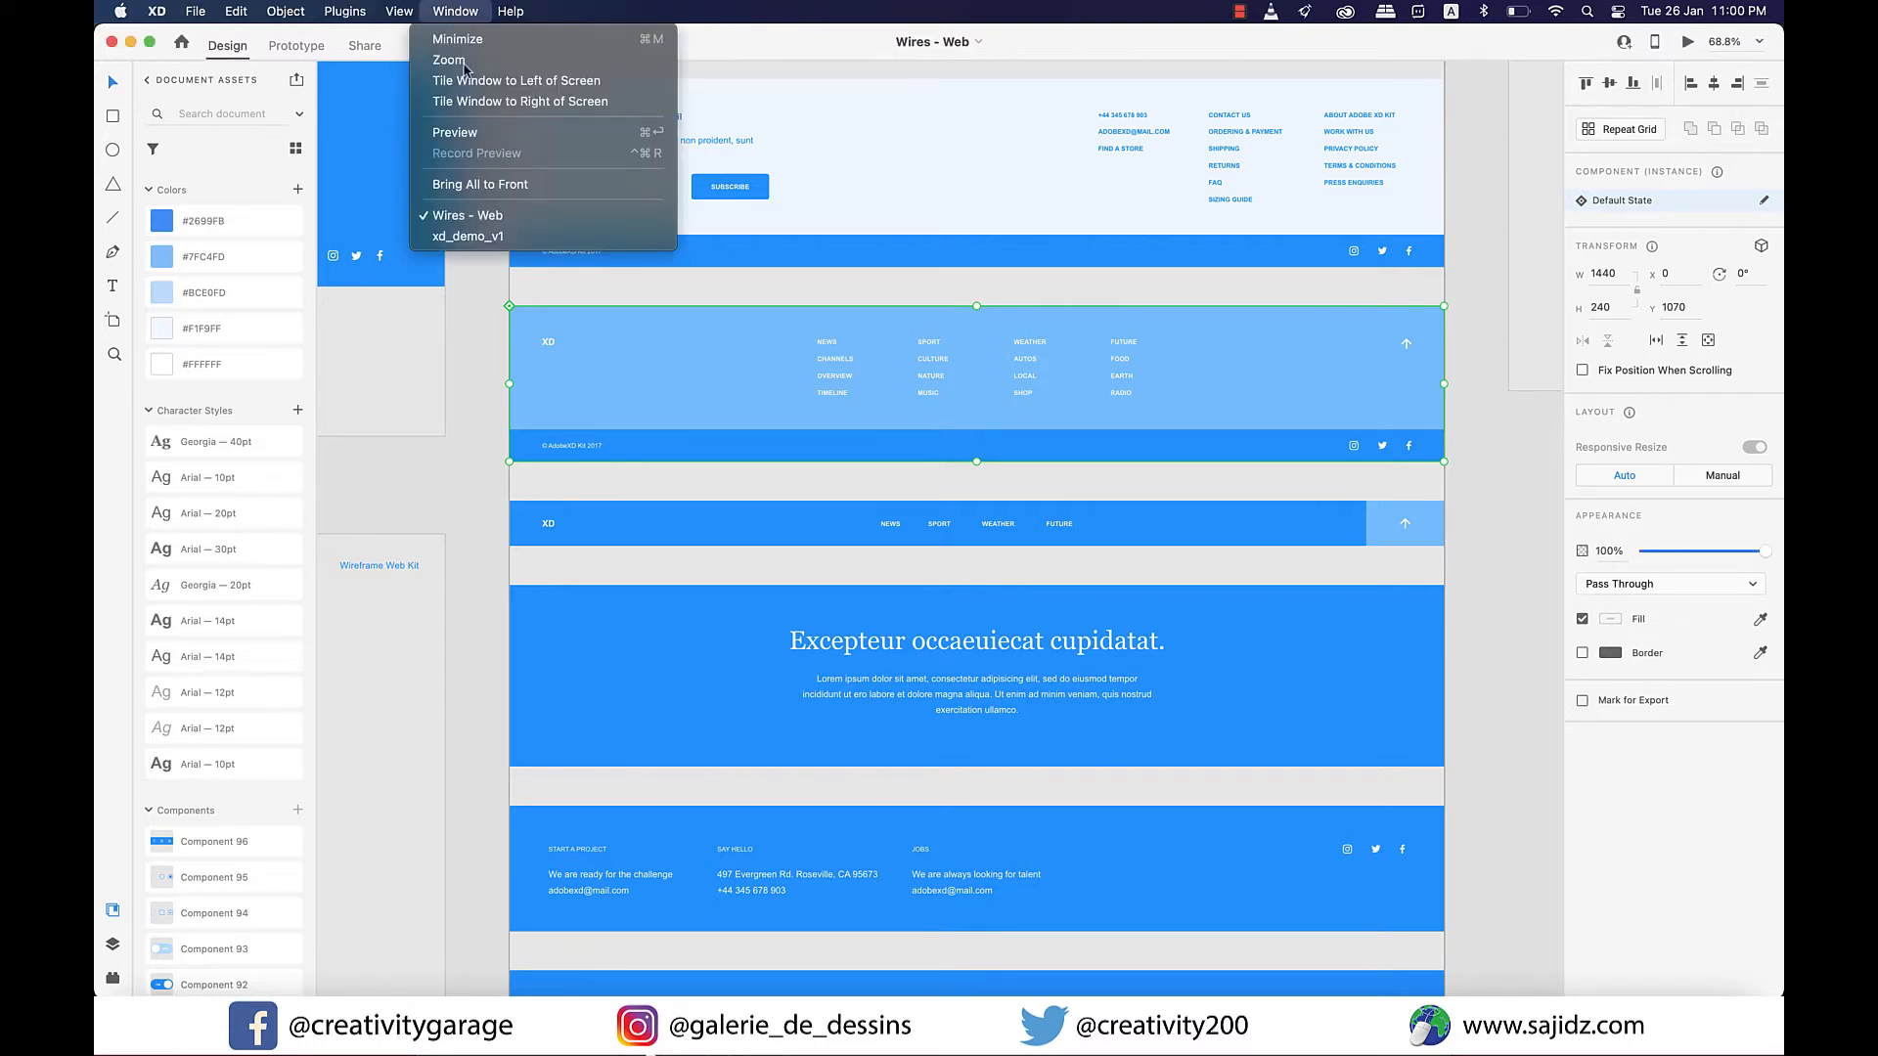
pyautogui.click(498, 242)
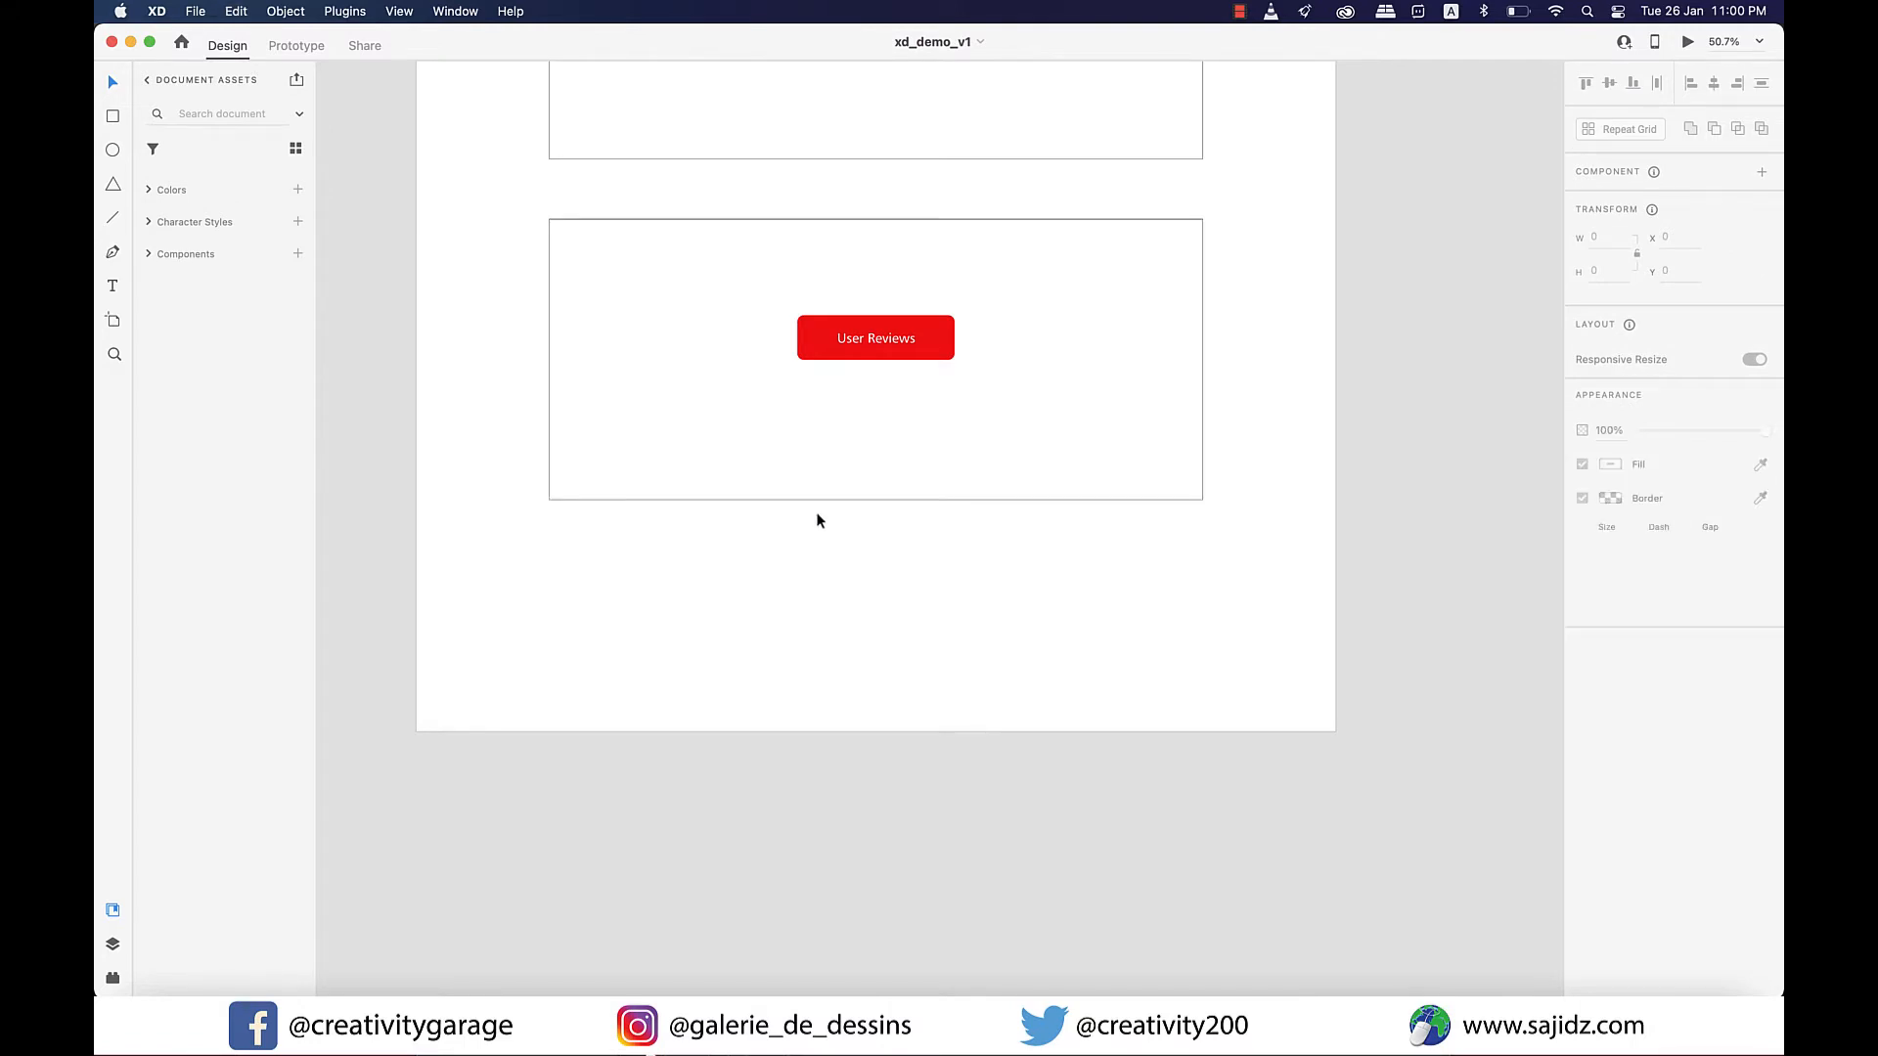
pyautogui.press('super+v')
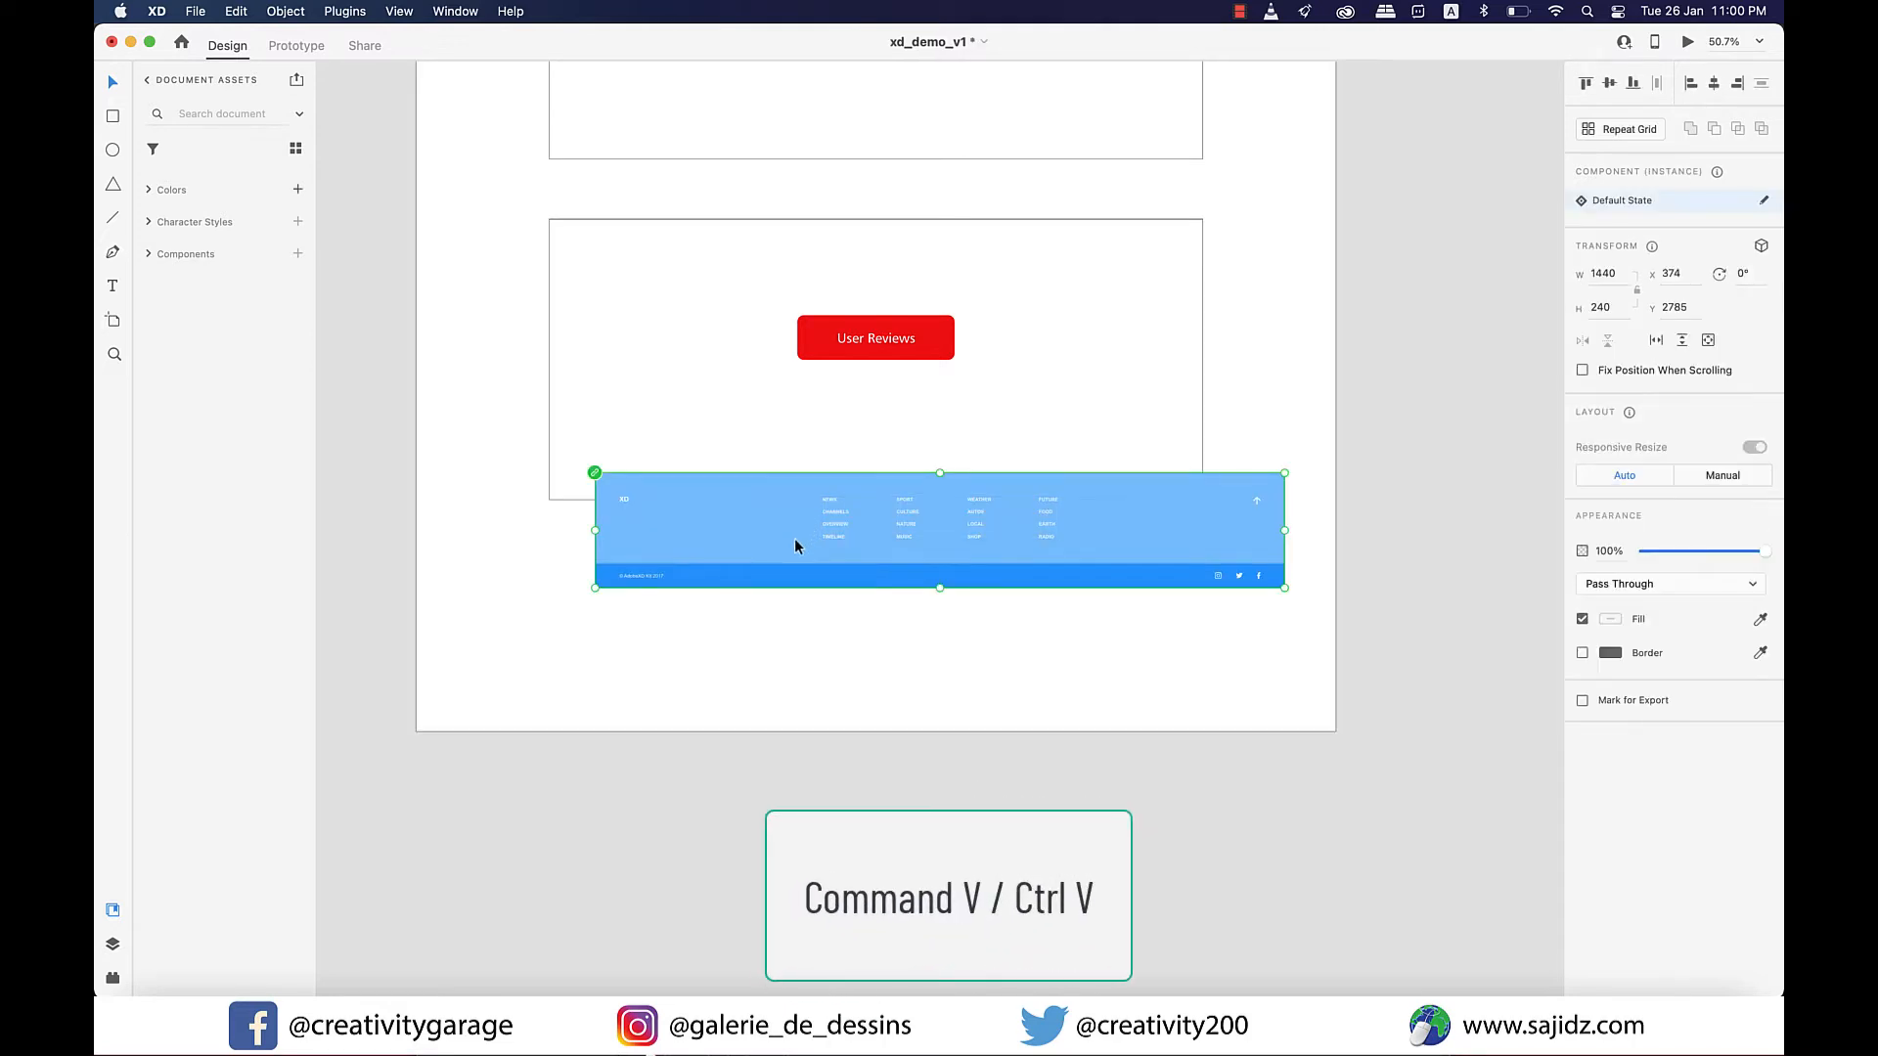
pyautogui.moveTo(794, 538); pyautogui.dragTo(659, 682)
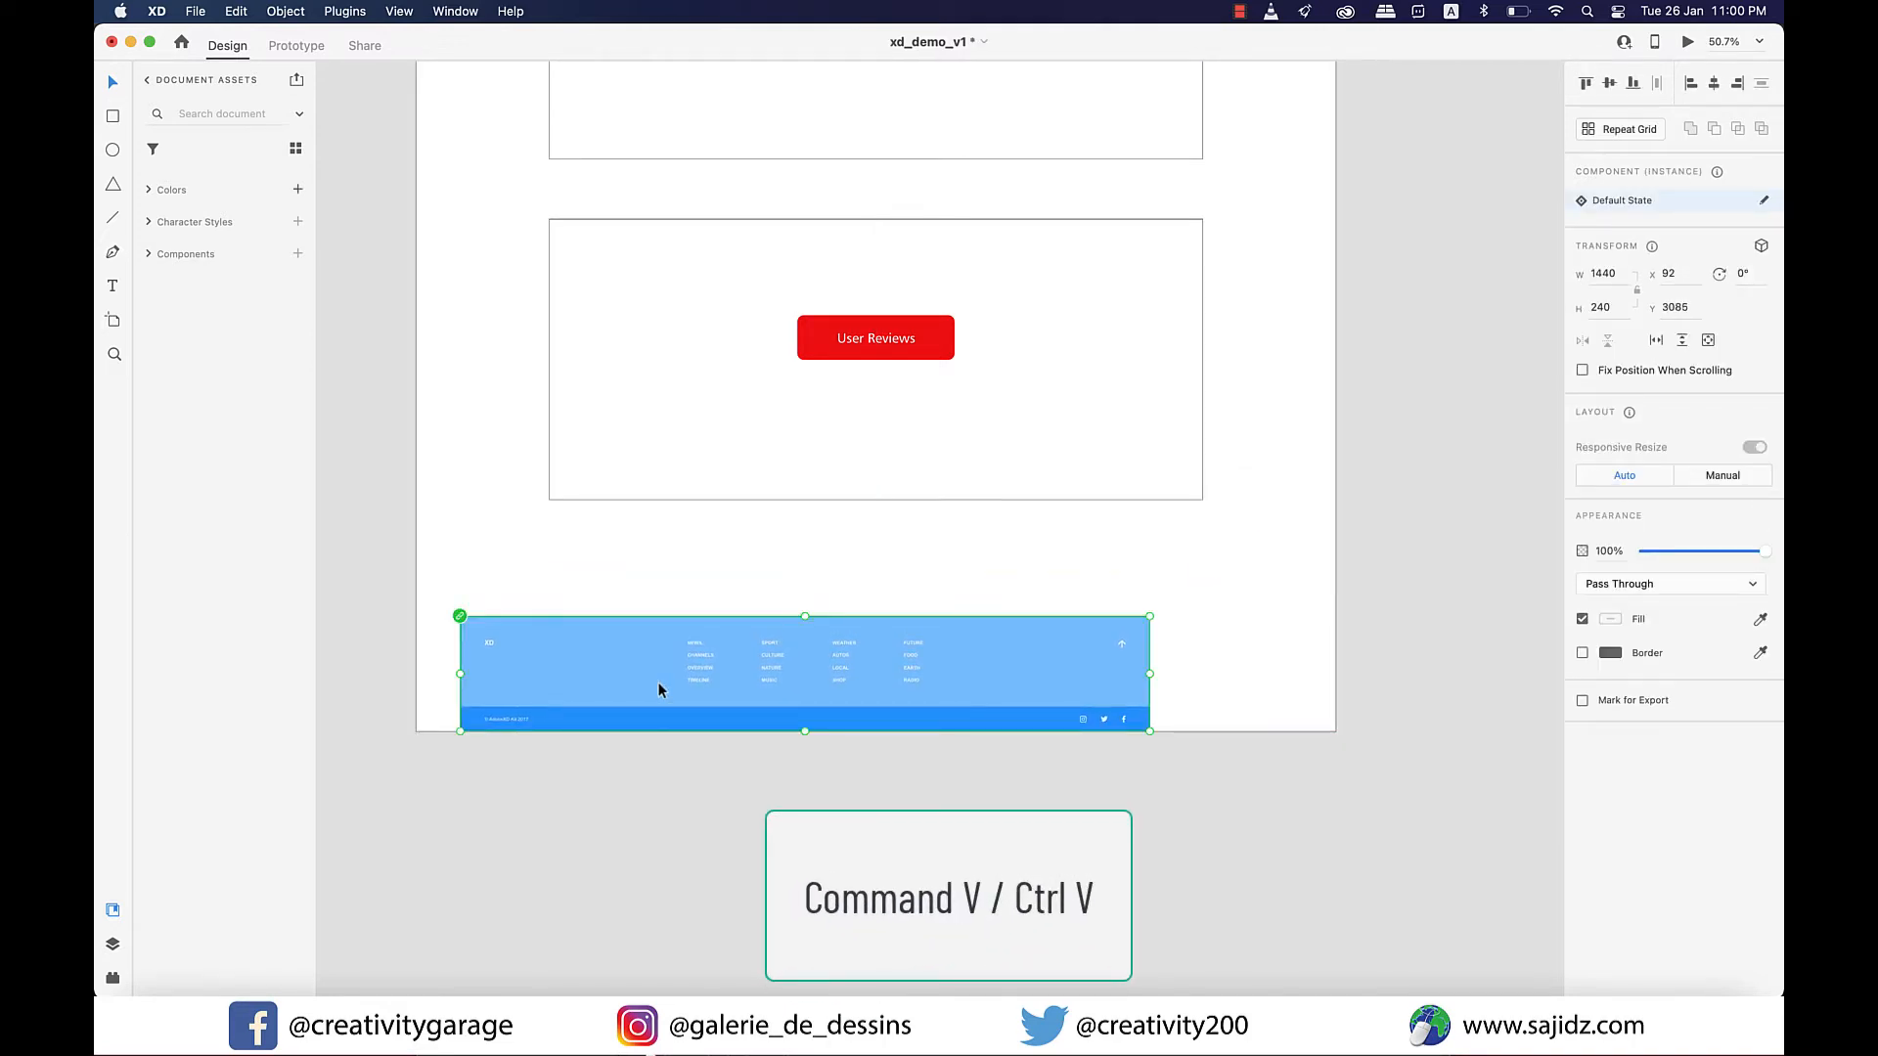
# Unlink the pasted footer from its source component.
pyautogui.scroll(2, 658, 684)
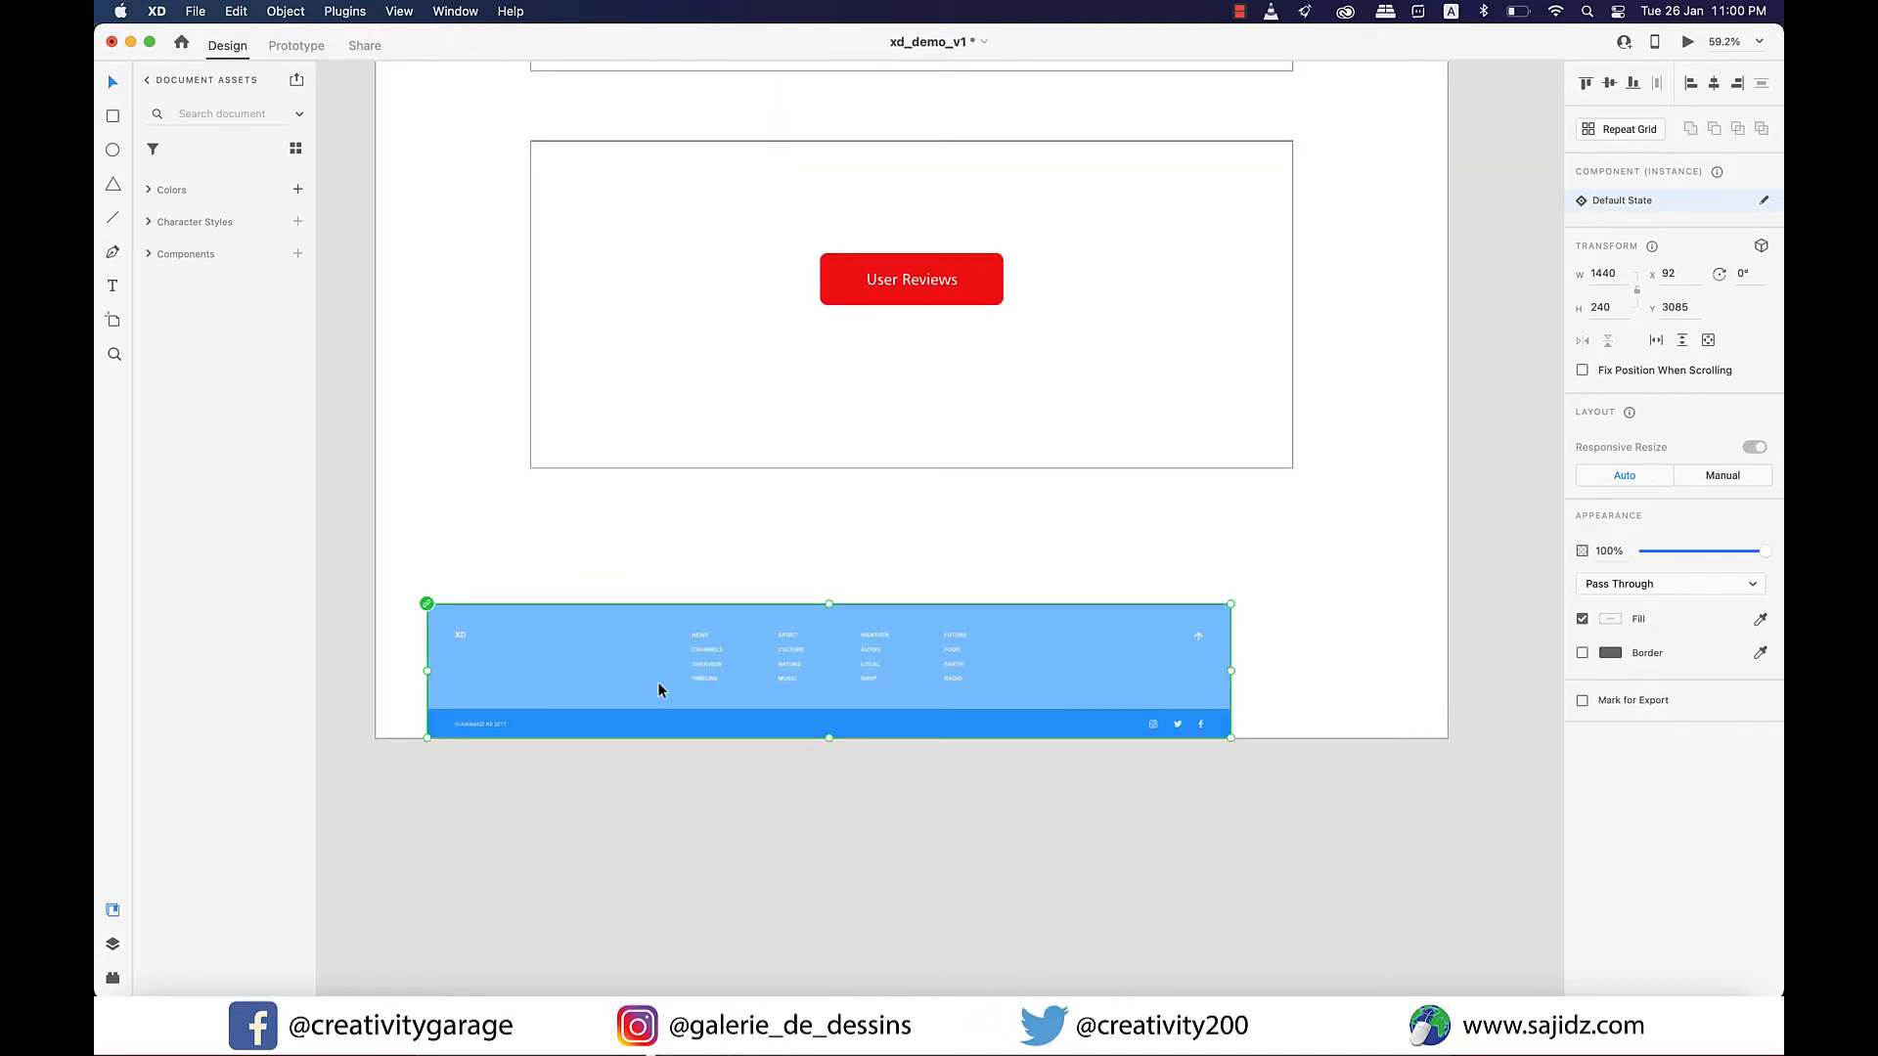
pyautogui.press('super+1')
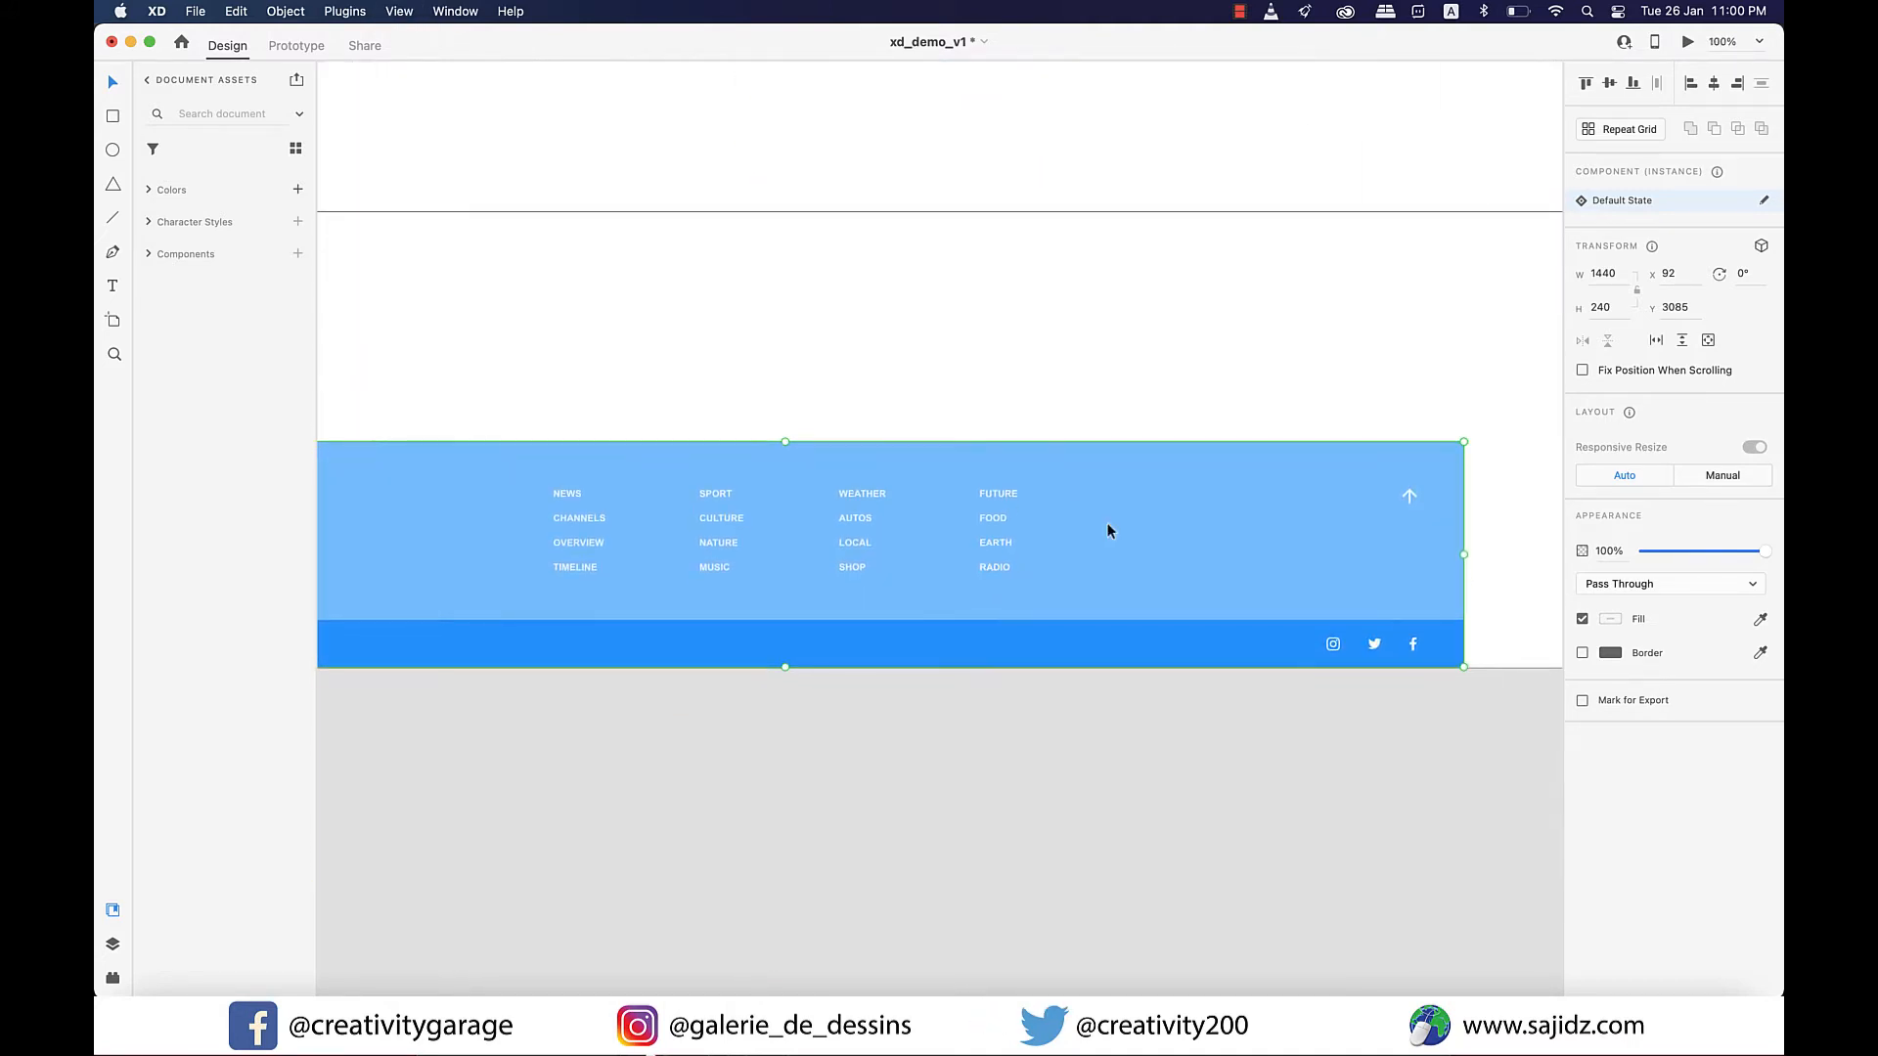
pyautogui.hscroll(5, 1110, 529)
pyautogui.hscroll(1, 1108, 529)
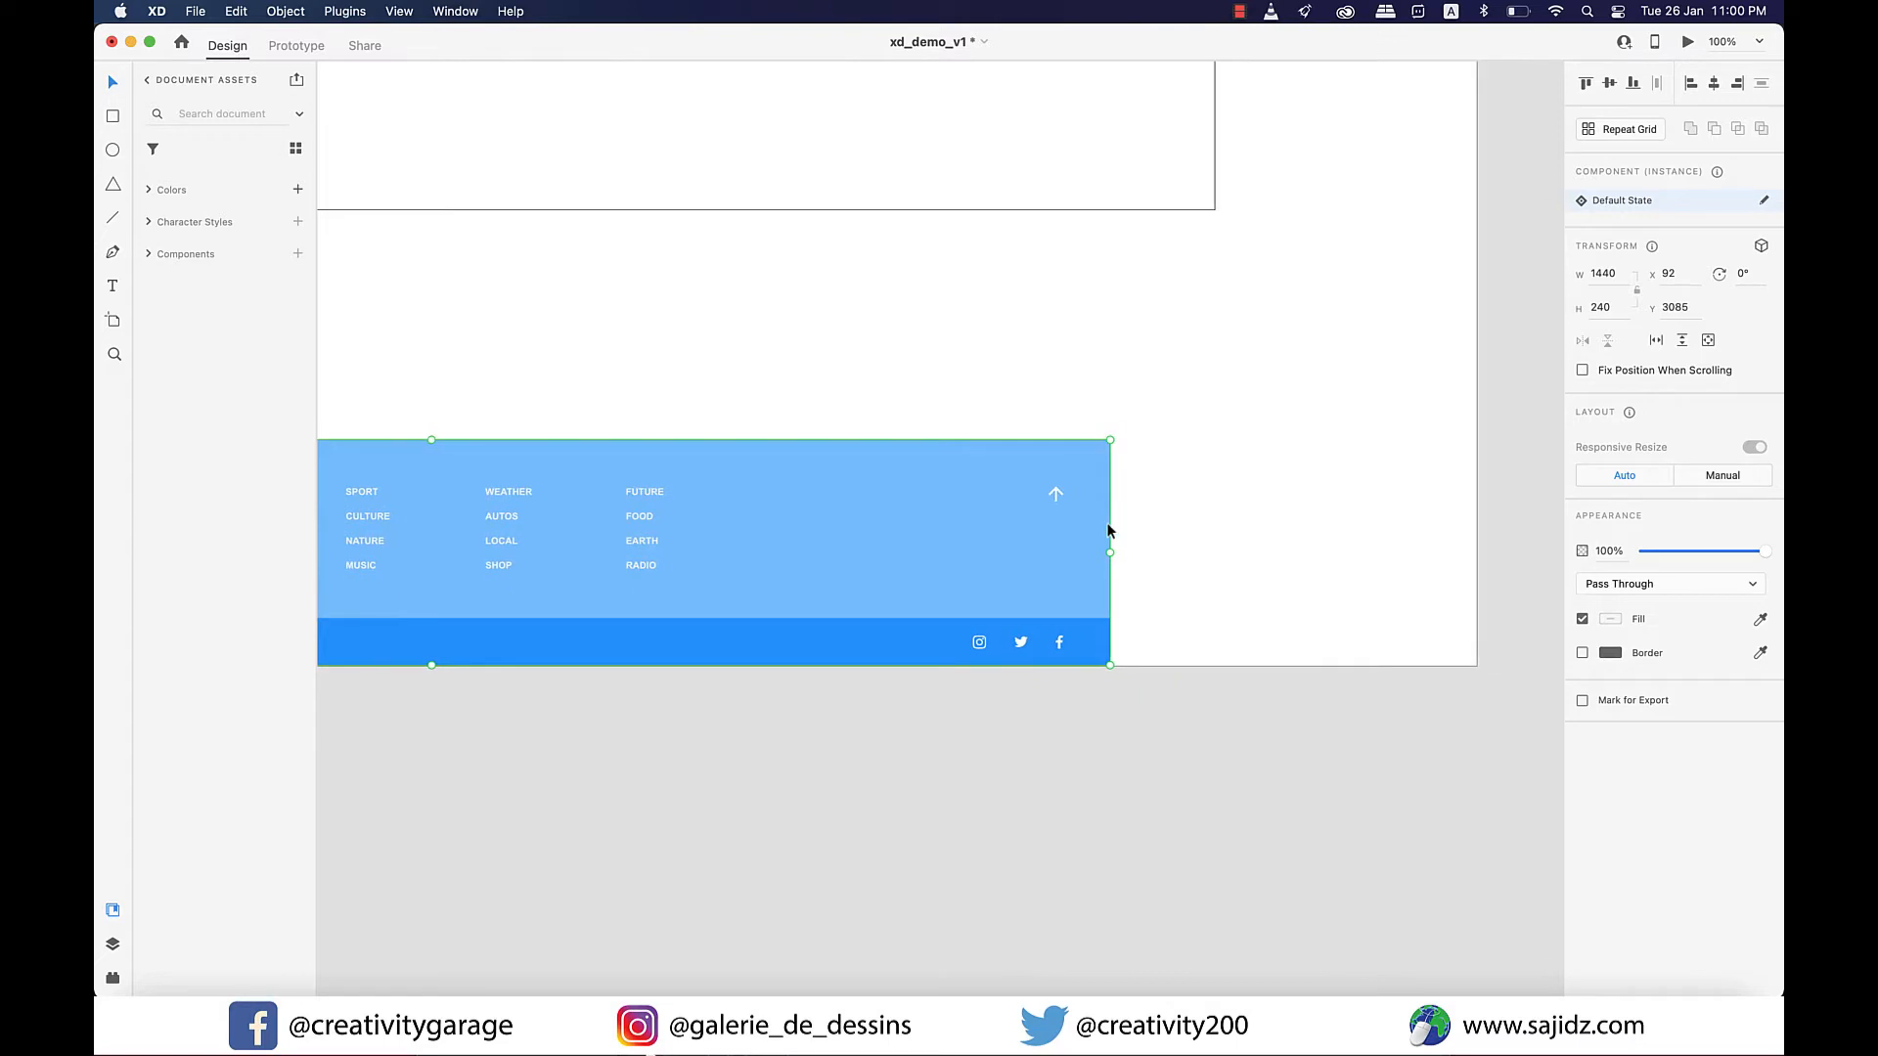
pyautogui.hscroll(-10, 1108, 529)
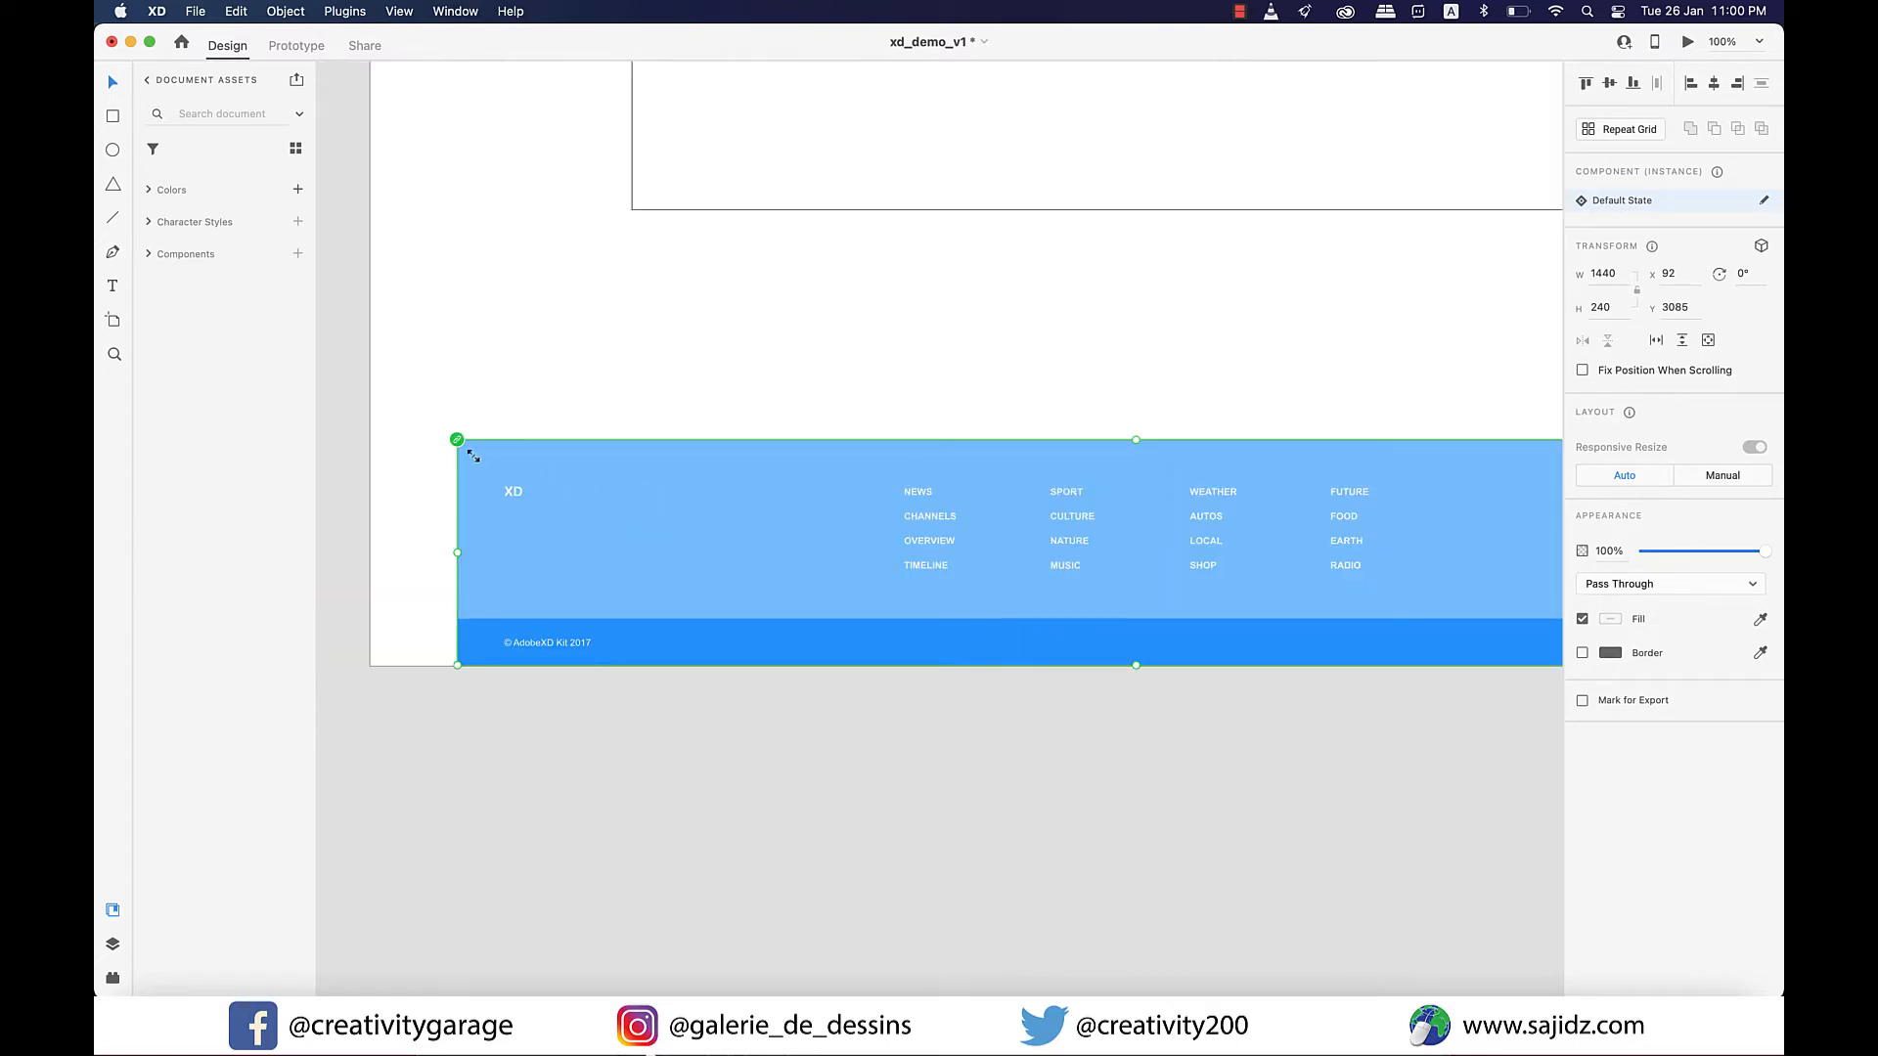
pyautogui.hscroll(1, 472, 460)
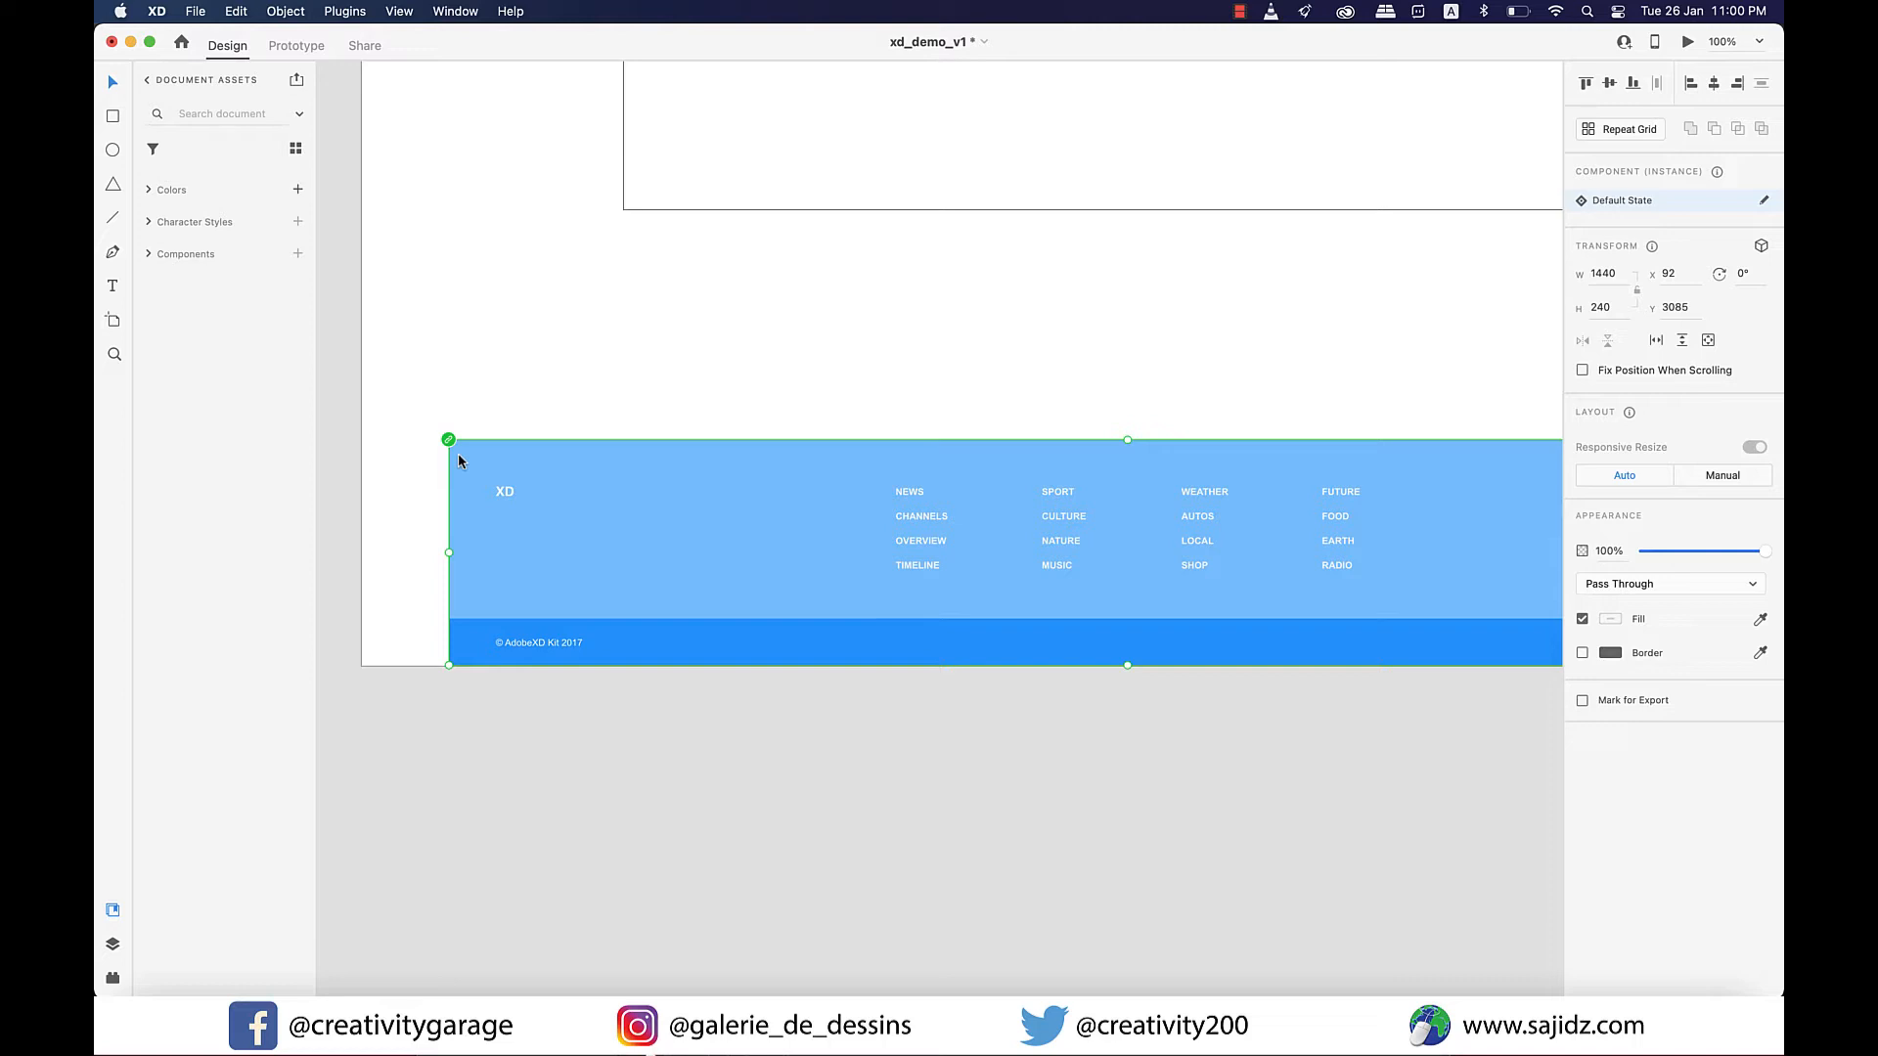
pyautogui.rightClick(449, 443)
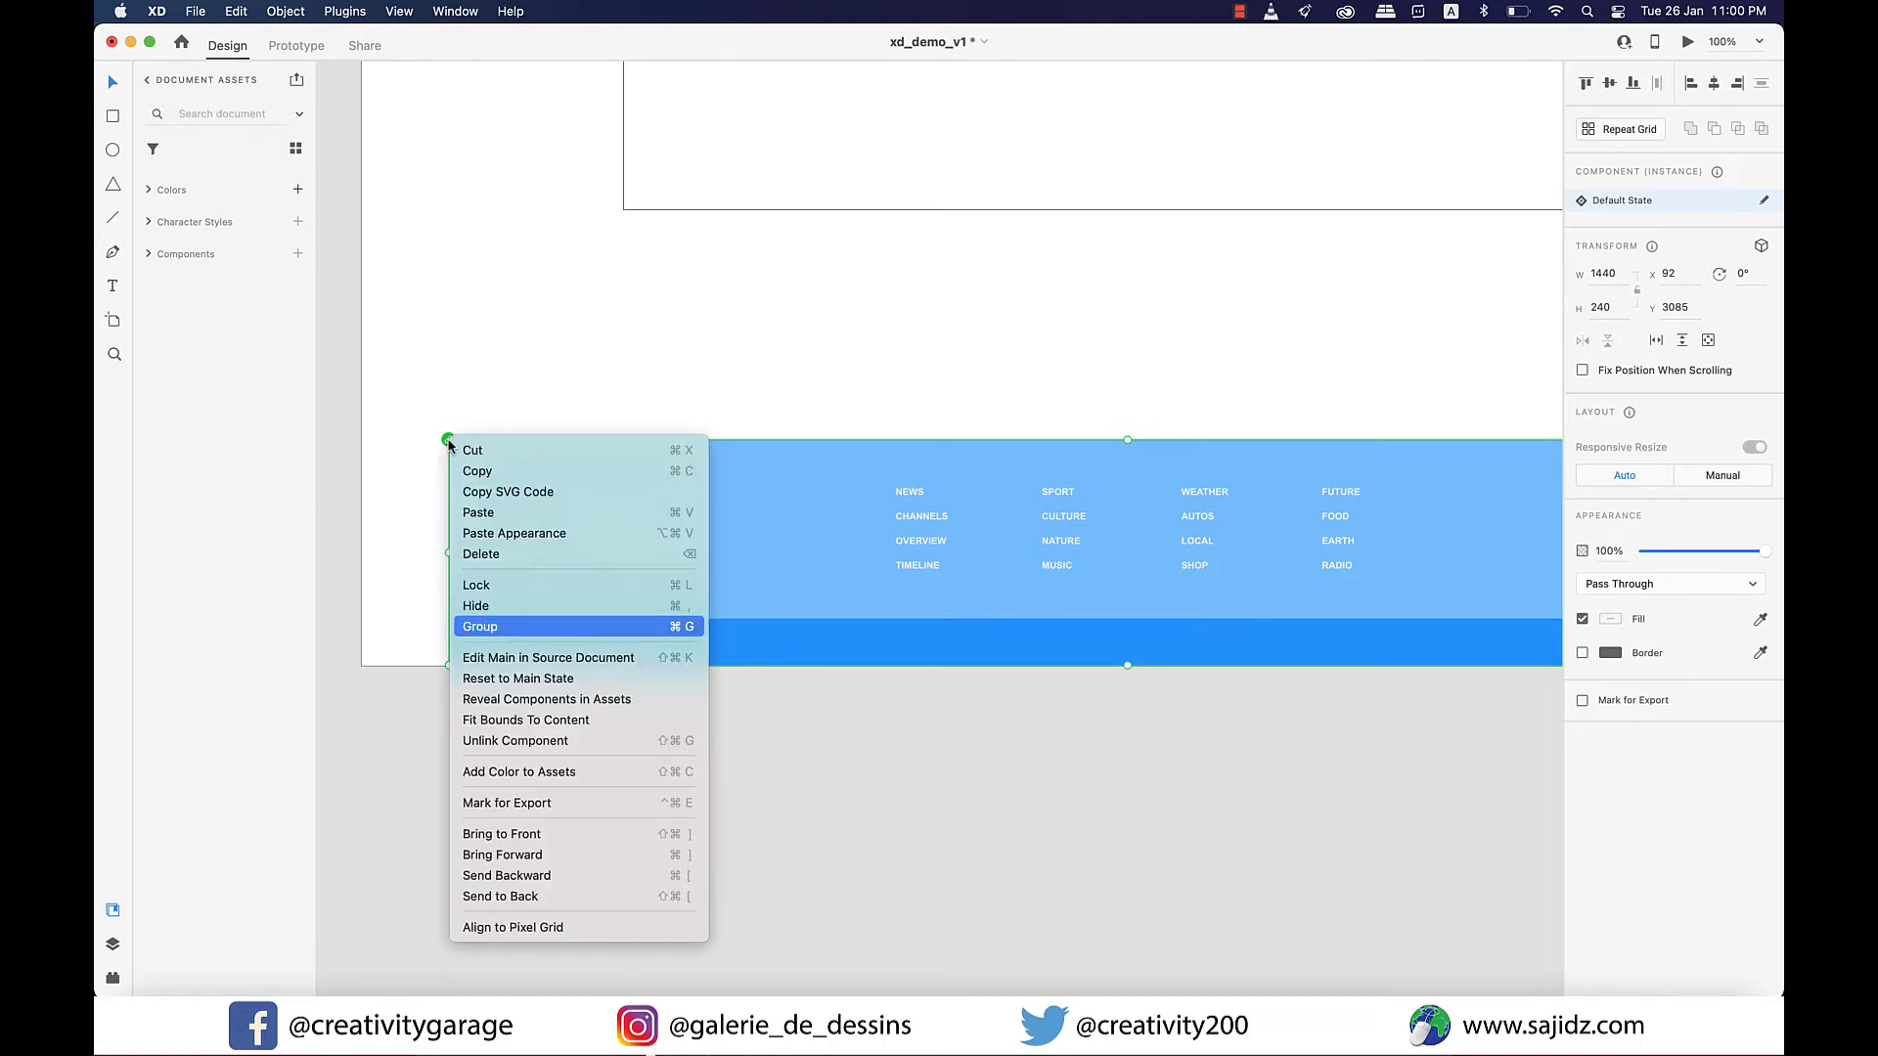
pyautogui.click(536, 740)
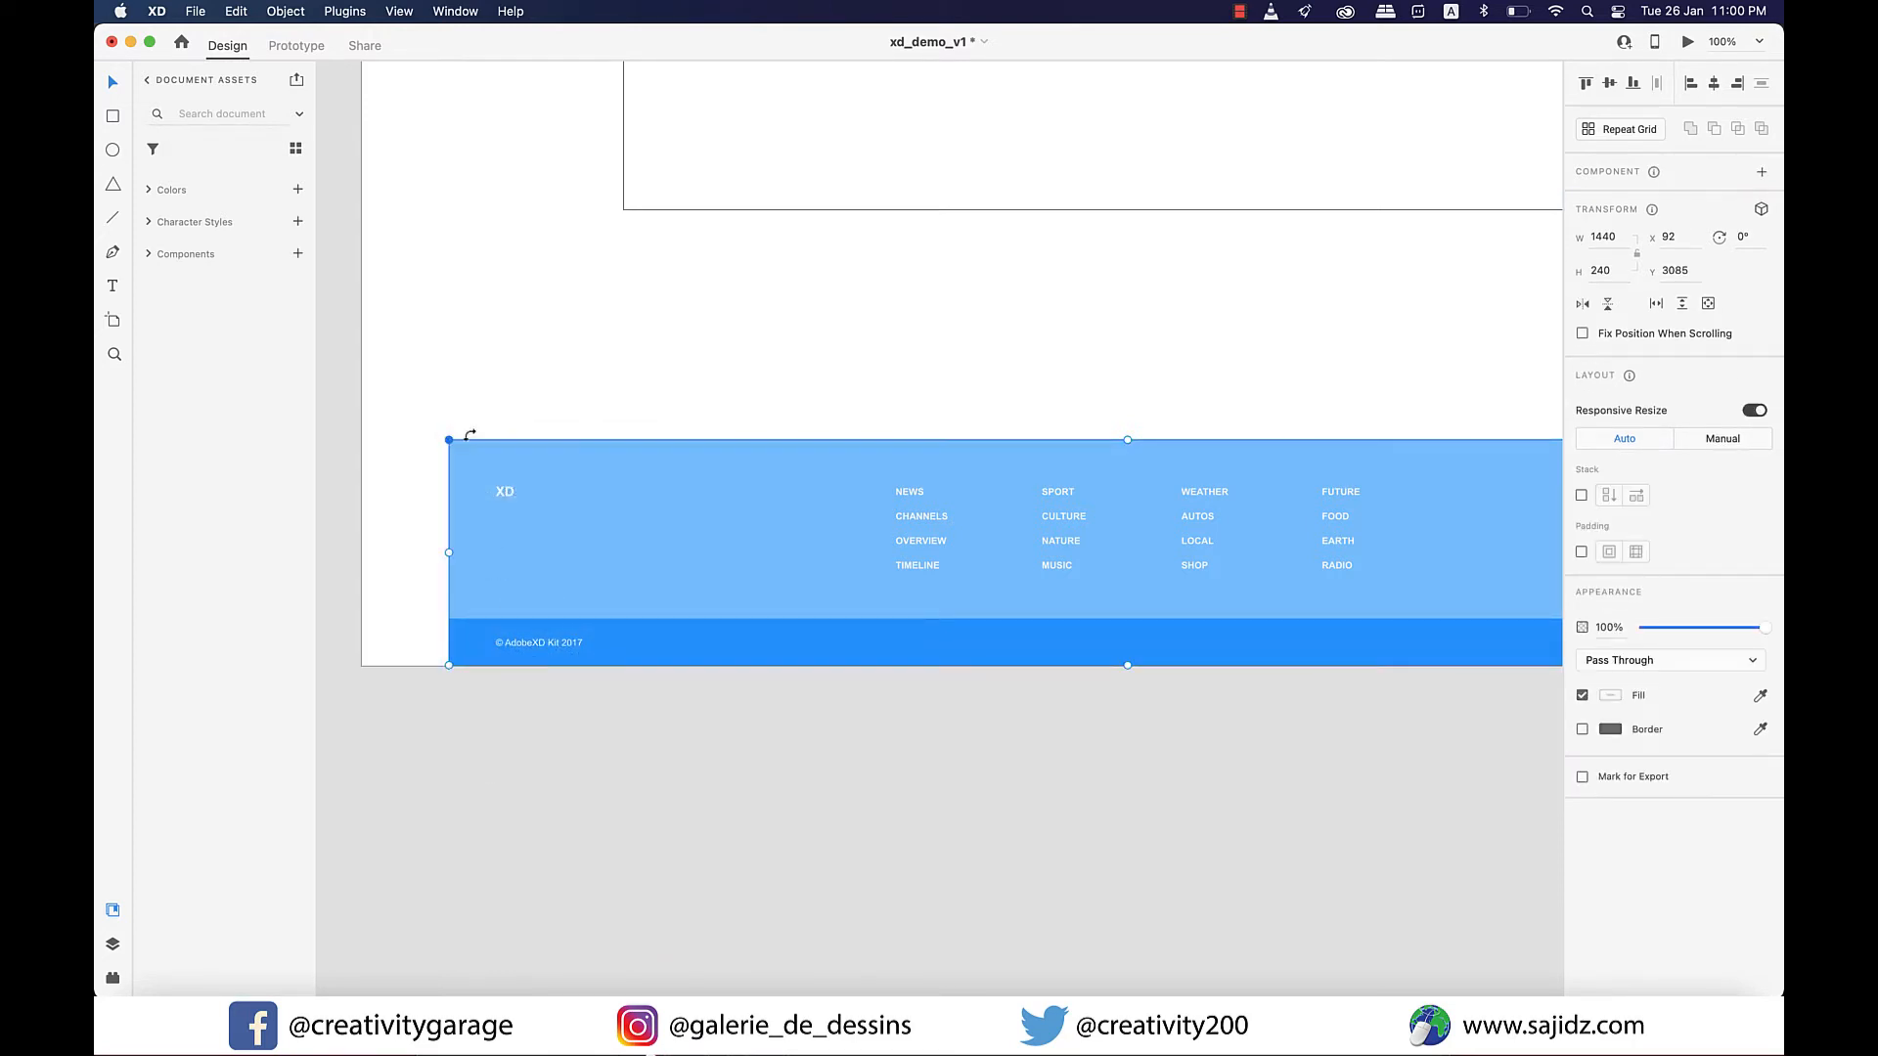
# Try to stretch the footer group outward from its left edge and undo the resize.
pyautogui.hscroll(3, 565, 589)
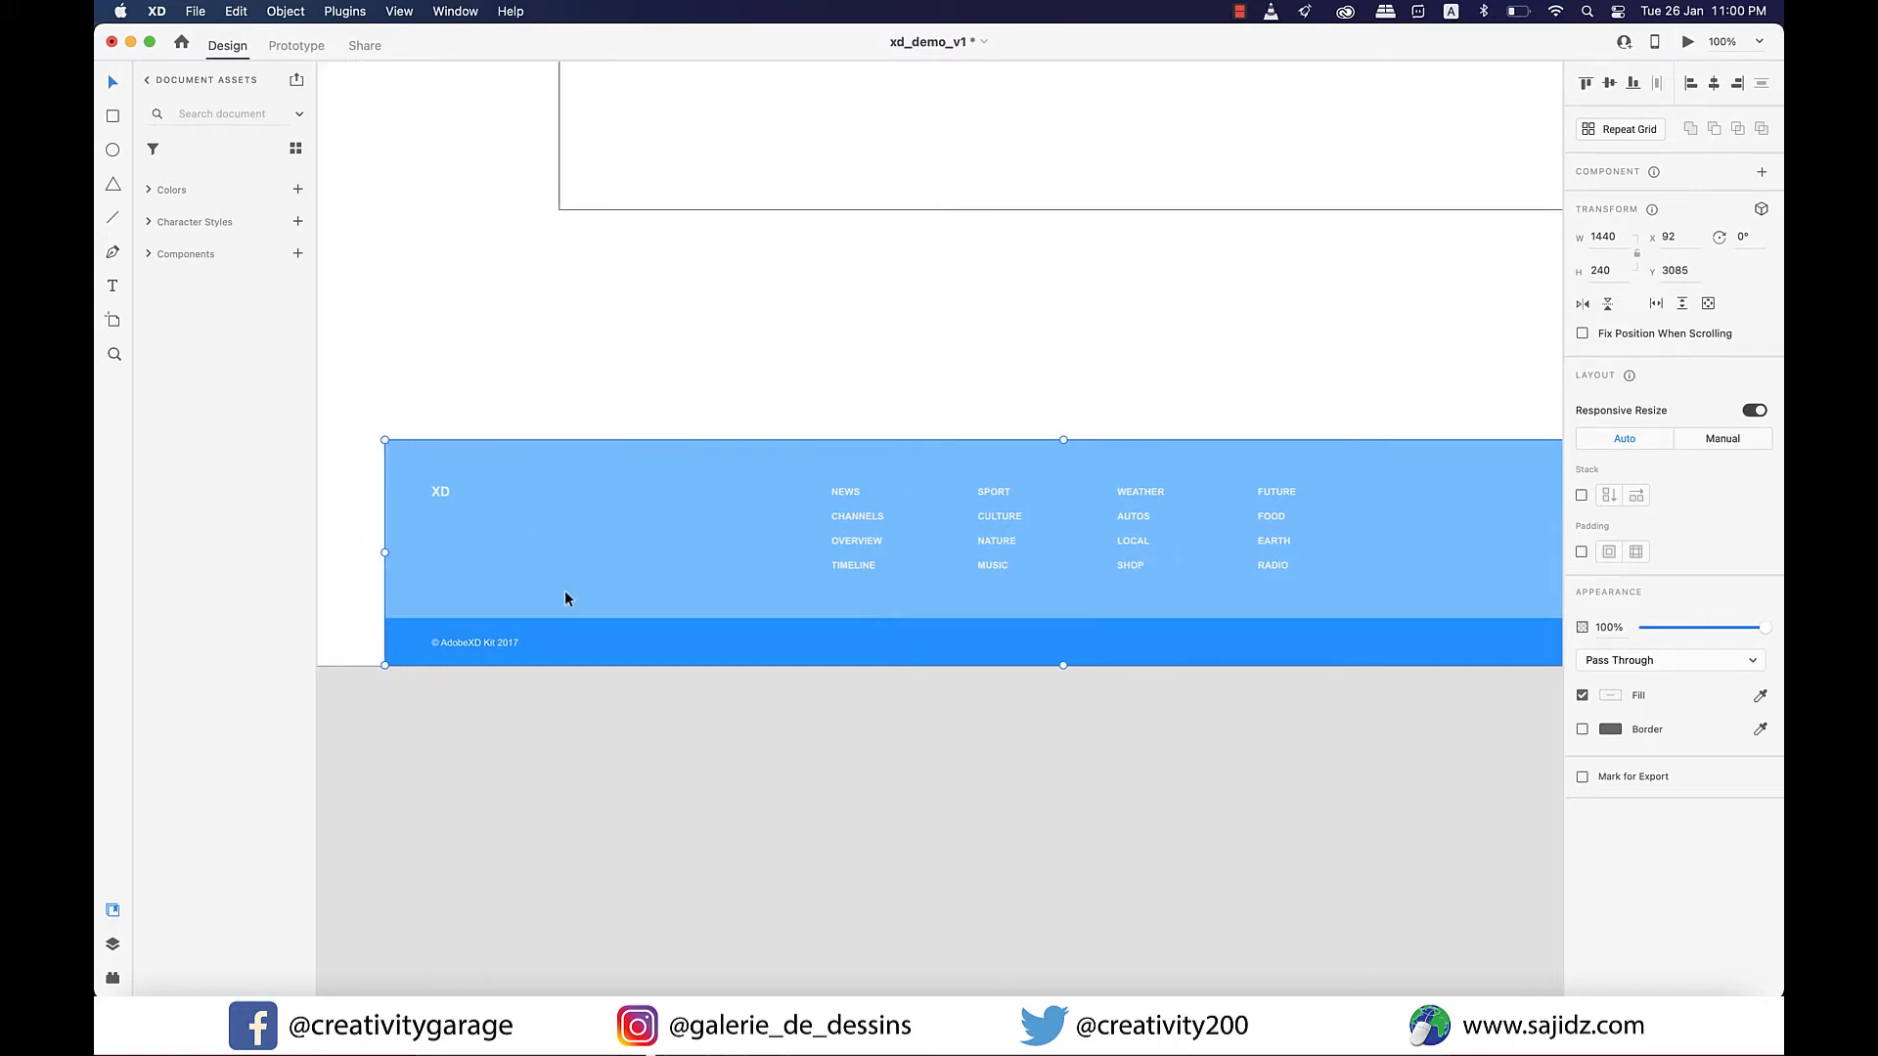
pyautogui.hscroll(-3, 1006, 577)
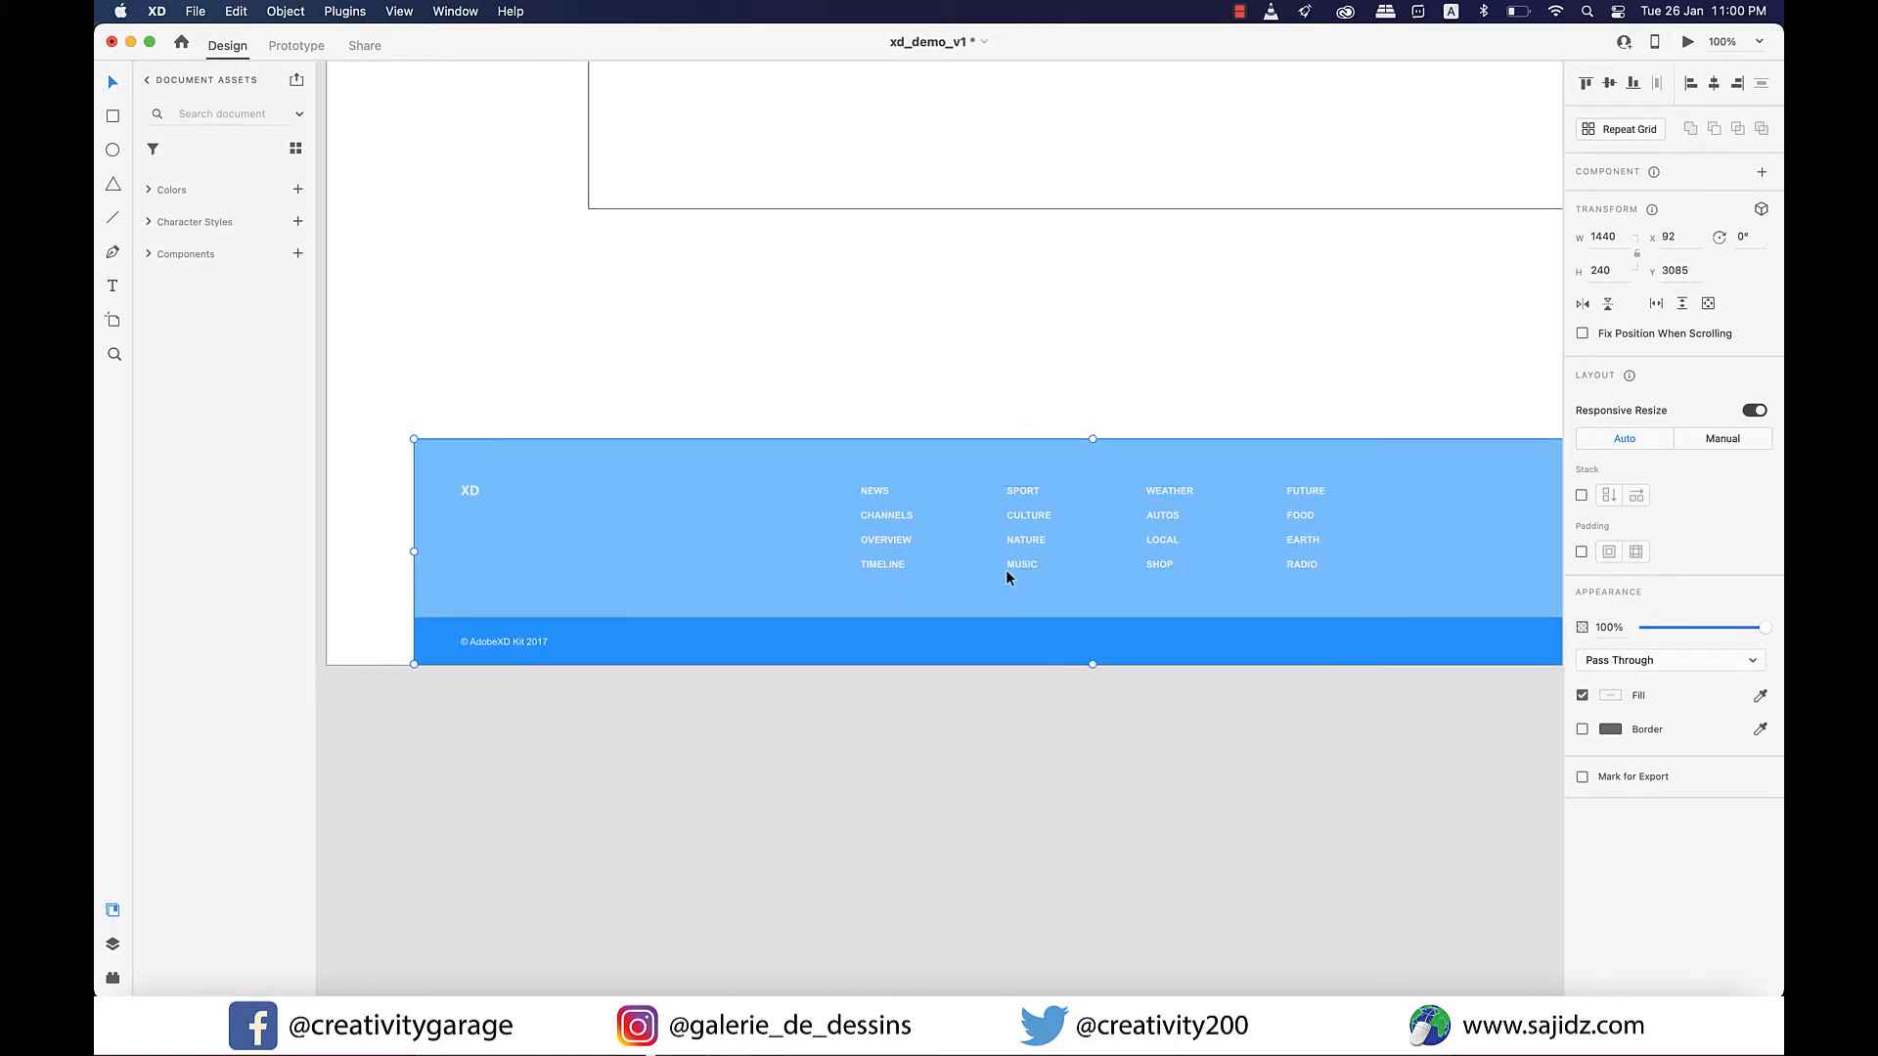
pyautogui.hscroll(1, 1007, 576)
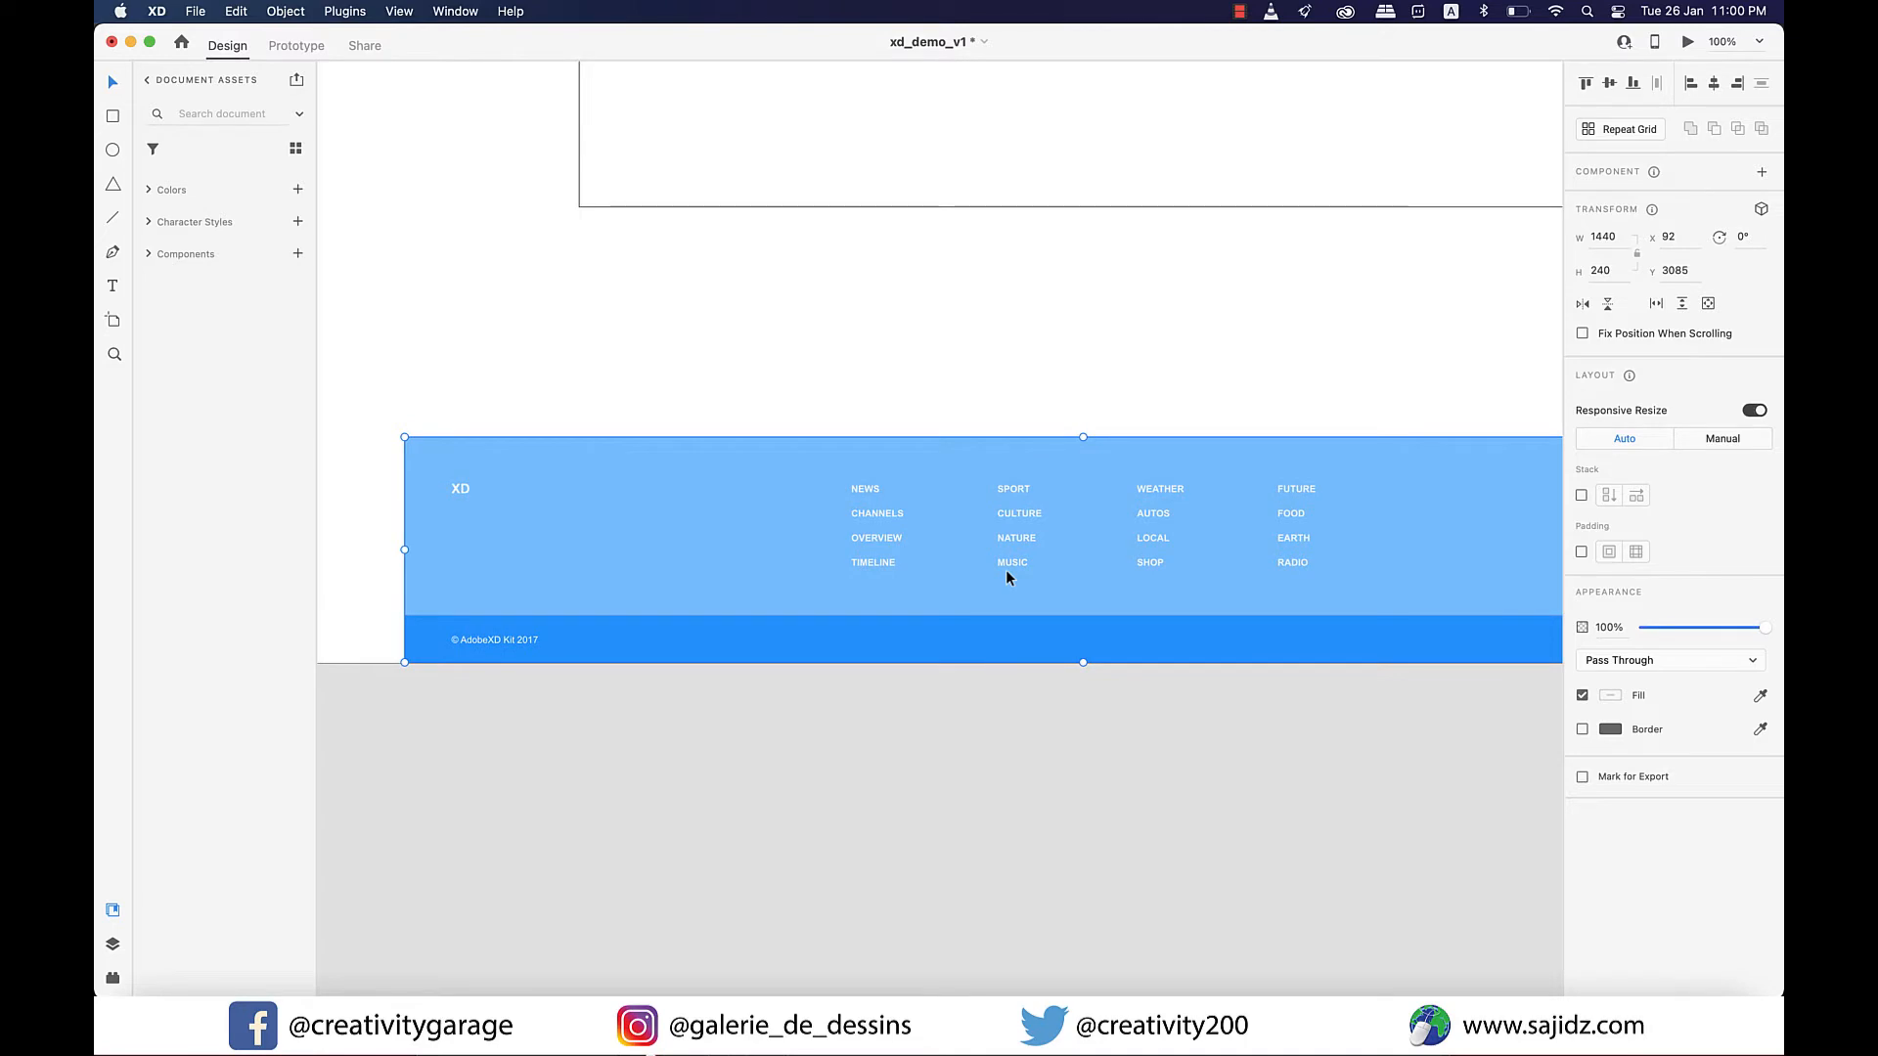
pyautogui.moveTo(404, 550)
pyautogui.mouseDown()
pyautogui.moveTo(368, 546)
pyautogui.moveTo(400, 550)
pyautogui.mouseUp()
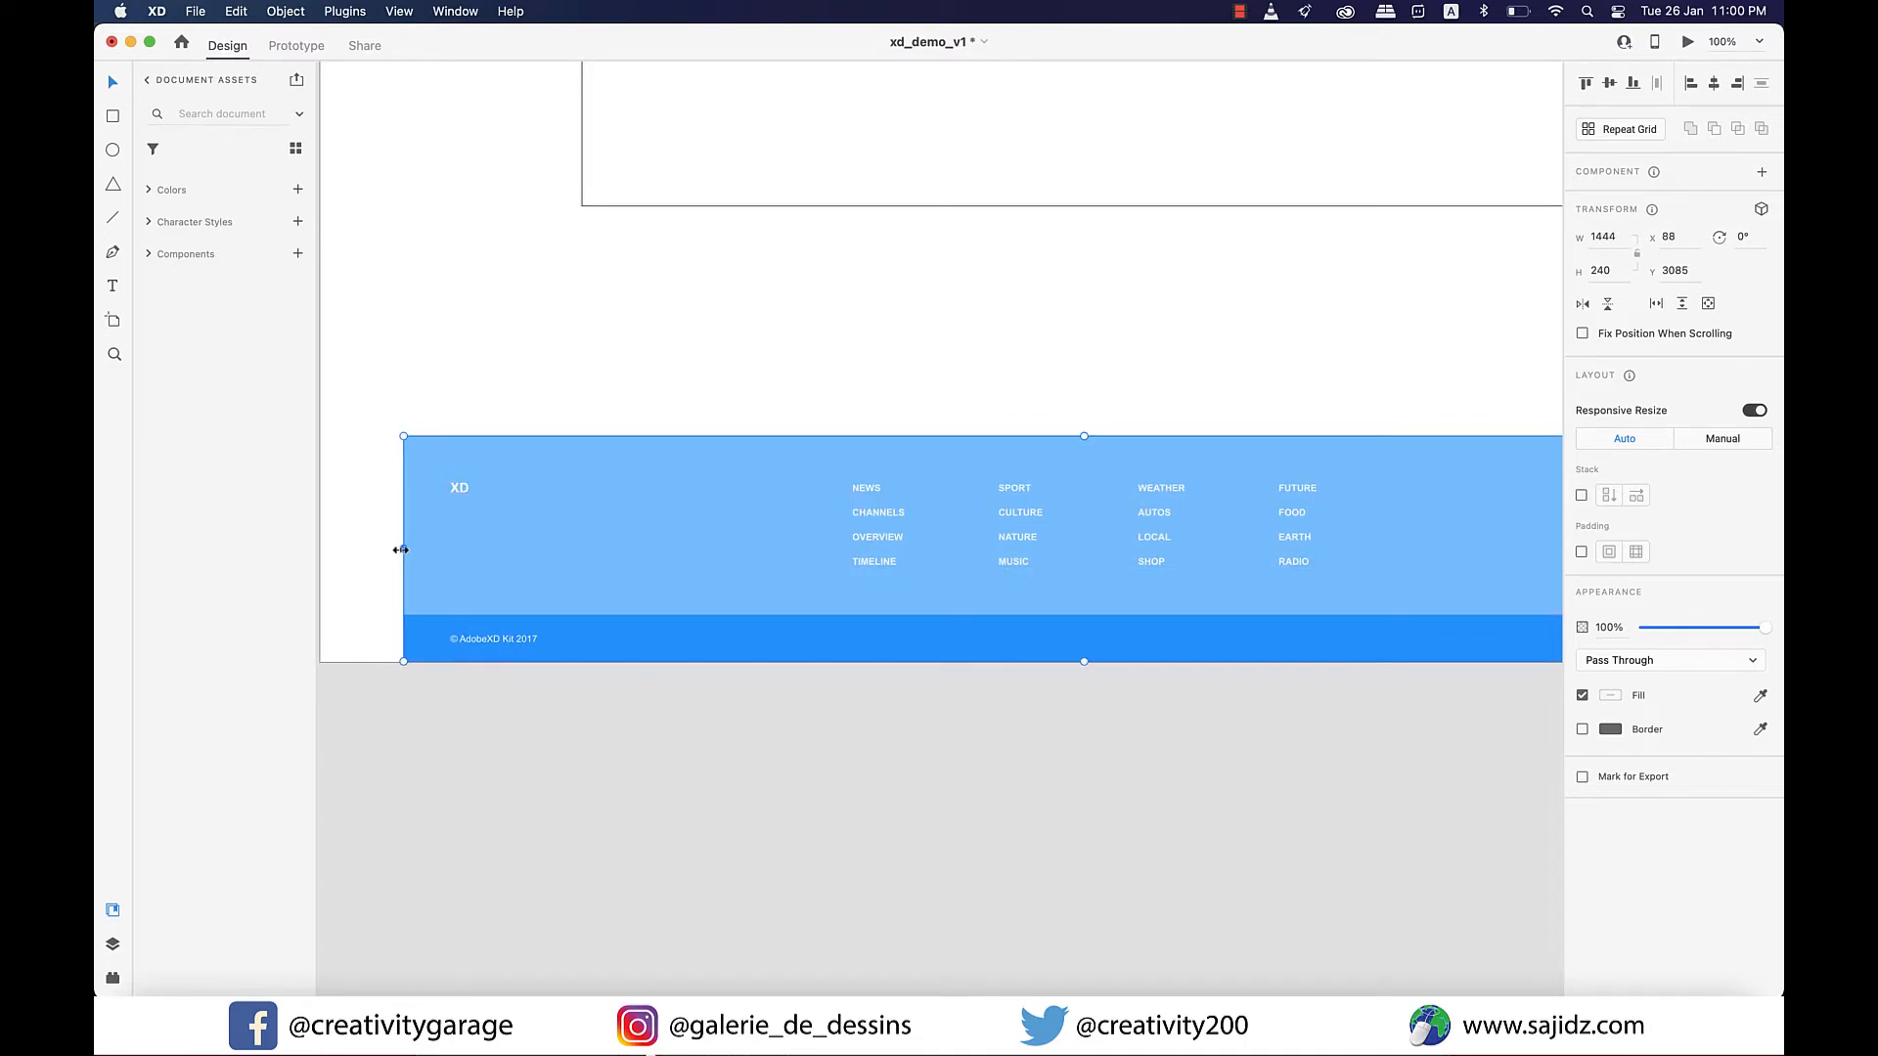
pyautogui.press('super+z')
# Ungroup the footer into its separate elements and clear the selection.
pyautogui.rightClick(584, 549)
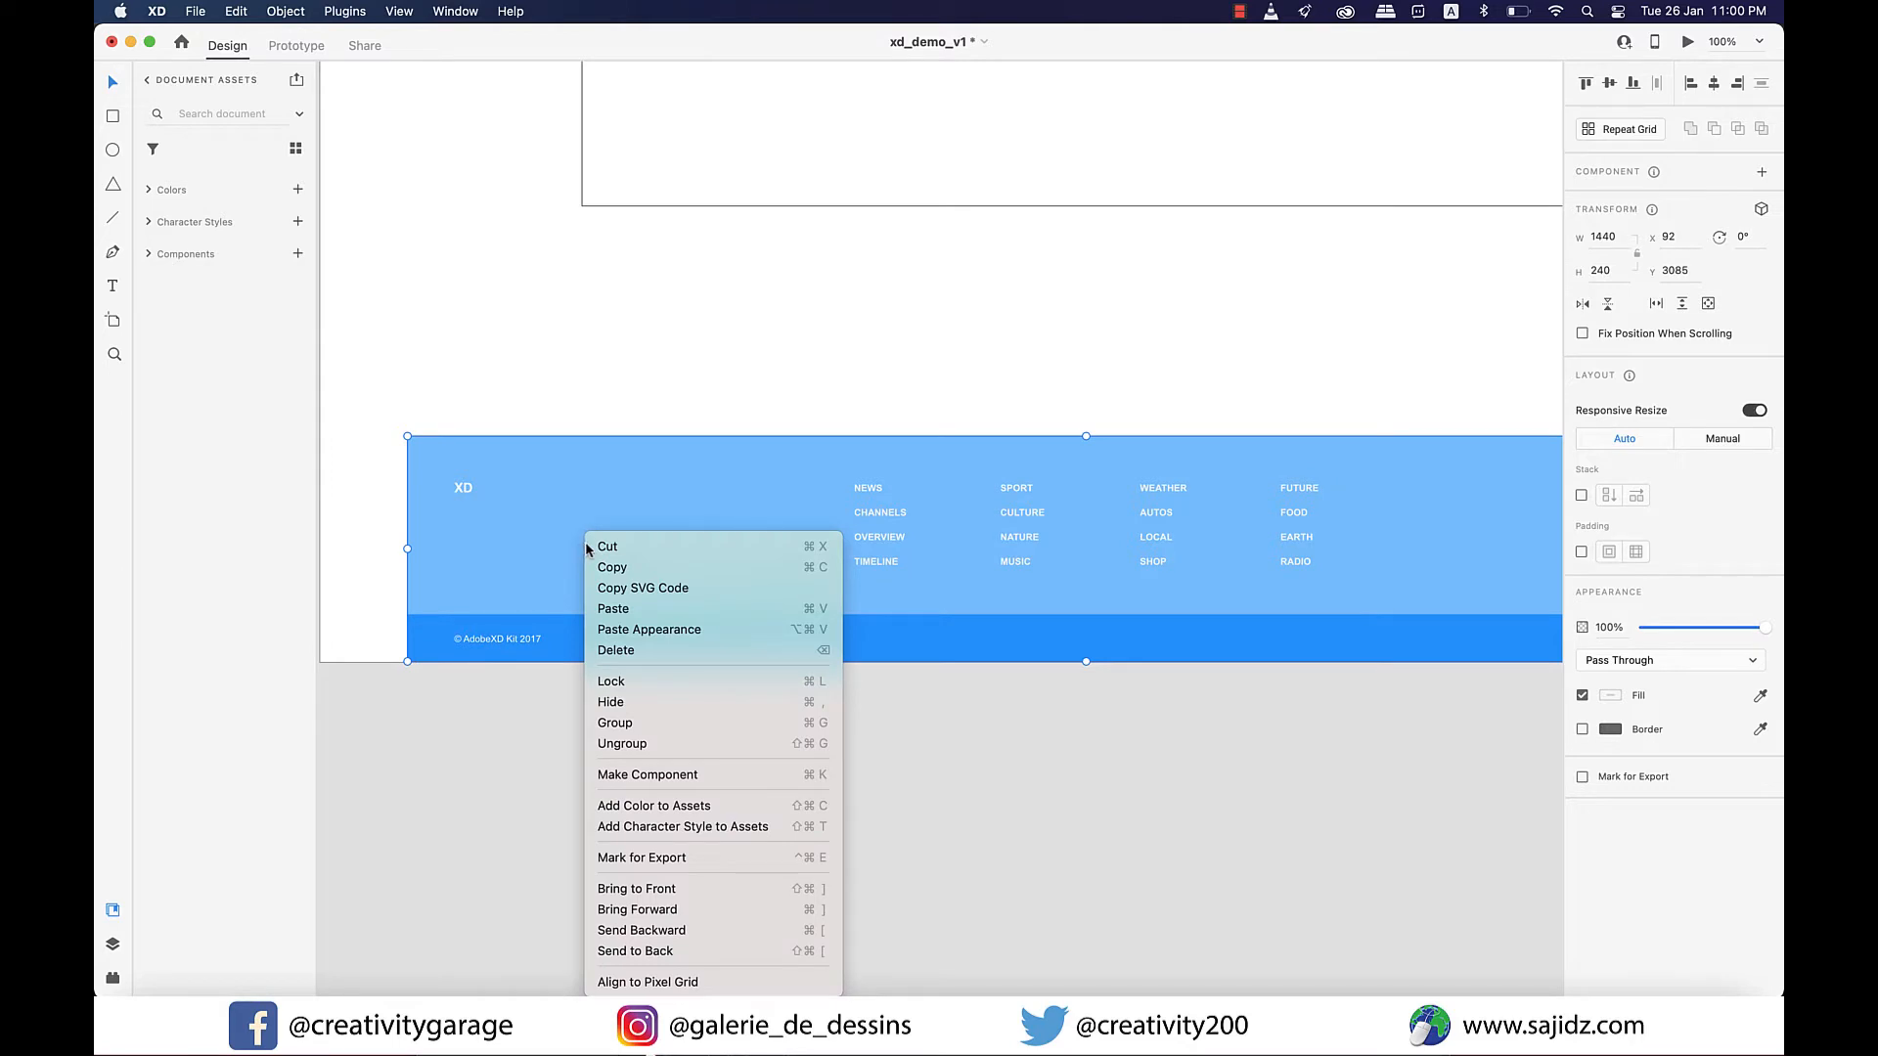
pyautogui.click(645, 744)
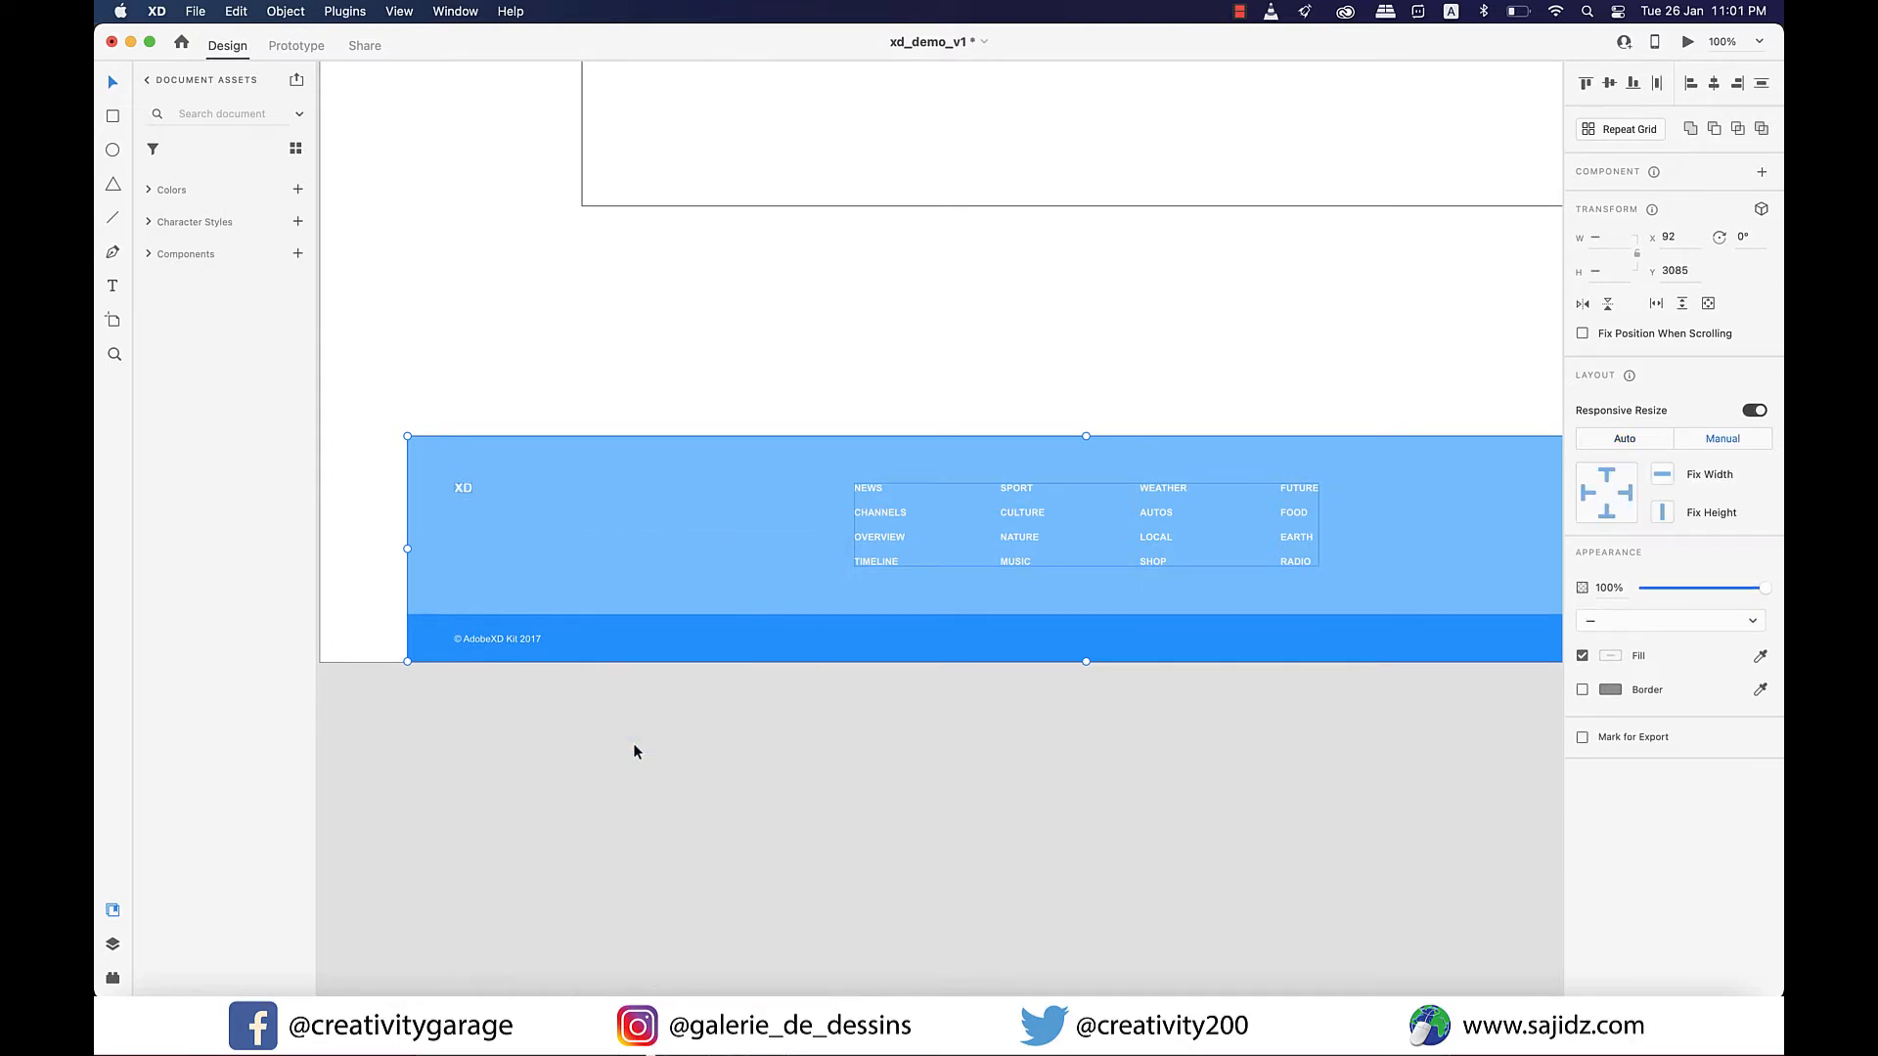
pyautogui.click(604, 732)
pyautogui.hscroll(-3, 543, 571)
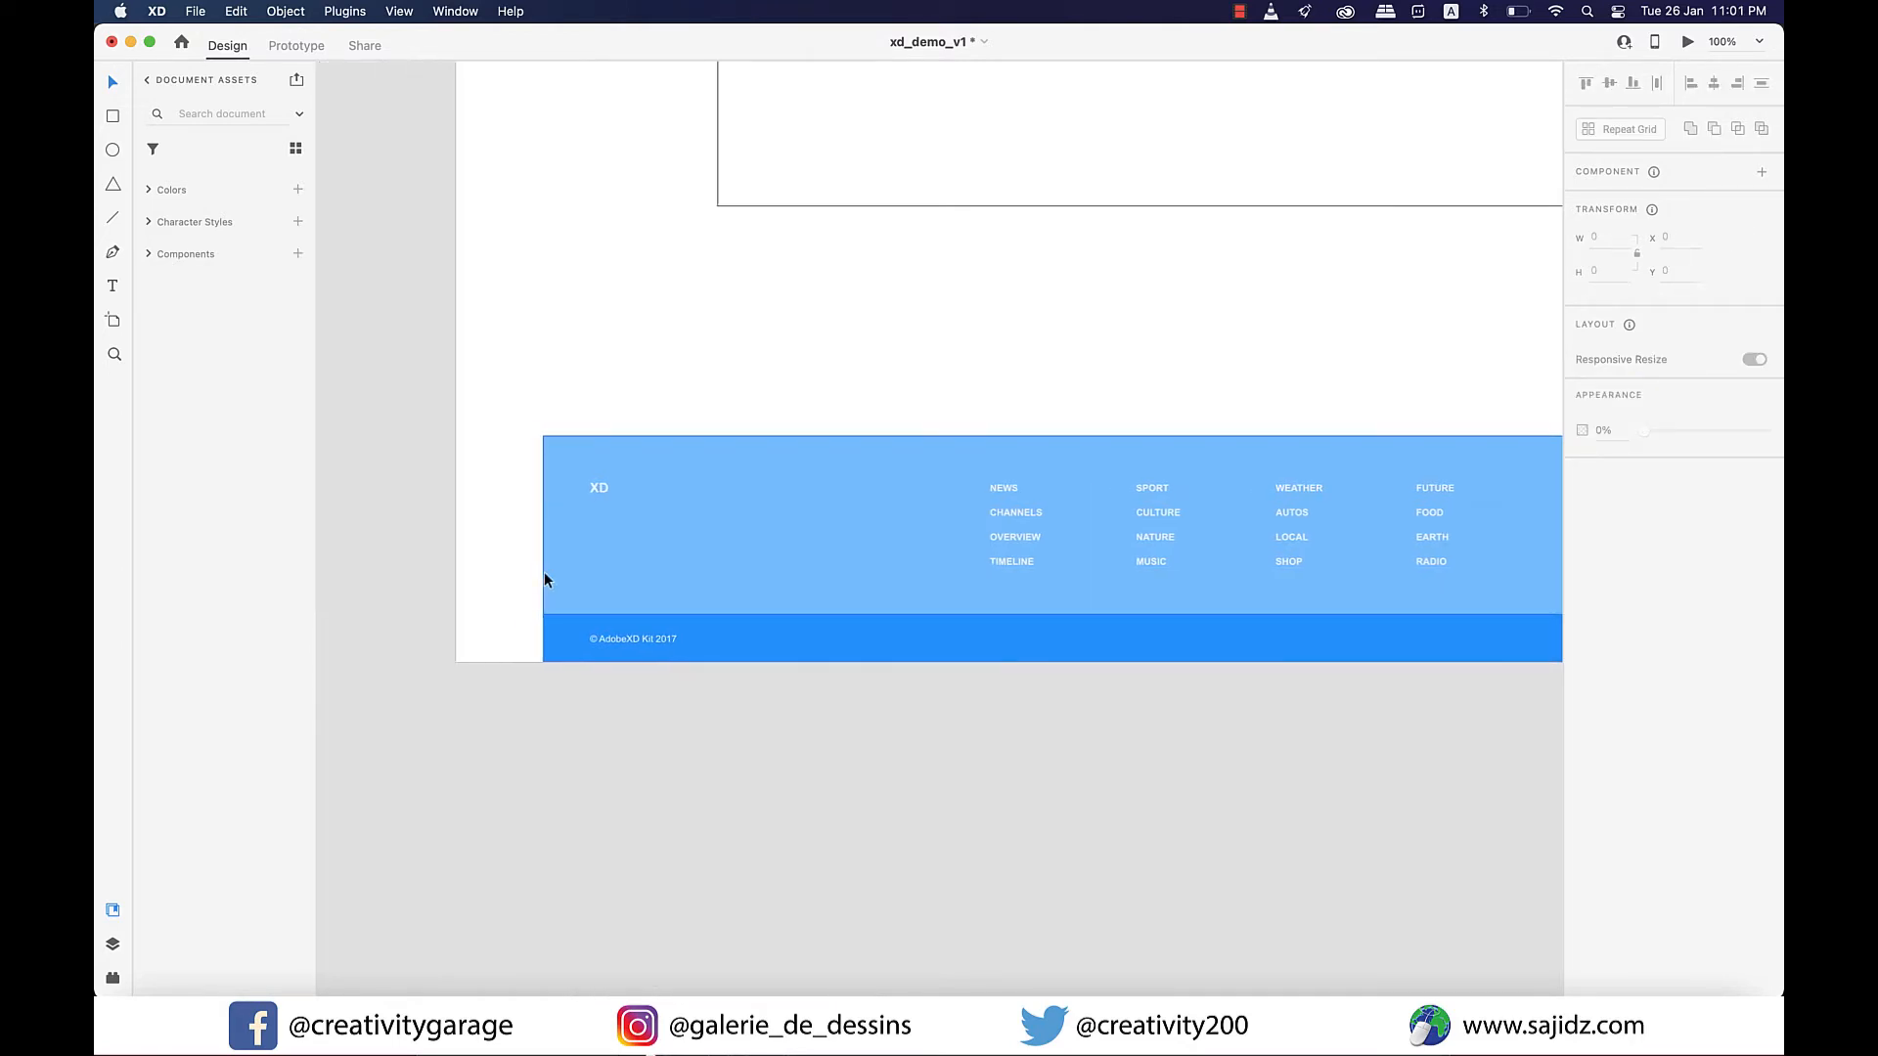
pyautogui.click(584, 557)
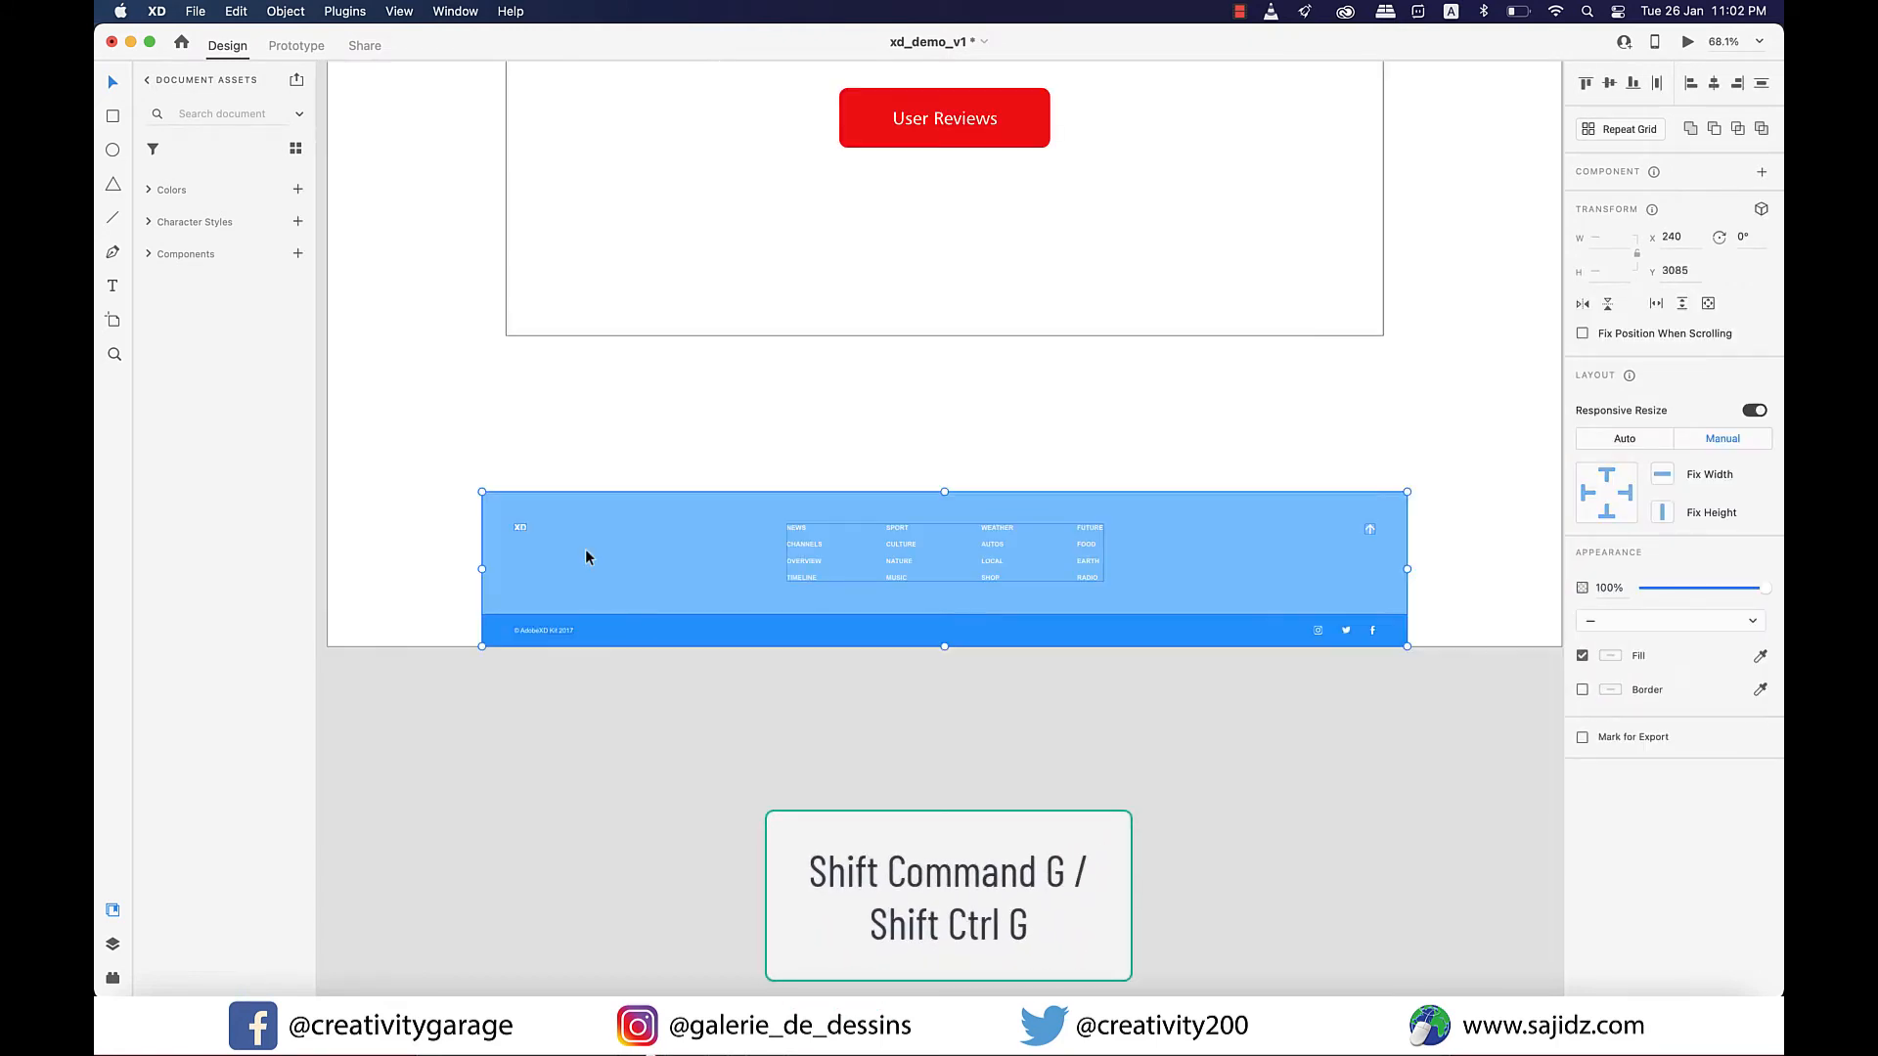
pyautogui.scroll(-1, 586, 550)
pyautogui.click(1263, 695)
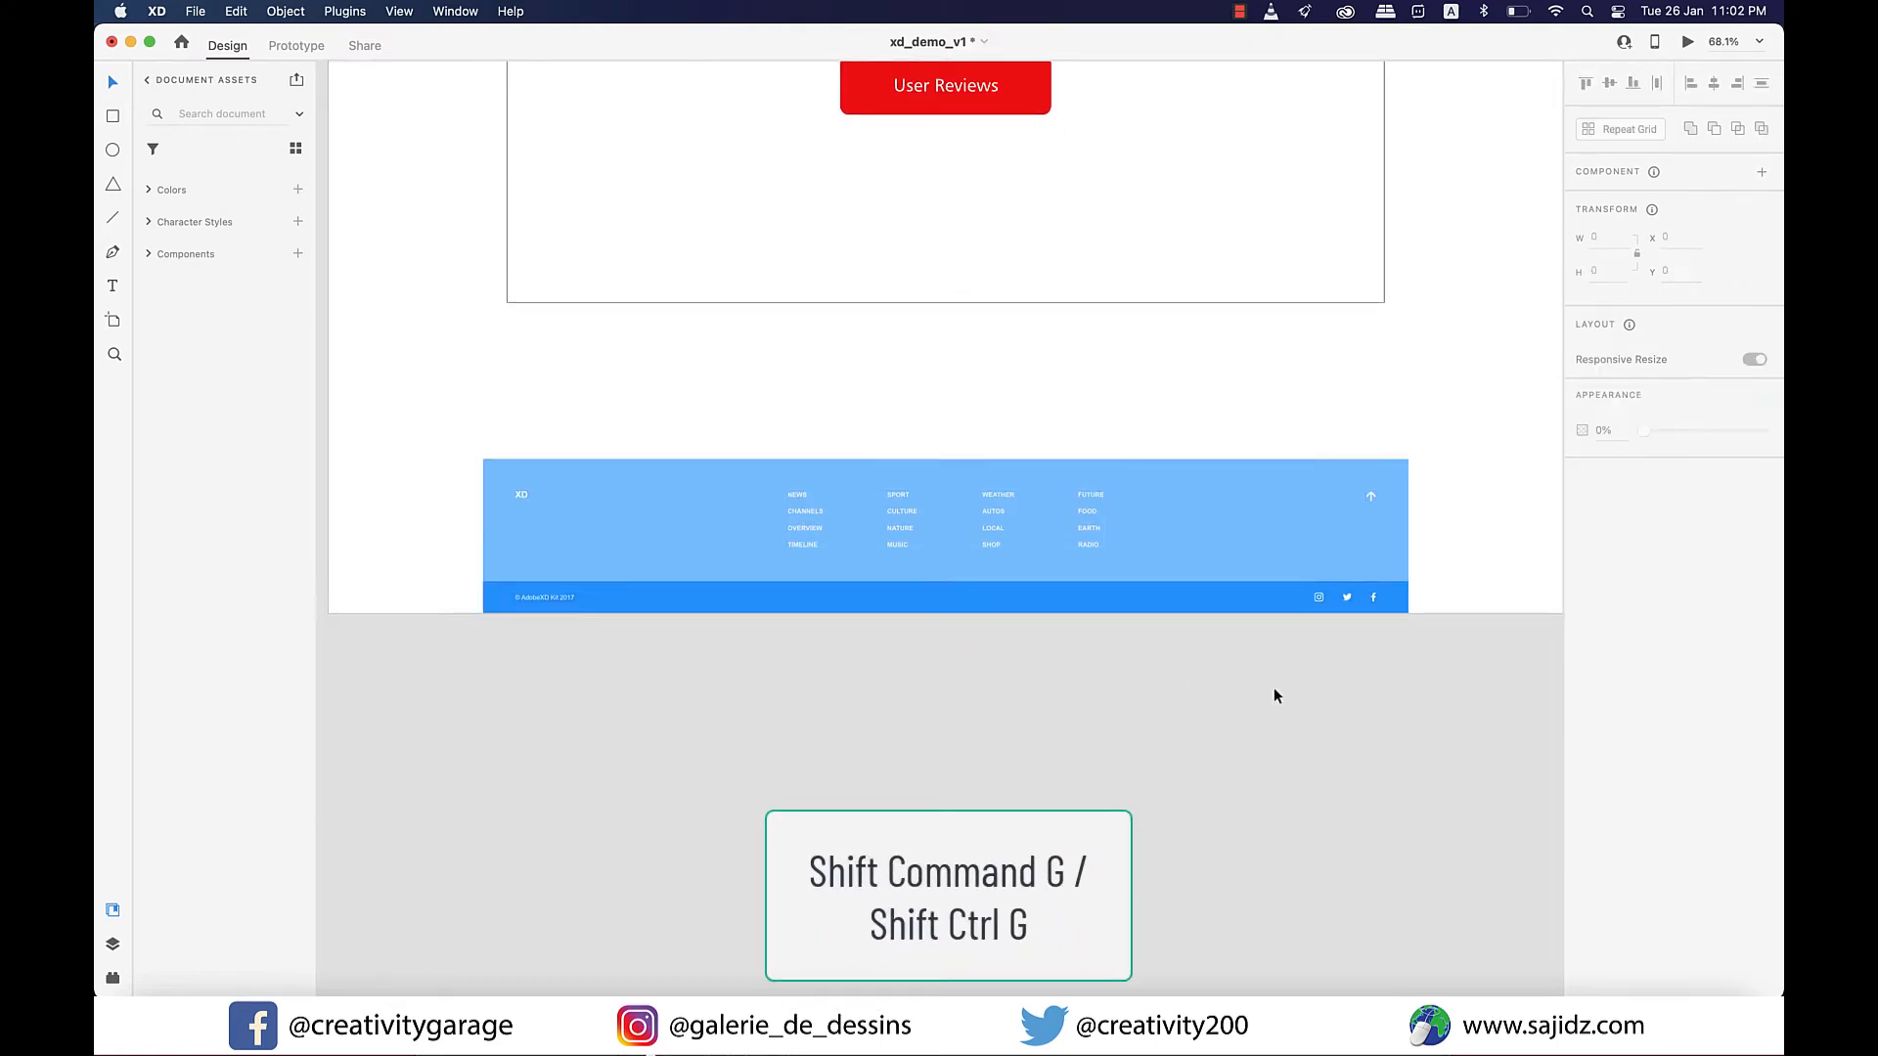
# Stretch the footer's two background rectangles evenly on both sides to the full artboard width of 1920 at X 0 and clear the selection.
pyautogui.moveTo(1447, 545); pyautogui.dragTo(1399, 626)
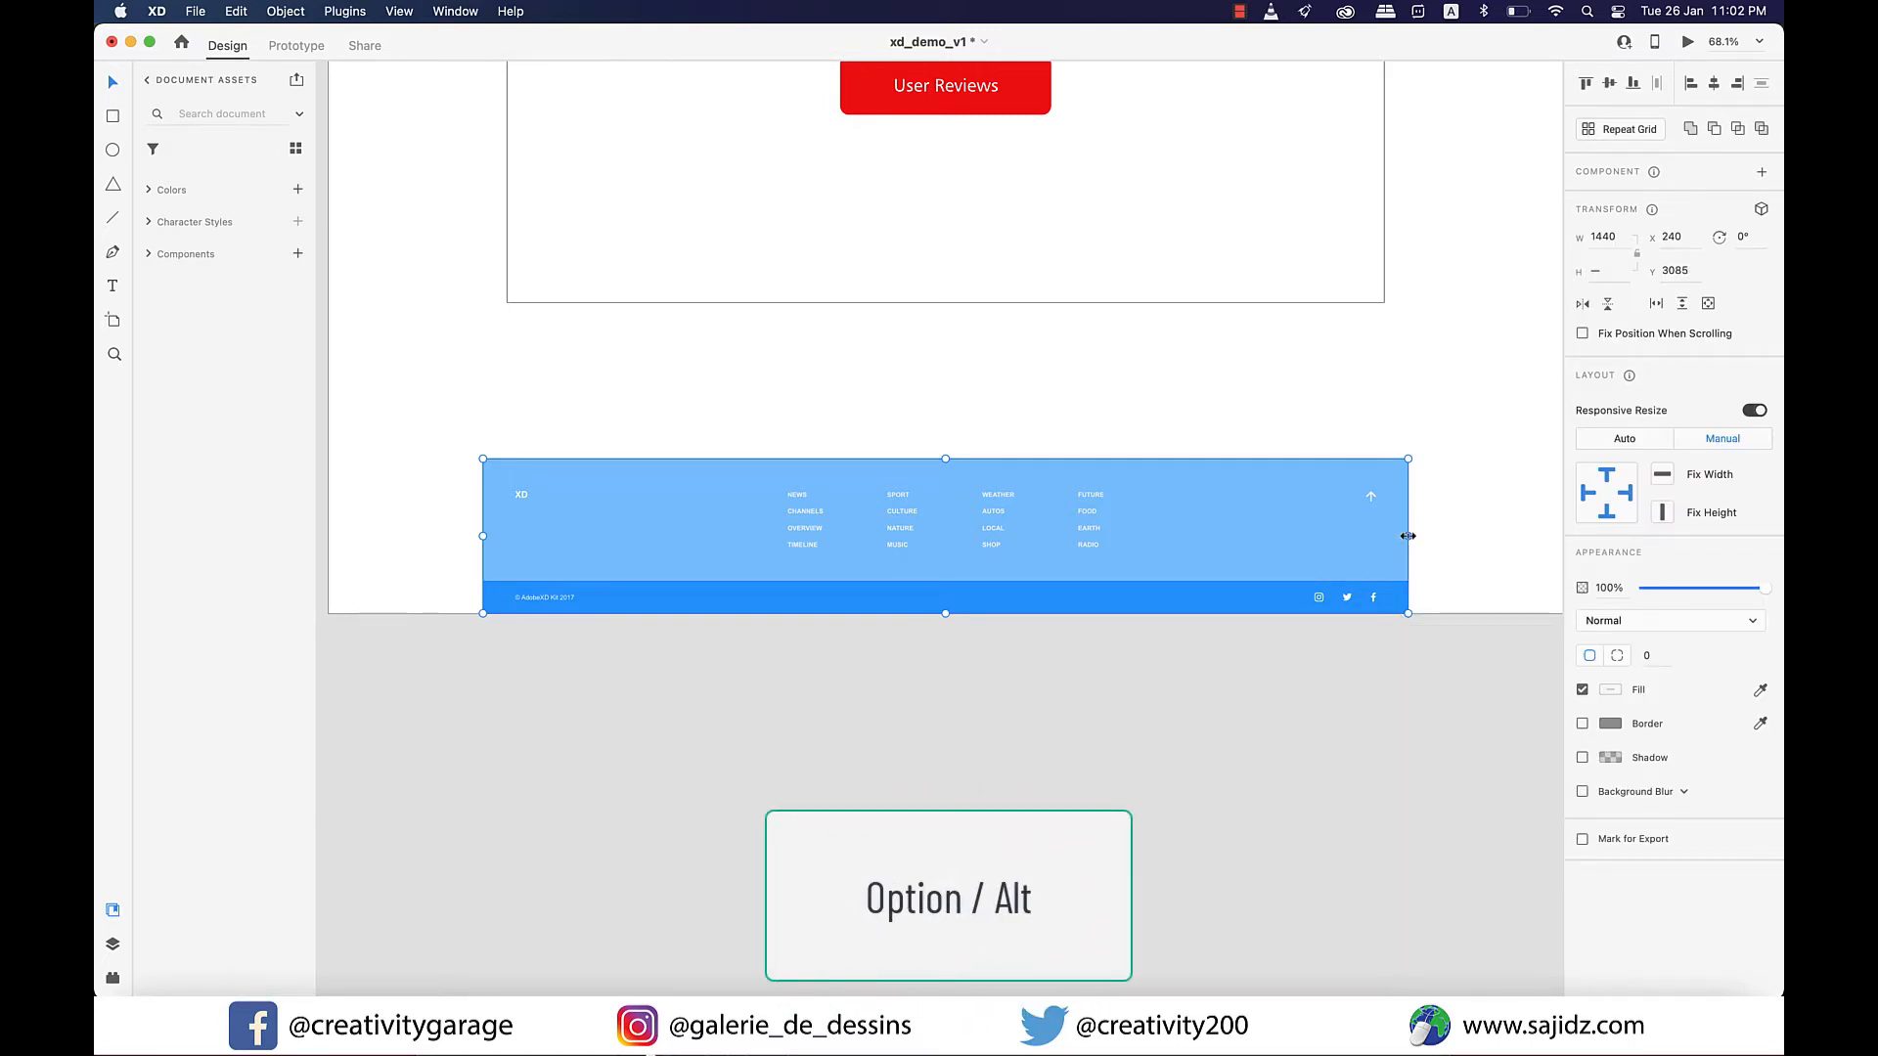
pyautogui.scroll(-2, 1408, 536)
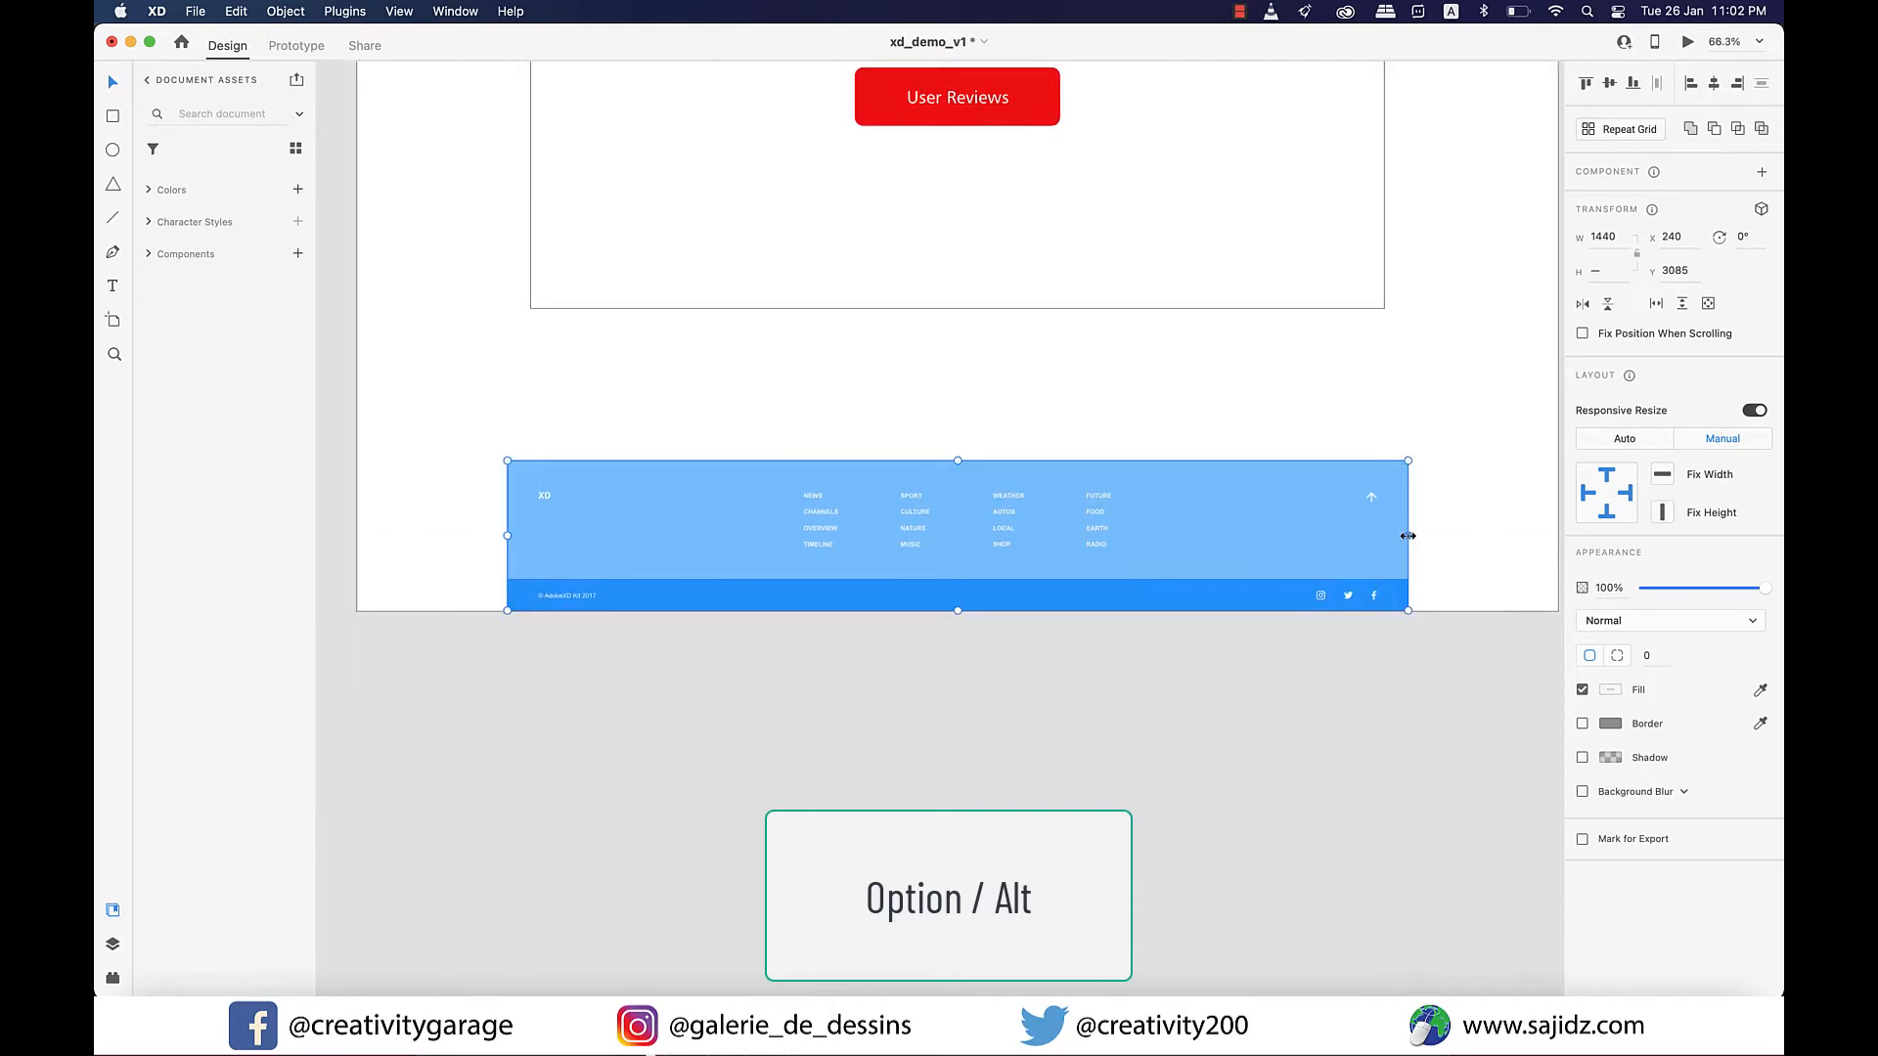
pyautogui.moveTo(1407, 536); pyautogui.dragTo(1341, 548)
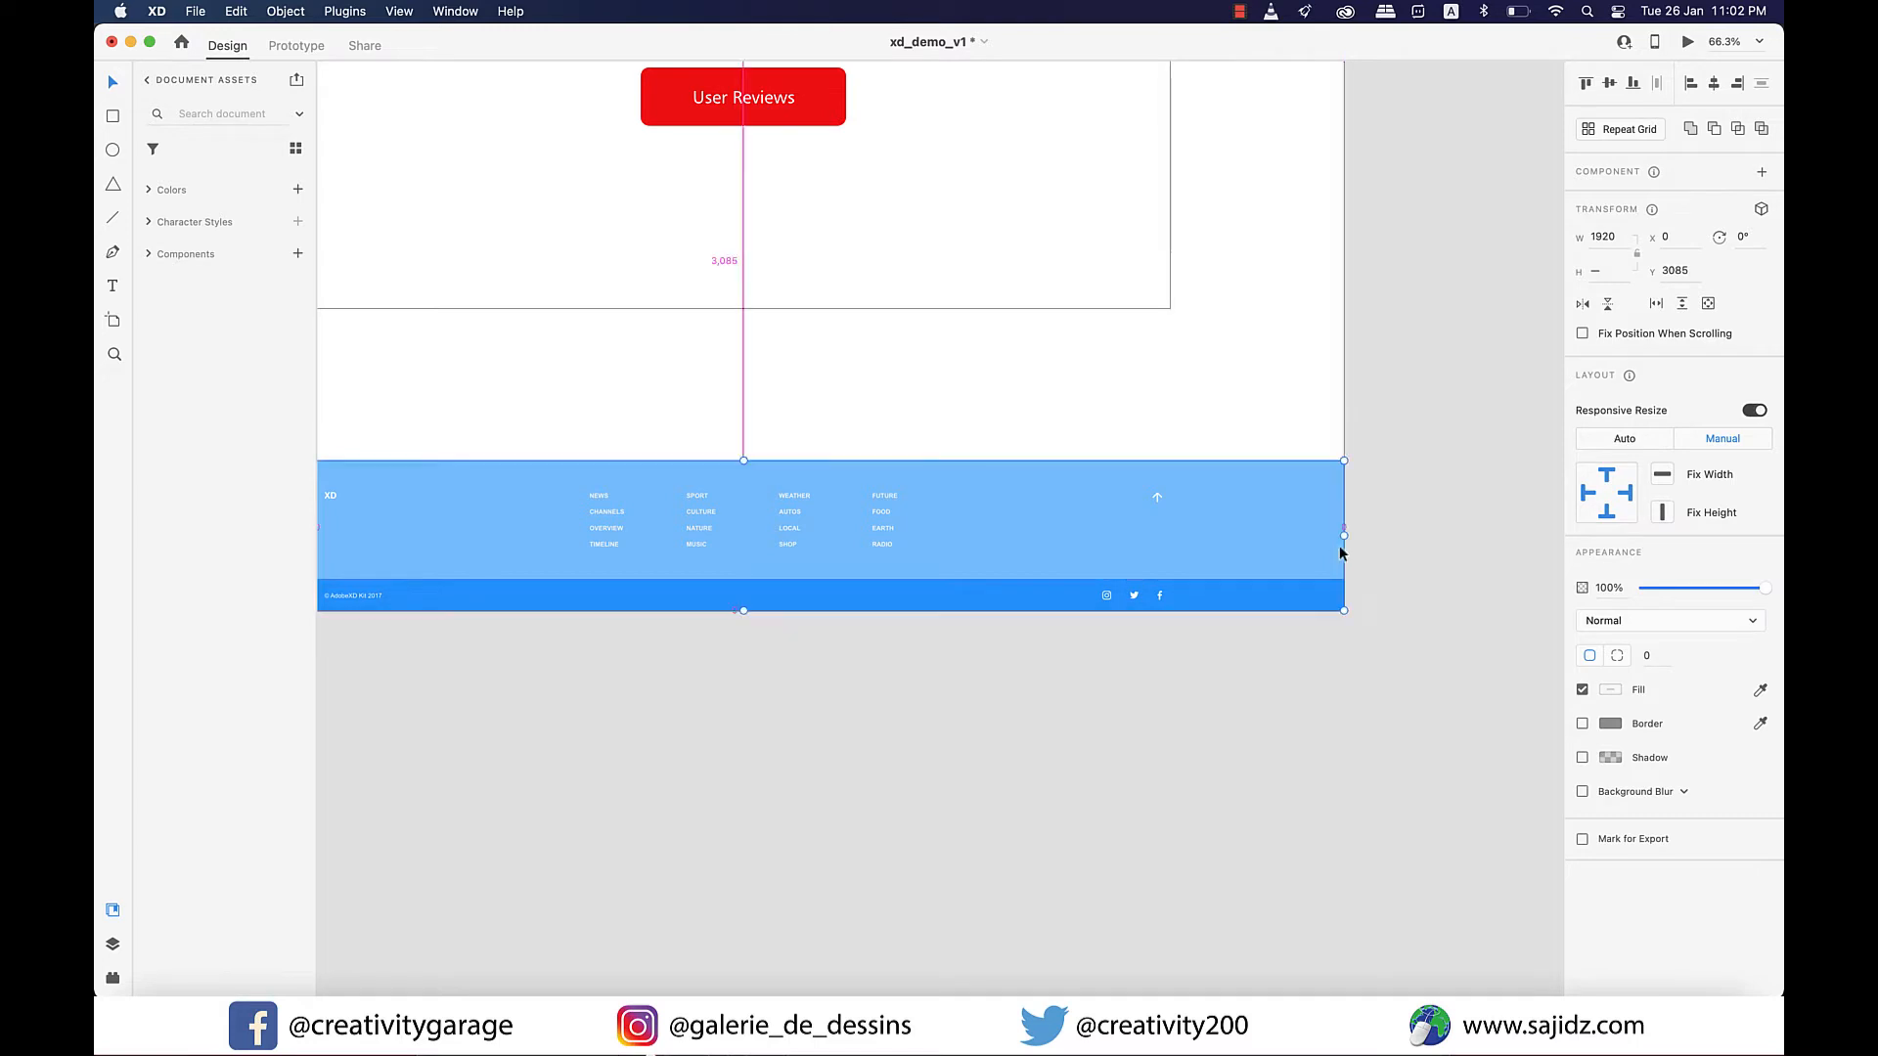
pyautogui.click(1230, 663)
pyautogui.hscroll(-5, 1037, 647)
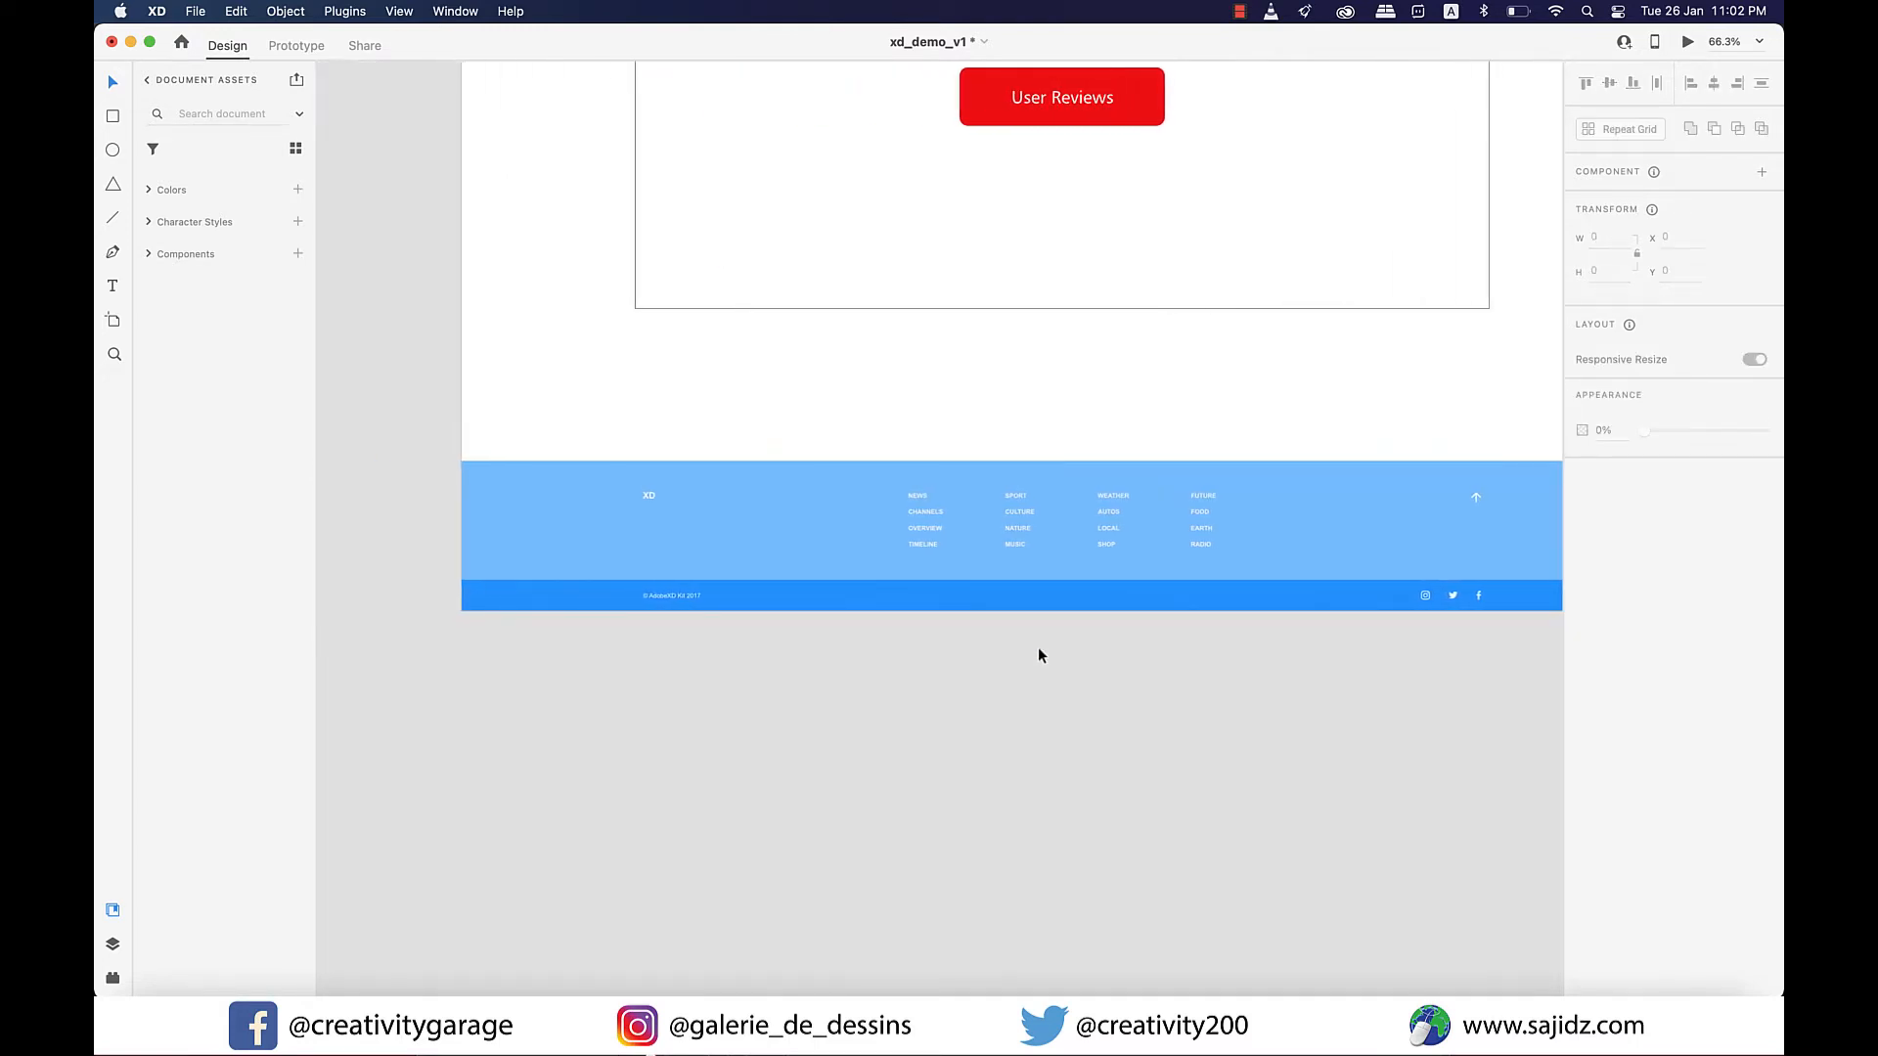
pyautogui.hscroll(1, 1036, 648)
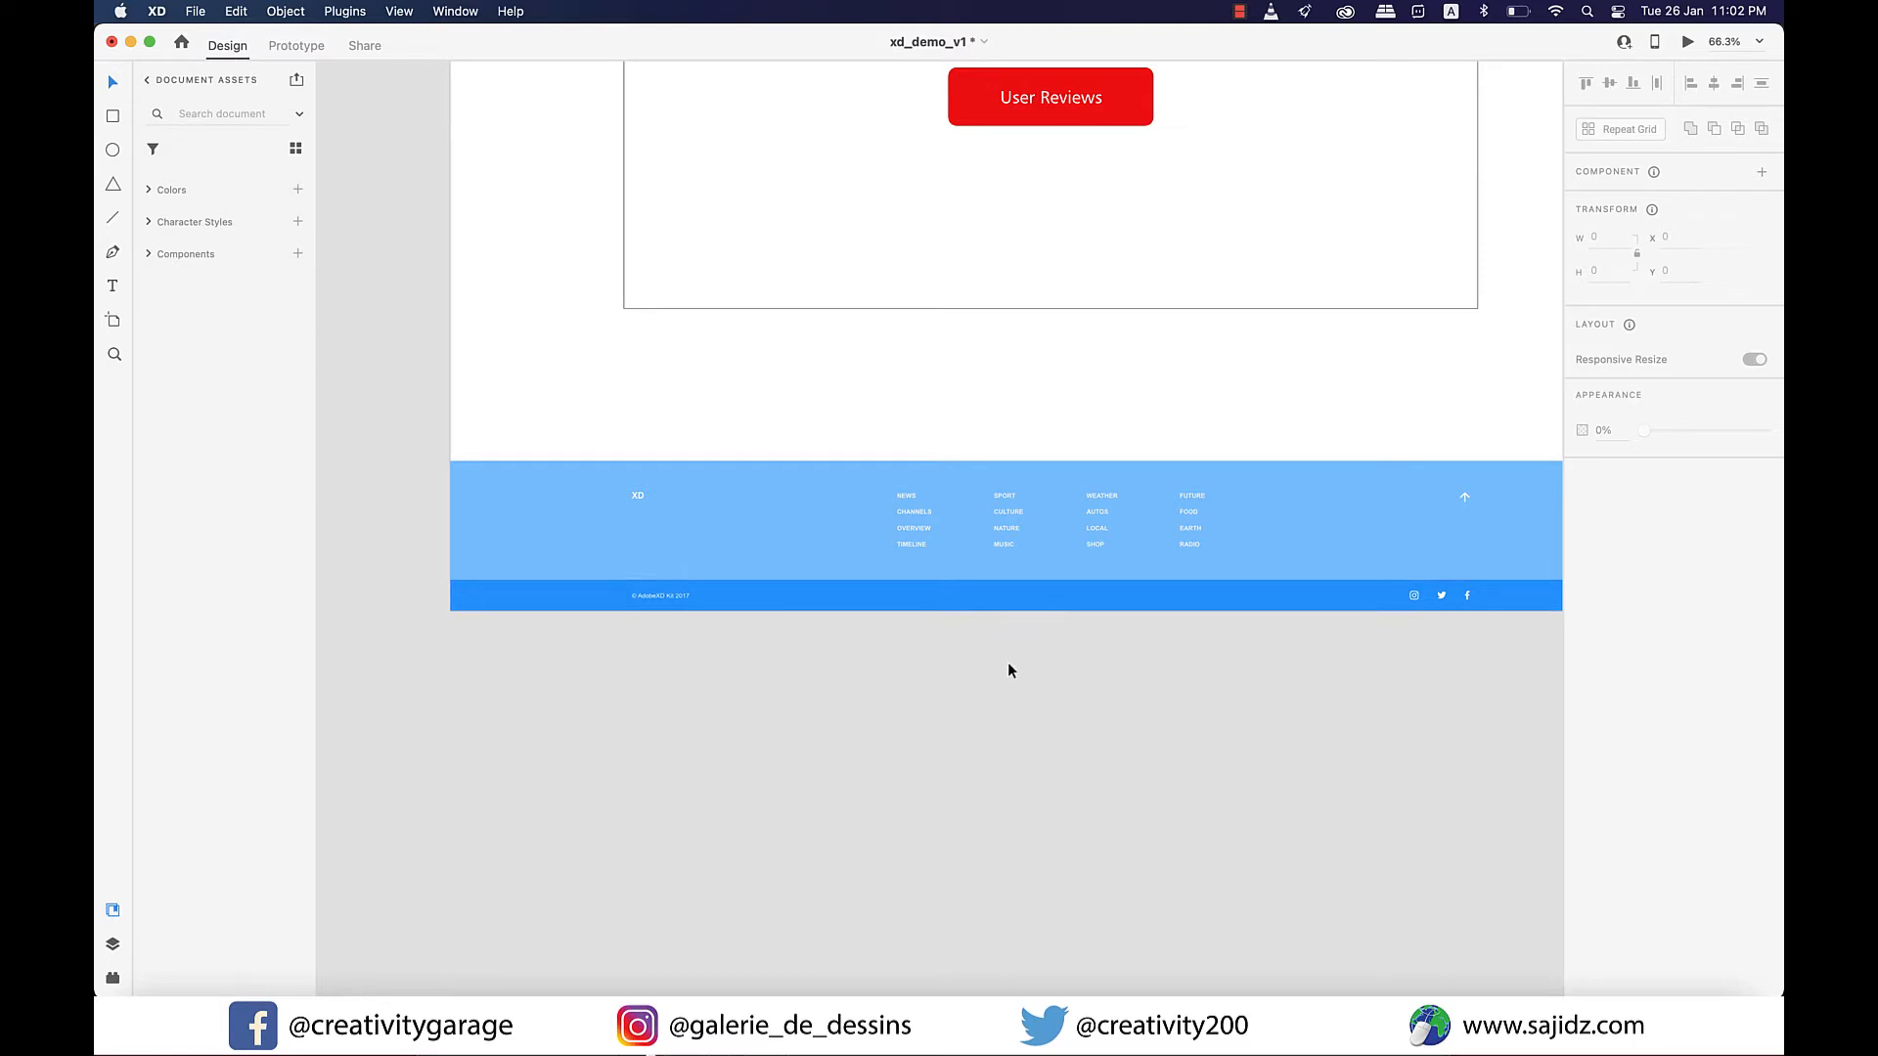
pyautogui.press('super+0')
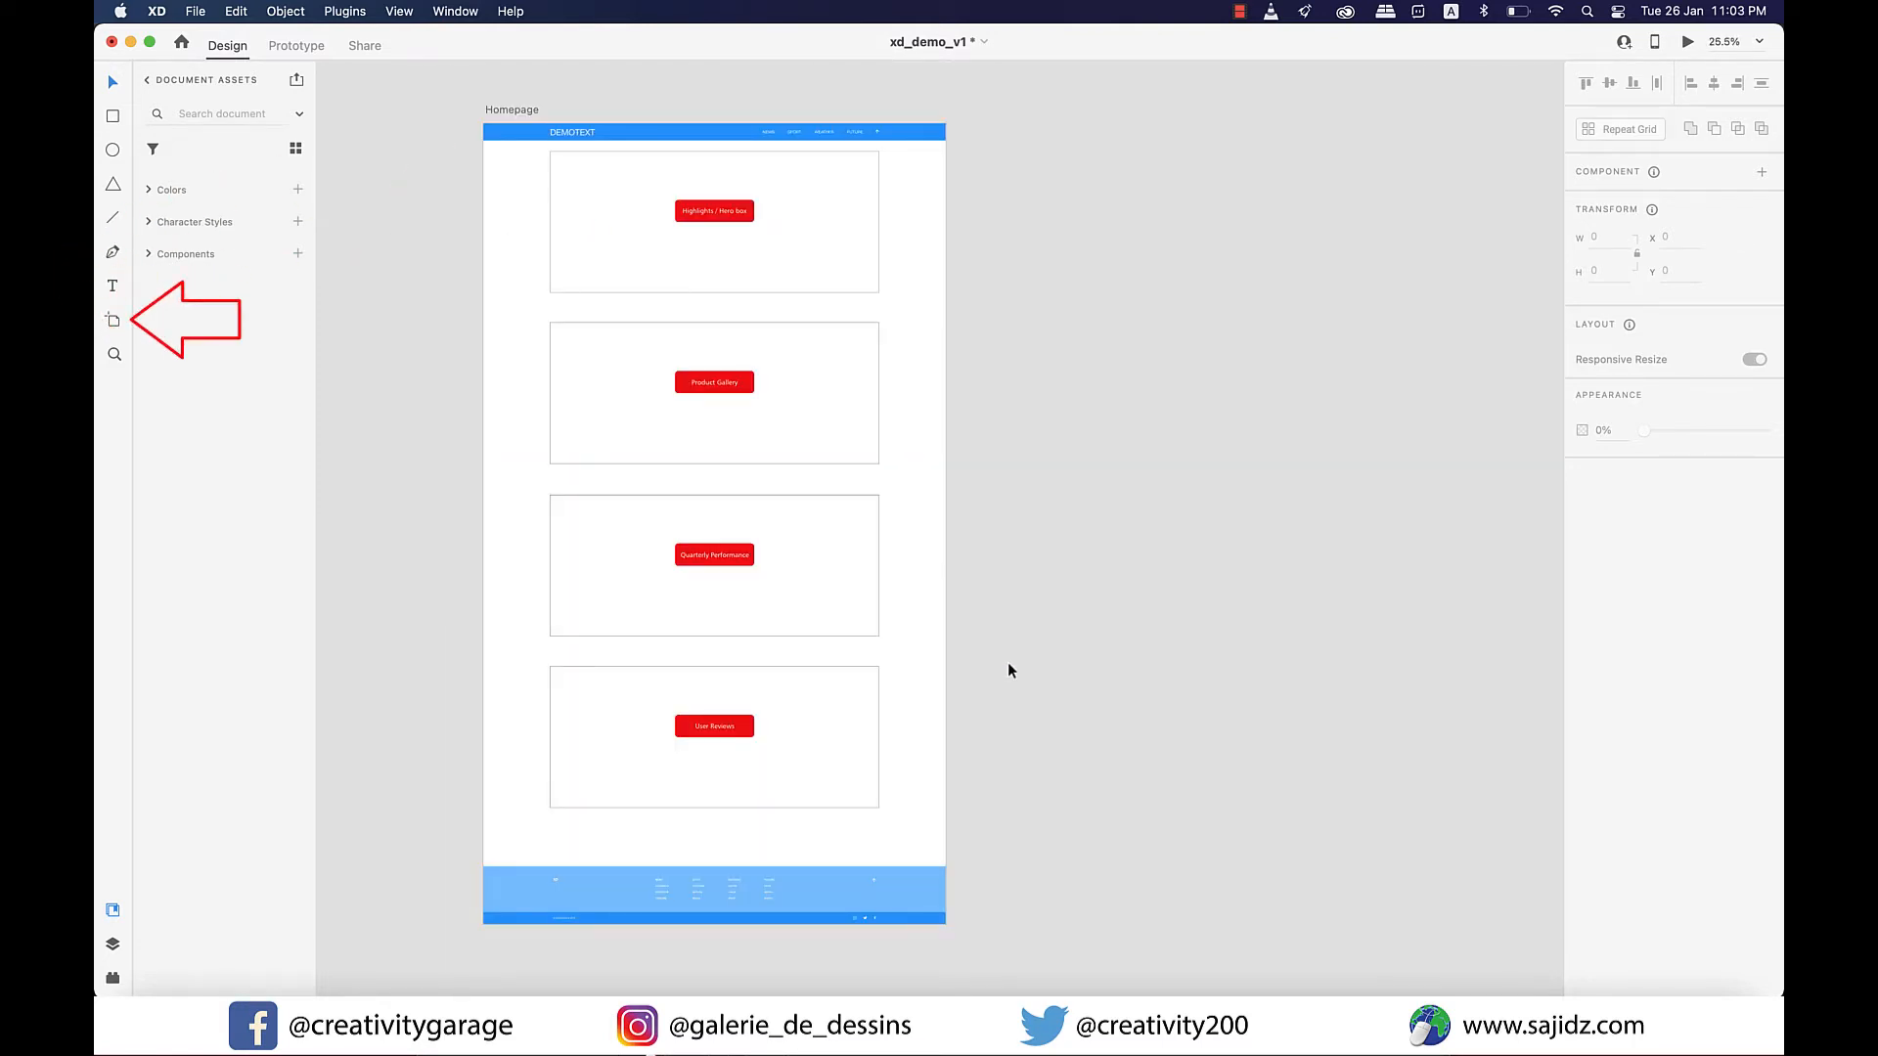
# Try adding a Web 1920 preset artboard beside the homepage and undo the addition.
pyautogui.click(114, 323)
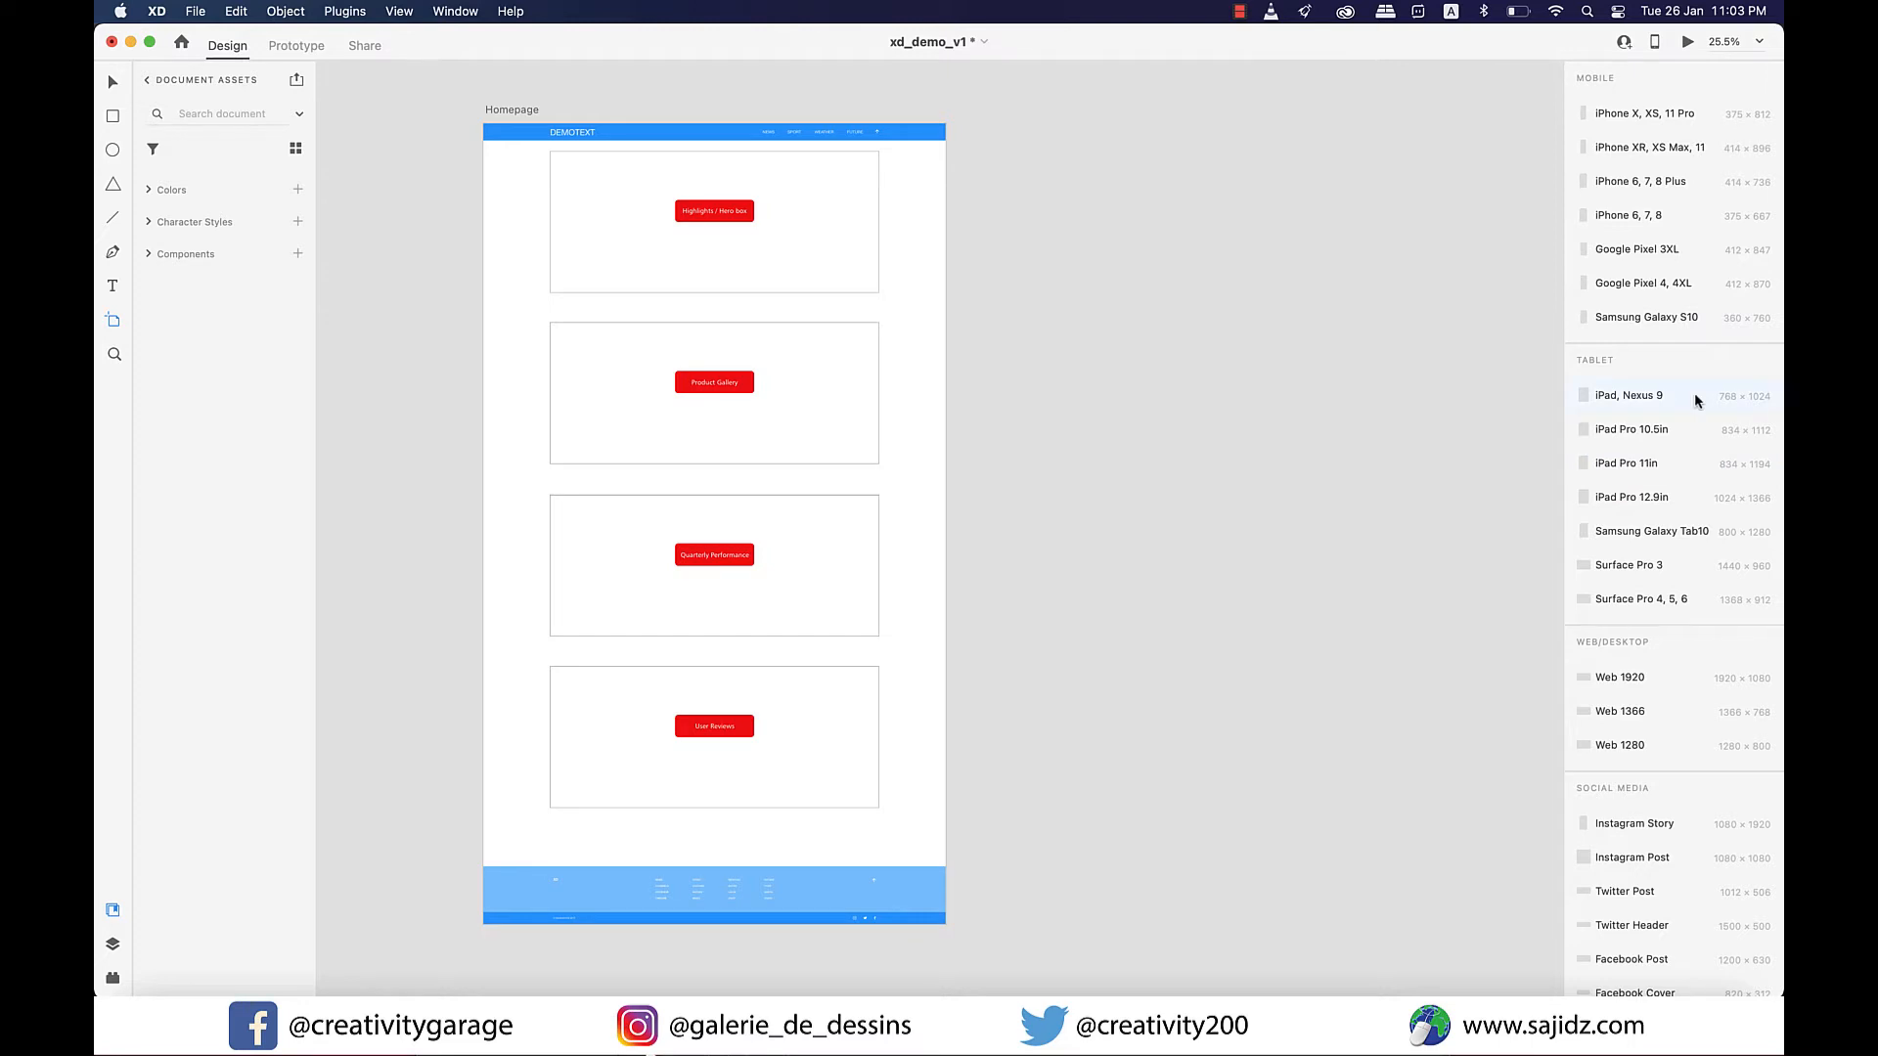
pyautogui.scroll(-1, 1693, 395)
pyautogui.scroll(-4, 1696, 398)
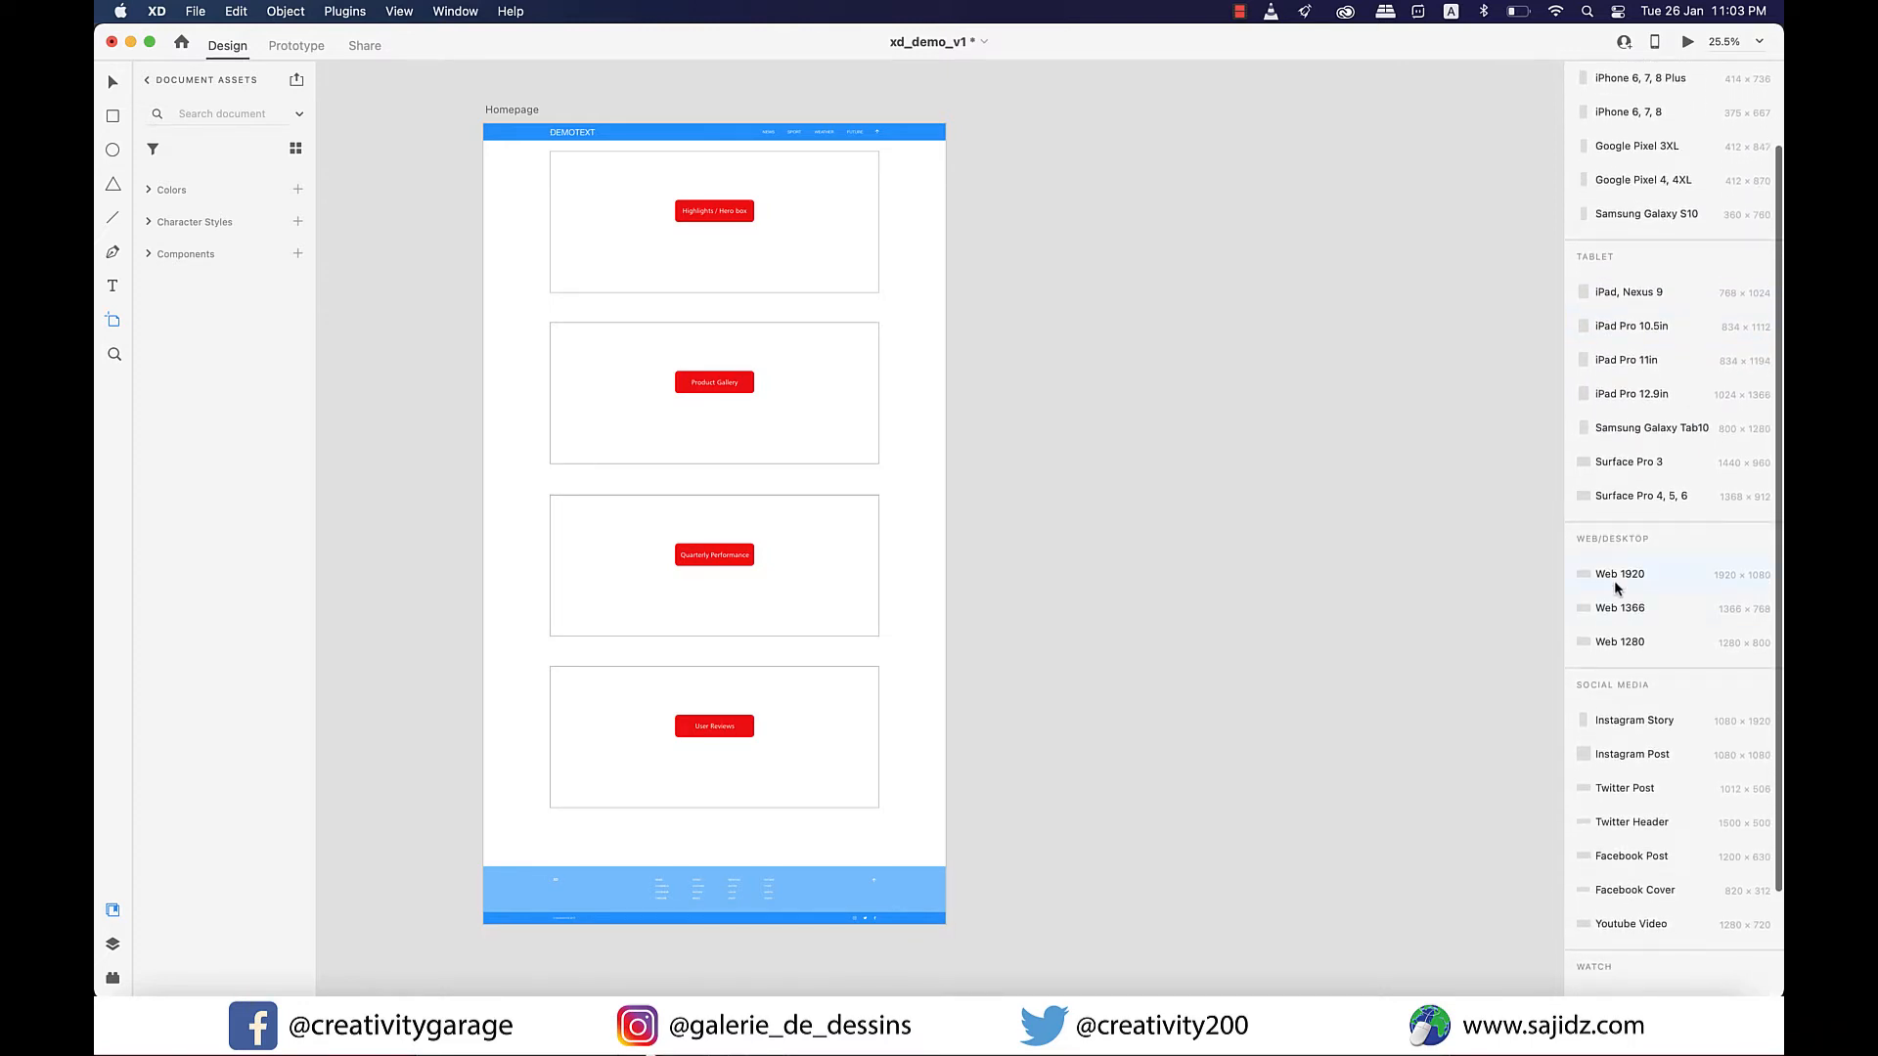
pyautogui.click(1615, 577)
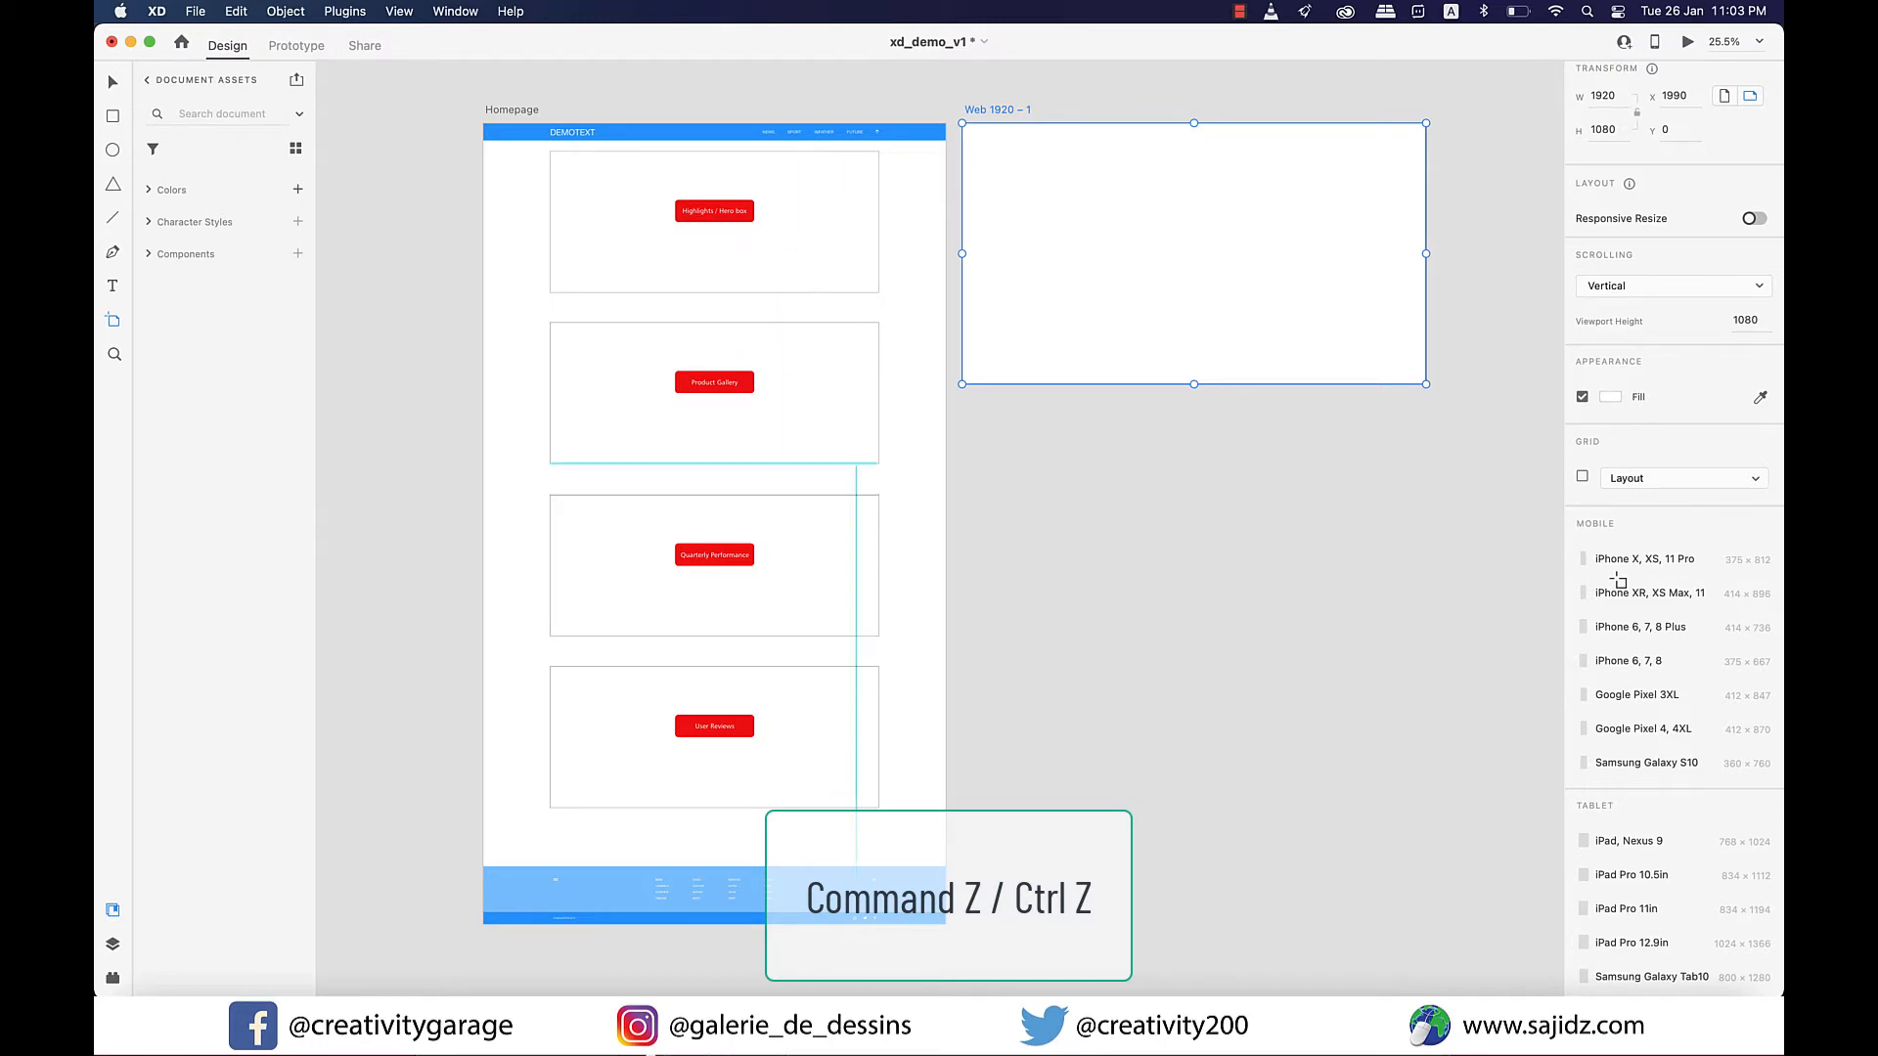
pyautogui.press('super+z')
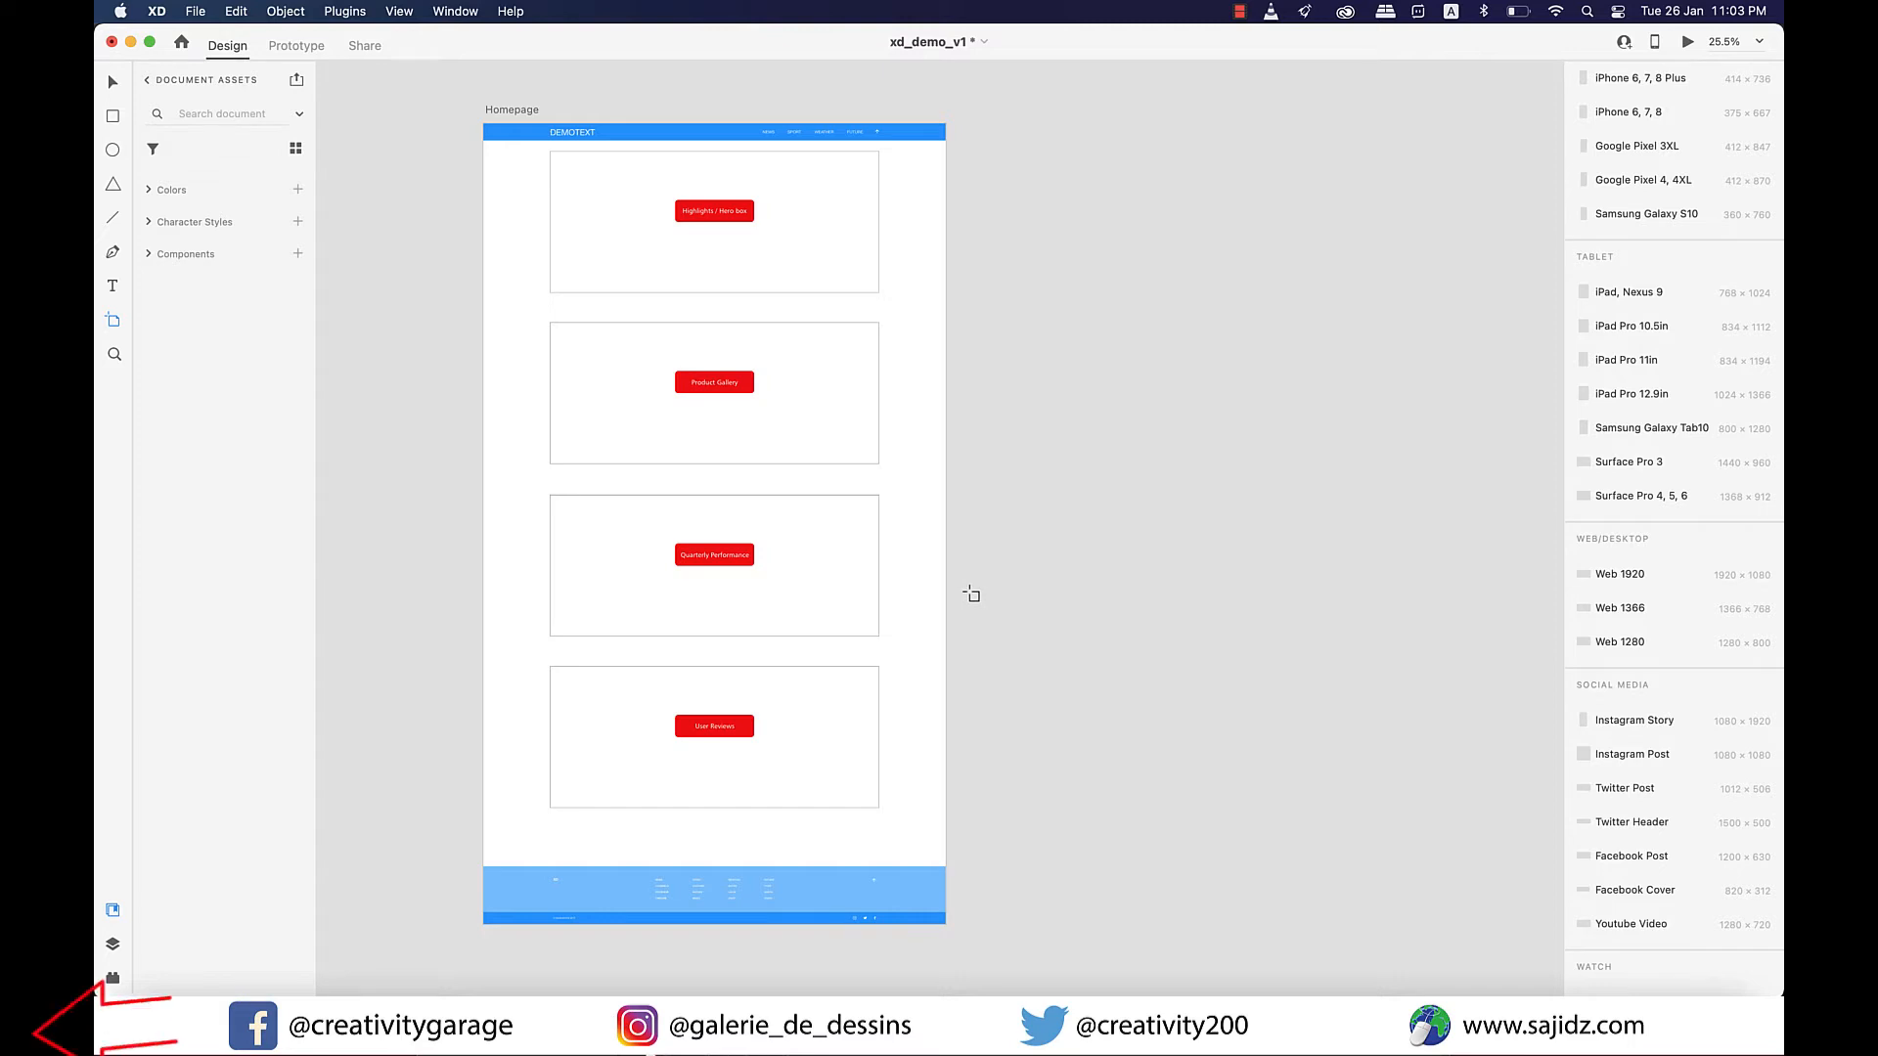
# Try duplicating the Homepage artboard from its layer entry and undo the duplication.
pyautogui.click(113, 944)
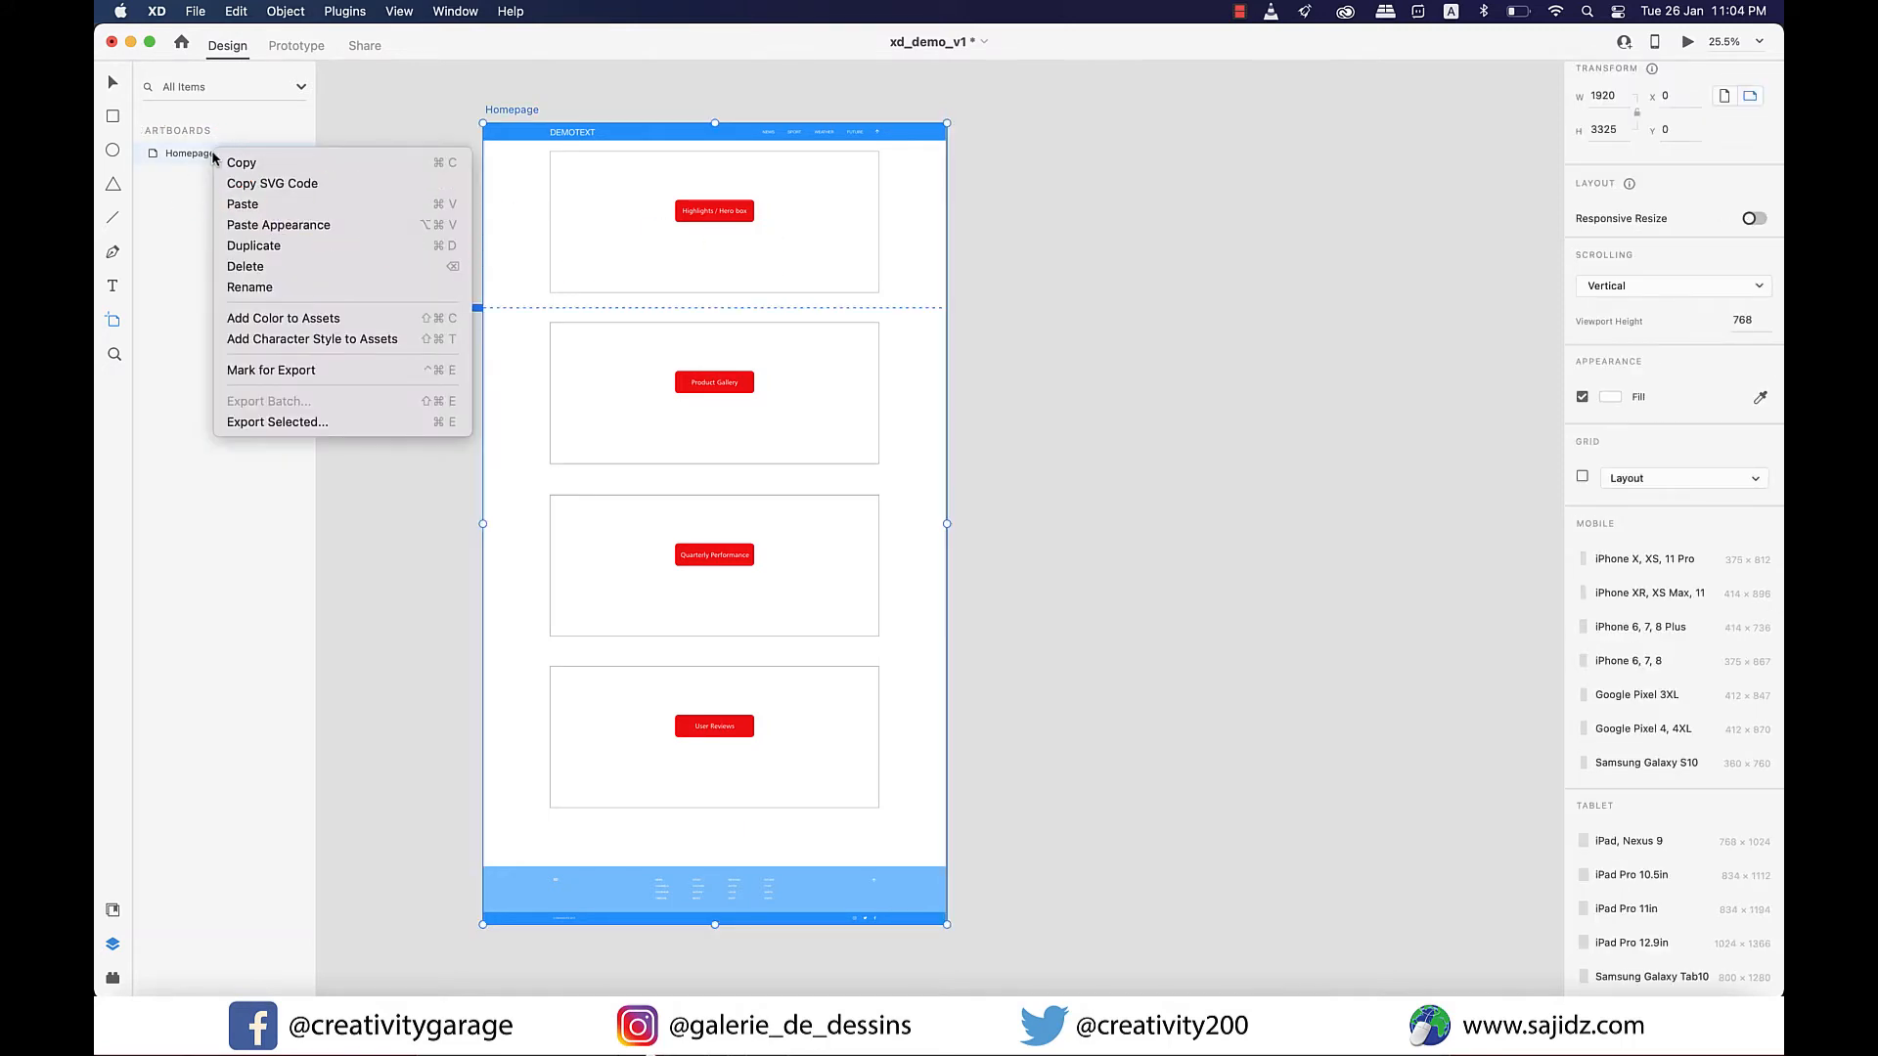
pyautogui.click(258, 254)
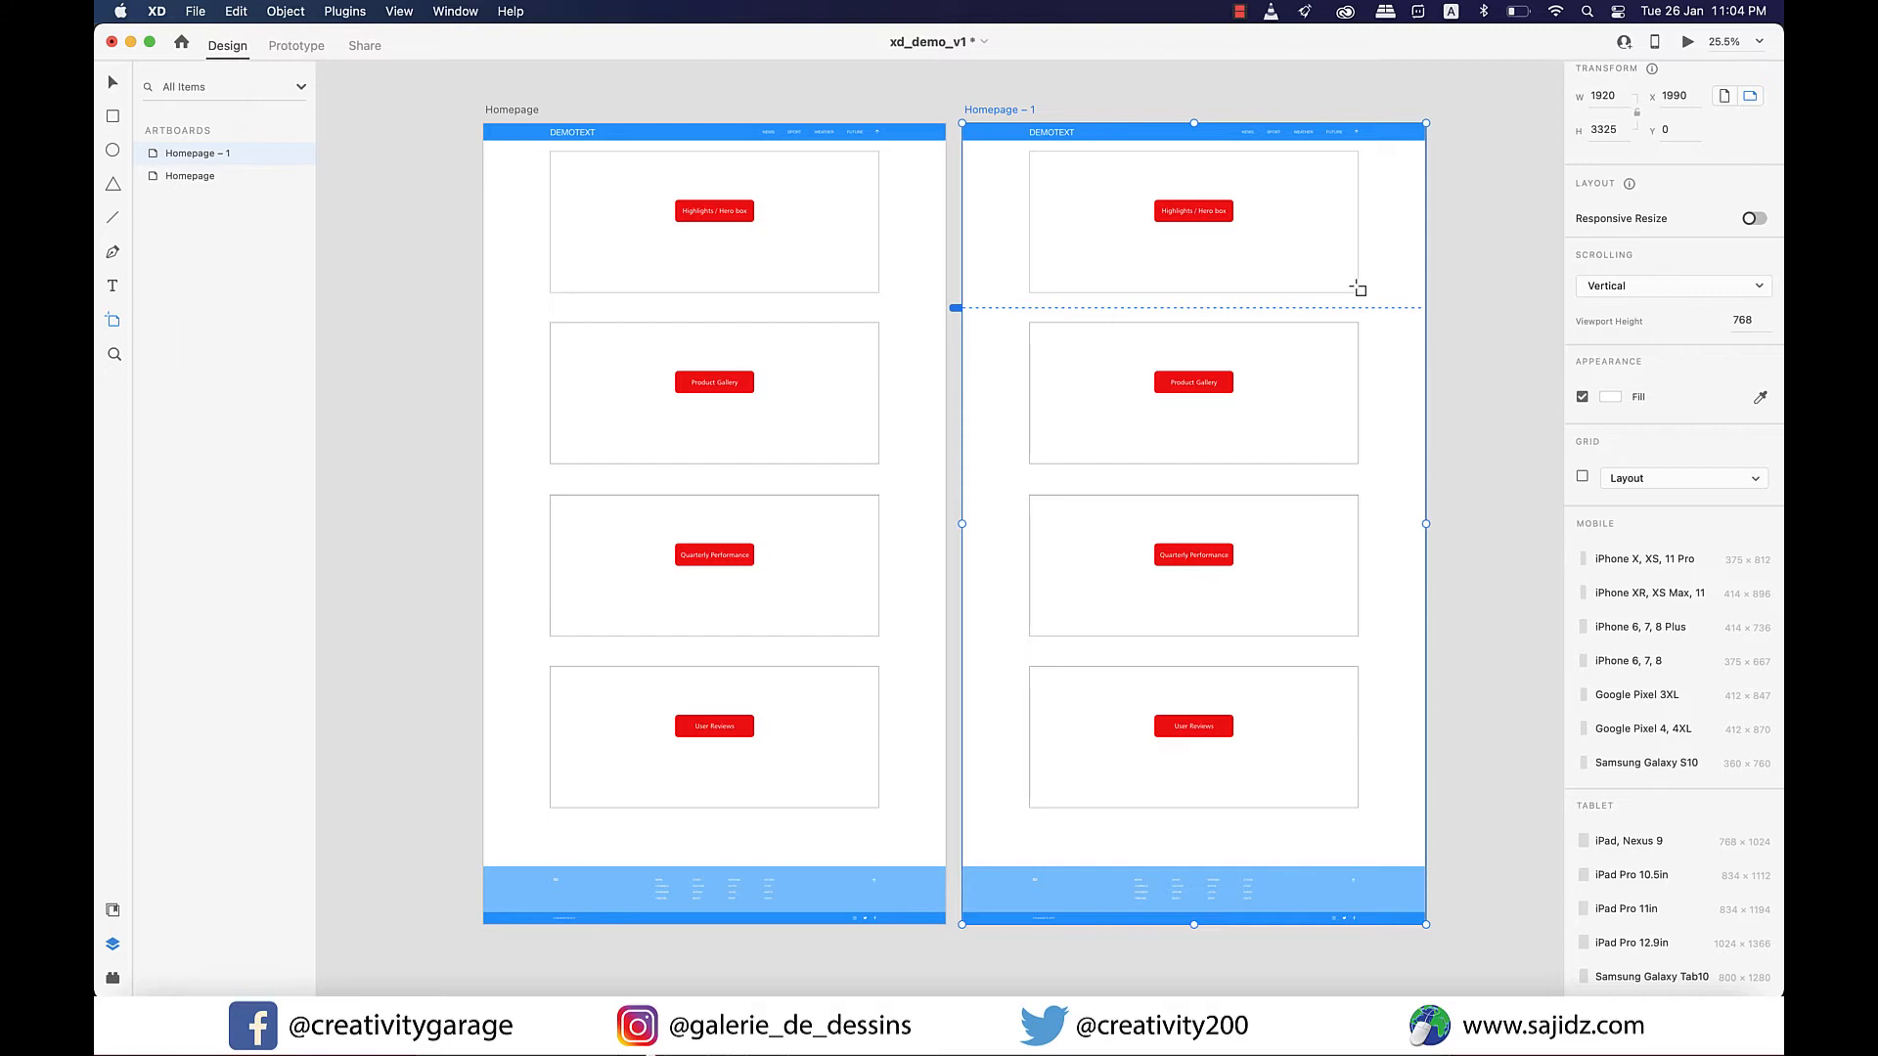
pyautogui.press('super+z')
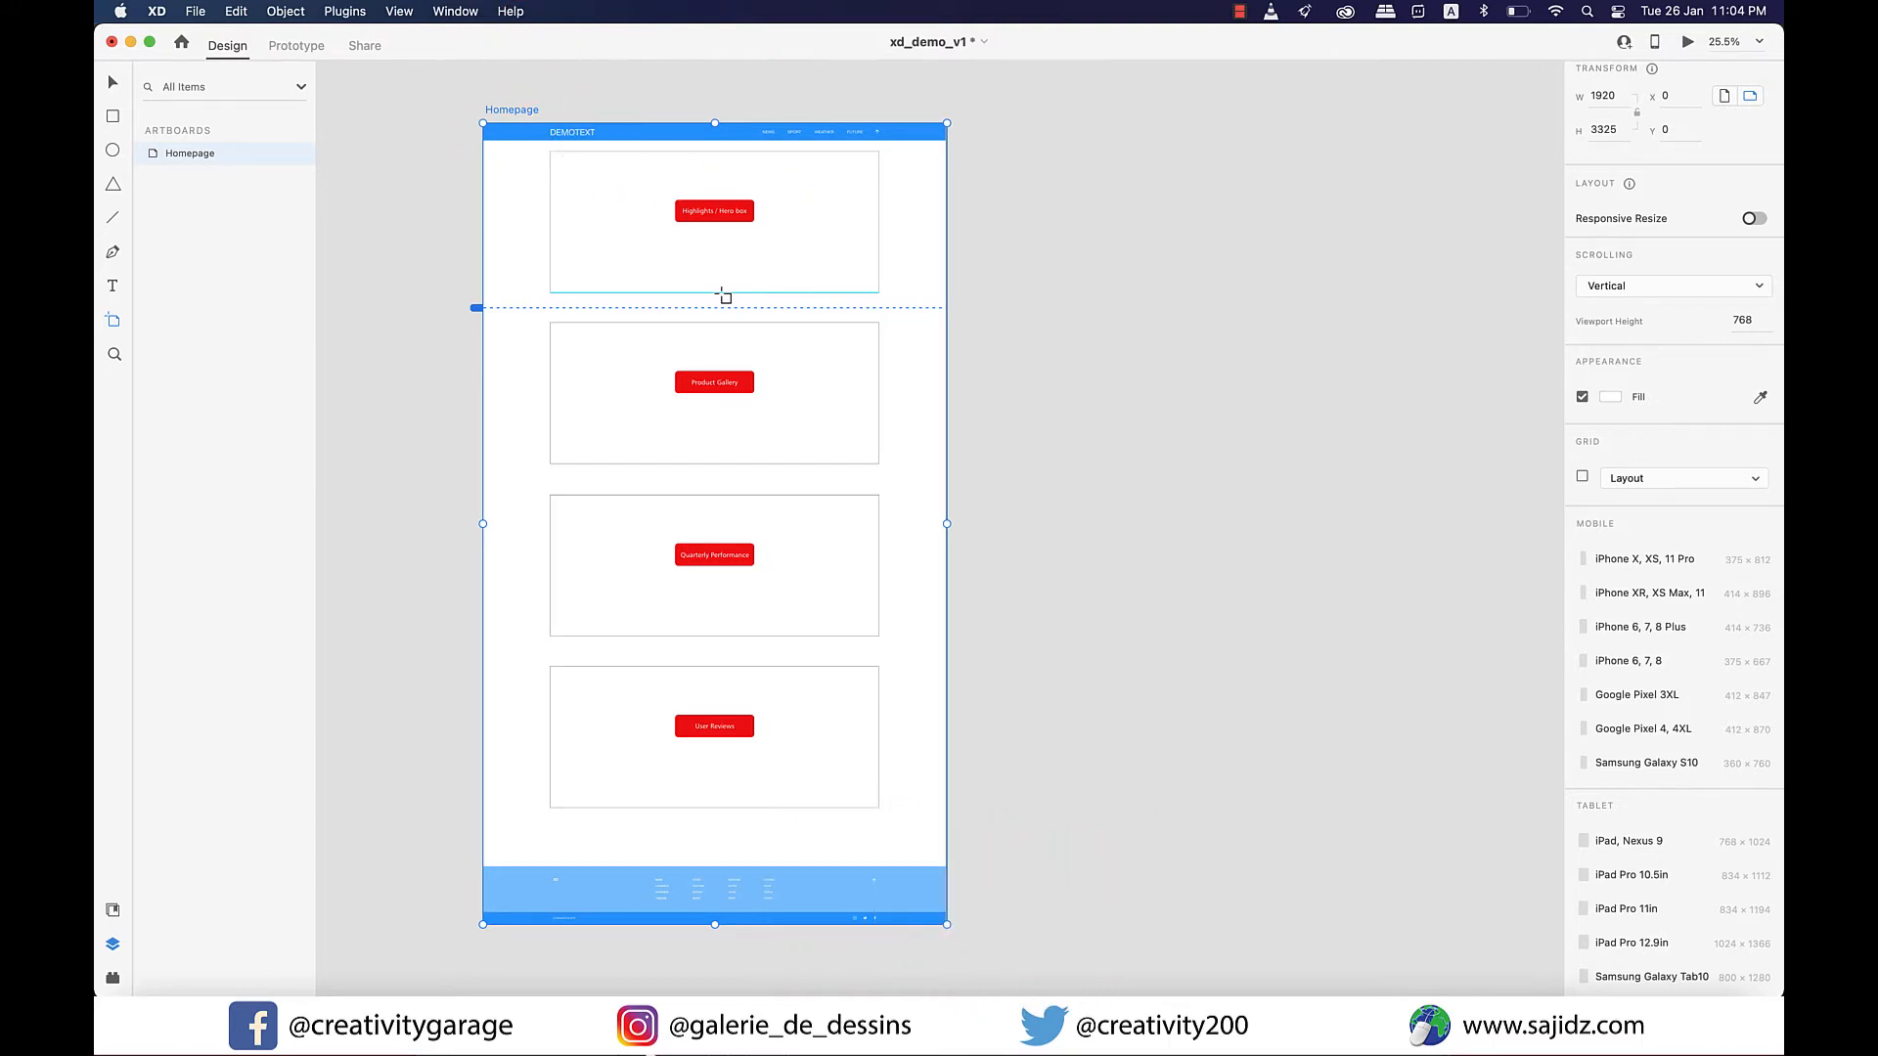
# Copy the Homepage artboard horizontally beside the original, at about X 2024, Y 0, and clear the selection.
pyautogui.press('super+a')
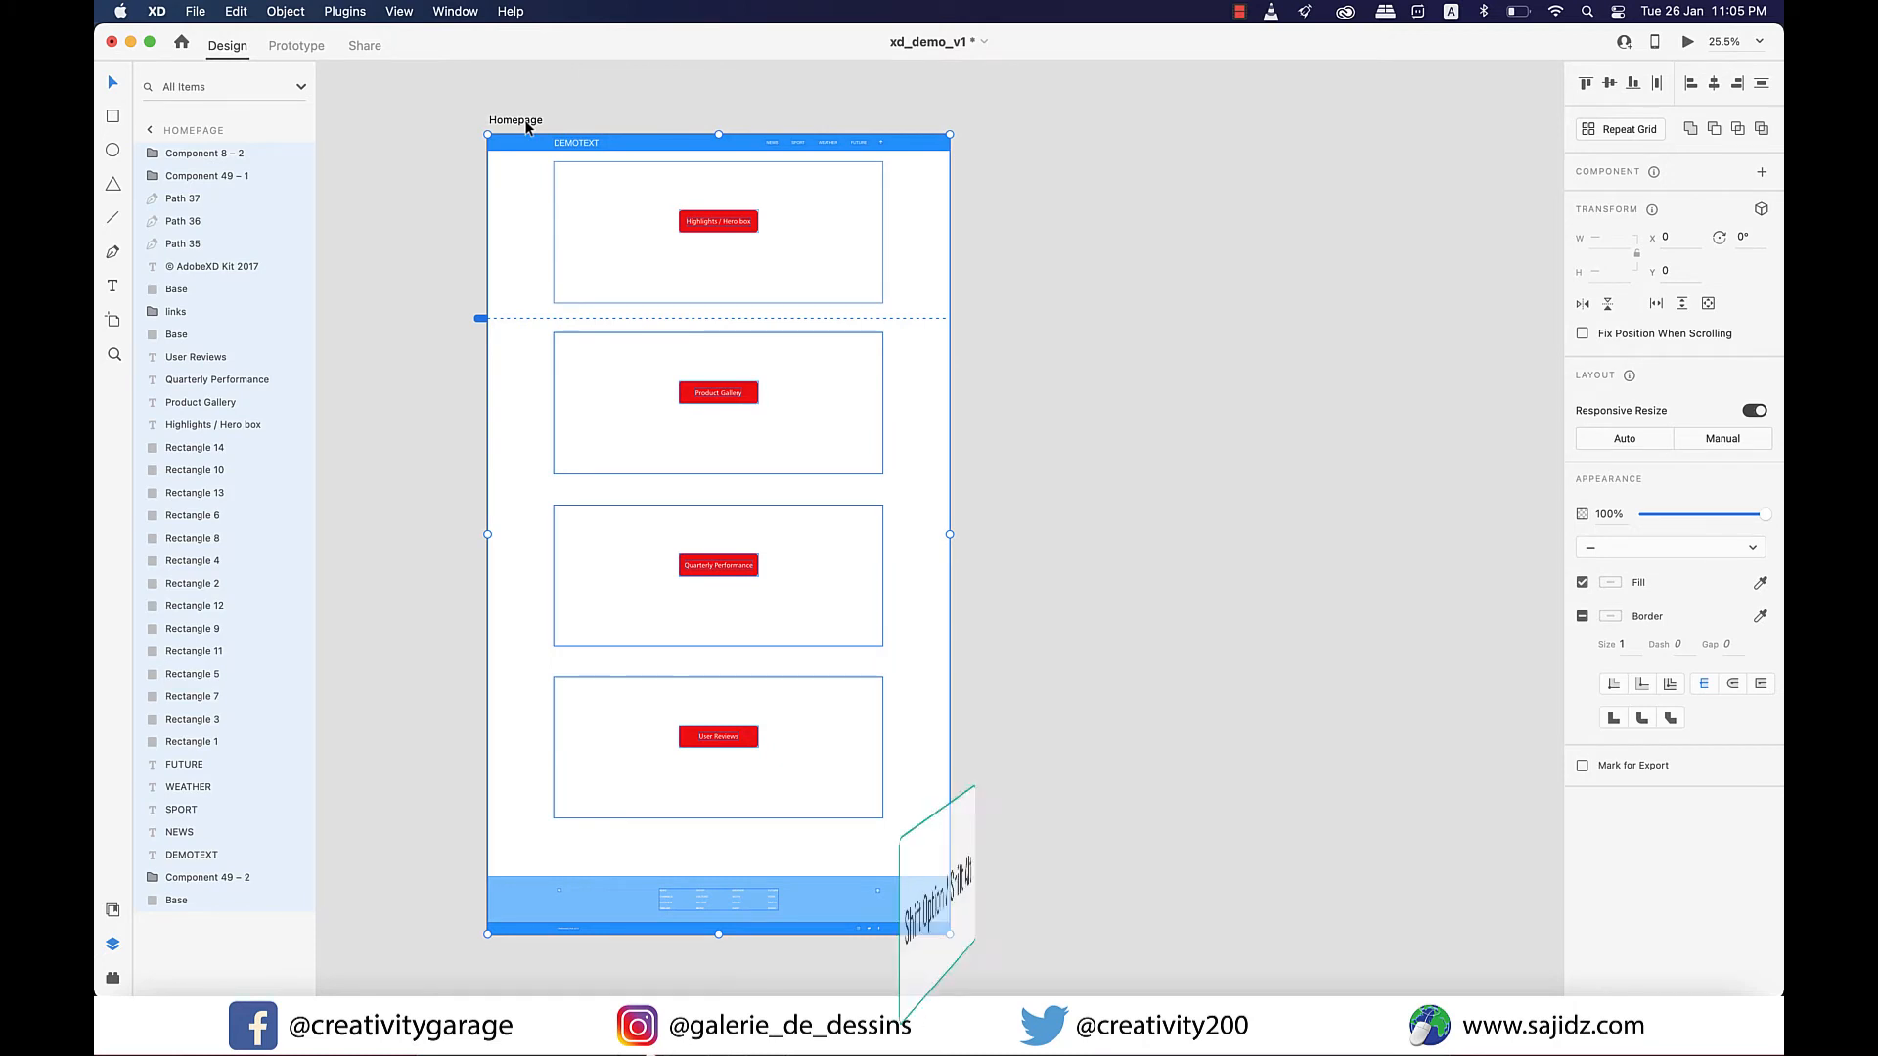
pyautogui.moveTo(526, 125); pyautogui.dragTo(1012, 183)
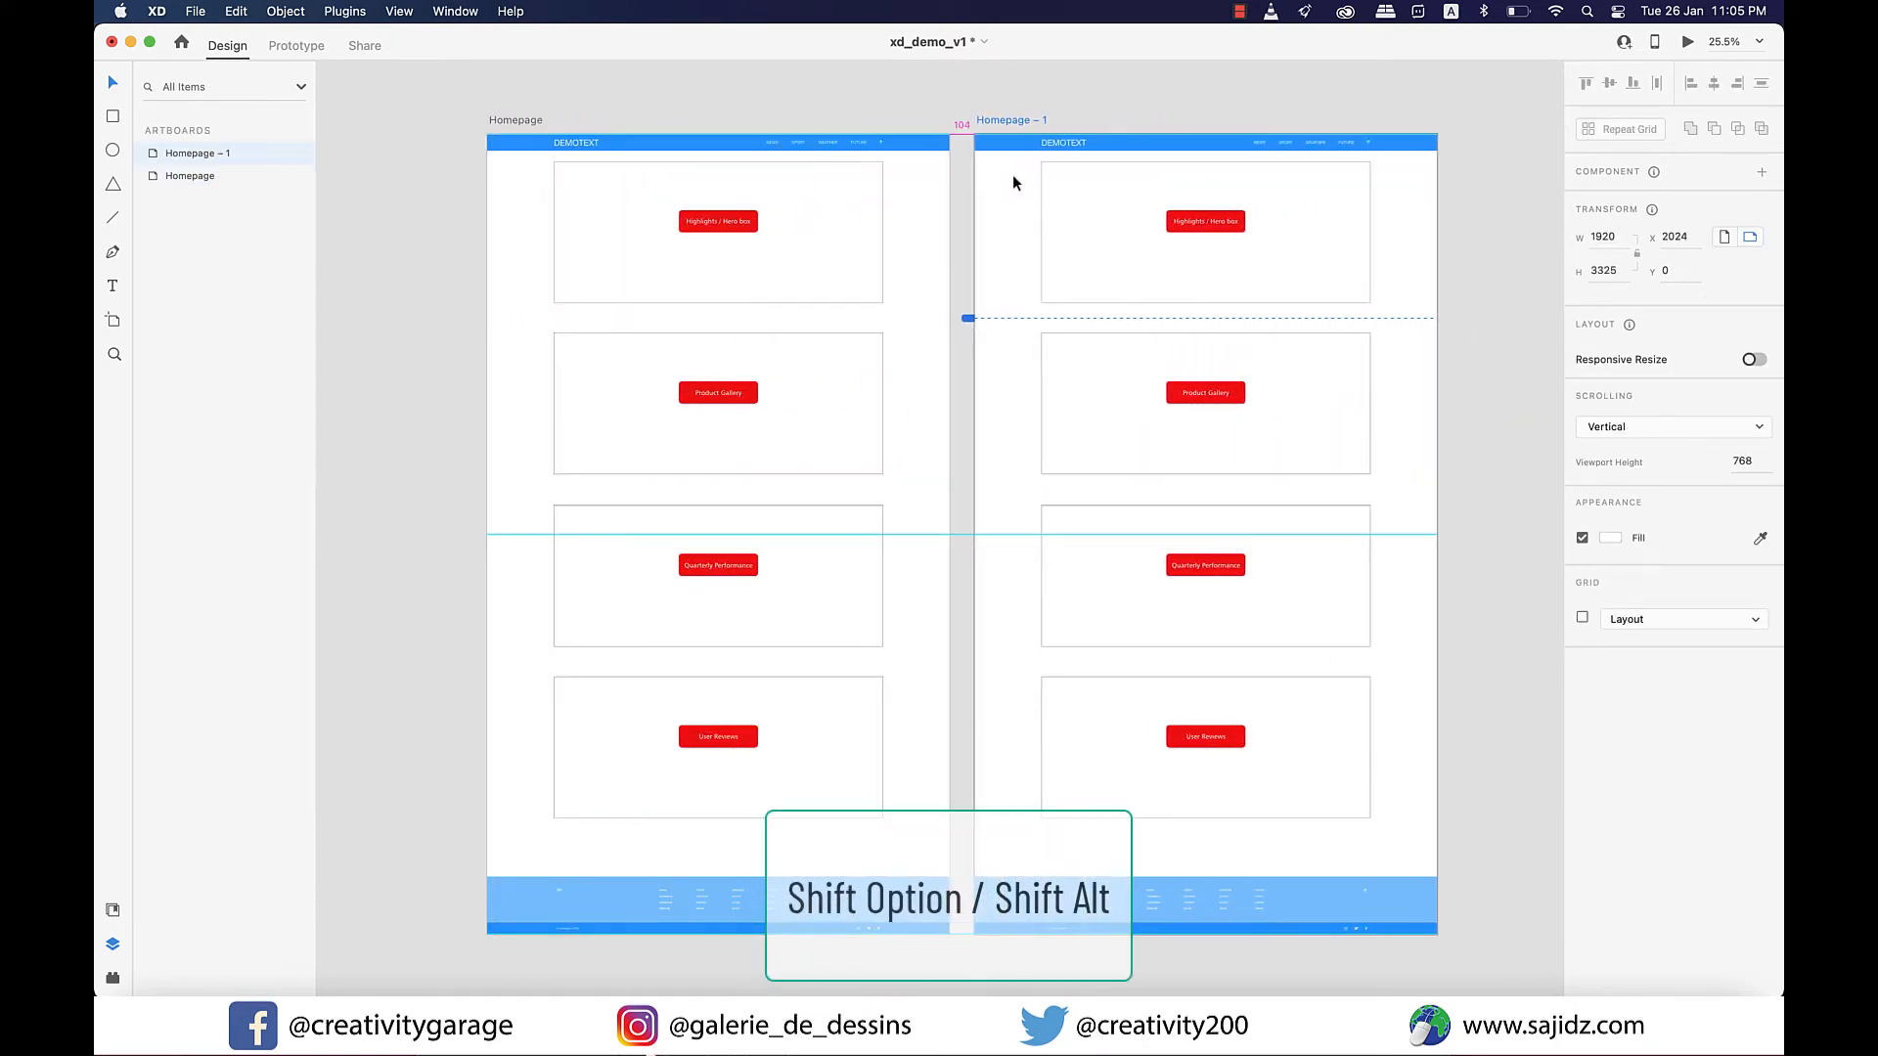
pyautogui.click(1462, 326)
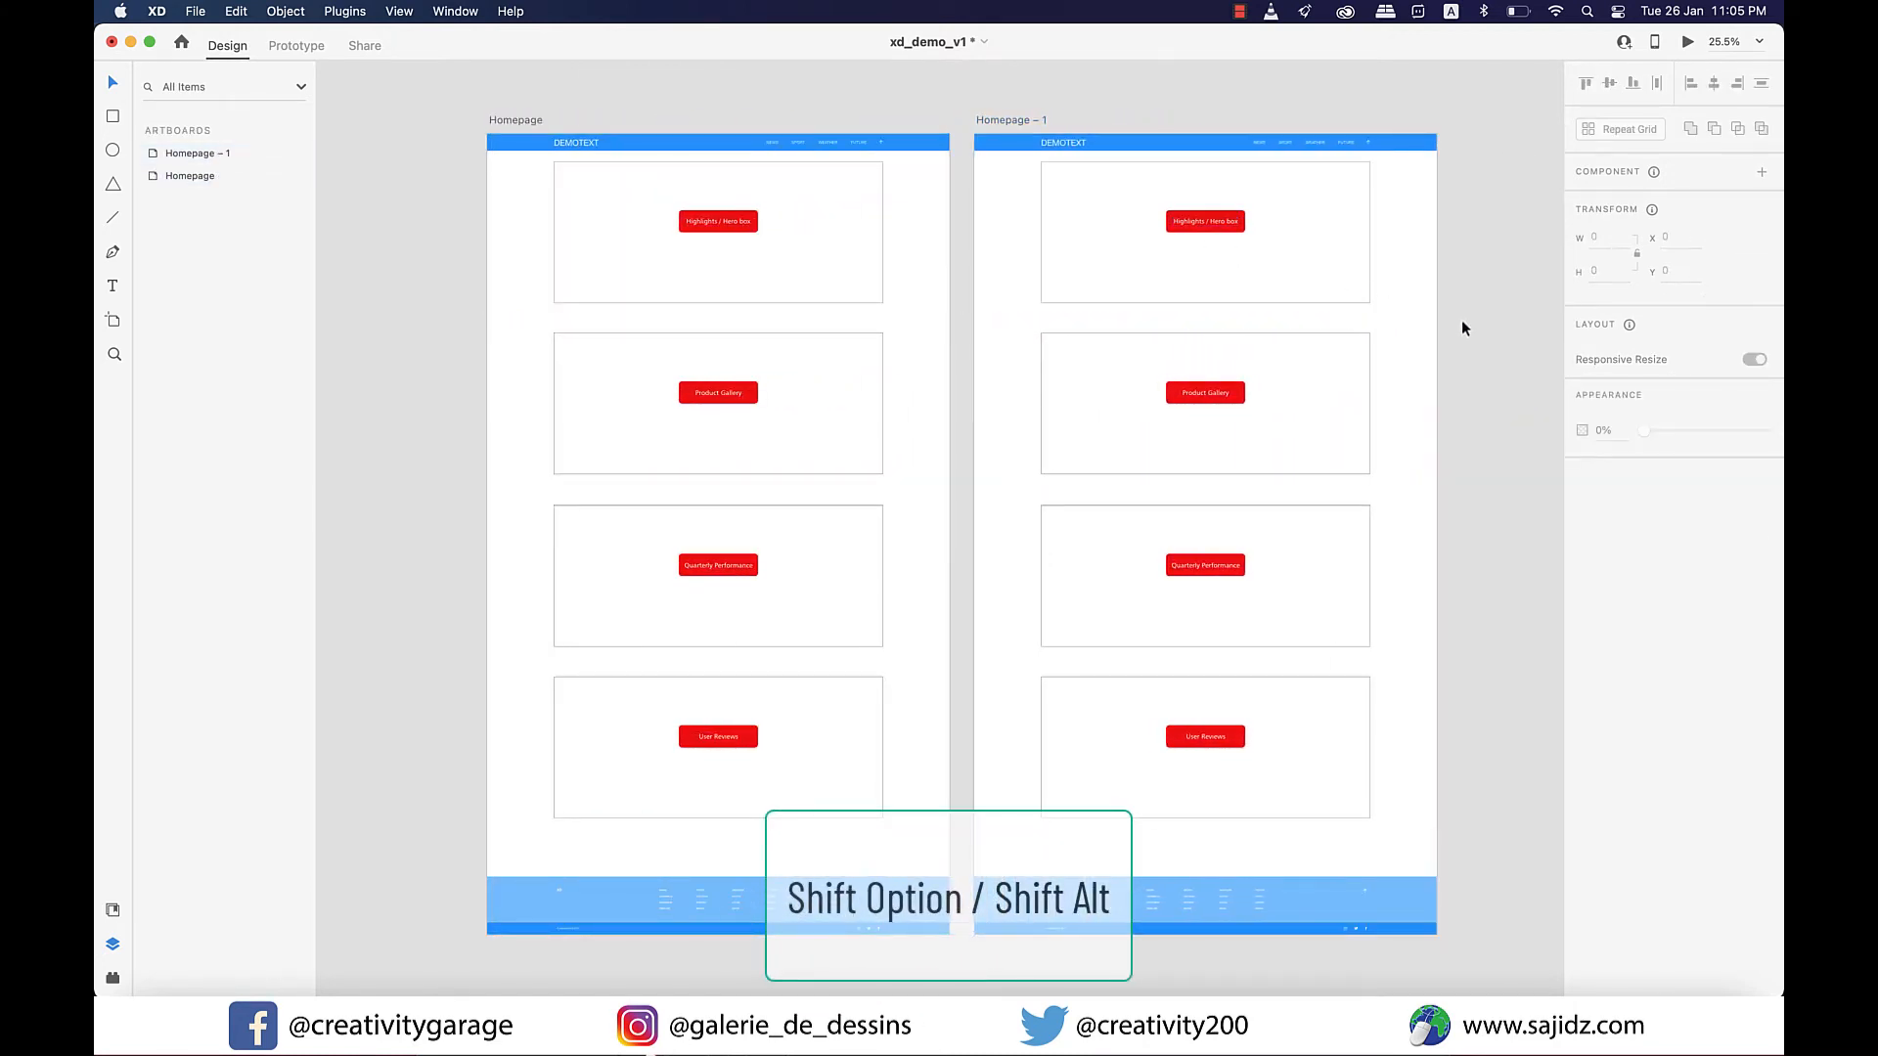
# Delete the Product Gallery, Quarterly Performance and User Reviews boxes with their labels from the Homepage – 1 artboard.
pyautogui.hscroll(6, 1461, 328)
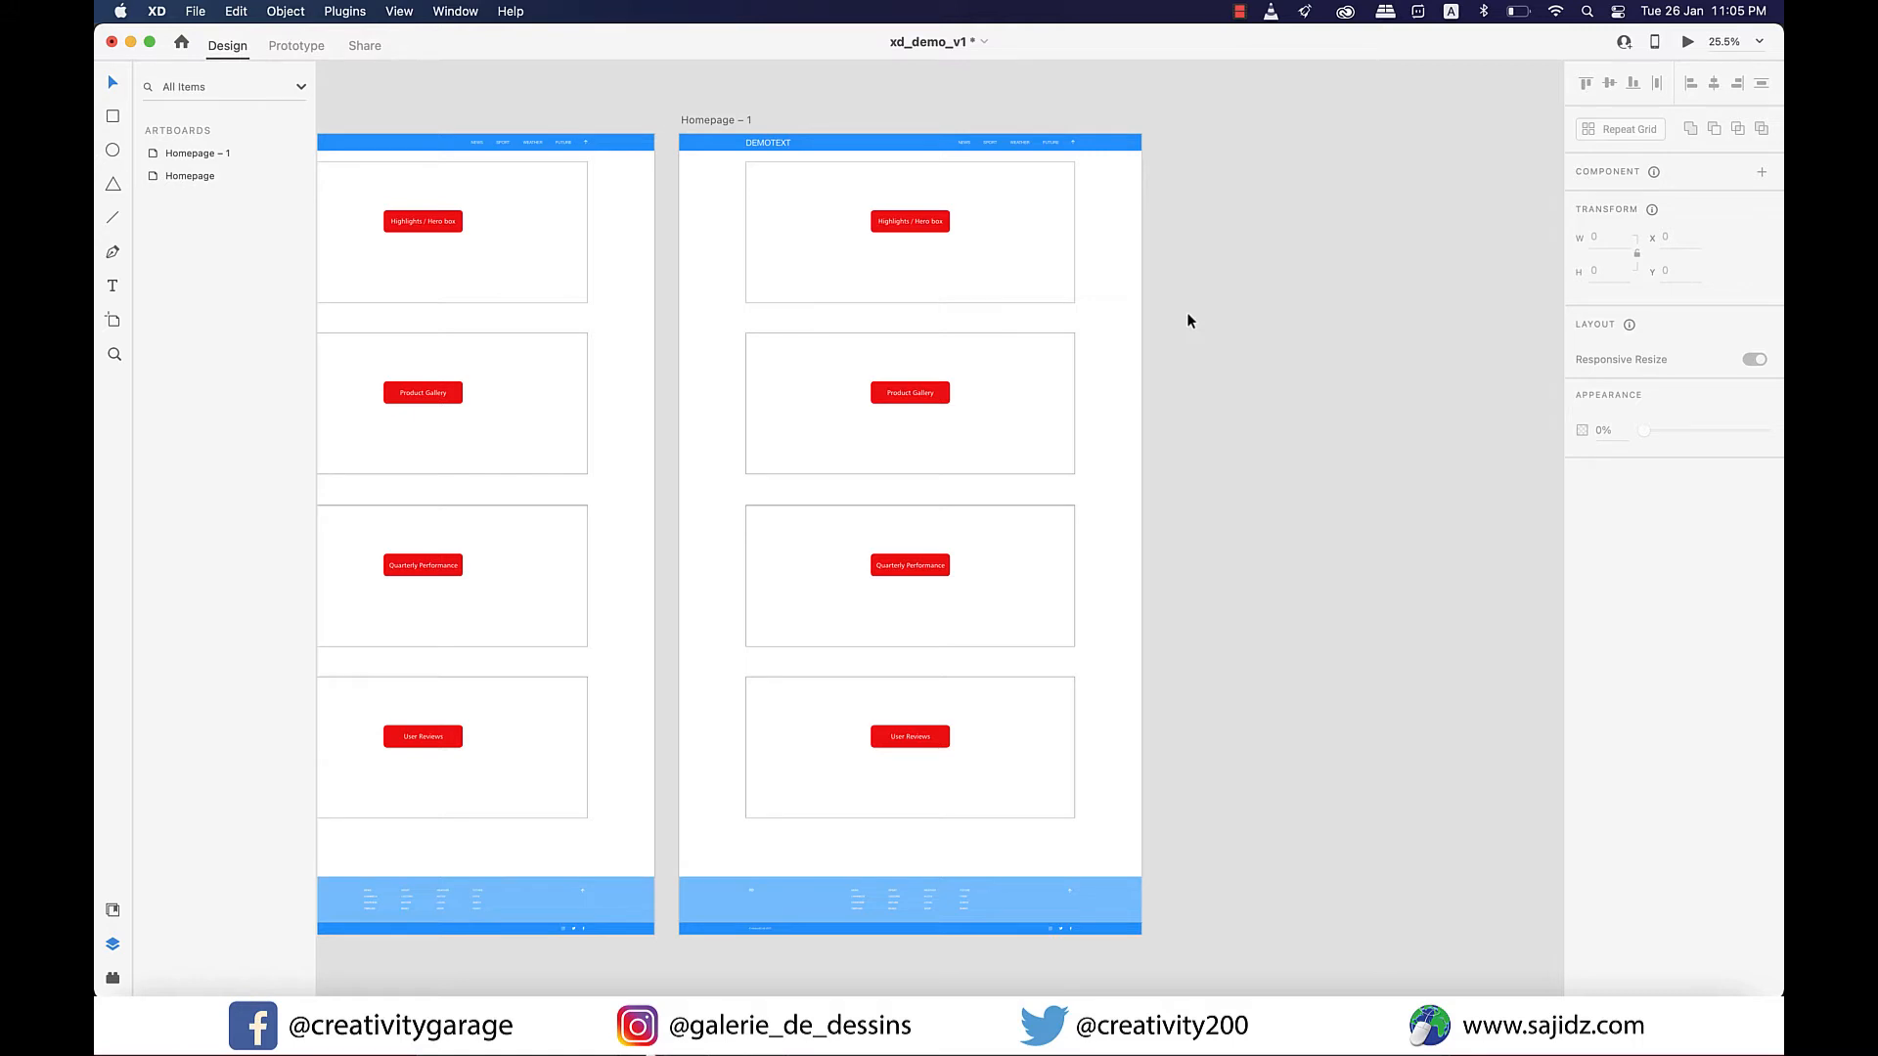
pyautogui.moveTo(1196, 330); pyautogui.dragTo(754, 809)
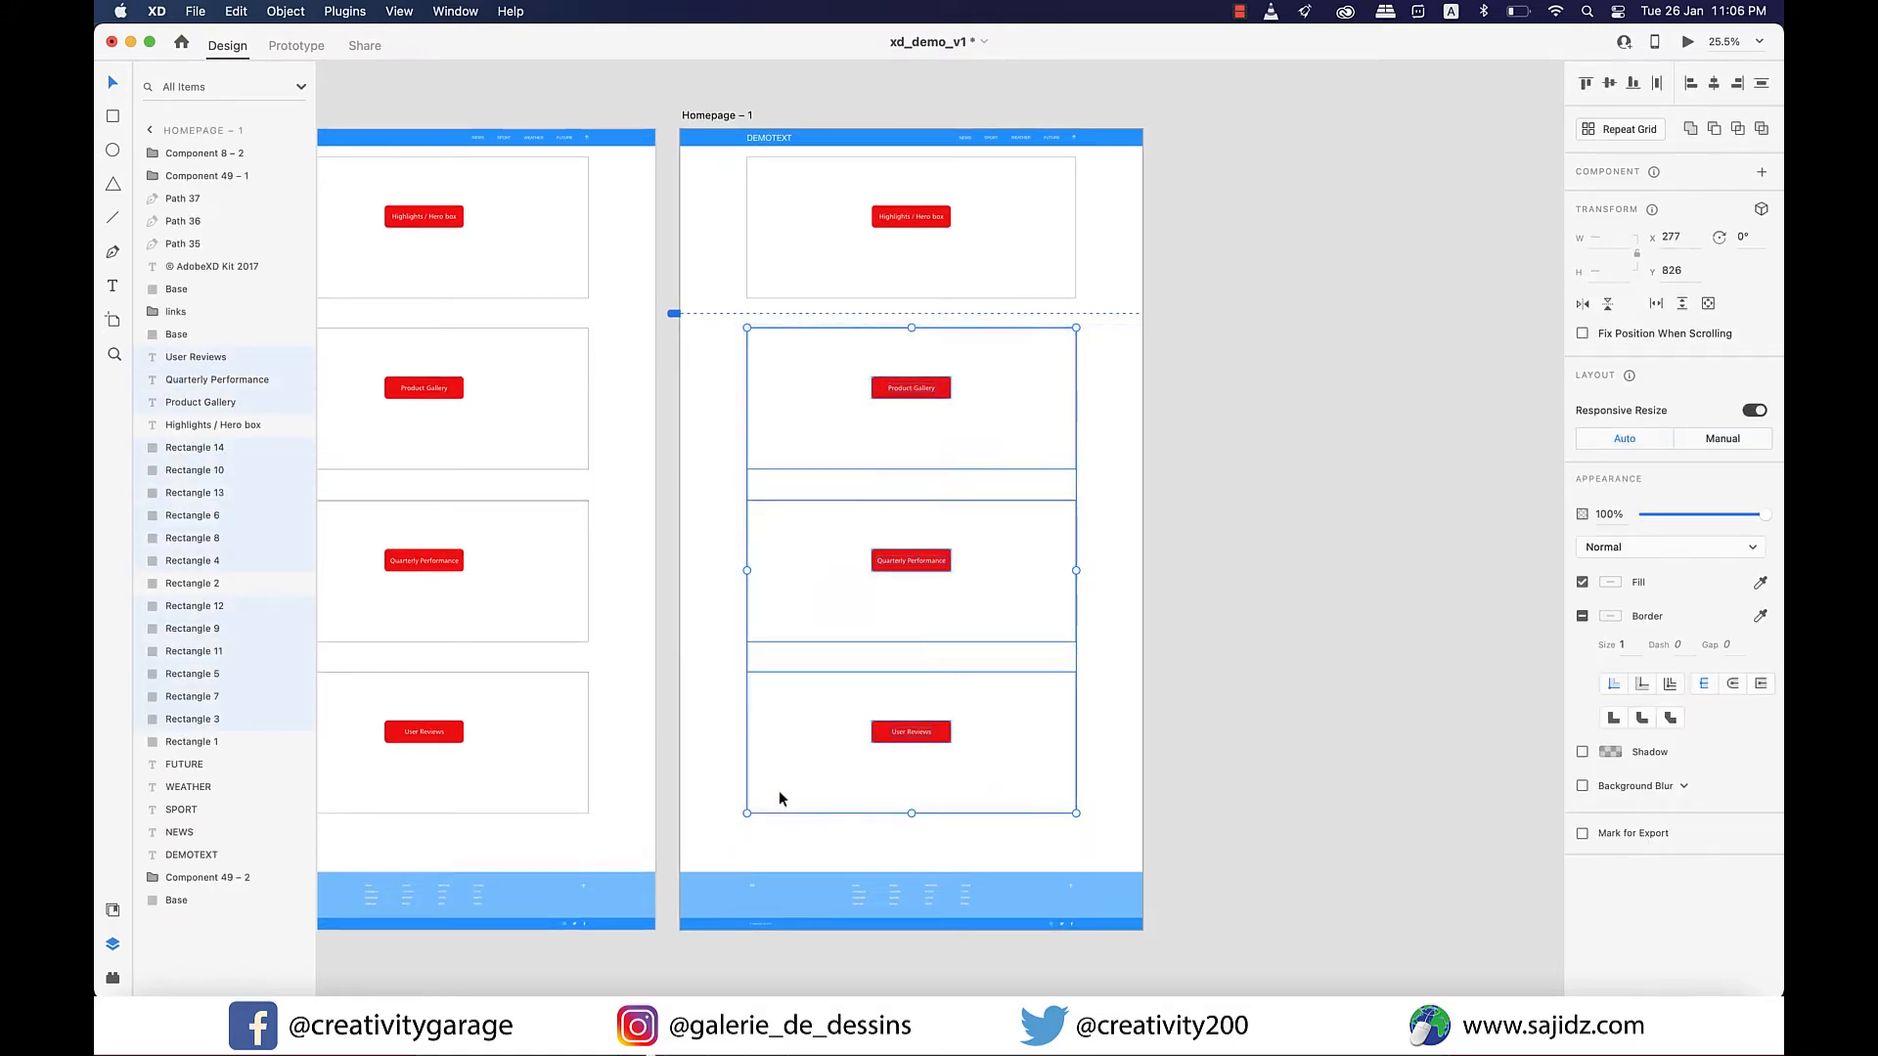
pyautogui.press('Delete')
# Move all footer elements of Homepage – 1 up to just below the Highlights / Hero box section.
pyautogui.moveTo(1203, 845); pyautogui.dragTo(679, 956)
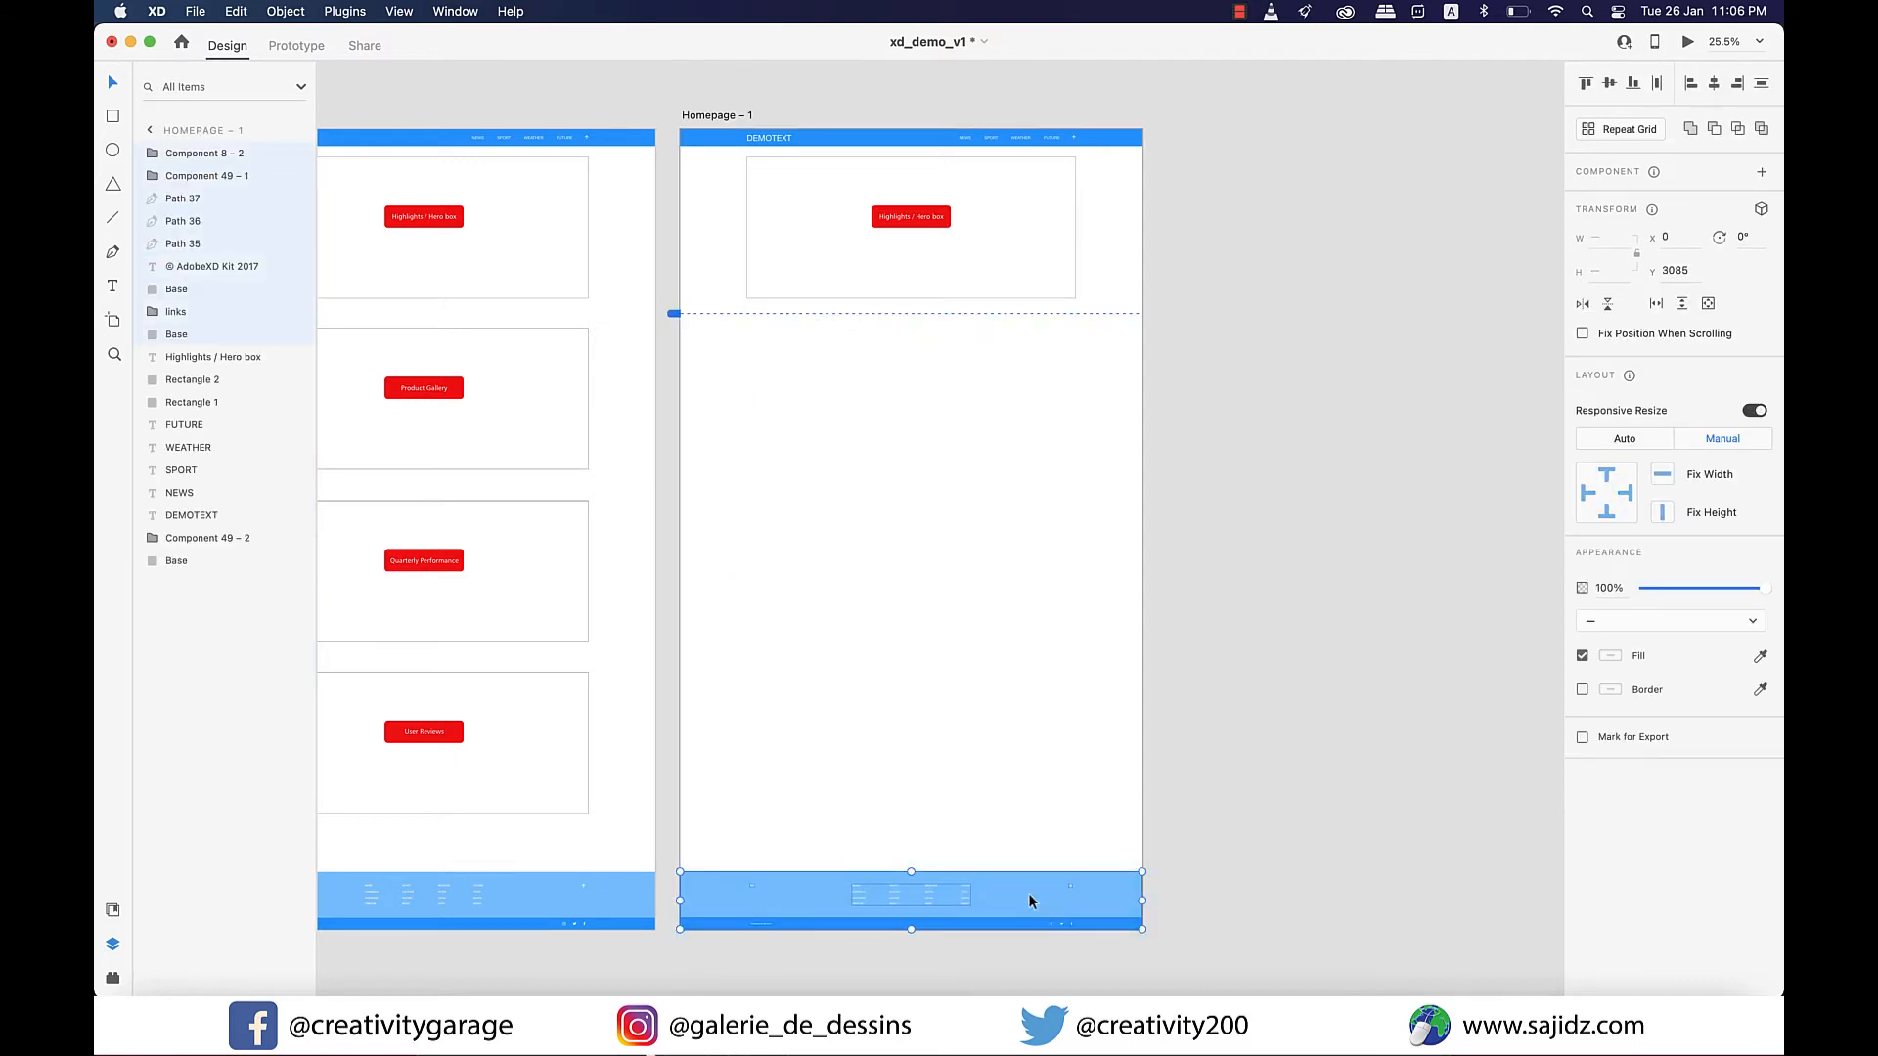
pyautogui.moveTo(1029, 894); pyautogui.dragTo(1035, 356)
pyautogui.click(1139, 923)
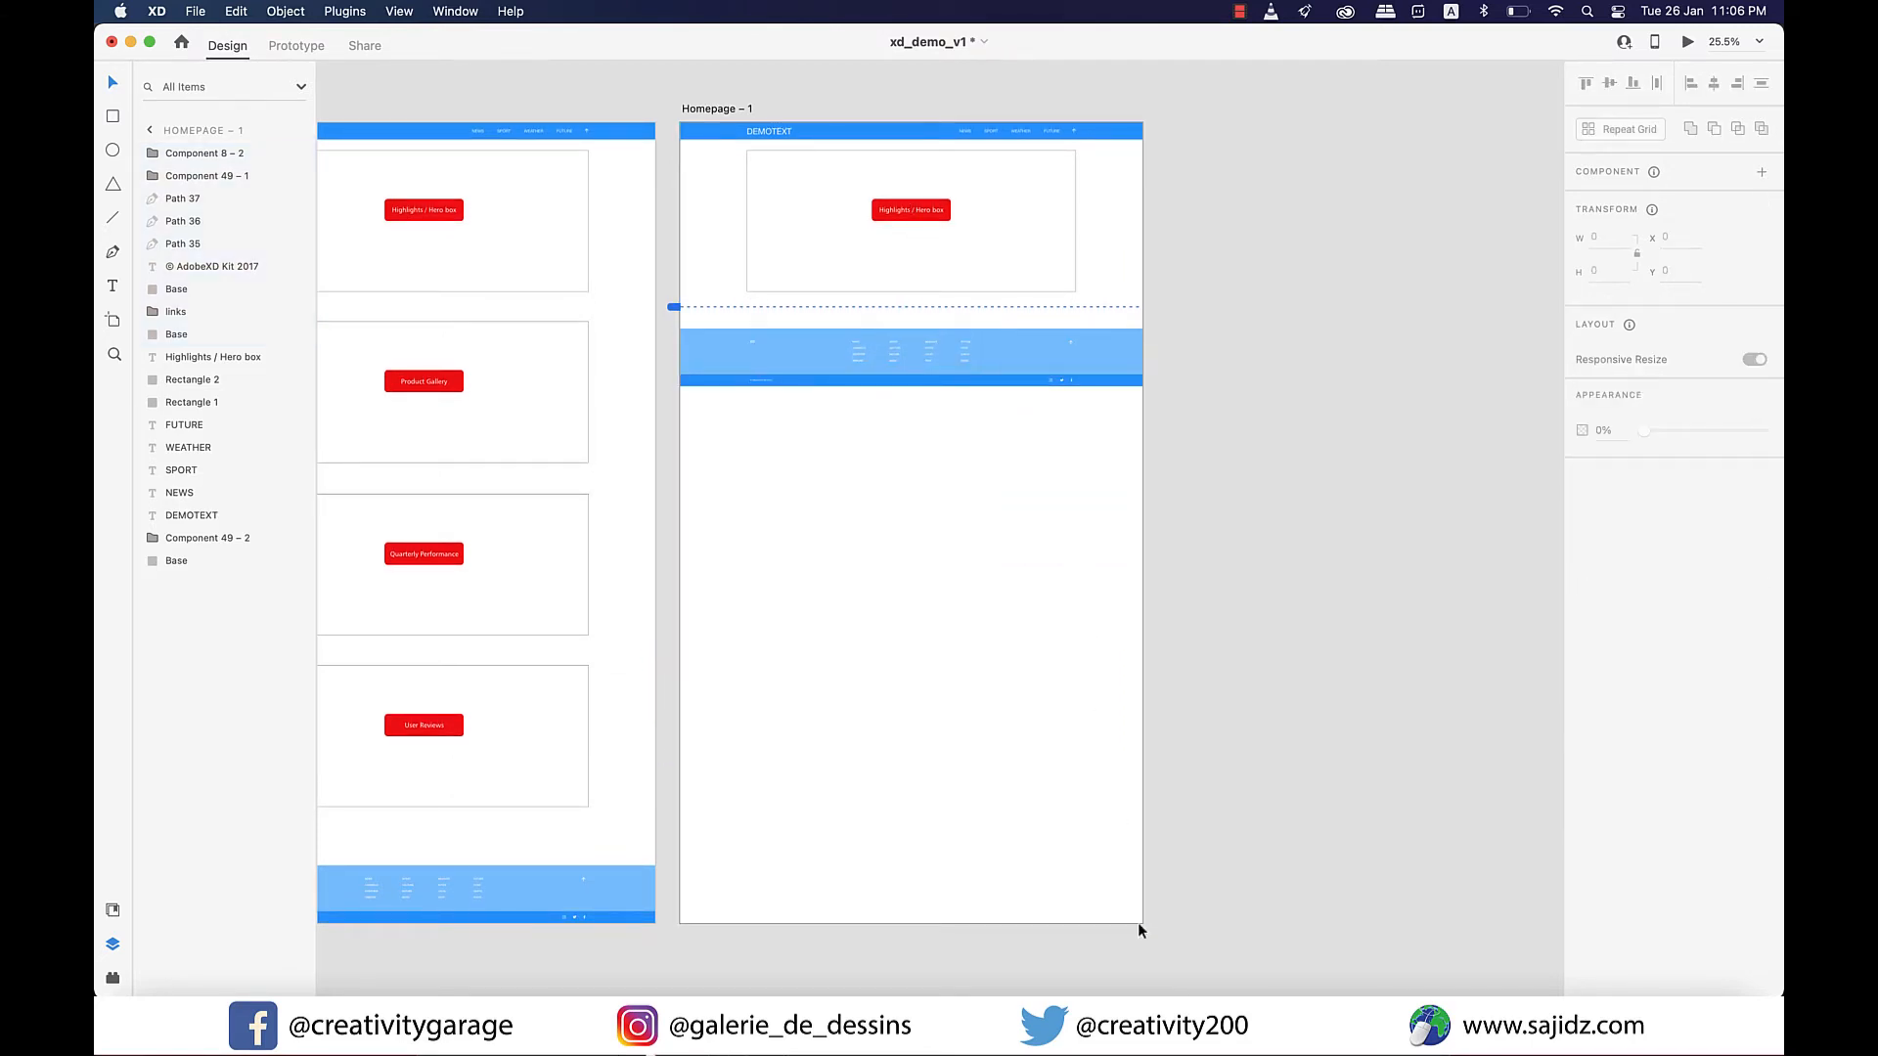
# Shorten the Homepage – 1 artboard from its lower edge until it ends just below the footer.
pyautogui.click(1139, 923)
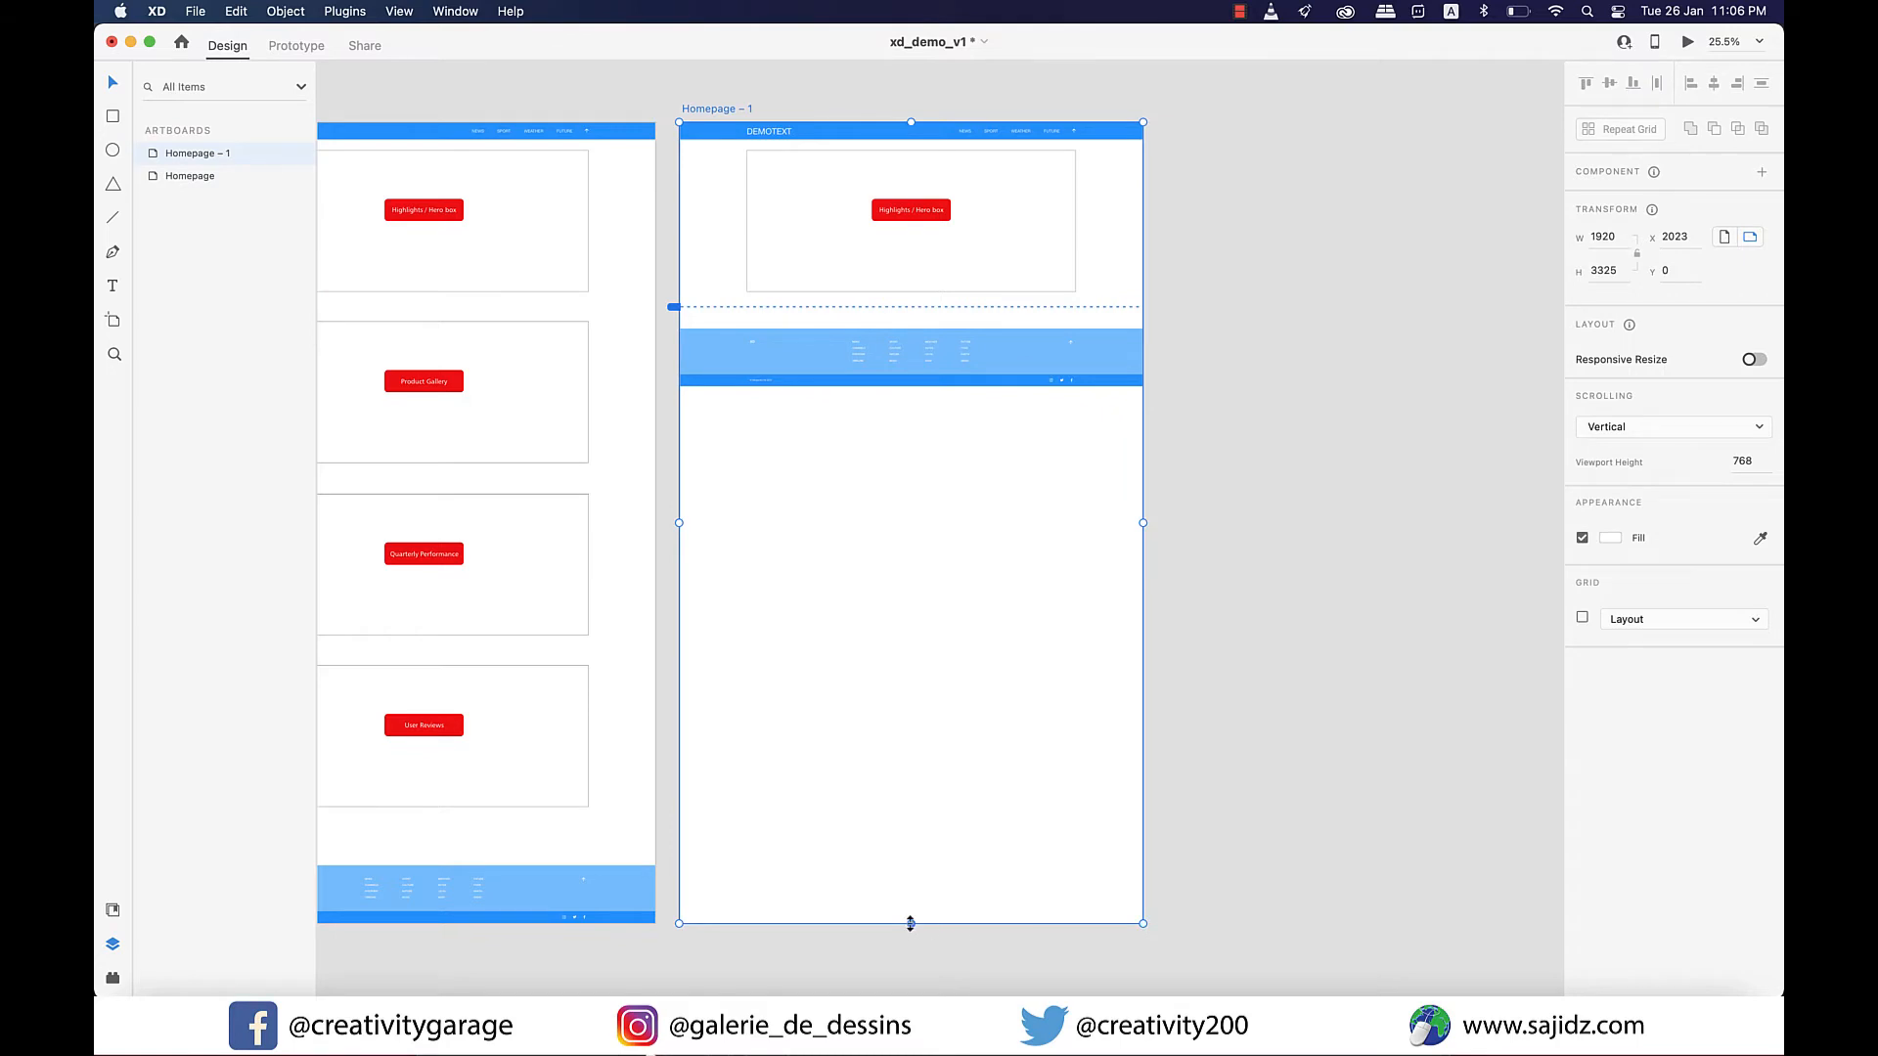
pyautogui.moveTo(910, 924); pyautogui.dragTo(935, 379)
pyautogui.press('super+3')
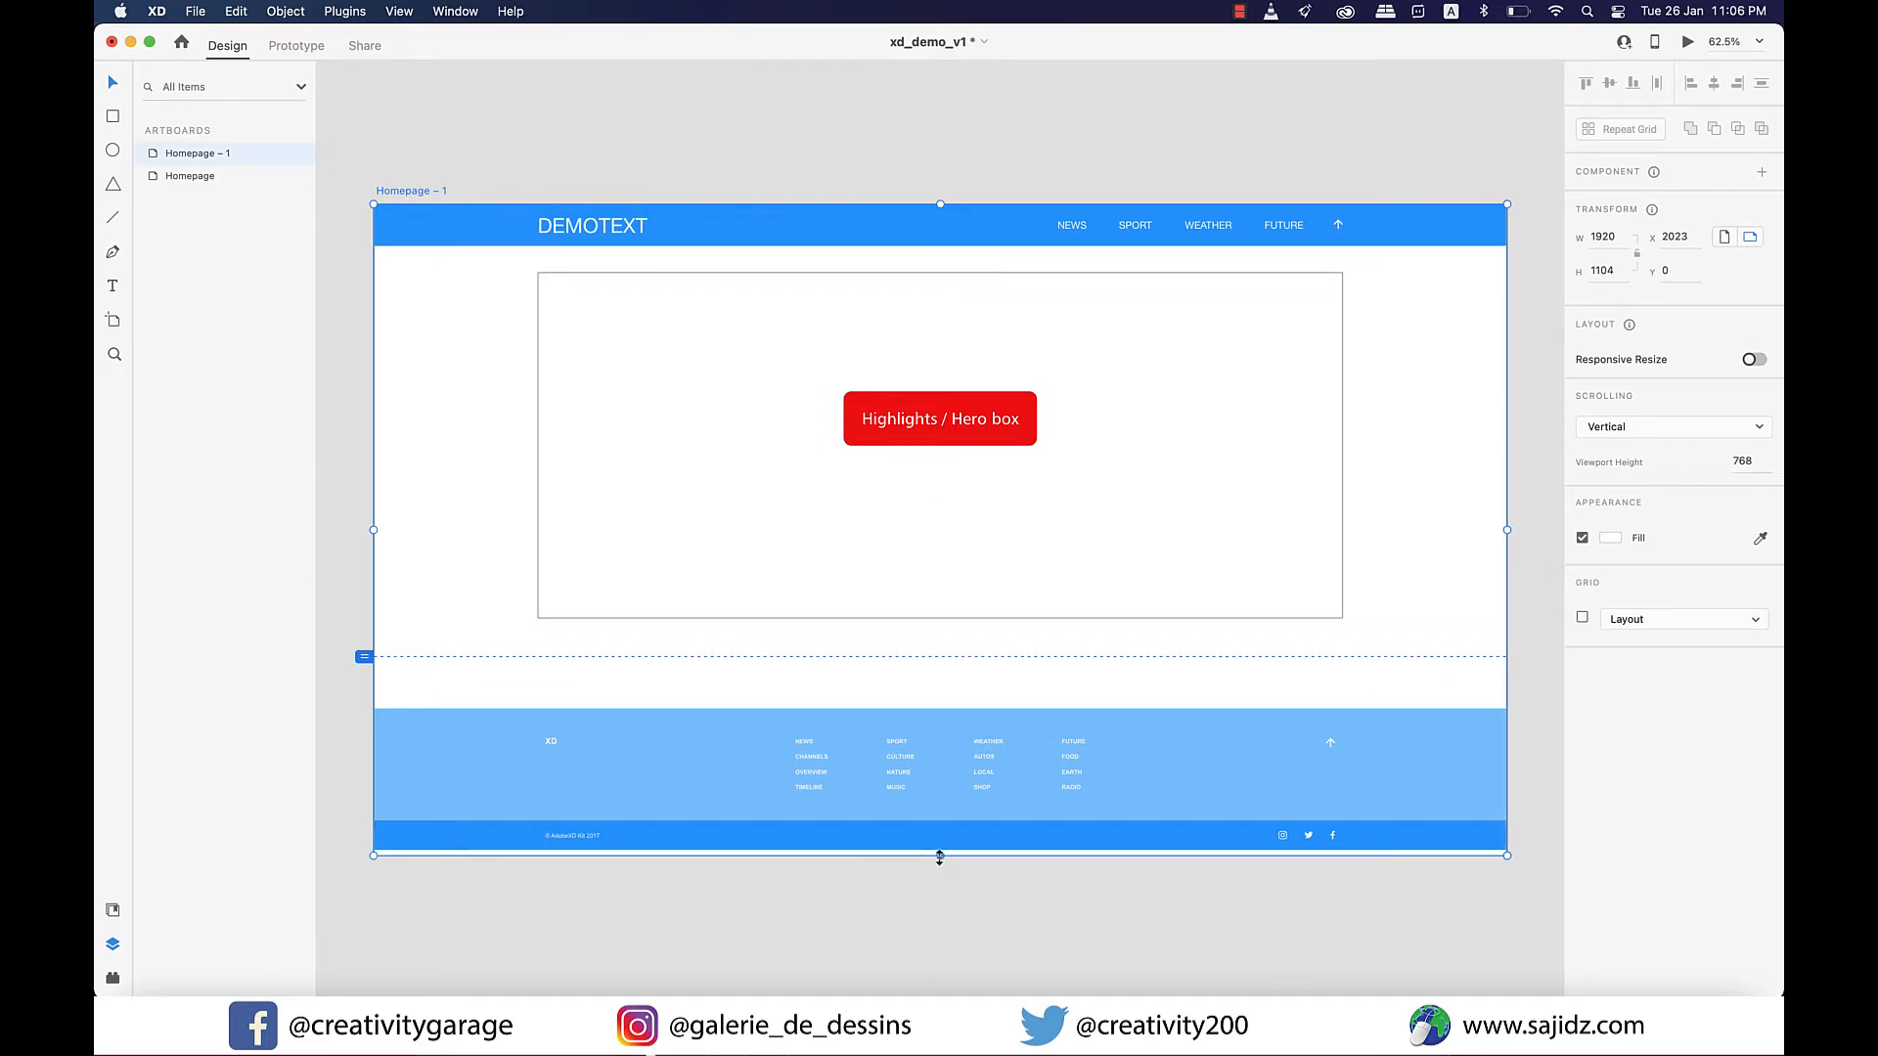
pyautogui.moveTo(939, 858)
pyautogui.mouseDown()
pyautogui.moveTo(947, 810)
pyautogui.moveTo(942, 862)
pyautogui.mouseUp()
pyautogui.click(995, 907)
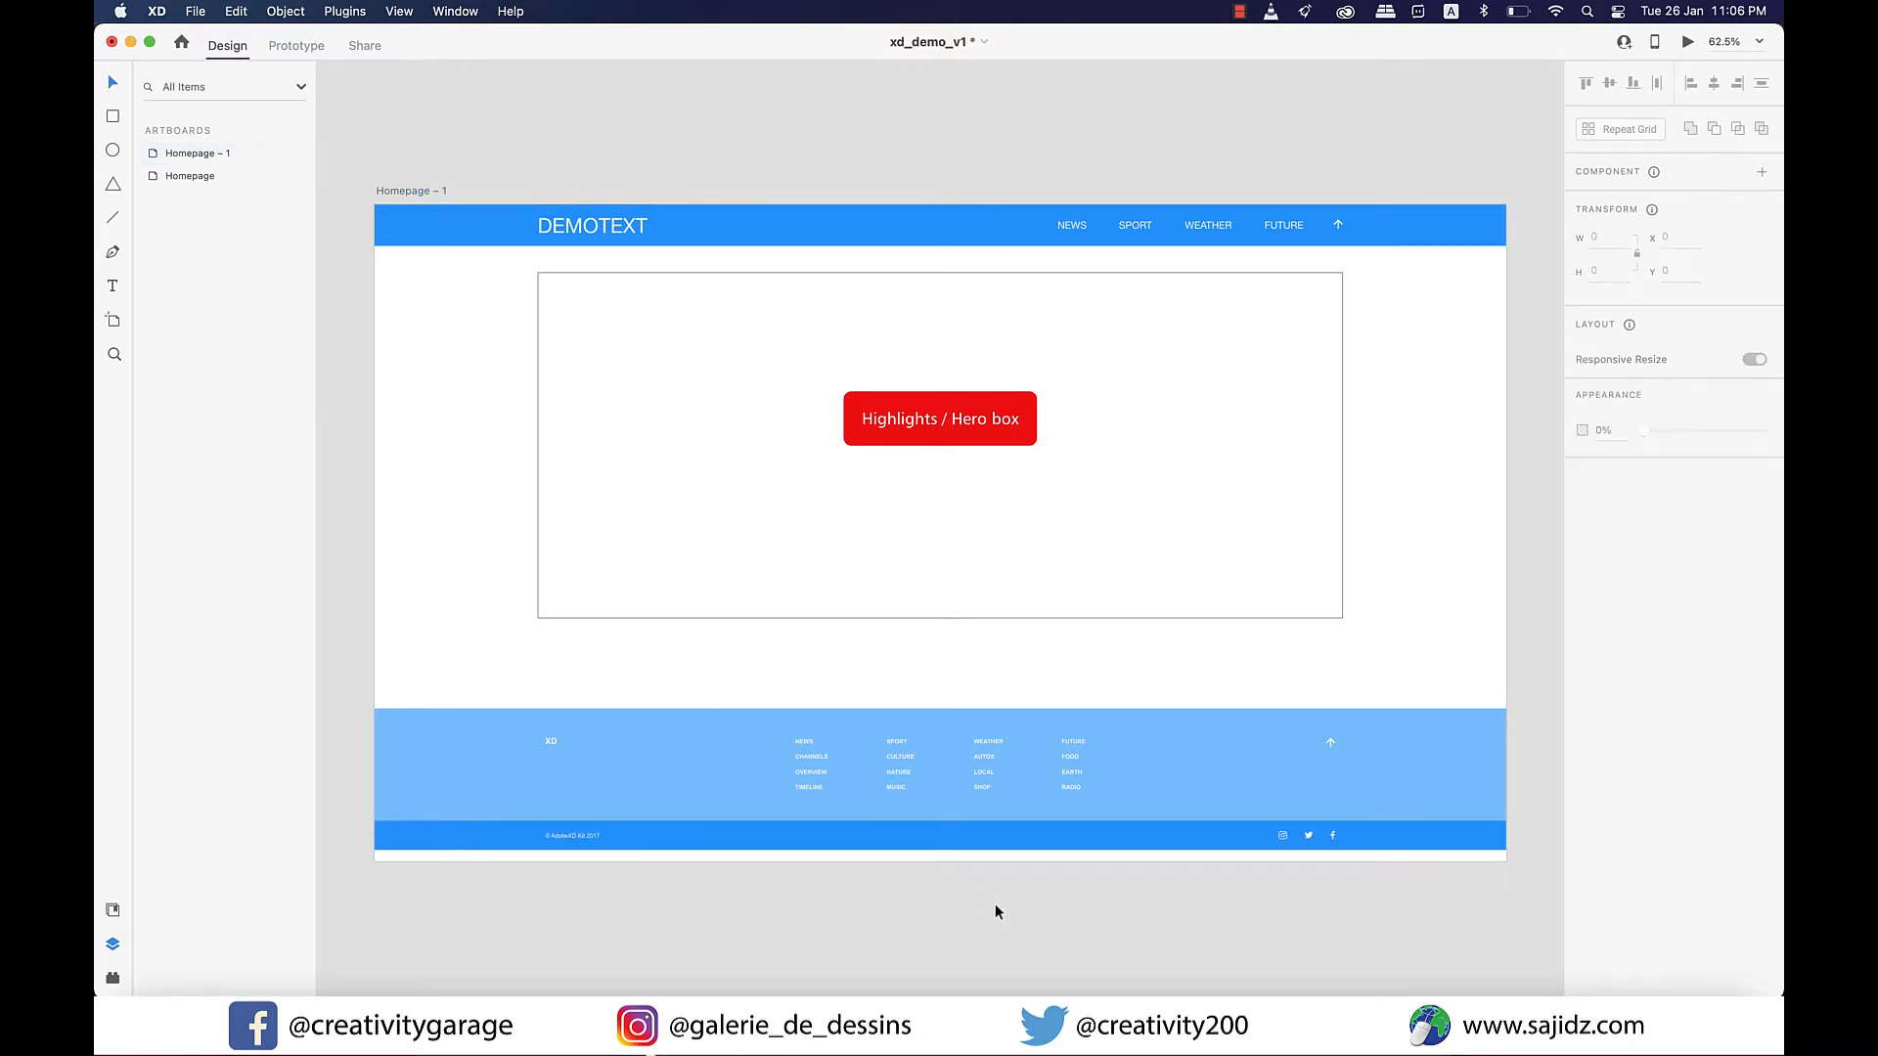
# Move the complete Homepage – 1 footer down flush with the artboard's lower edge, at Y 874, and clear the selection.
pyautogui.moveTo(341, 695); pyautogui.dragTo(1524, 868)
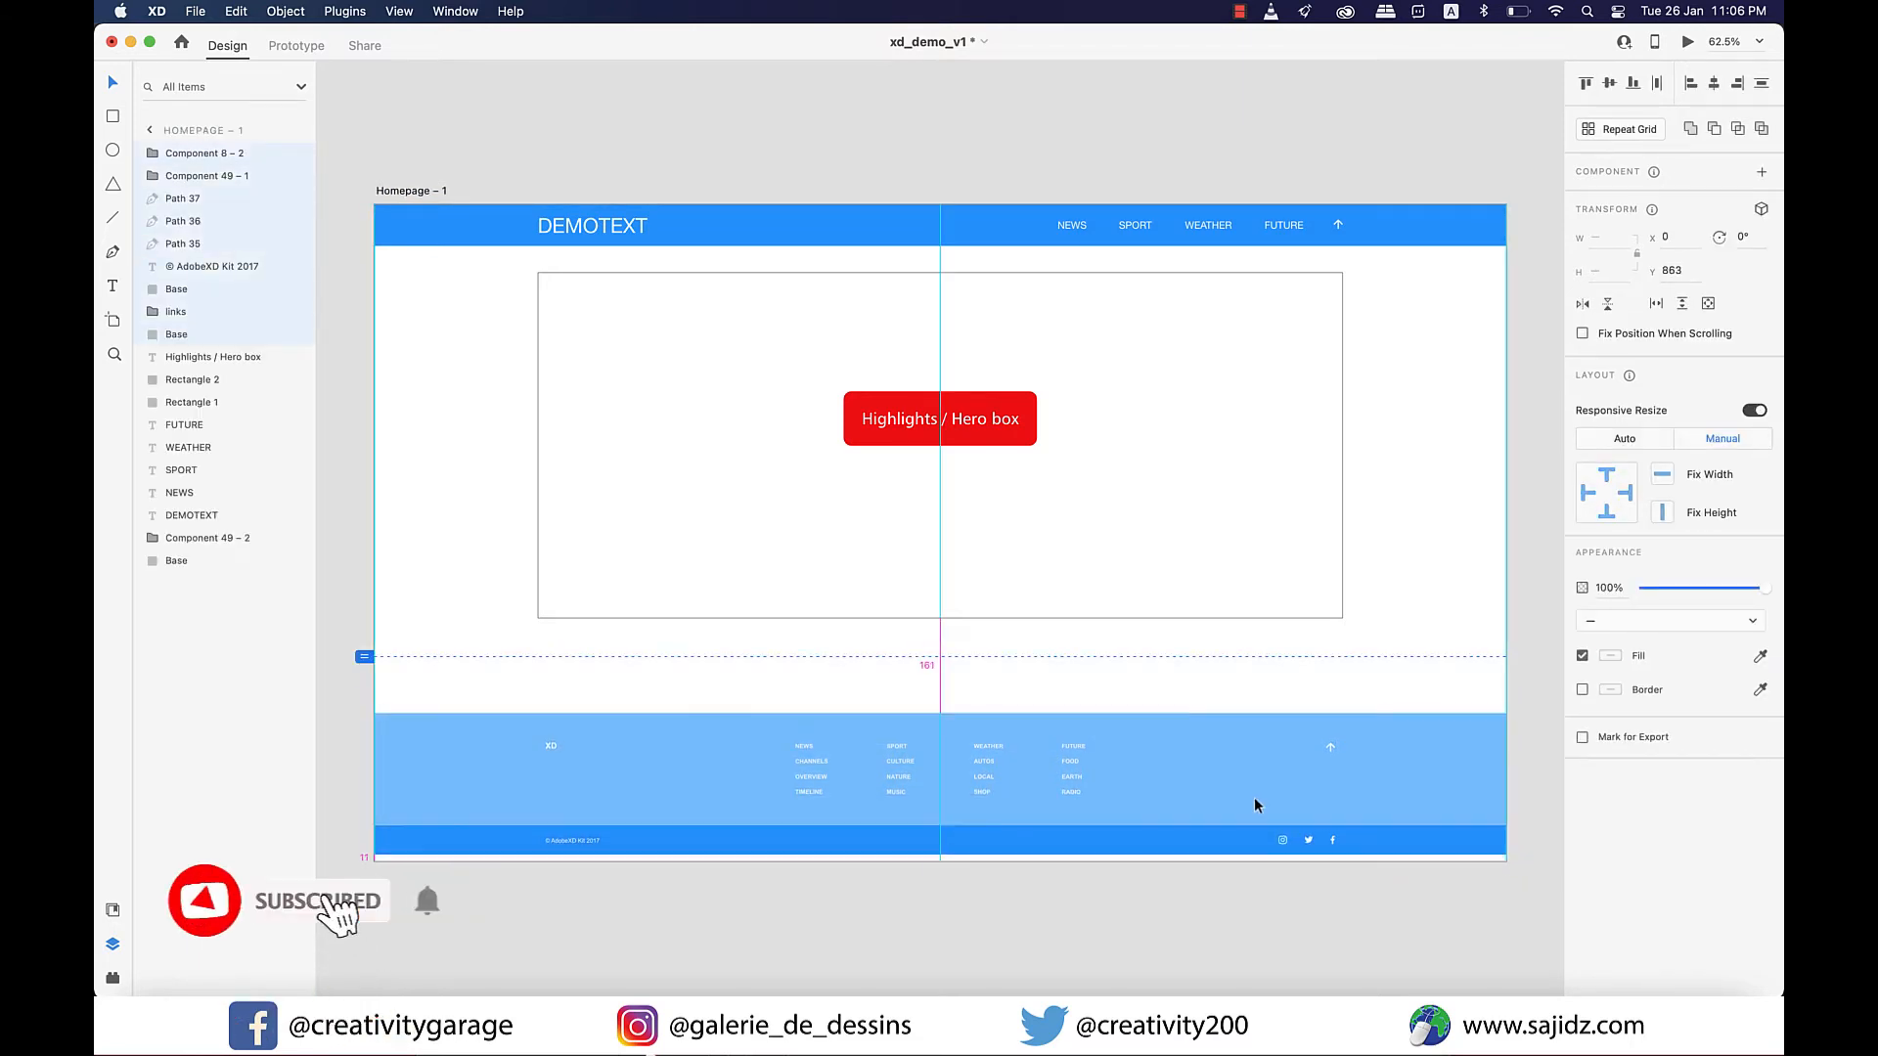
pyautogui.moveTo(1255, 800); pyautogui.dragTo(1256, 808)
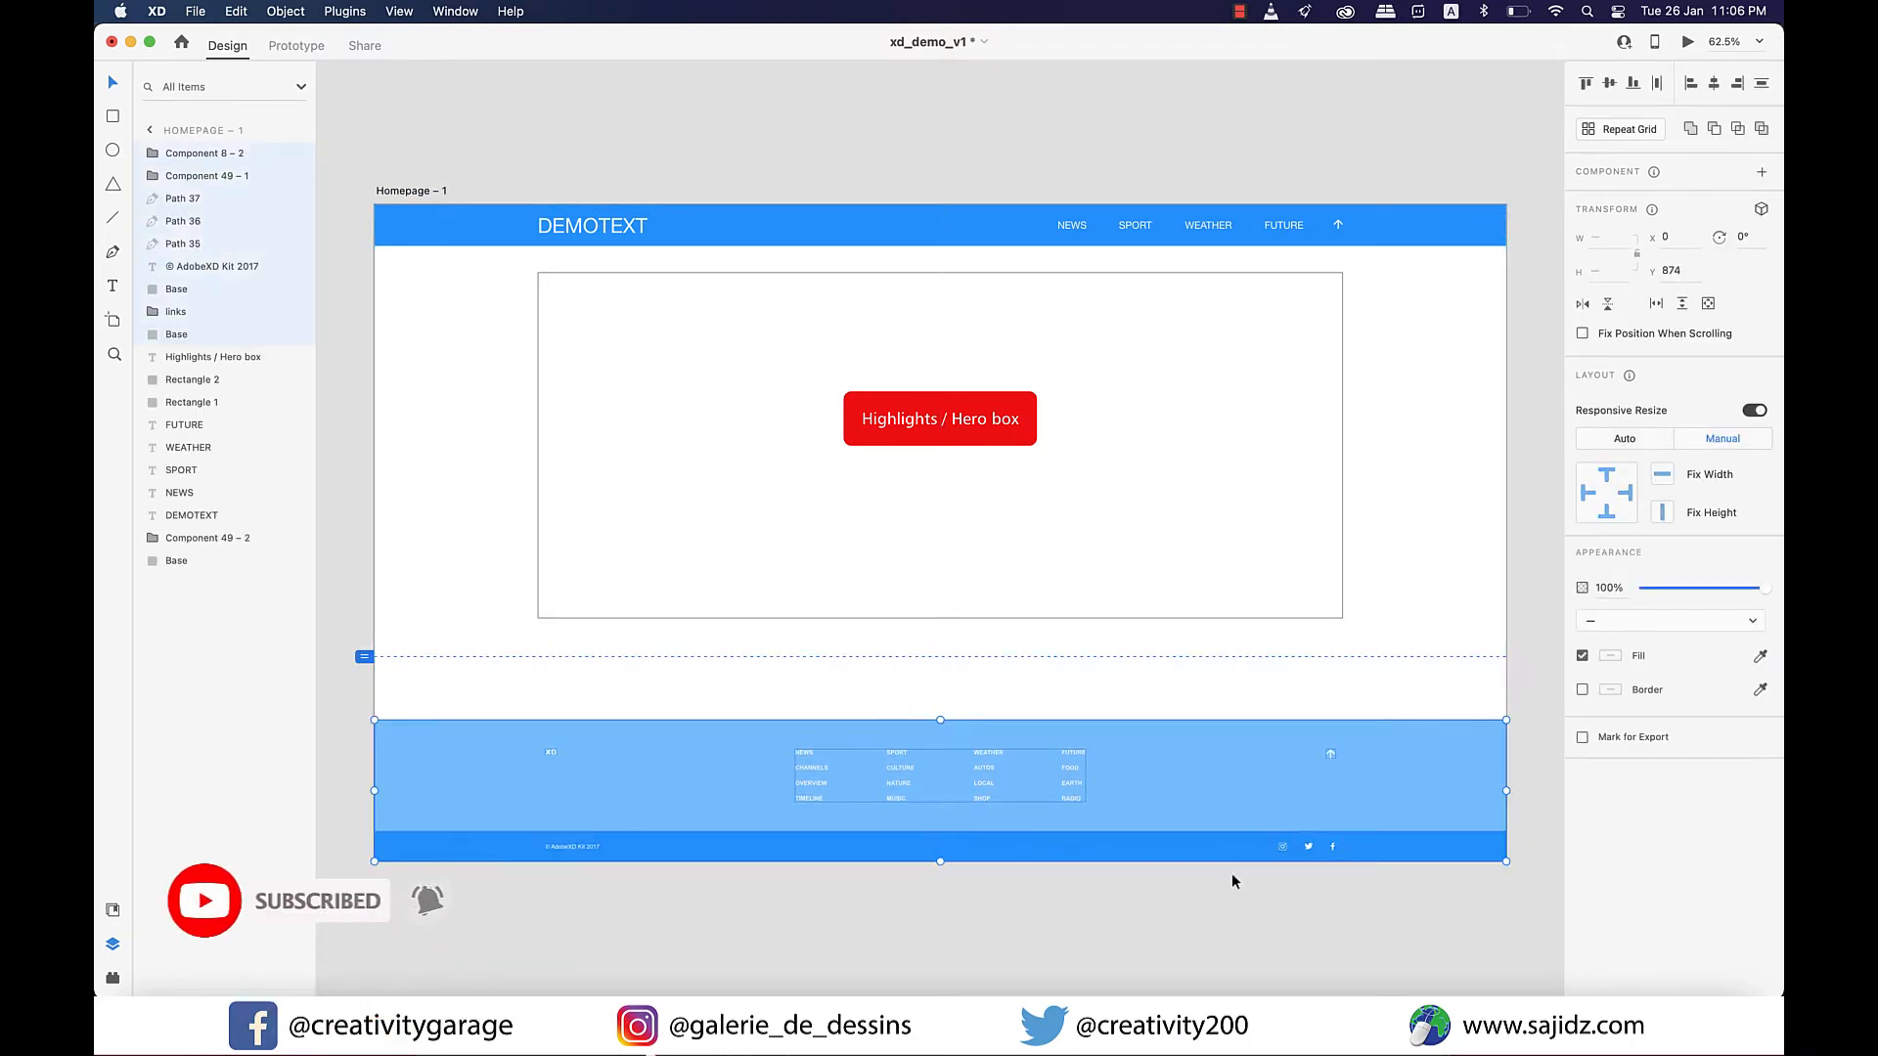
pyautogui.click(1220, 910)
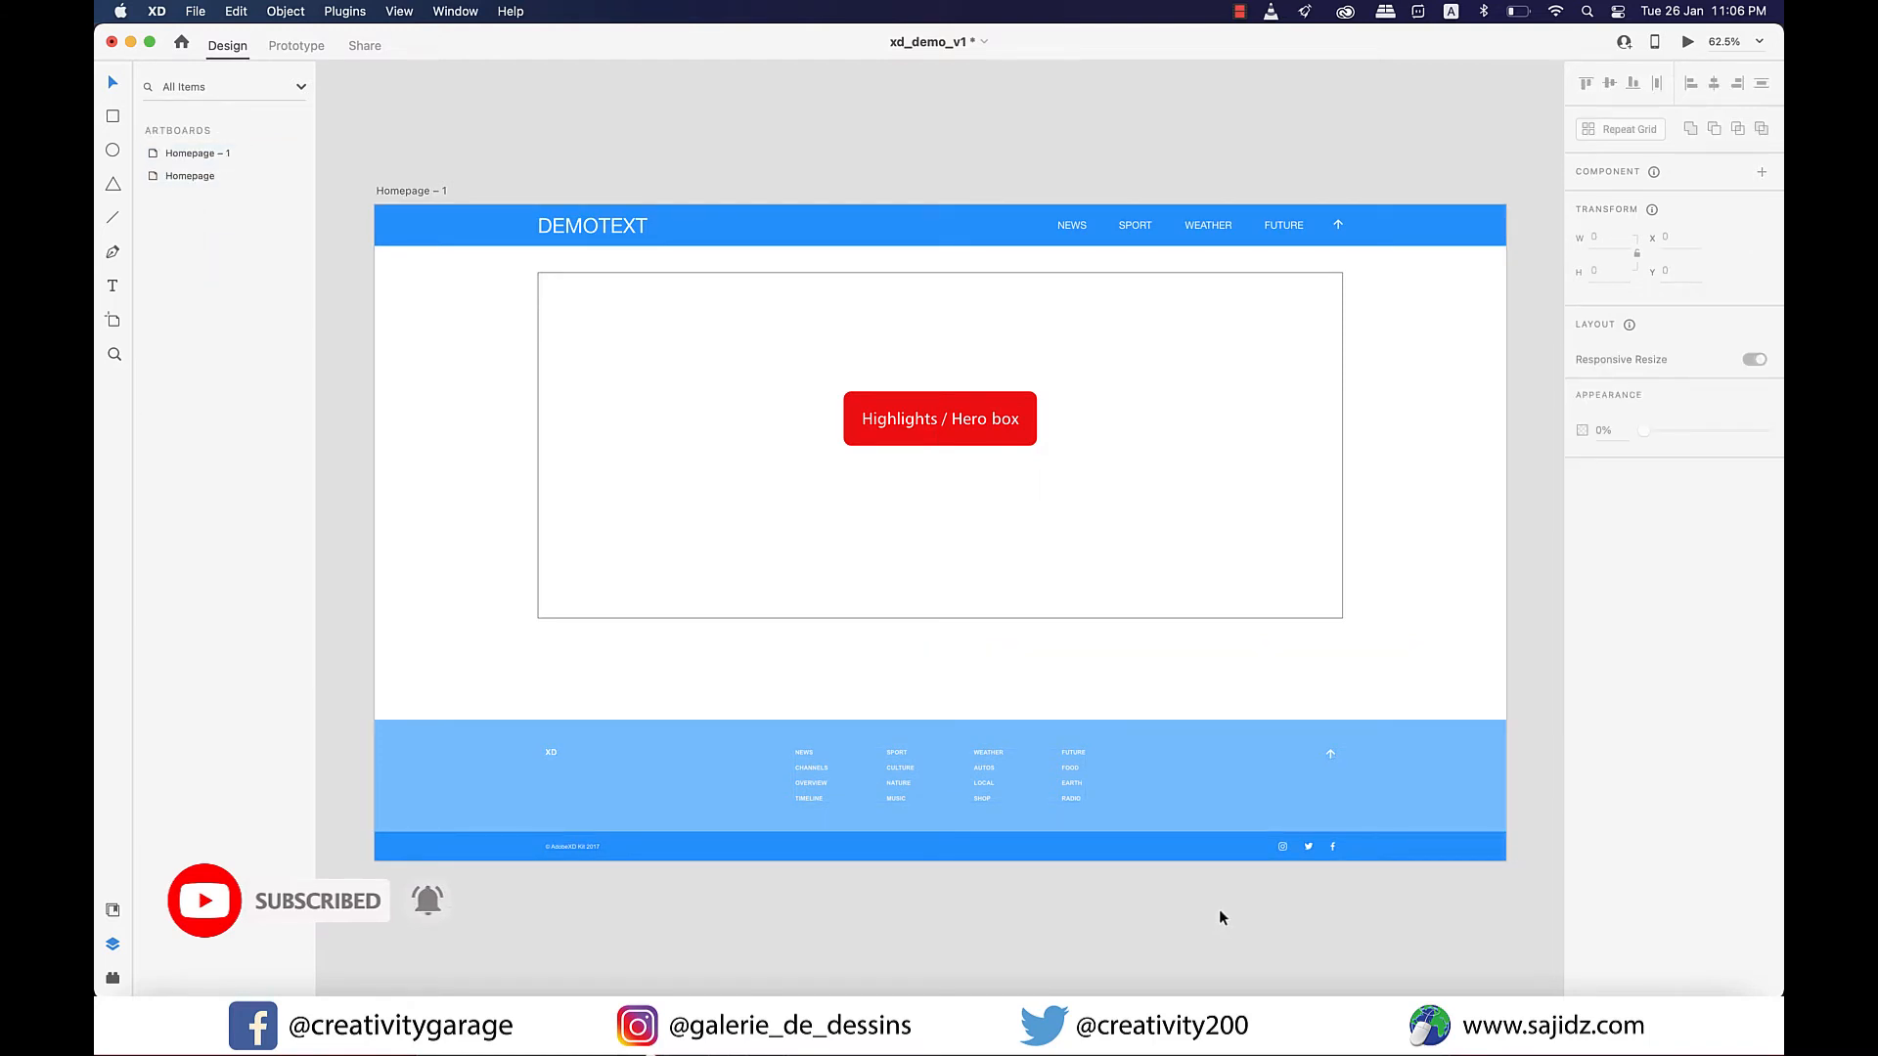
# Delete the Highlights / Hero box label, its red button and the surrounding frame from Homepage – 1.
pyautogui.click(953, 424)
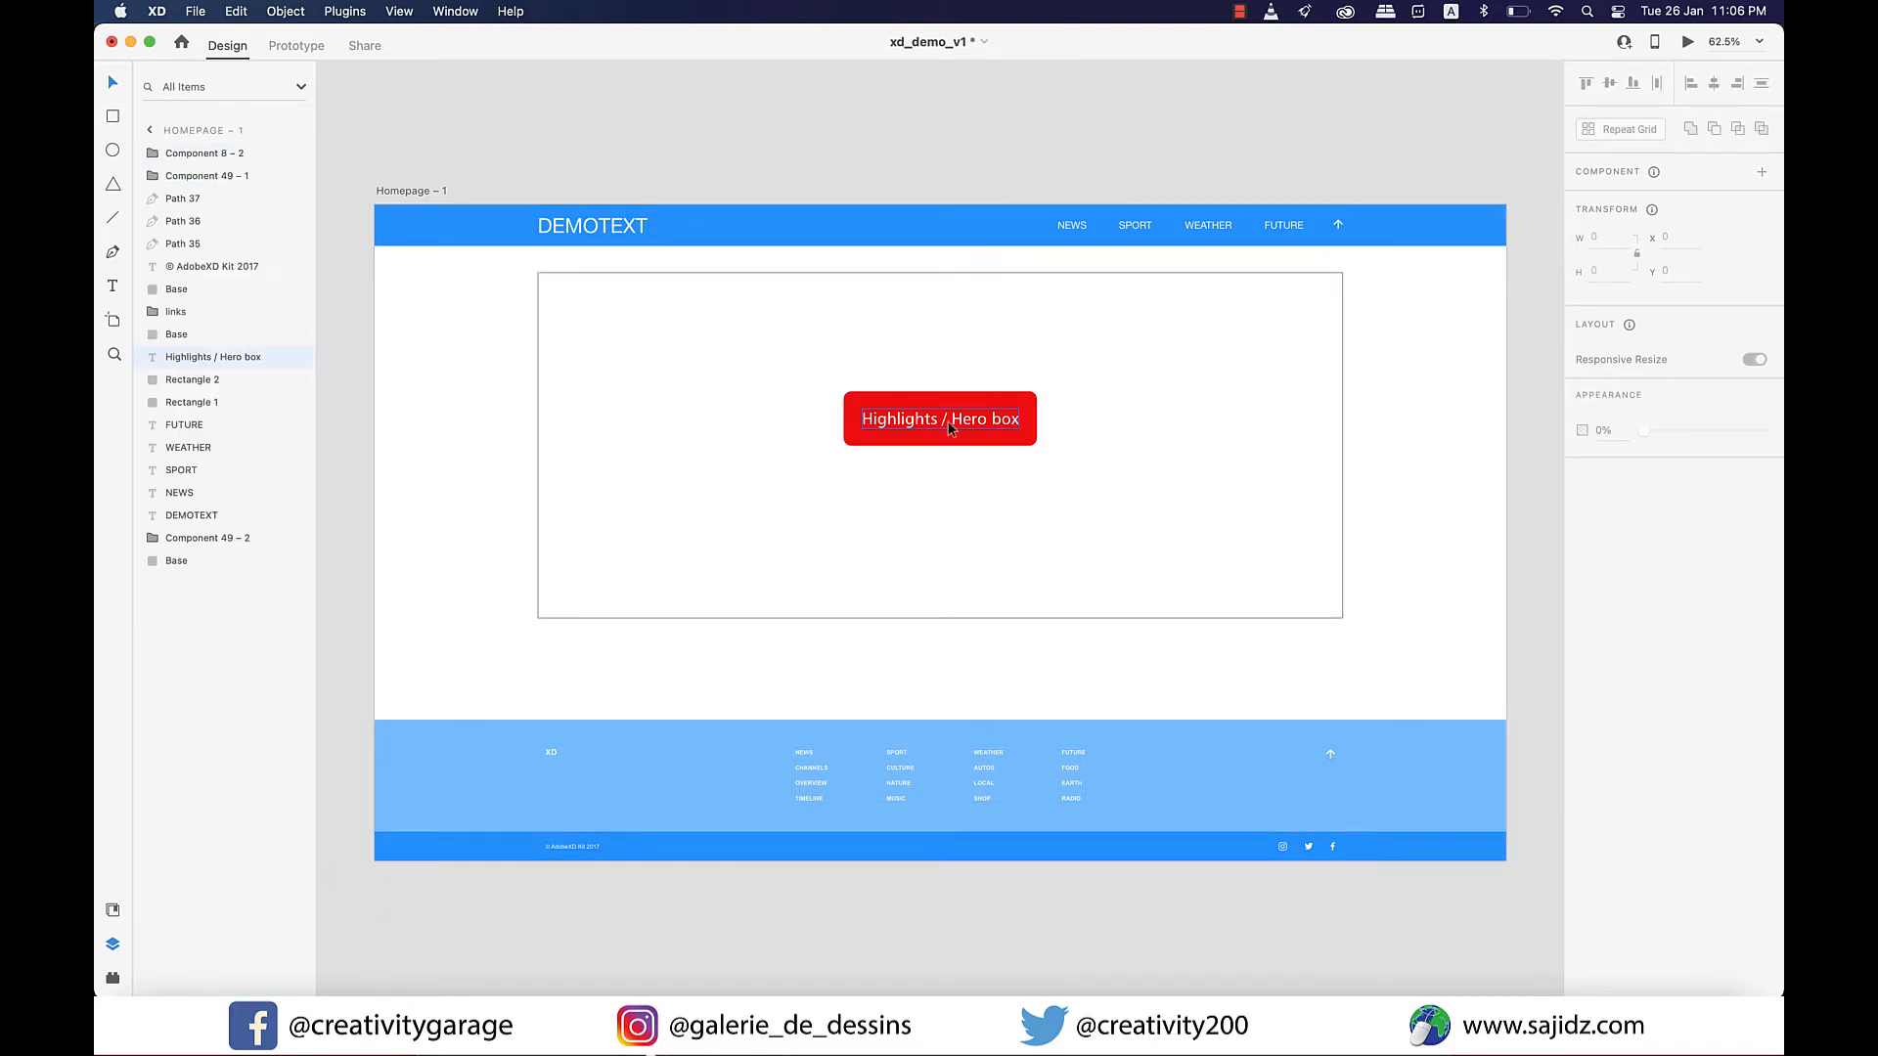
pyautogui.hscroll(-7, 819, 577)
pyautogui.hscroll(4, 821, 583)
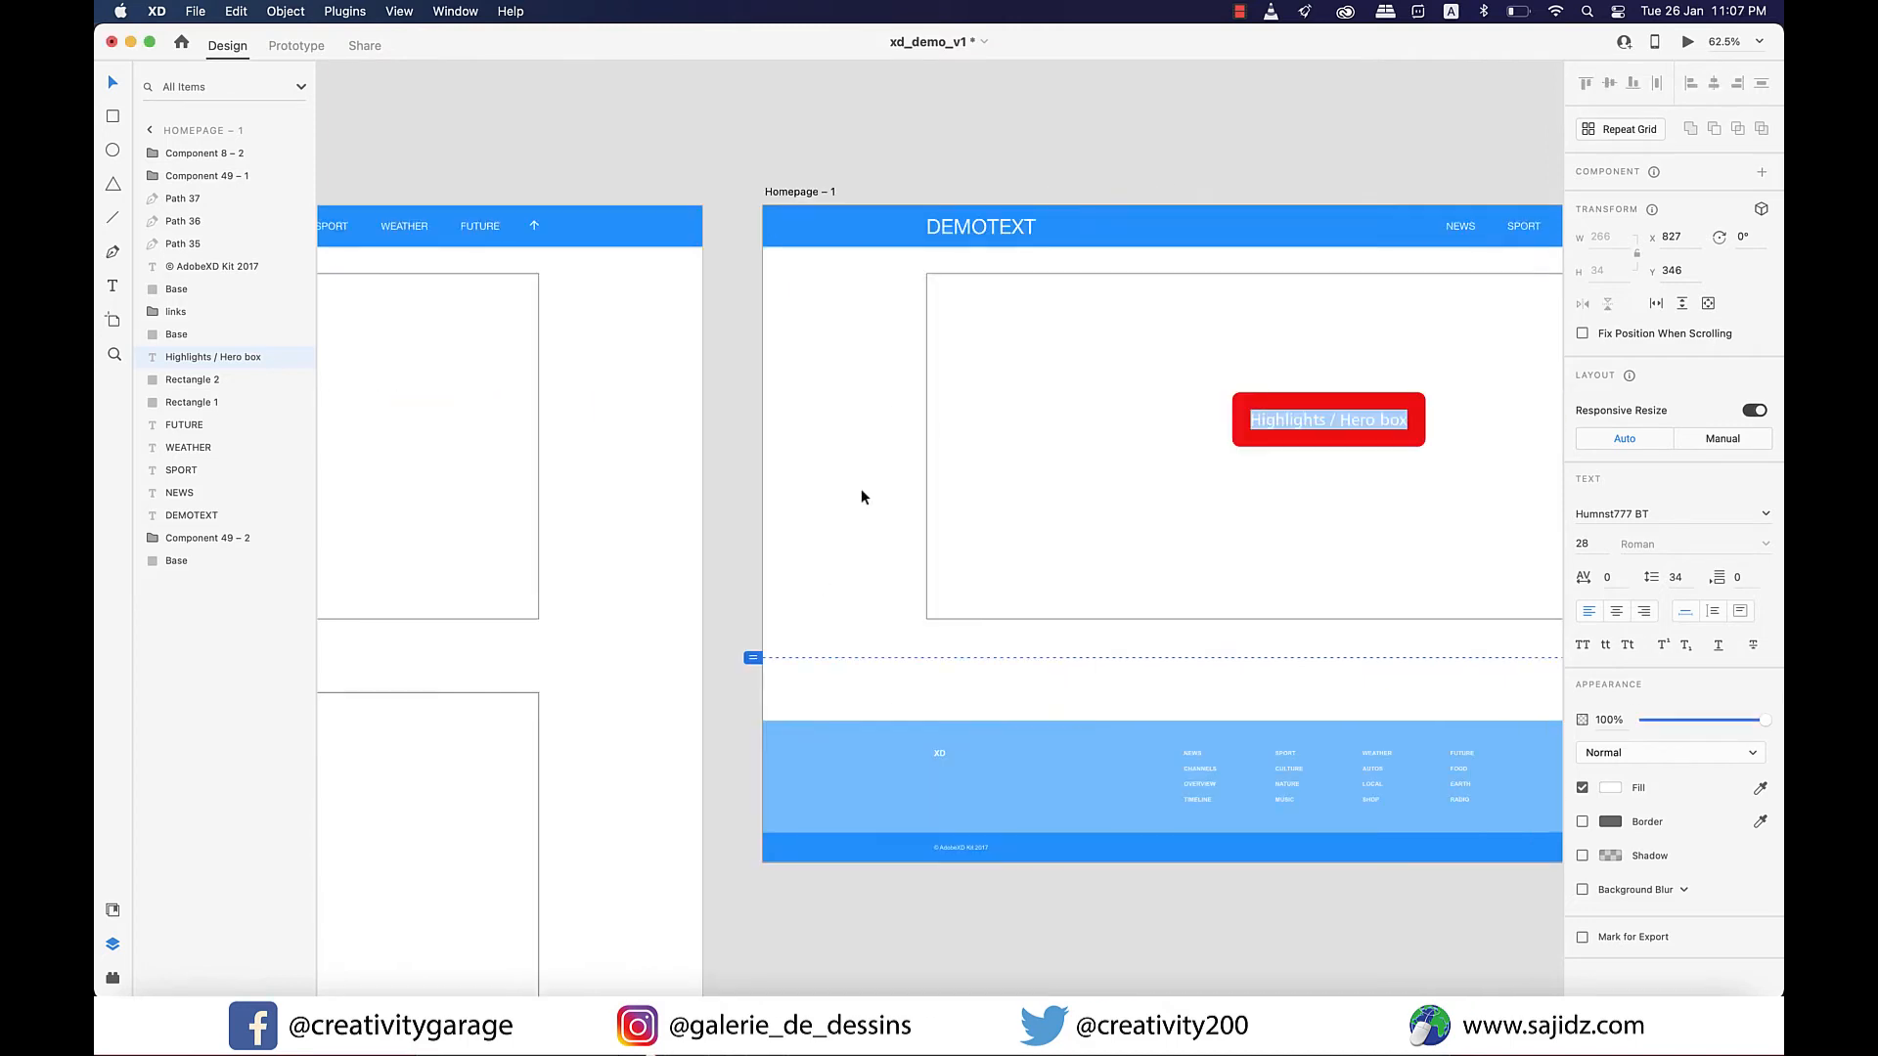
pyautogui.moveTo(907, 266); pyautogui.dragTo(1529, 642)
pyautogui.press('Delete')
# Switch to the Wires - Web document and bring its 9 Pricing Table artboard into view.
pyautogui.hscroll(-5, 976, 479)
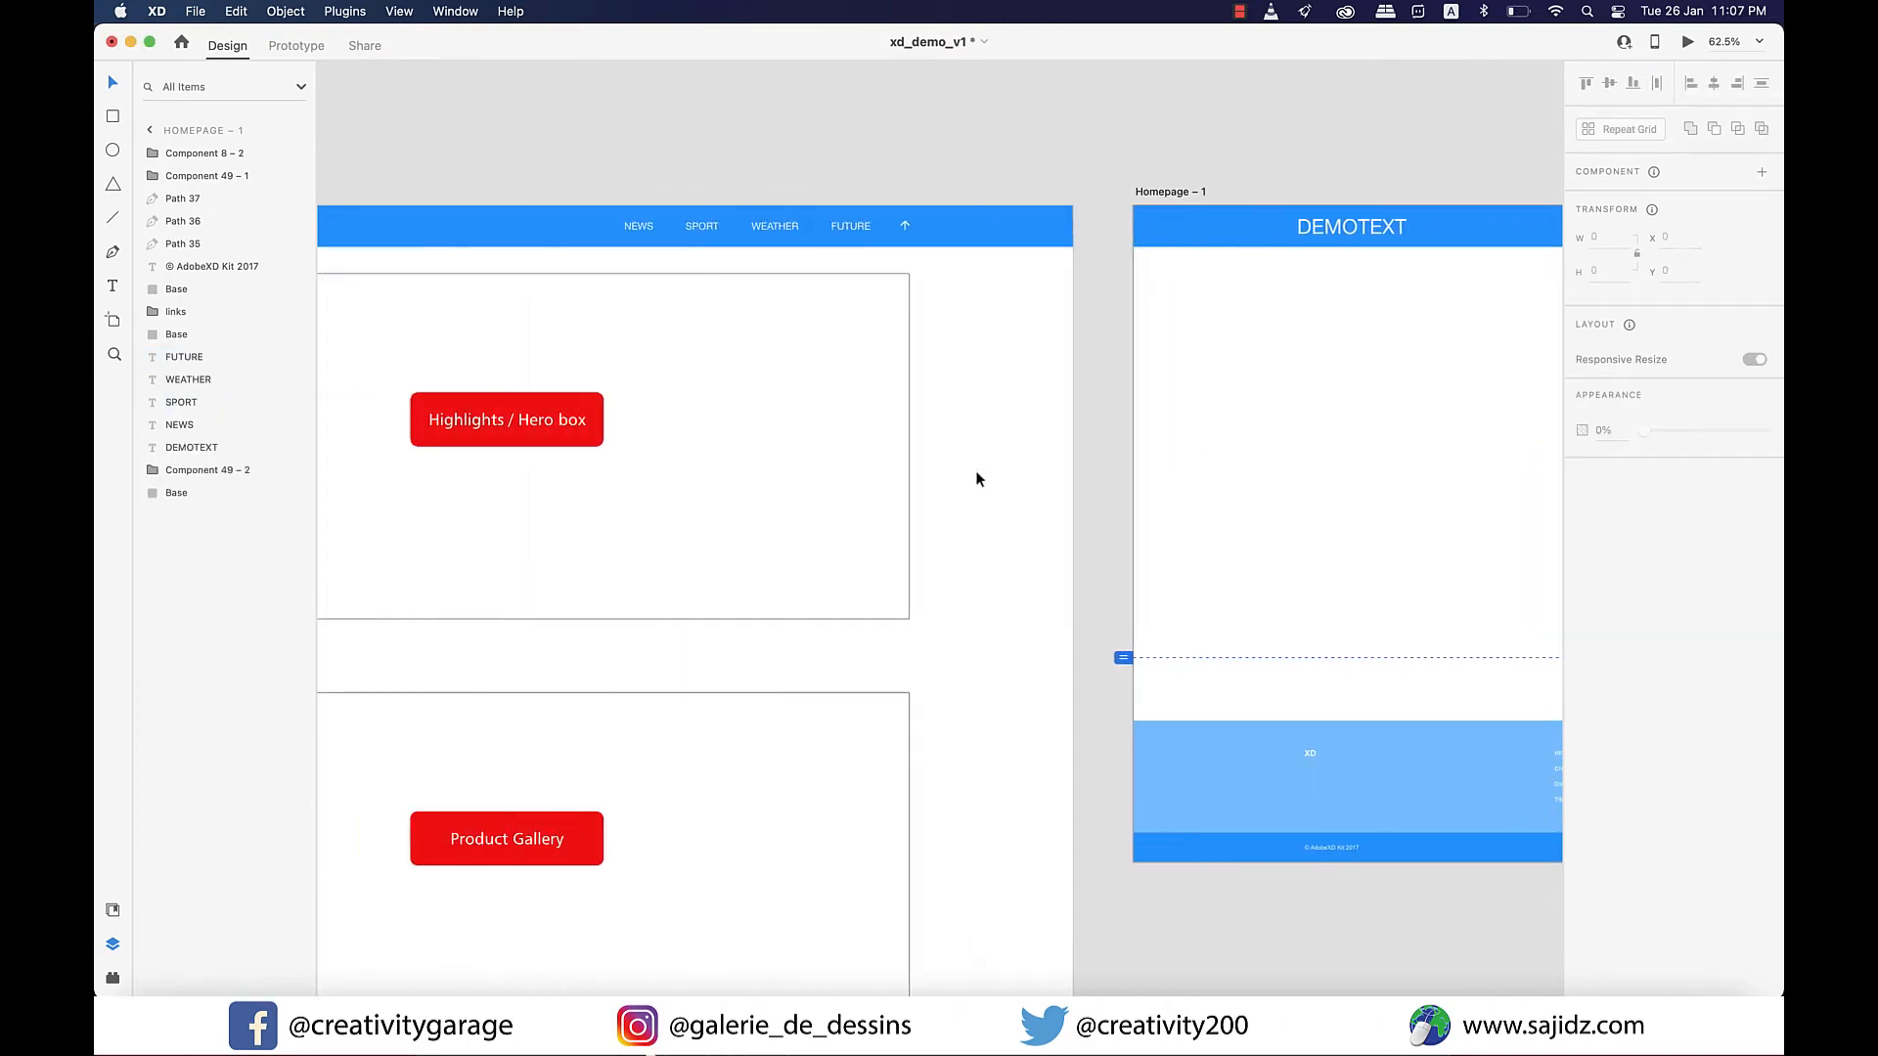
pyautogui.scroll(-3, 976, 479)
pyautogui.click(455, 11)
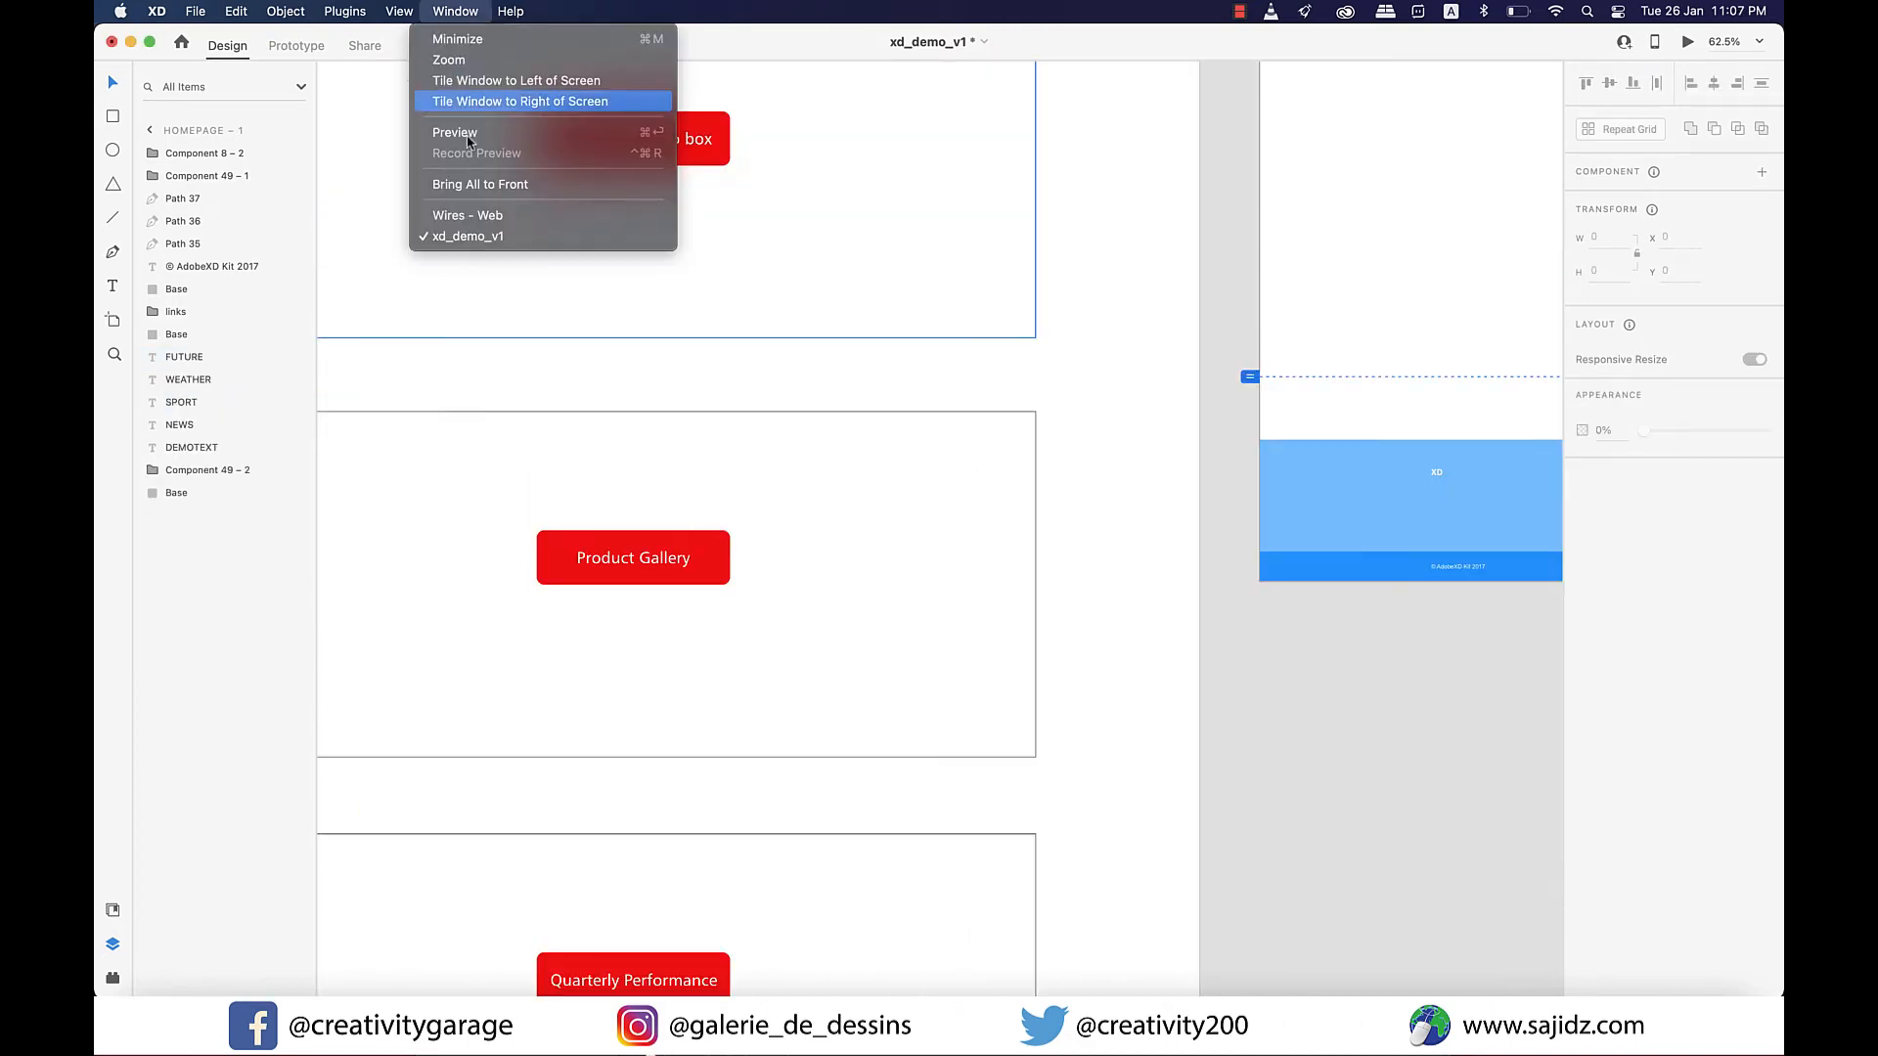
pyautogui.click(484, 217)
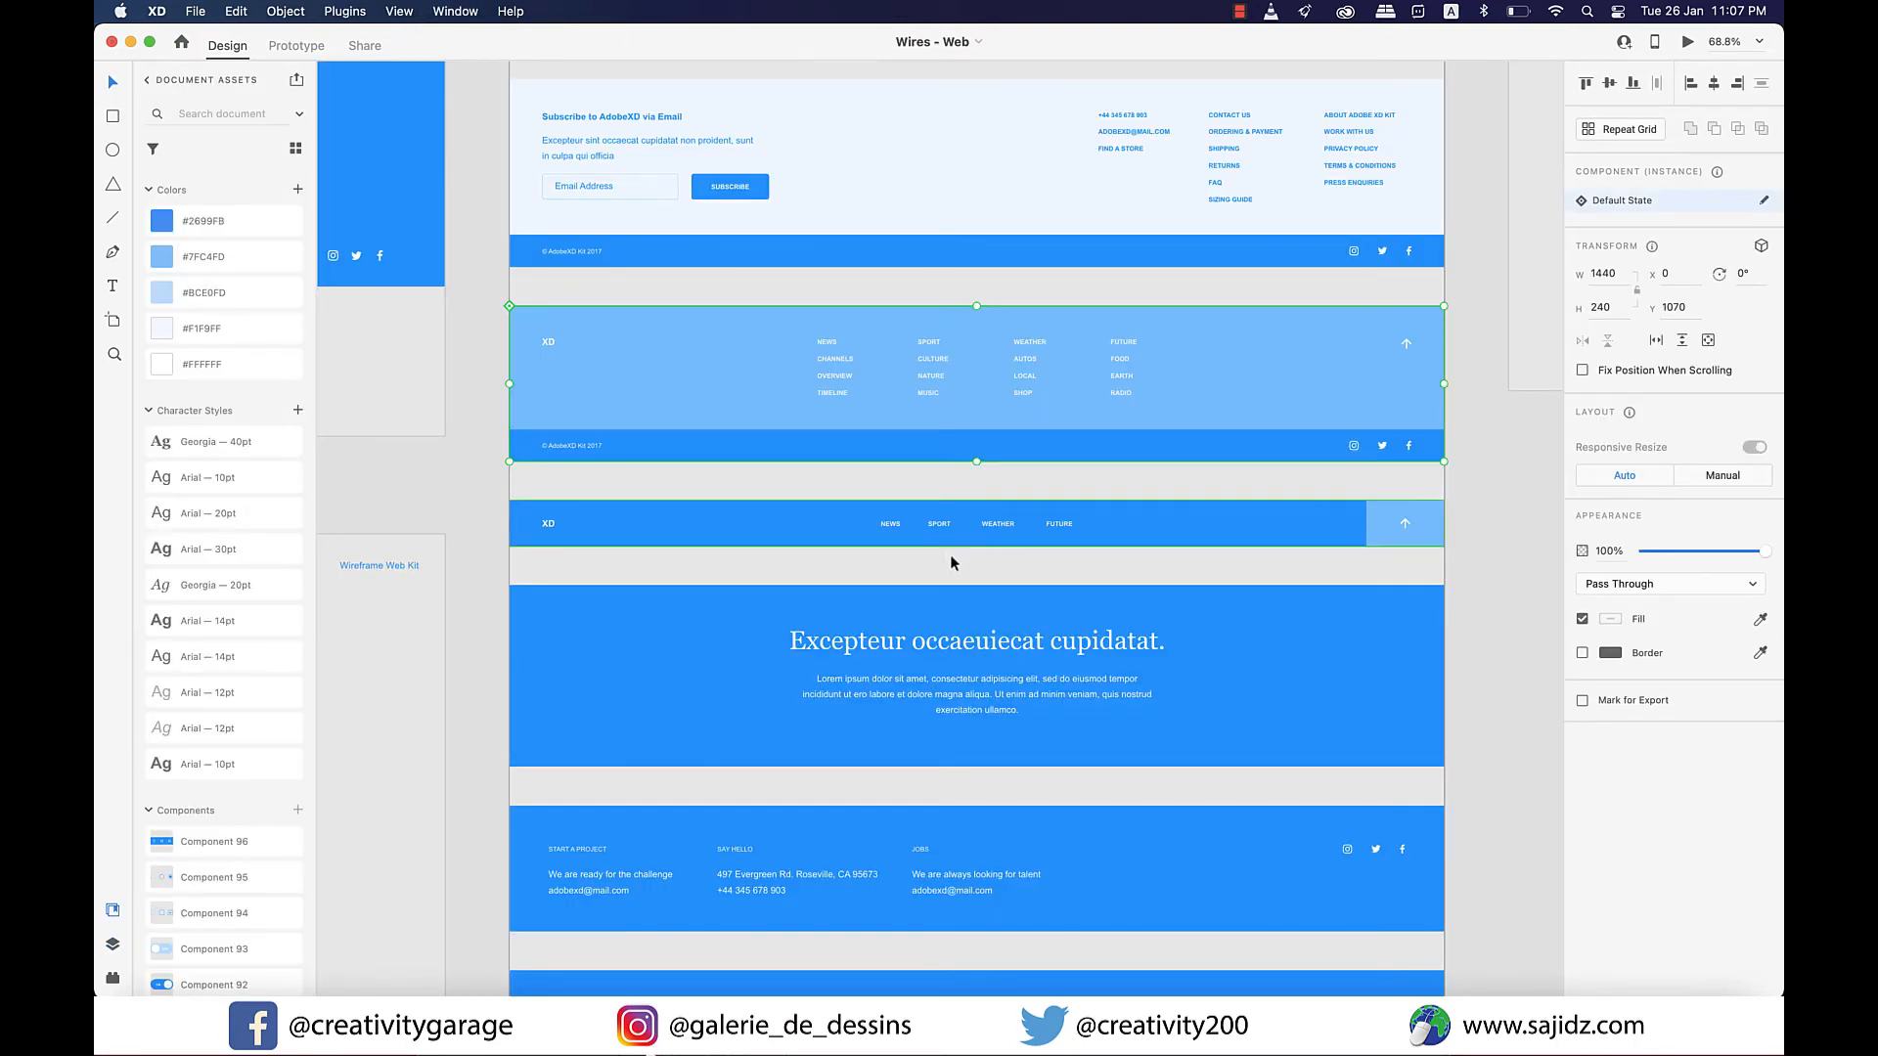
pyautogui.press('super+0')
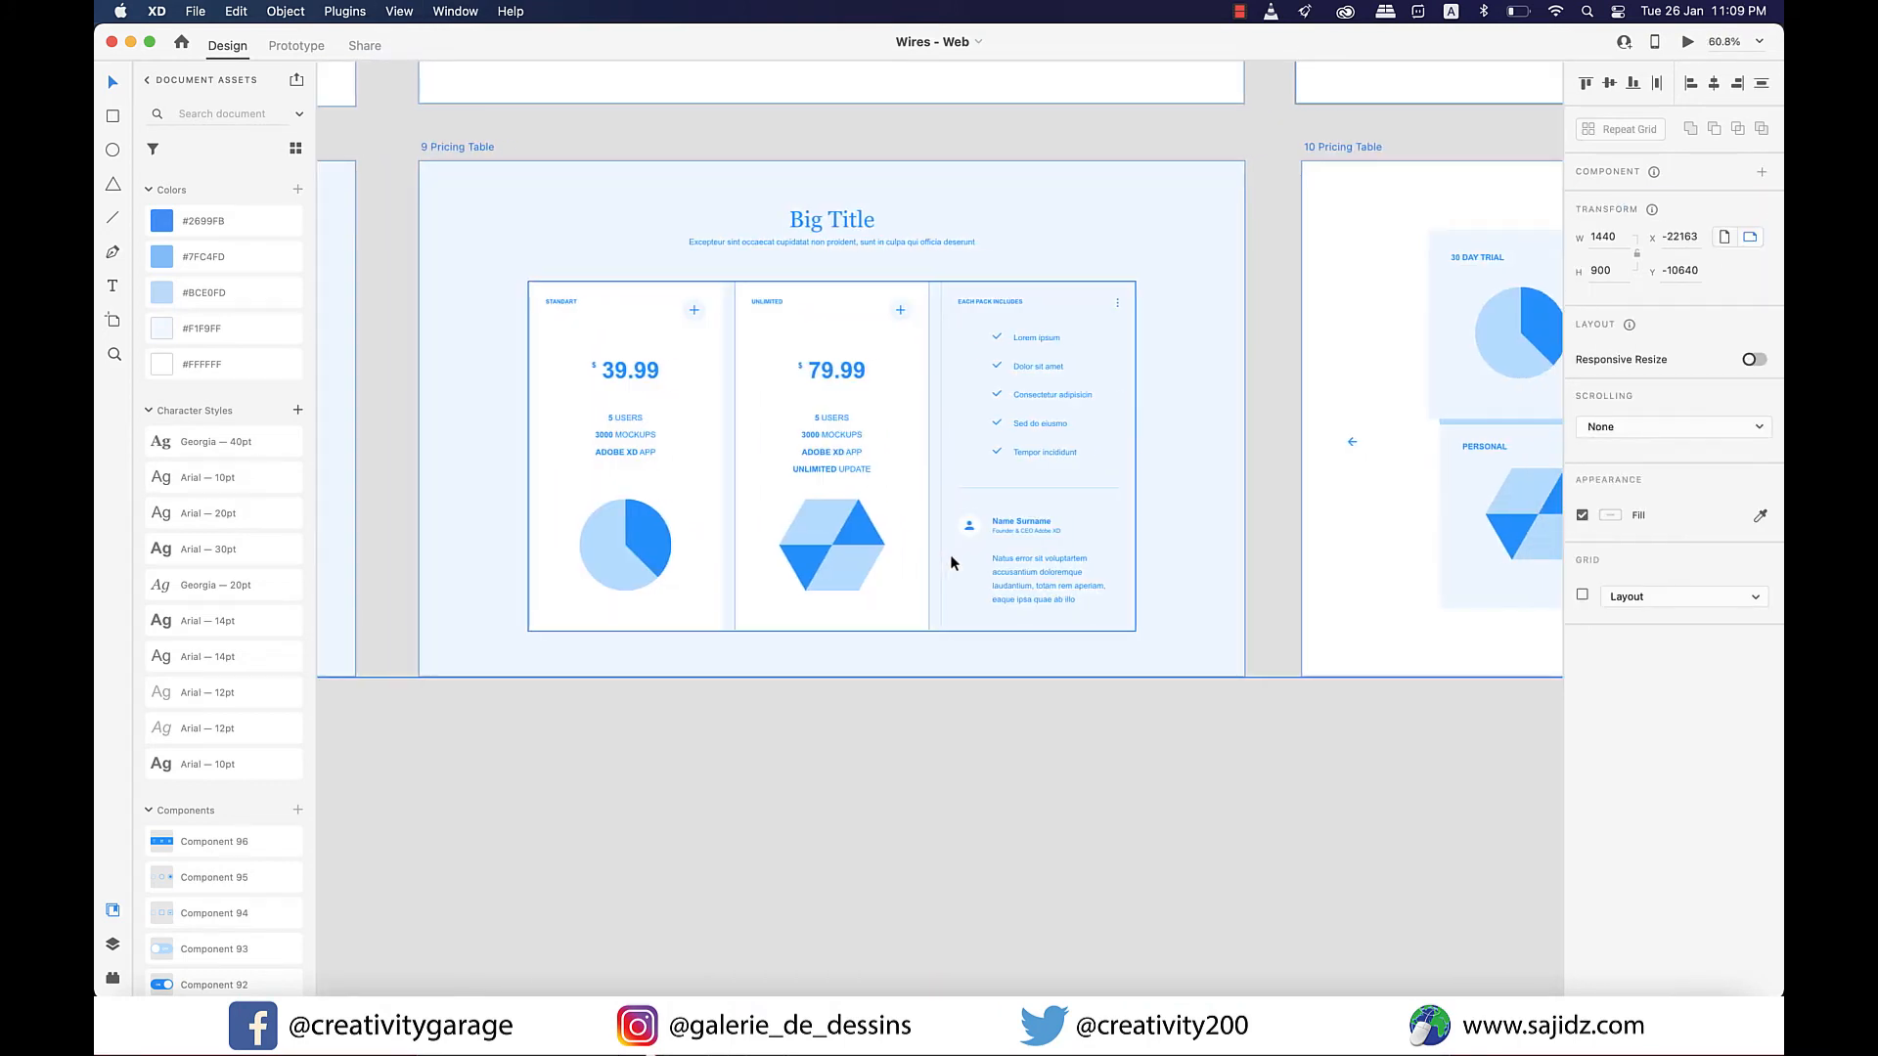
pyautogui.scroll(1, 862, 782)
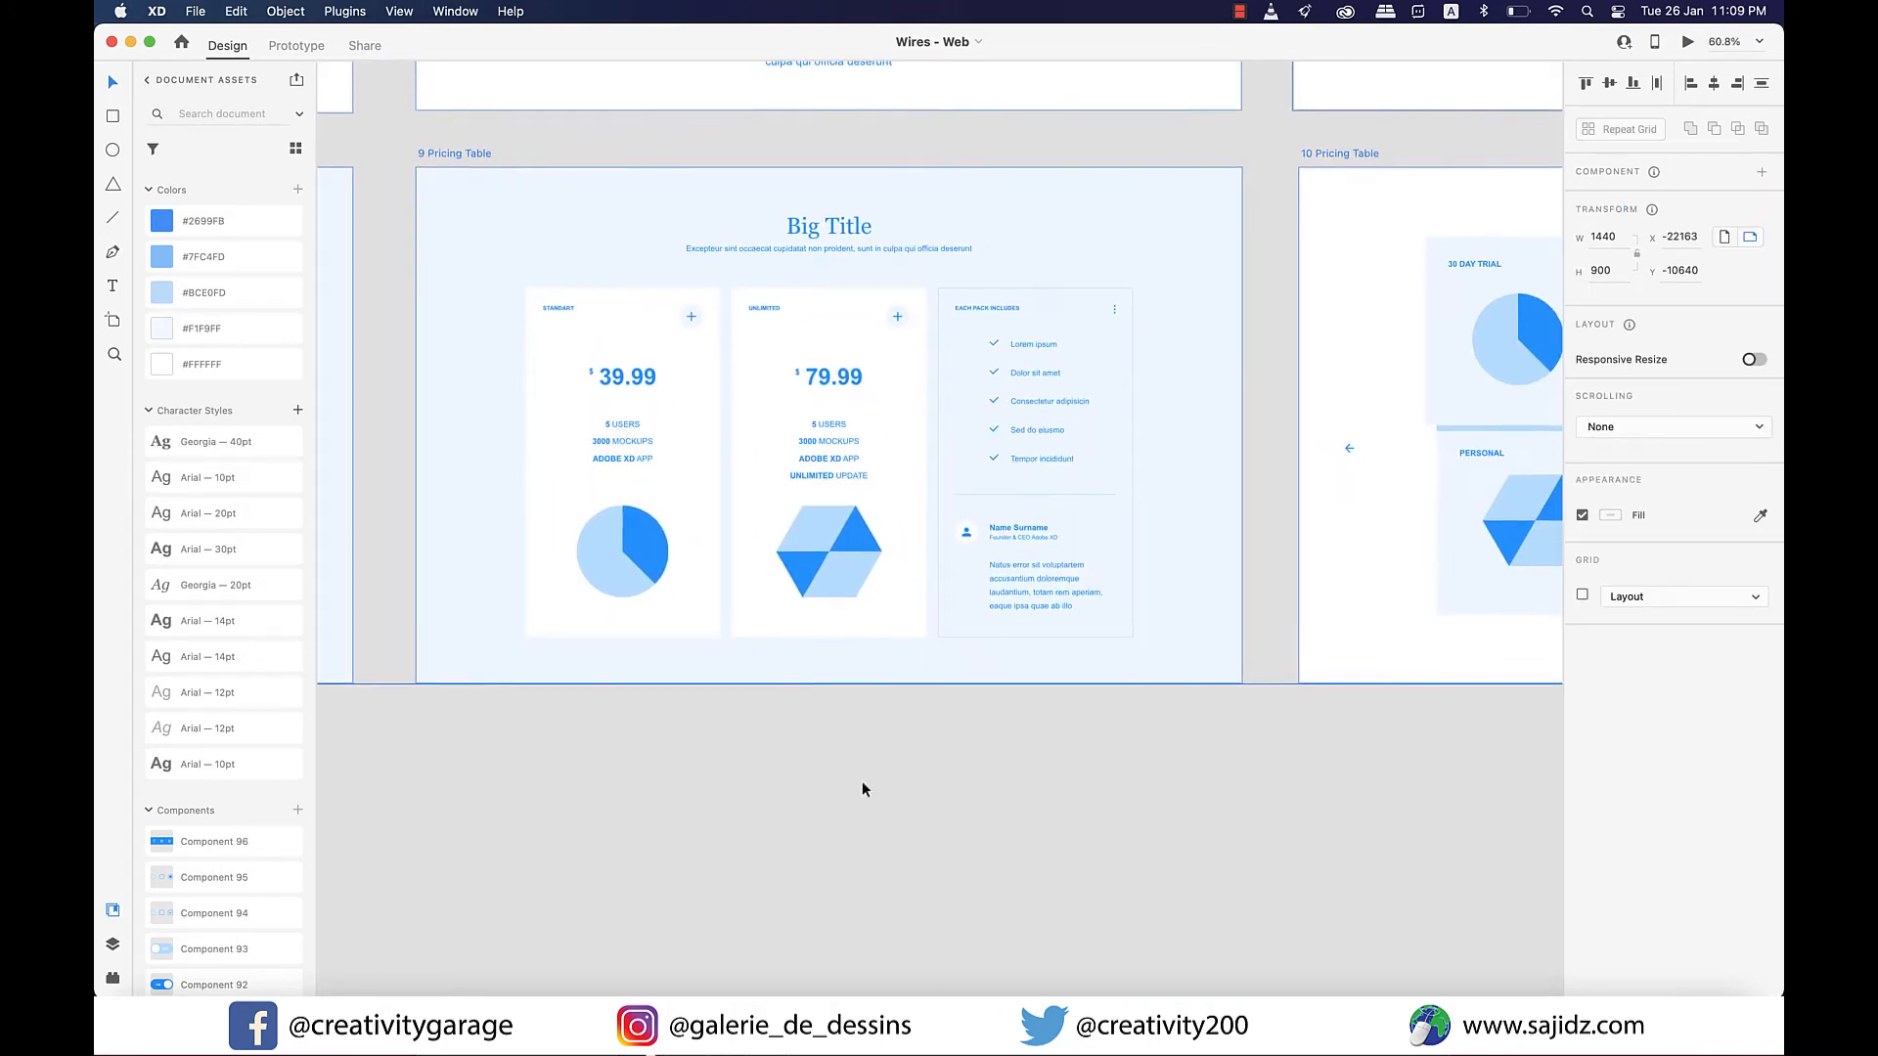
pyautogui.scroll(-1, 863, 783)
pyautogui.scroll(1, 861, 782)
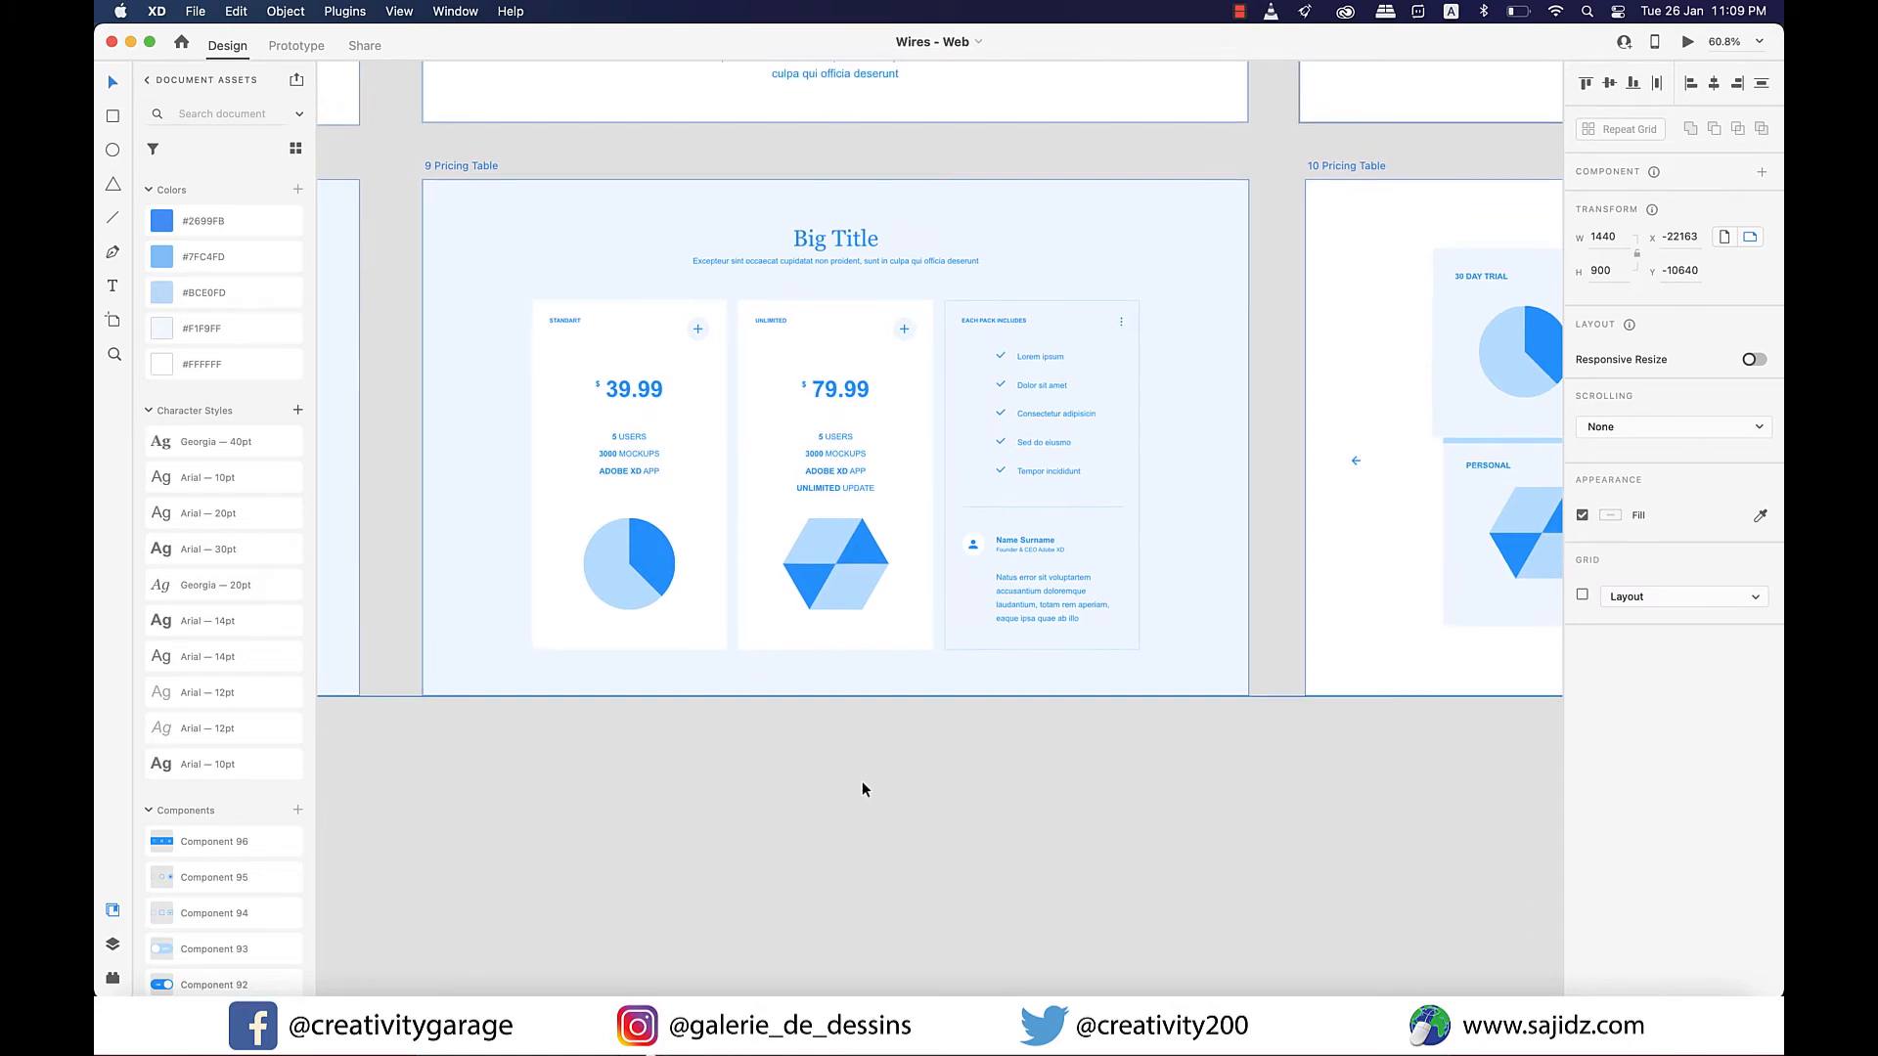
pyautogui.scroll(-1, 860, 780)
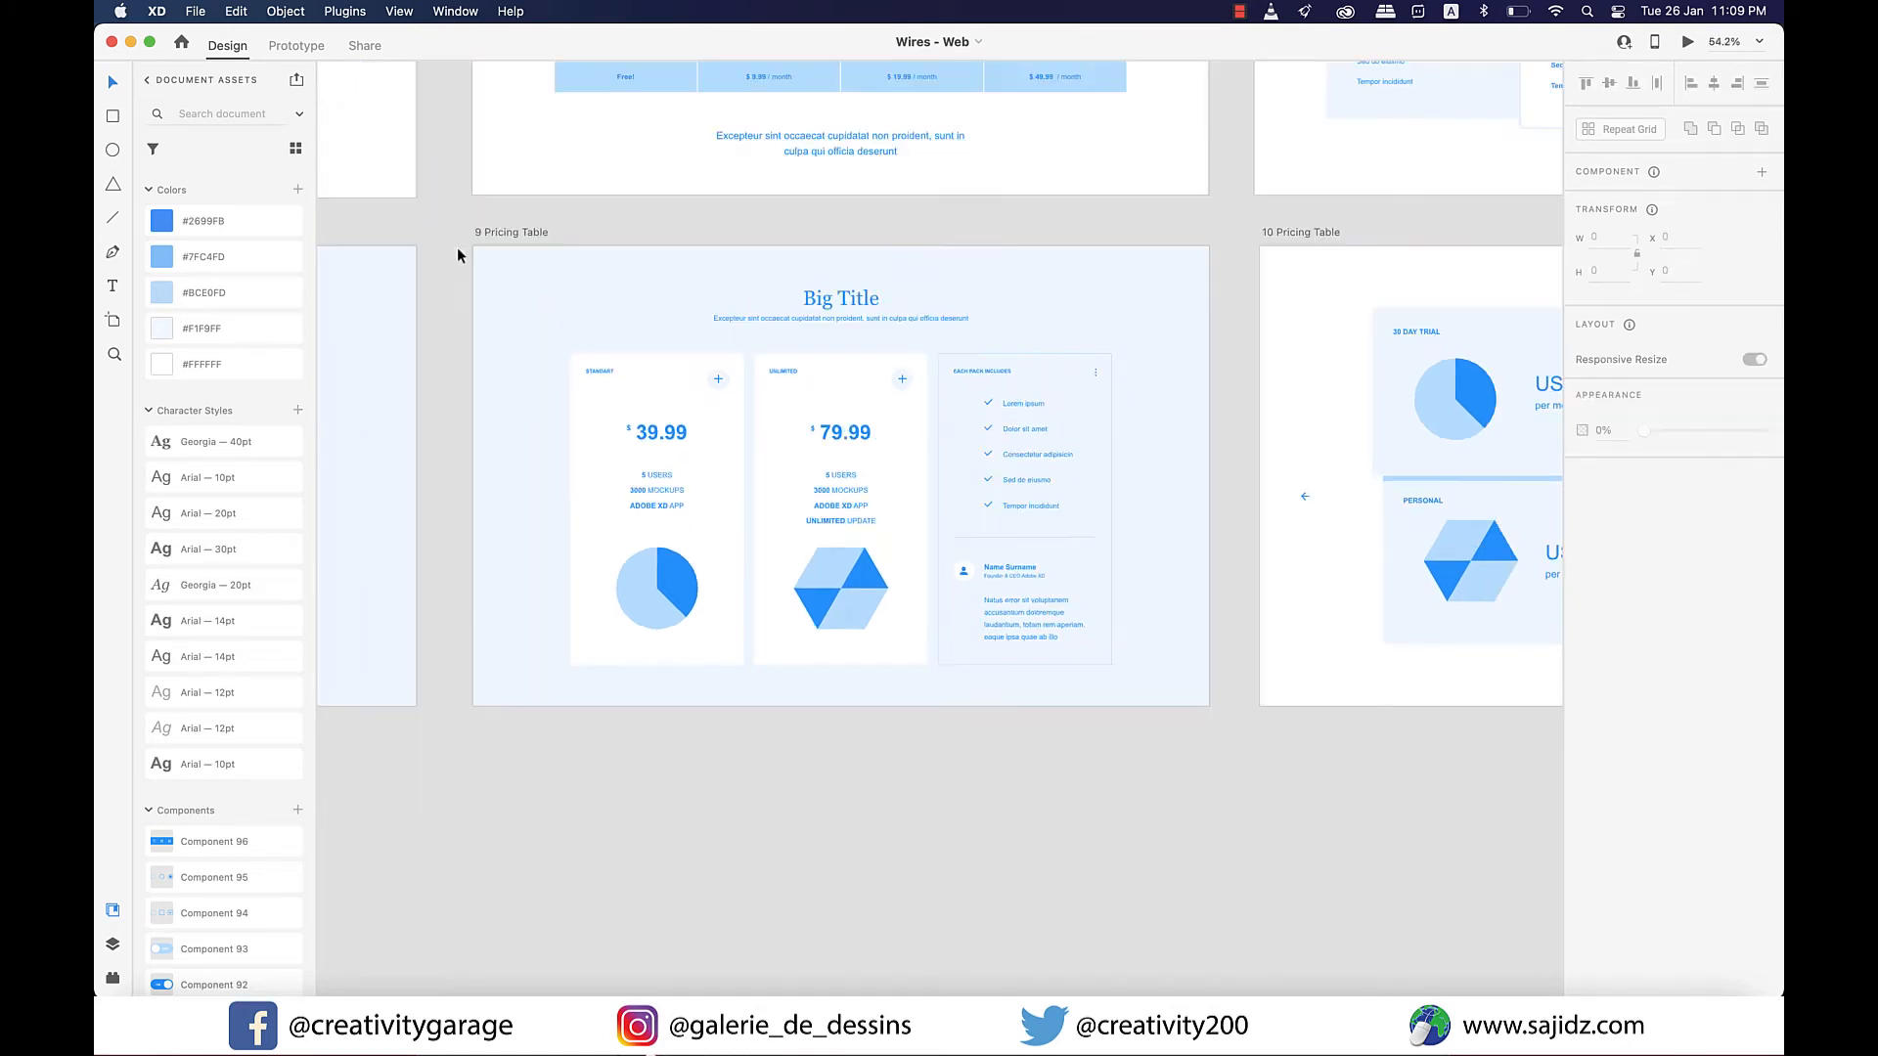
# Copy the title and pricing table from 9 Pricing Table into Homepage – 1 in xd_demo_v1, centred between header and footer.
pyautogui.moveTo(456, 252); pyautogui.dragTo(1177, 707)
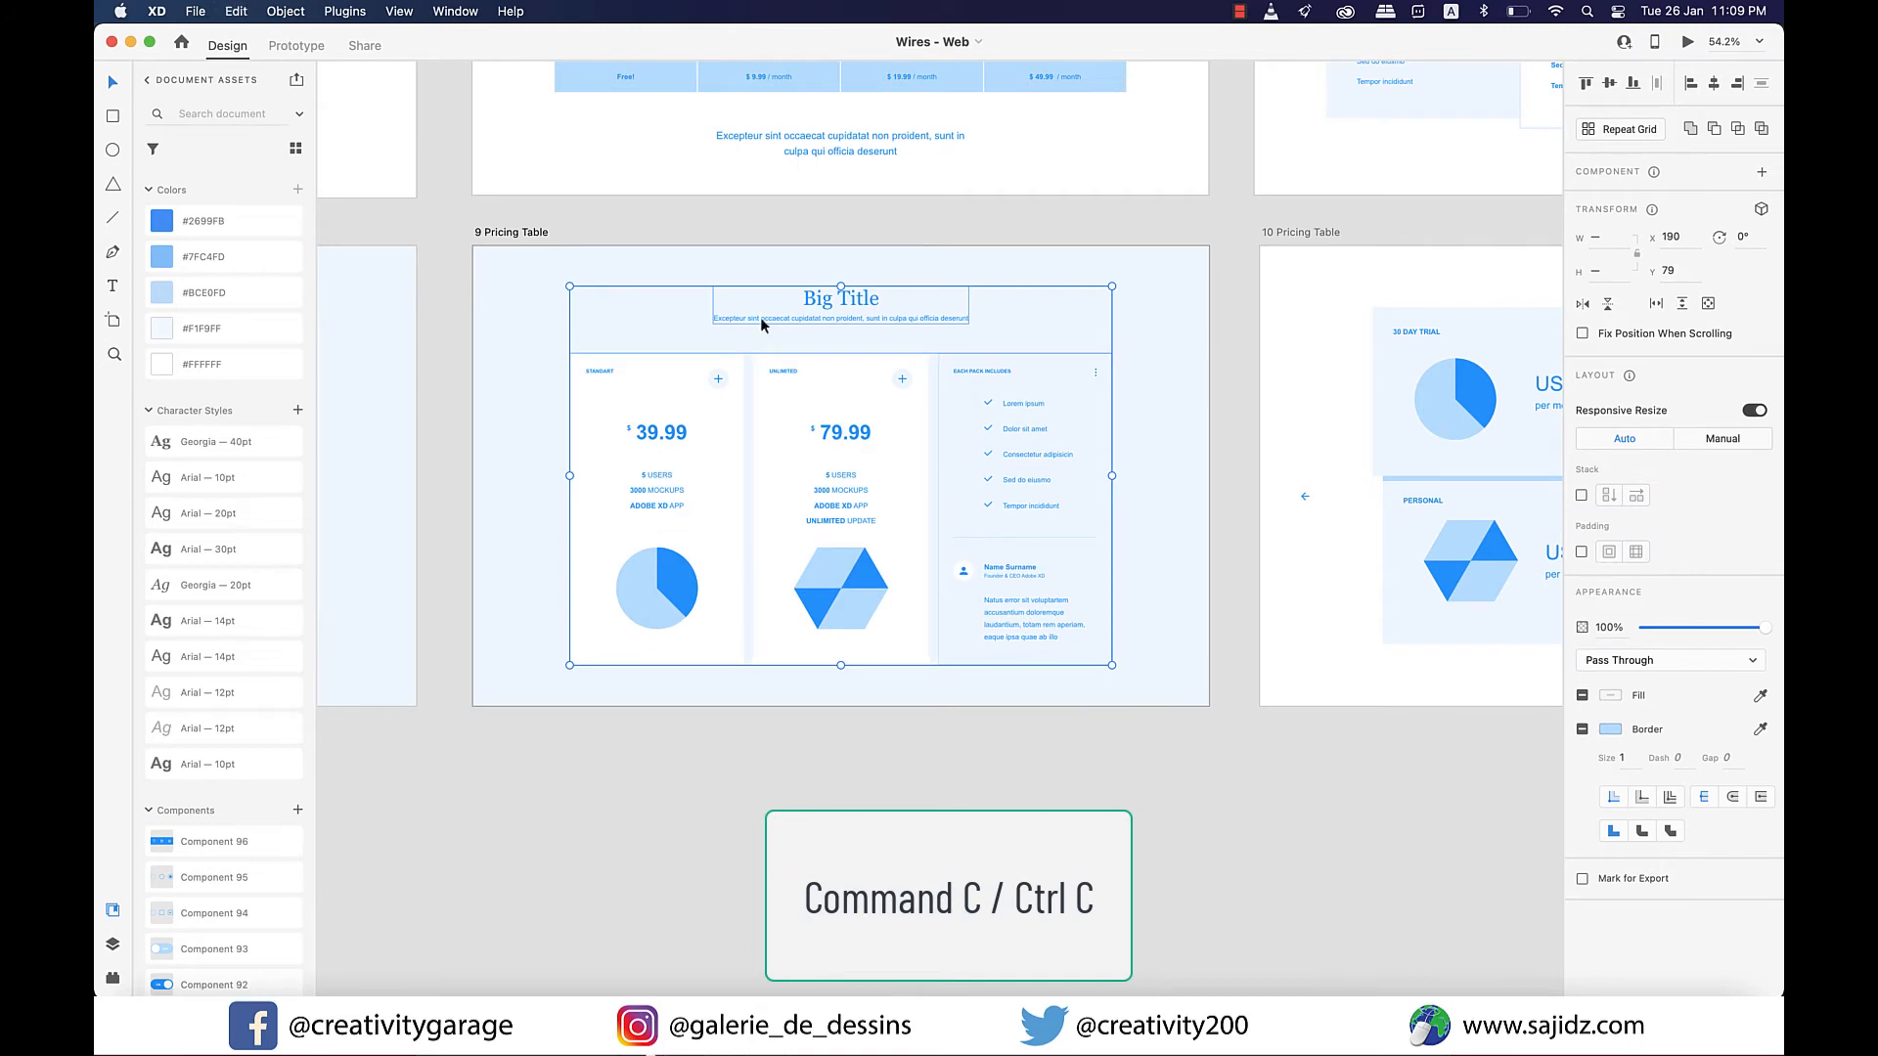
pyautogui.click(447, 10)
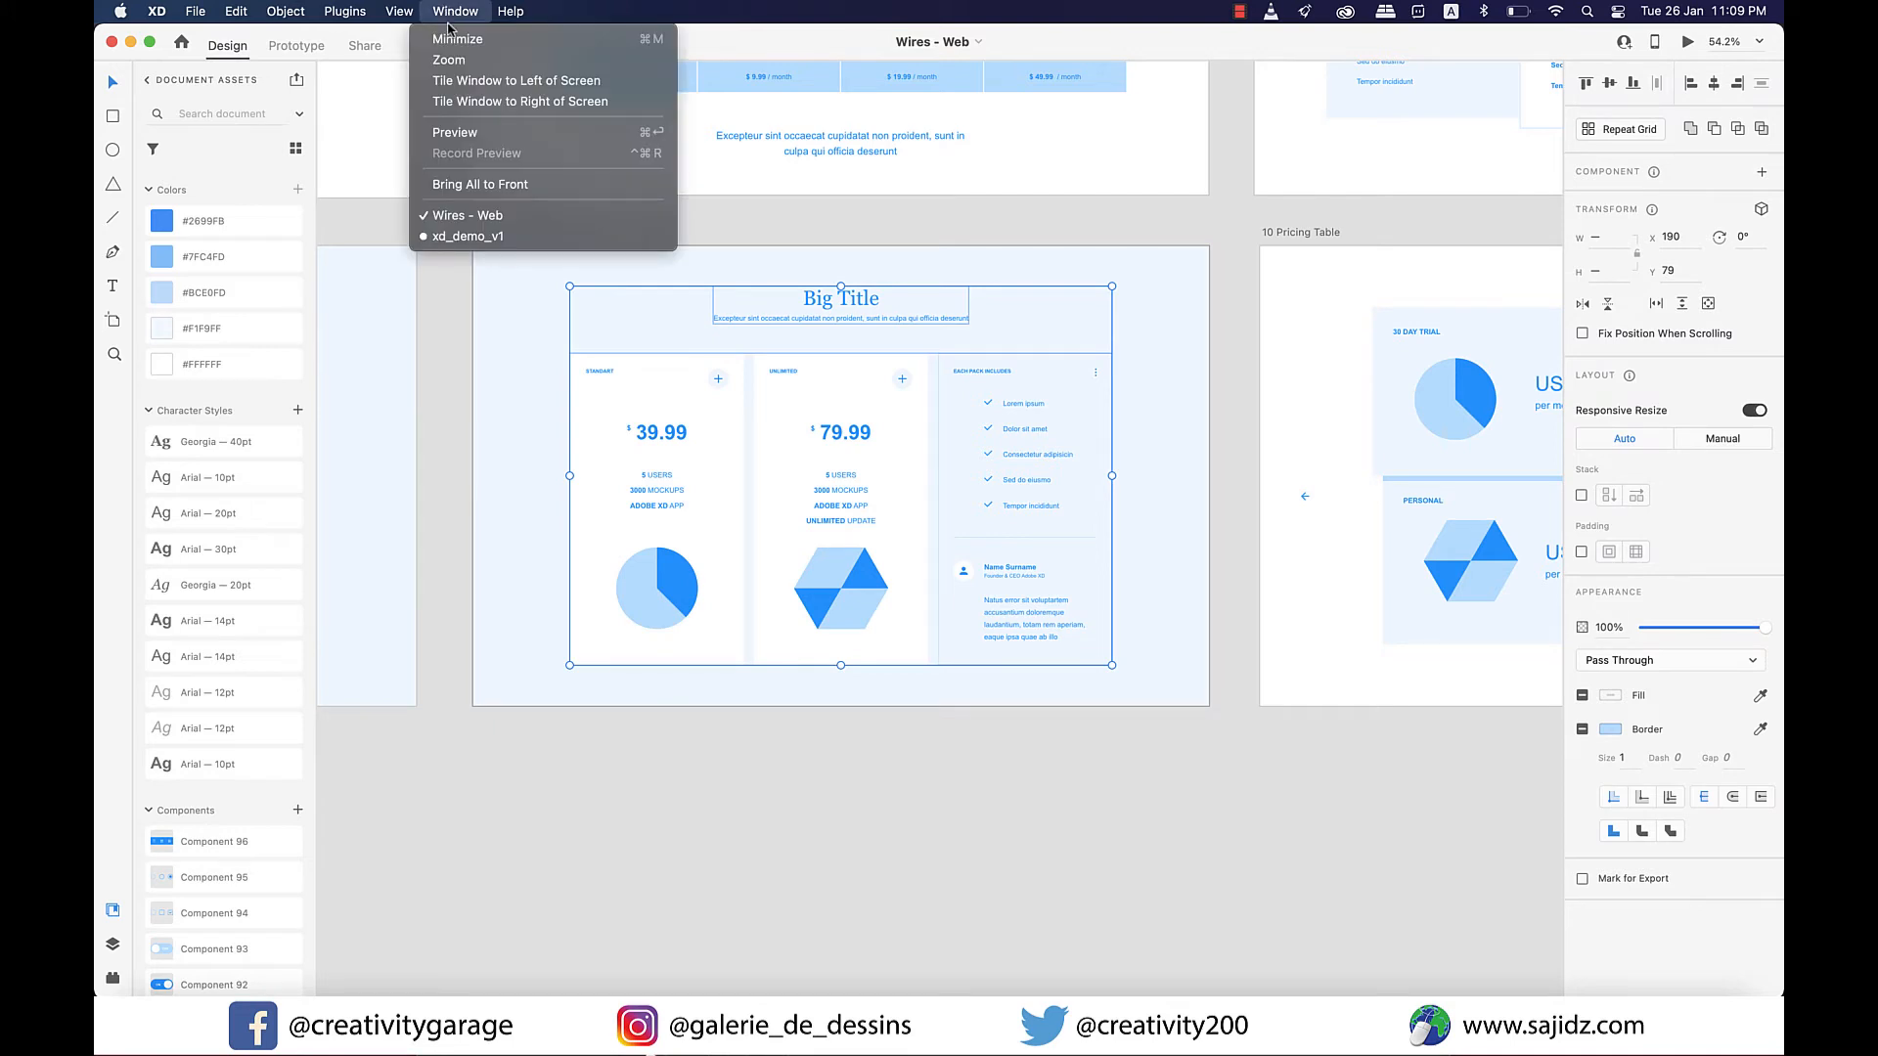
pyautogui.click(470, 236)
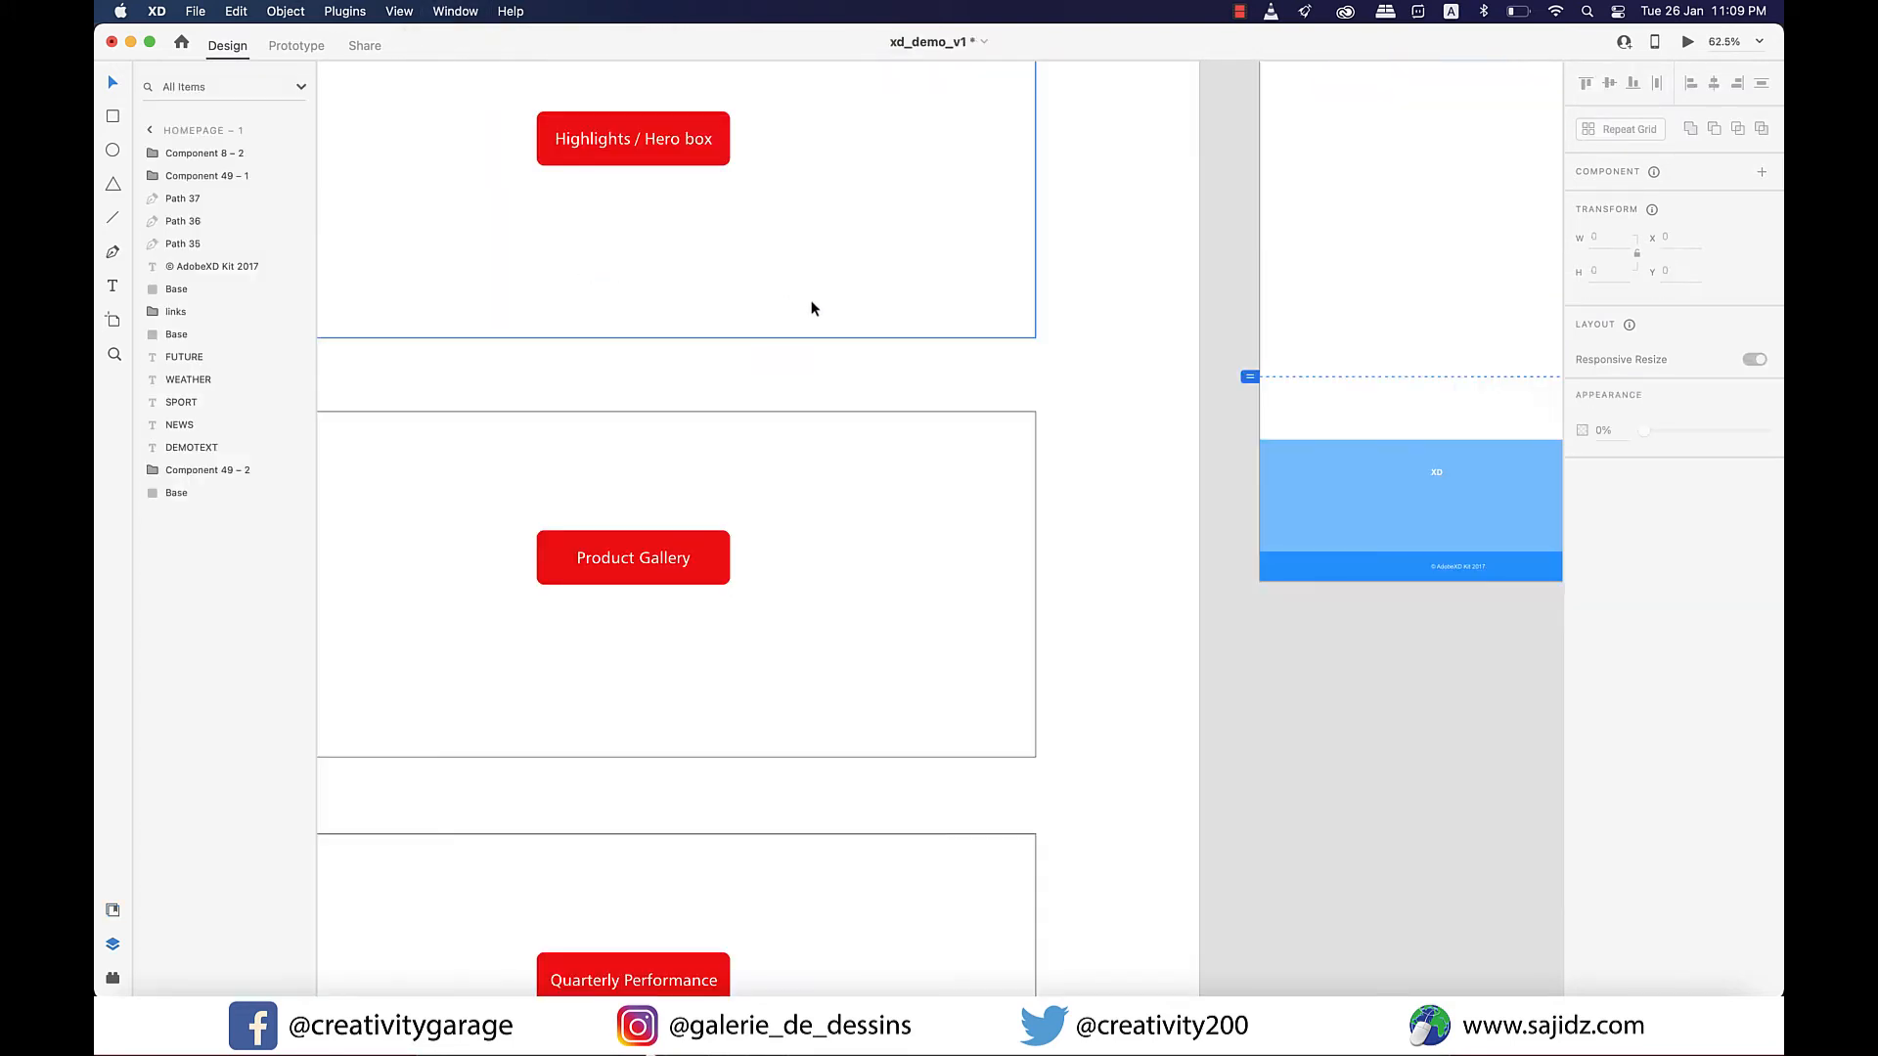
pyautogui.scroll(-5, 811, 308)
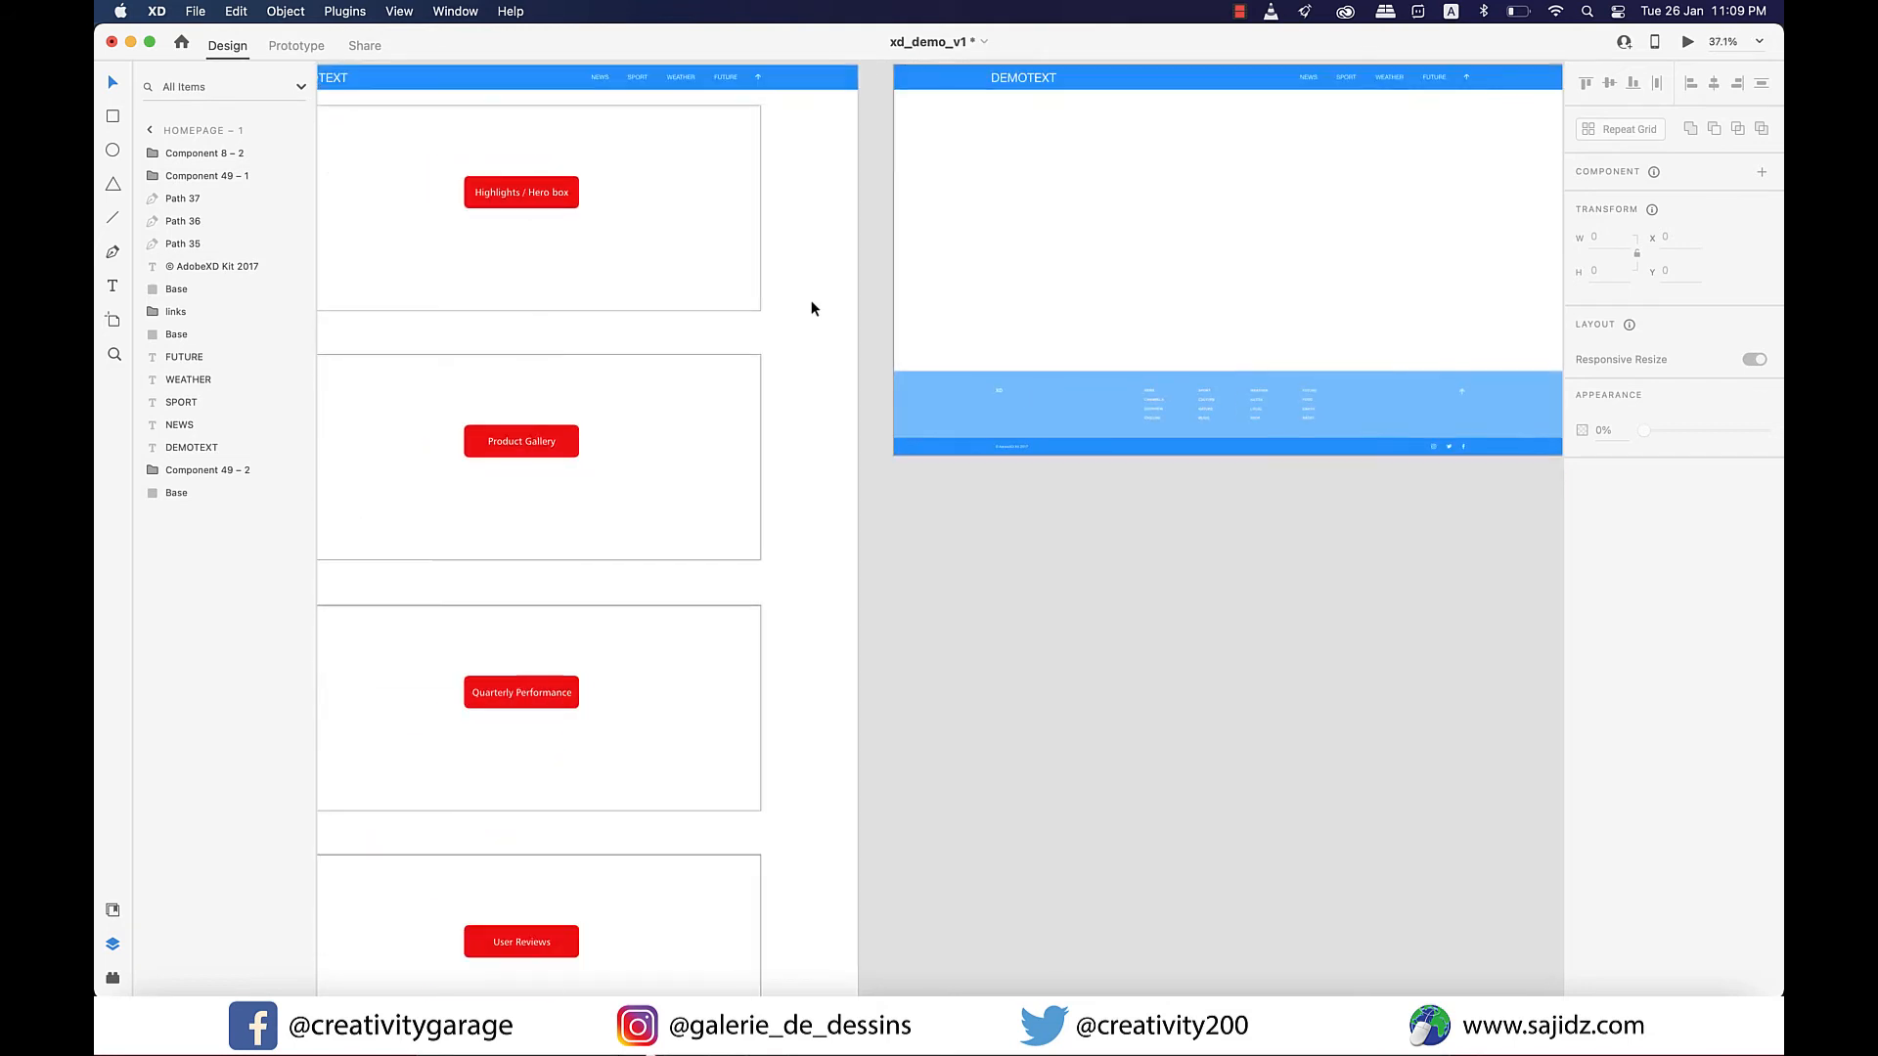
pyautogui.scroll(3, 811, 308)
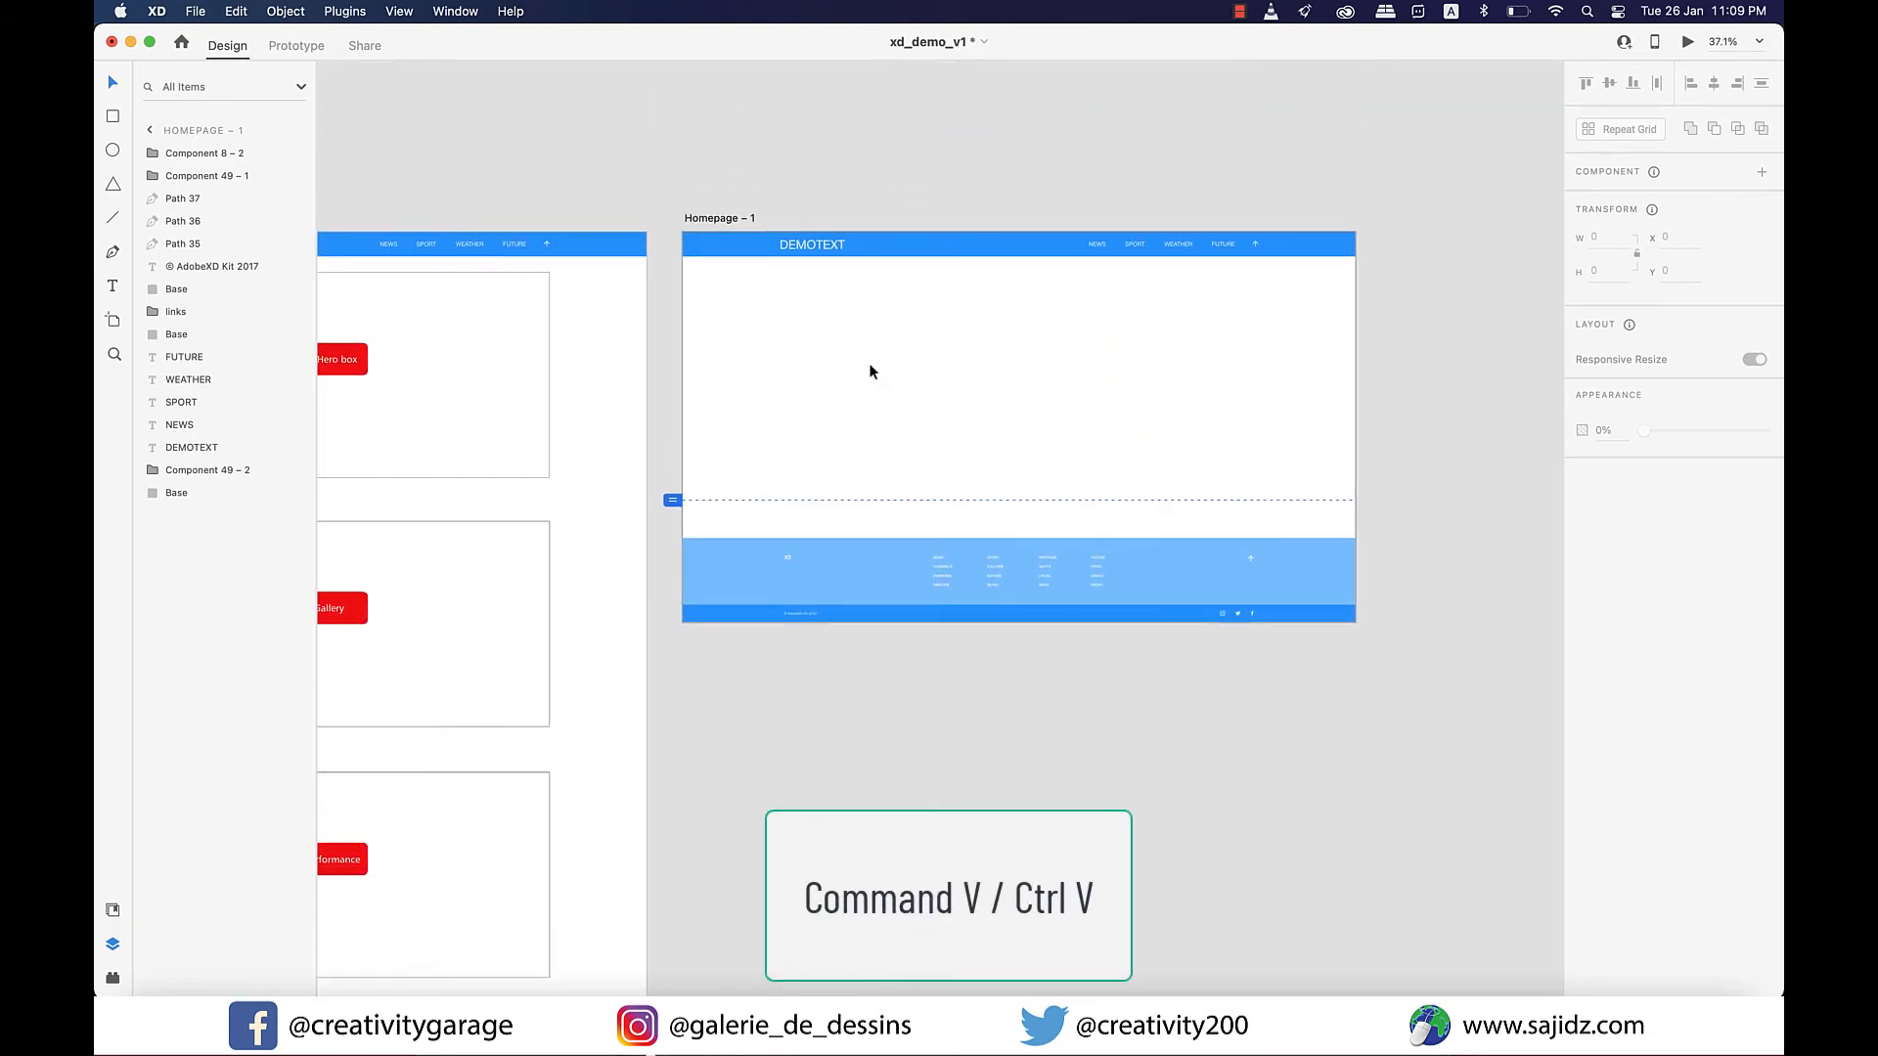
pyautogui.press('super+v')
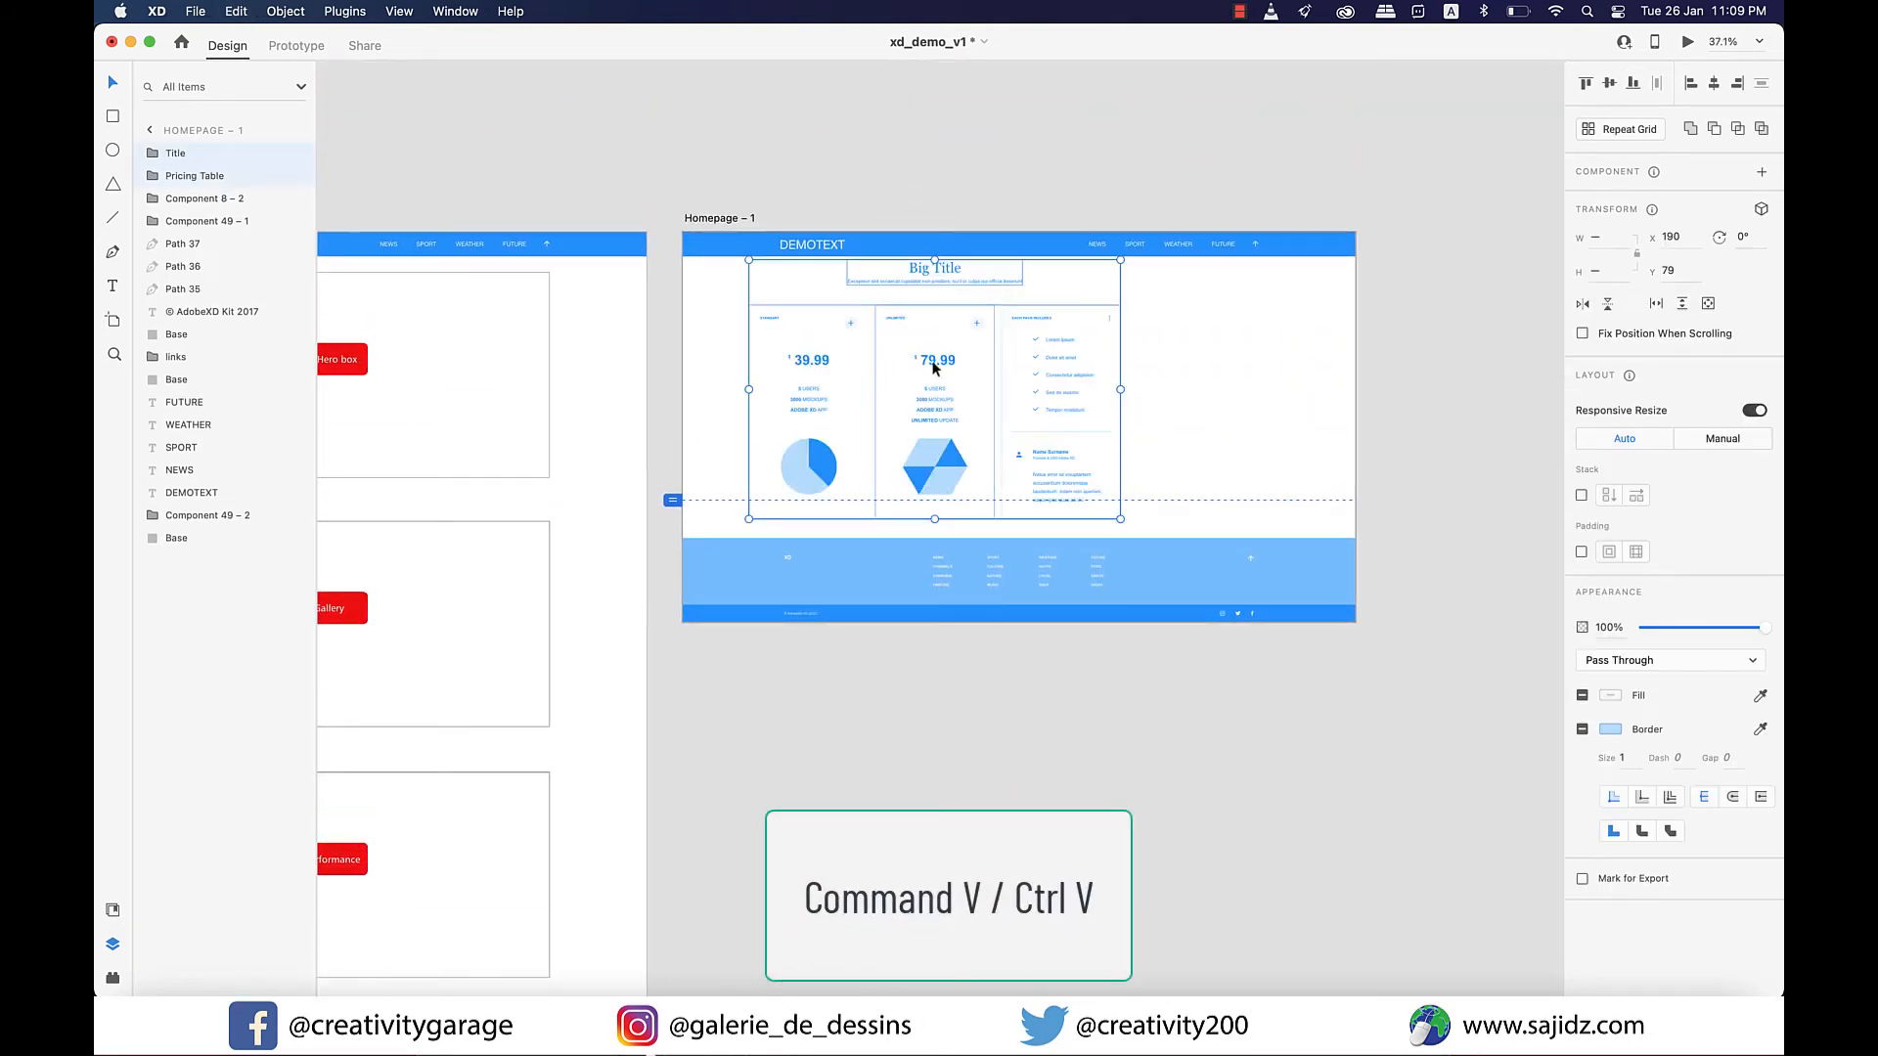
pyautogui.moveTo(931, 359); pyautogui.dragTo(1047, 372)
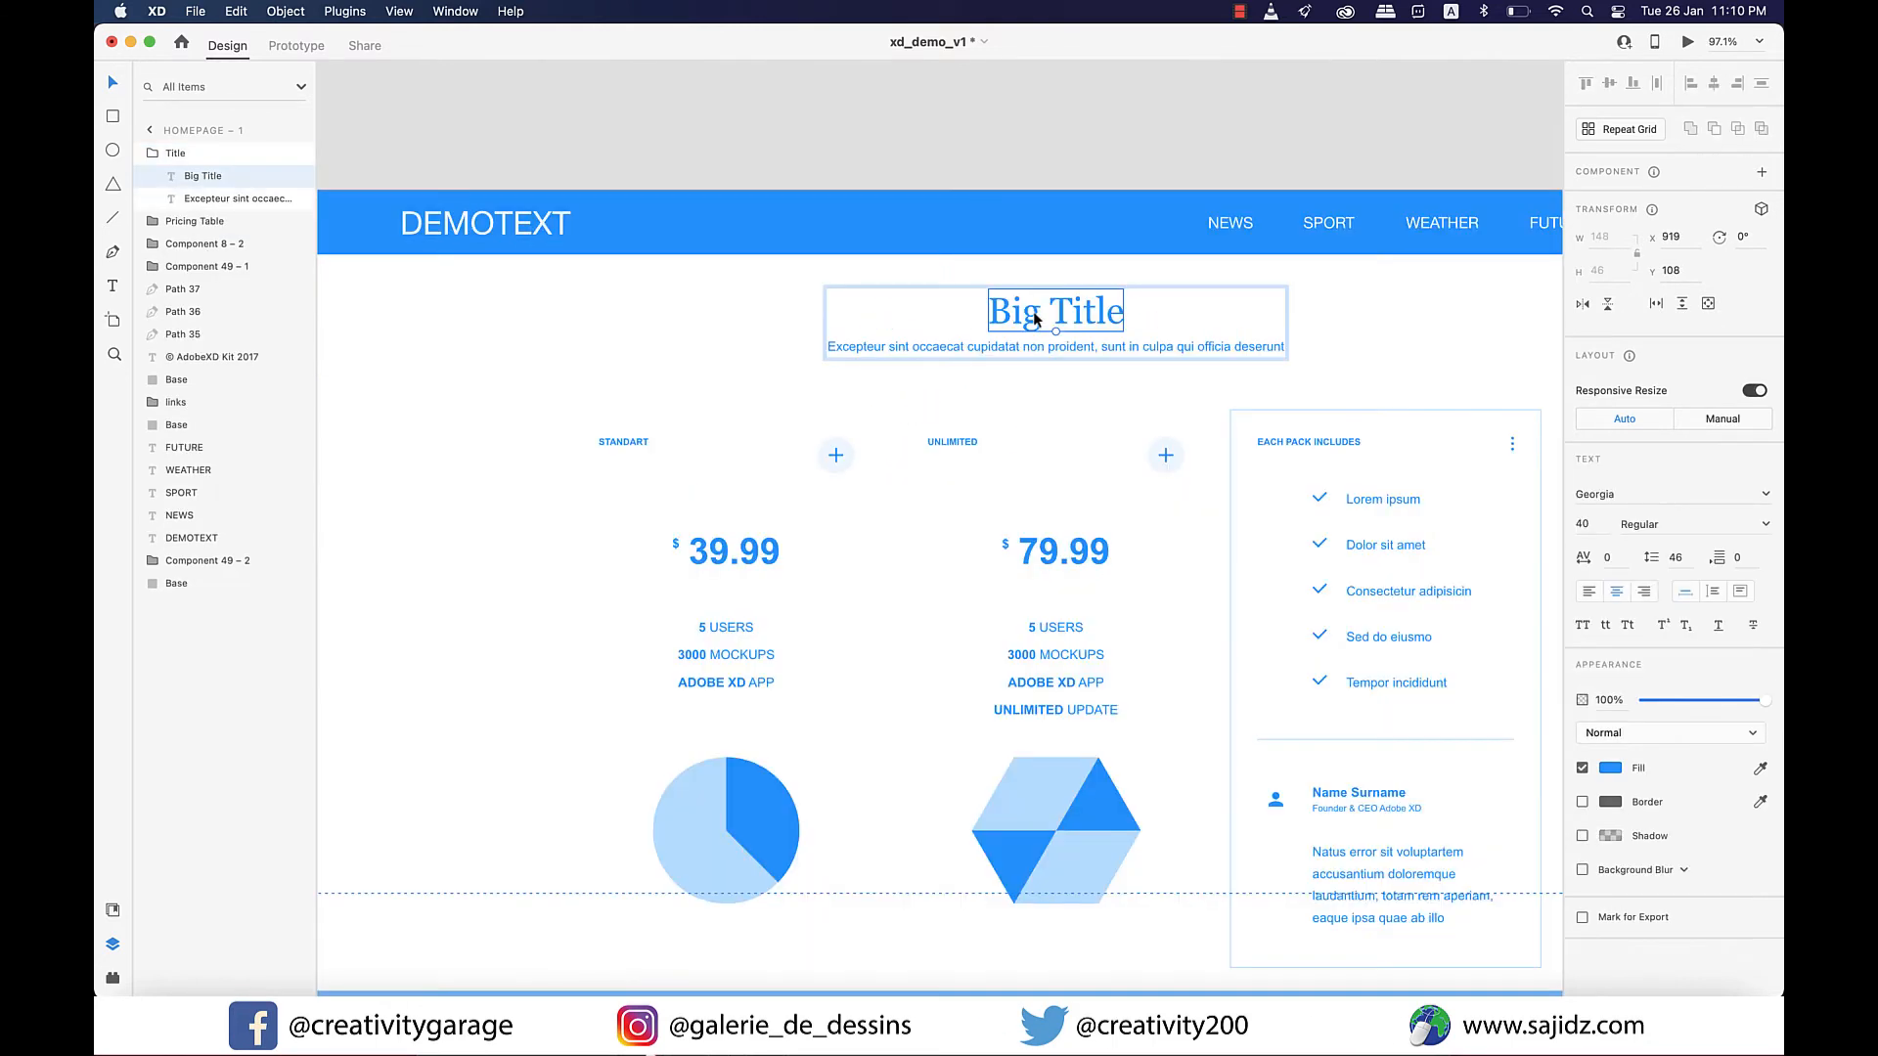
# Replace the Big Title heading above the pricing table on Homepage – 1 with "Packages".
pyautogui.doubleClick(1034, 312)
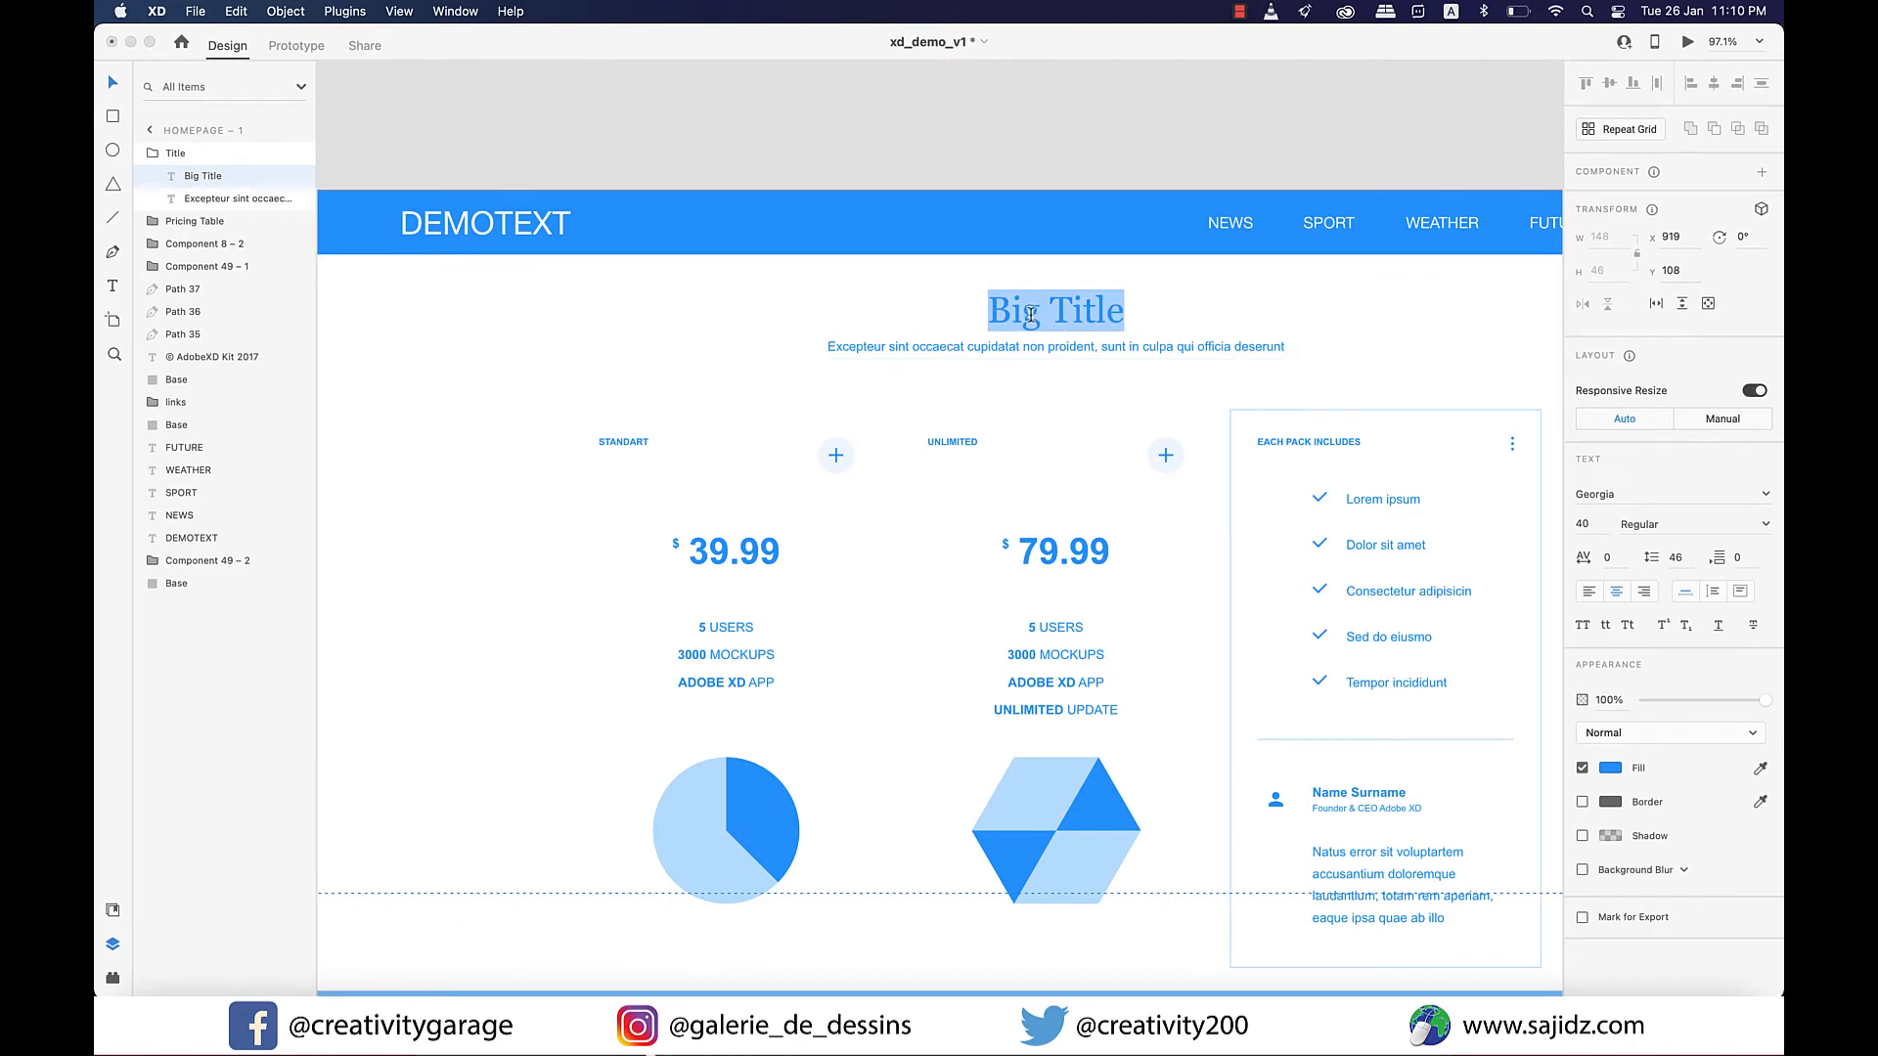
pyautogui.write('Packag')
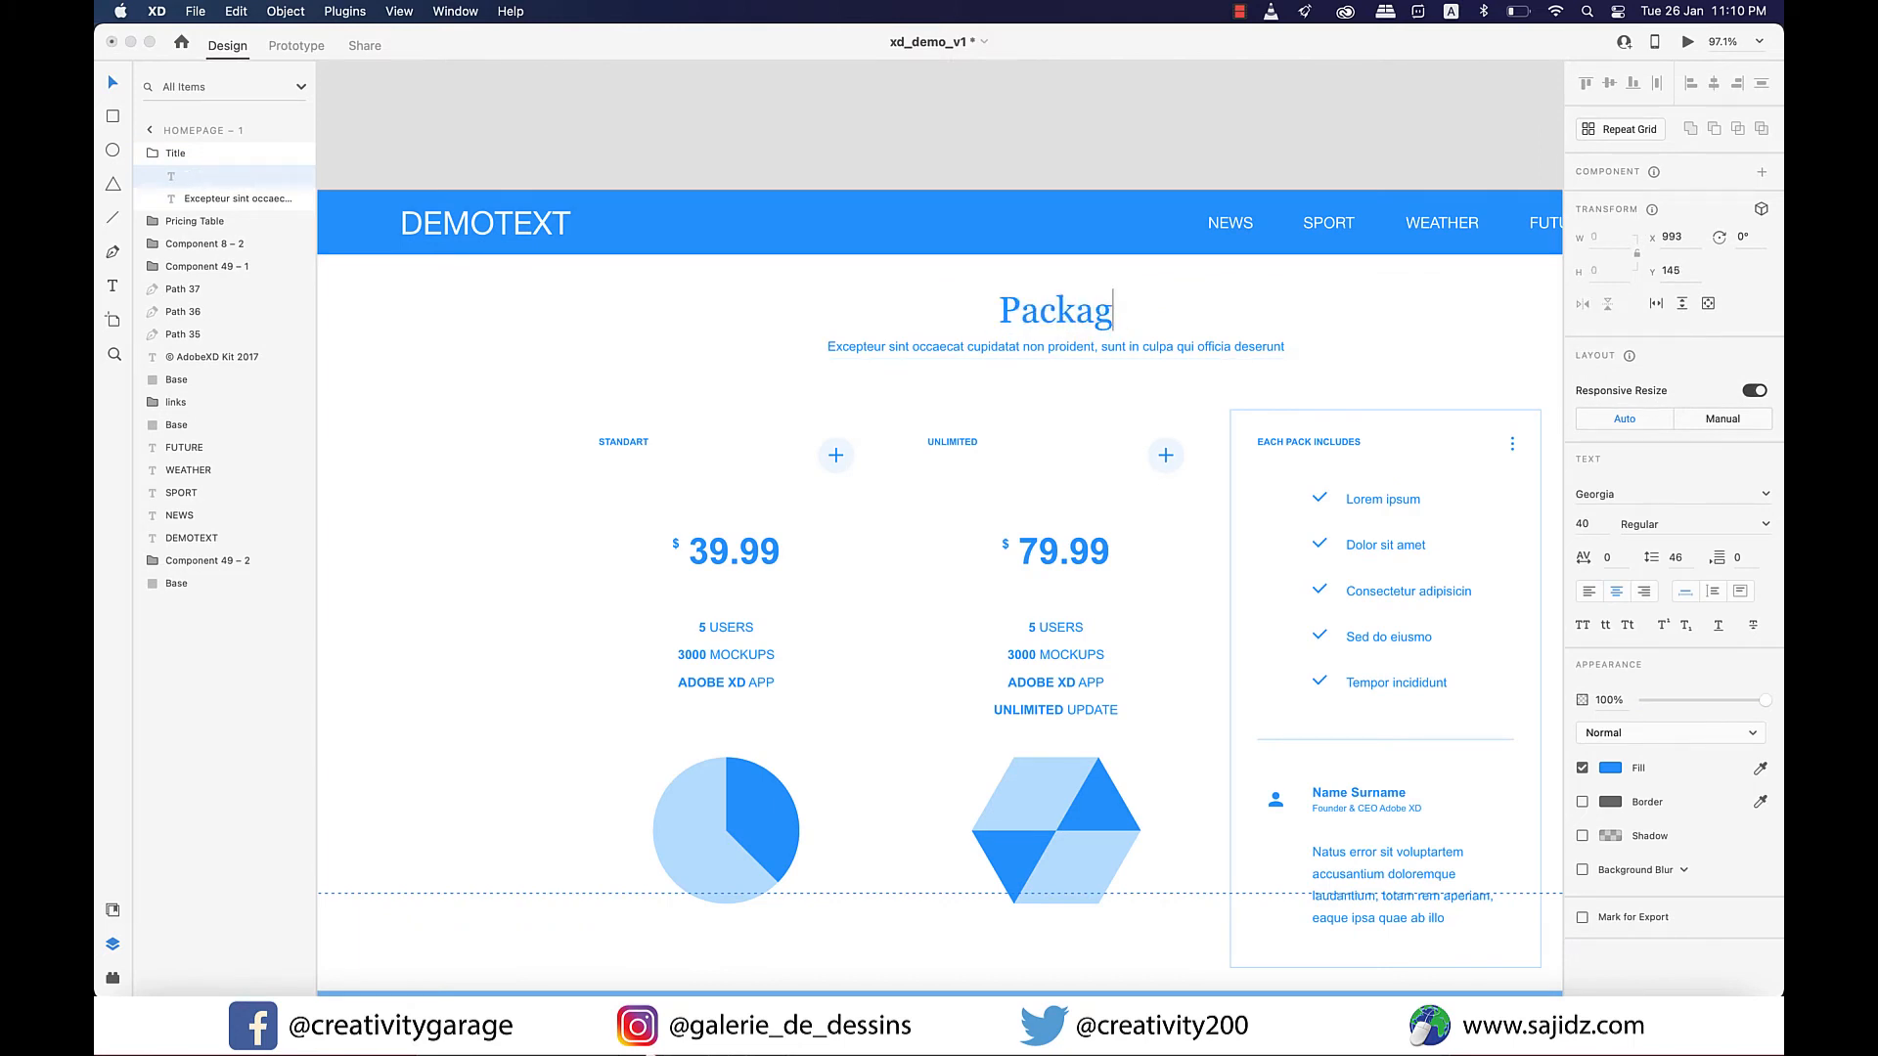
pyautogui.write('es')
pyautogui.press('Escape')
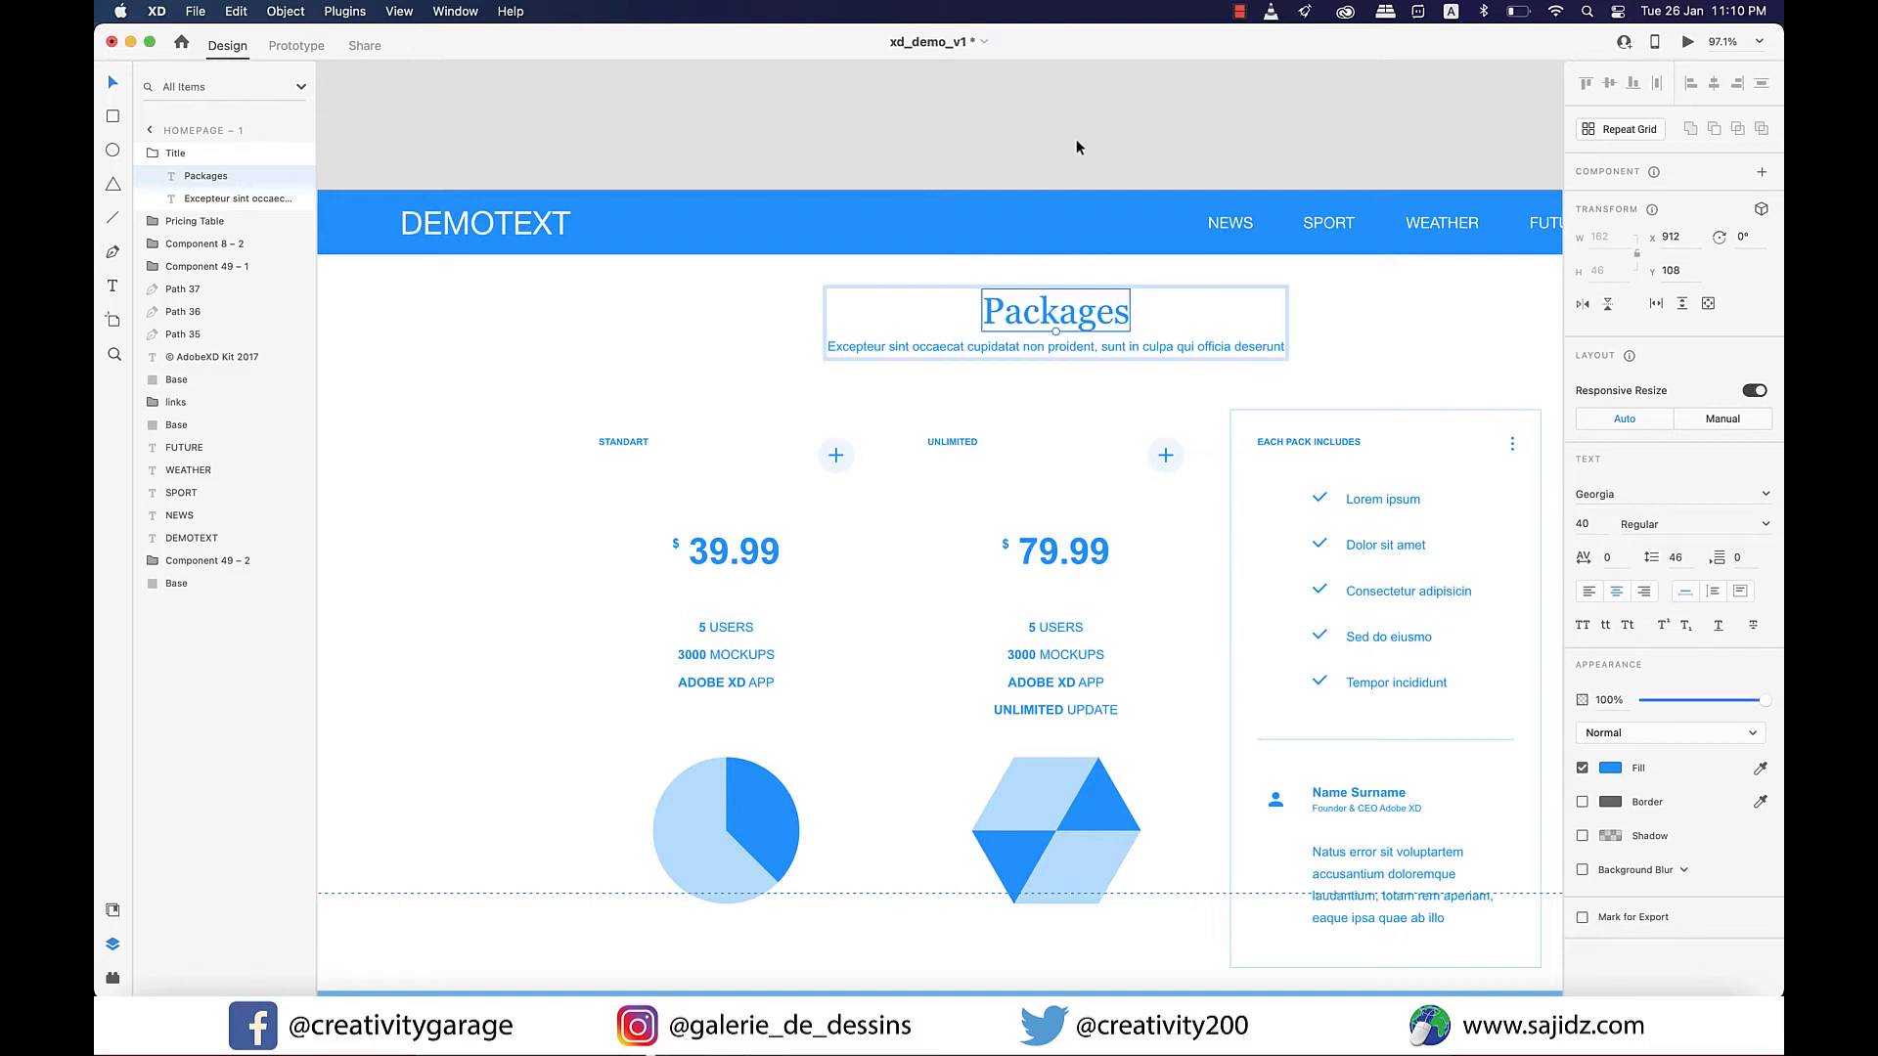
# Change the Product Gallery label on the Homepage artboard's red button to "Packages".
pyautogui.scroll(2, 1000, 421)
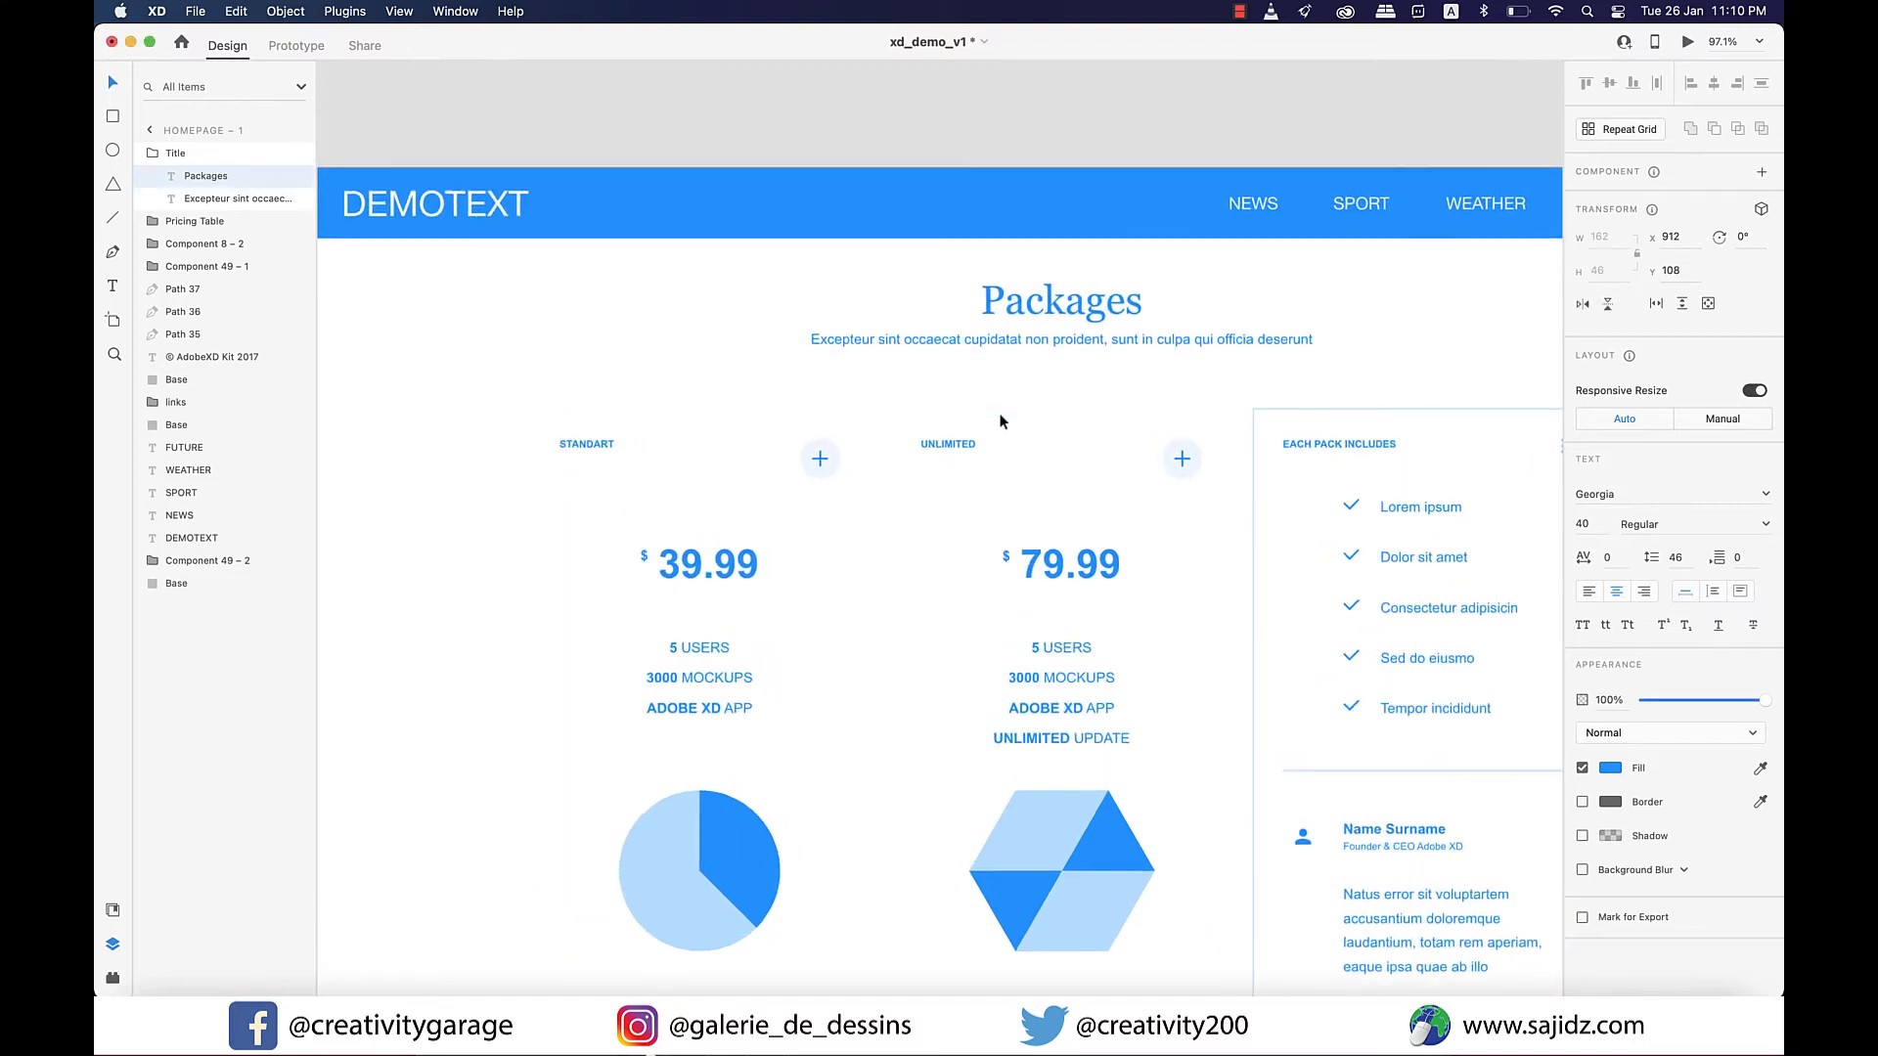
pyautogui.scroll(-5, 999, 421)
pyautogui.hscroll(-8, 999, 421)
pyautogui.scroll(7, 861, 821)
pyautogui.scroll(-1, 861, 820)
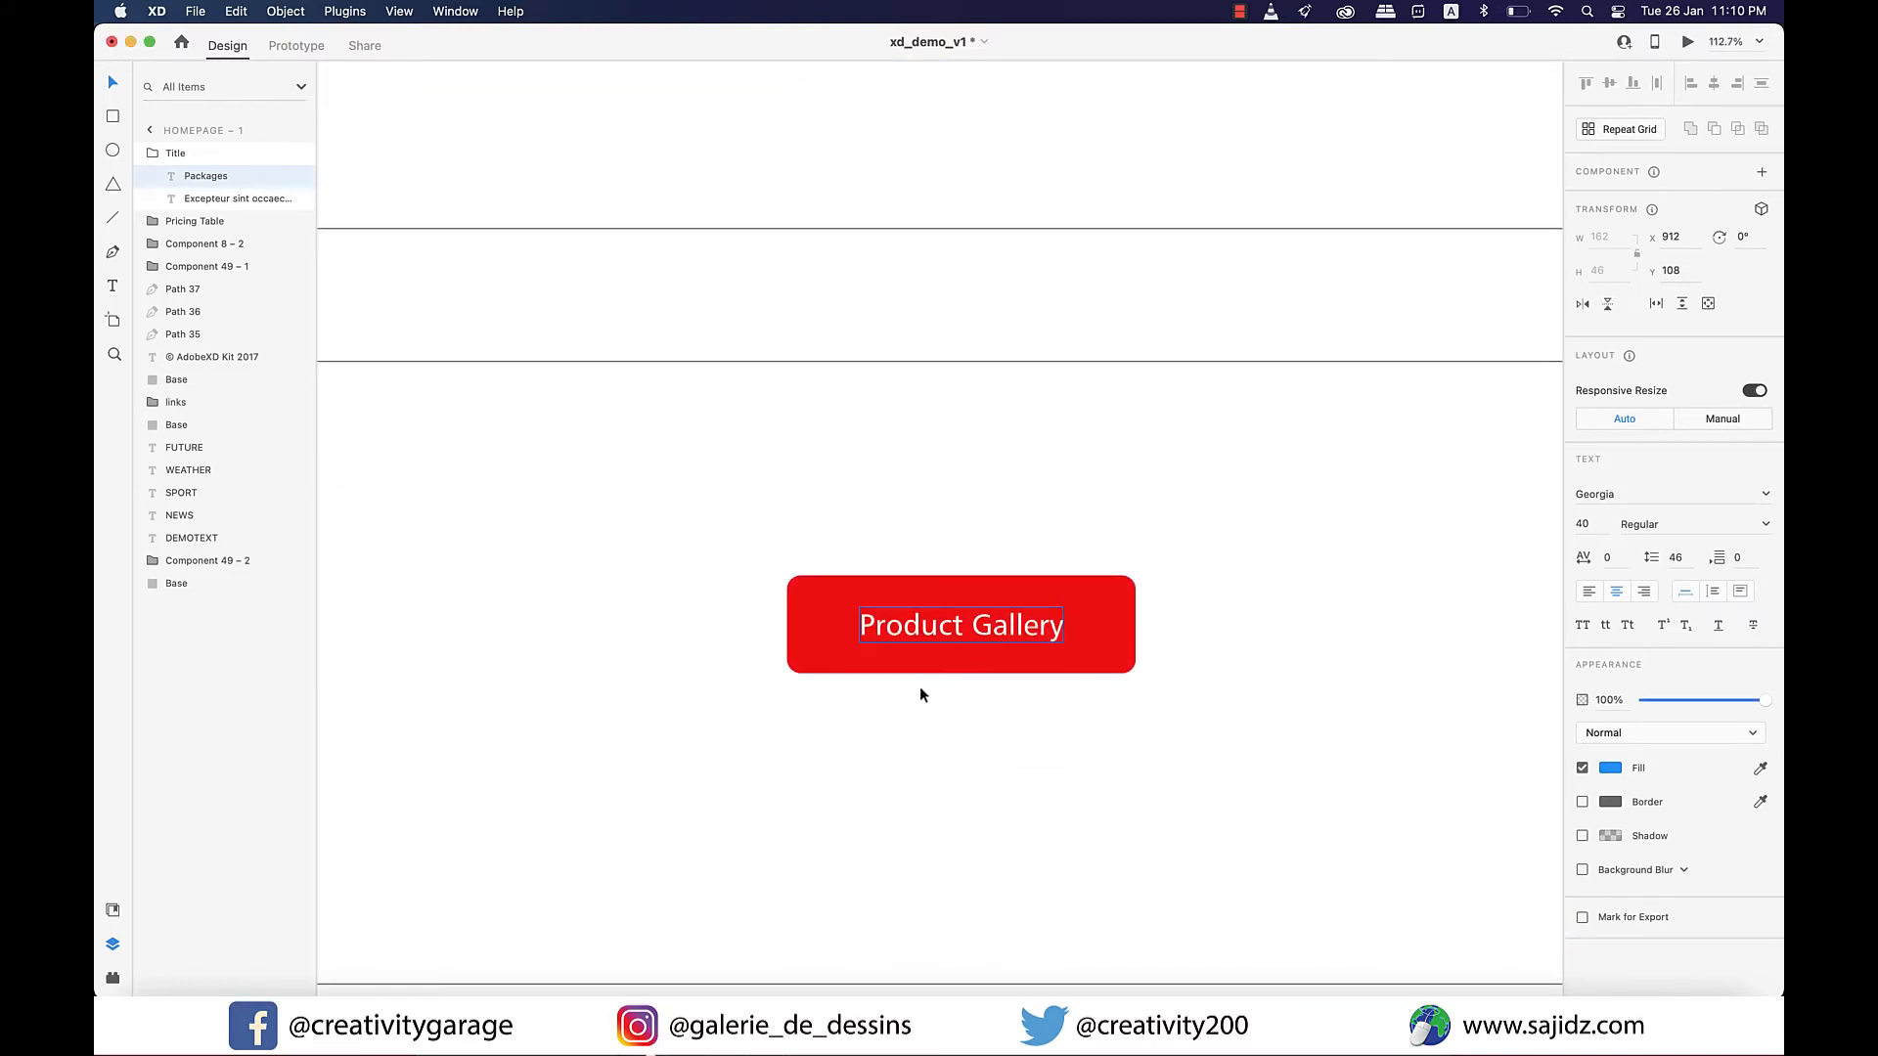
pyautogui.doubleClick(966, 628)
pyautogui.press('super+a')
pyautogui.write('Packages')
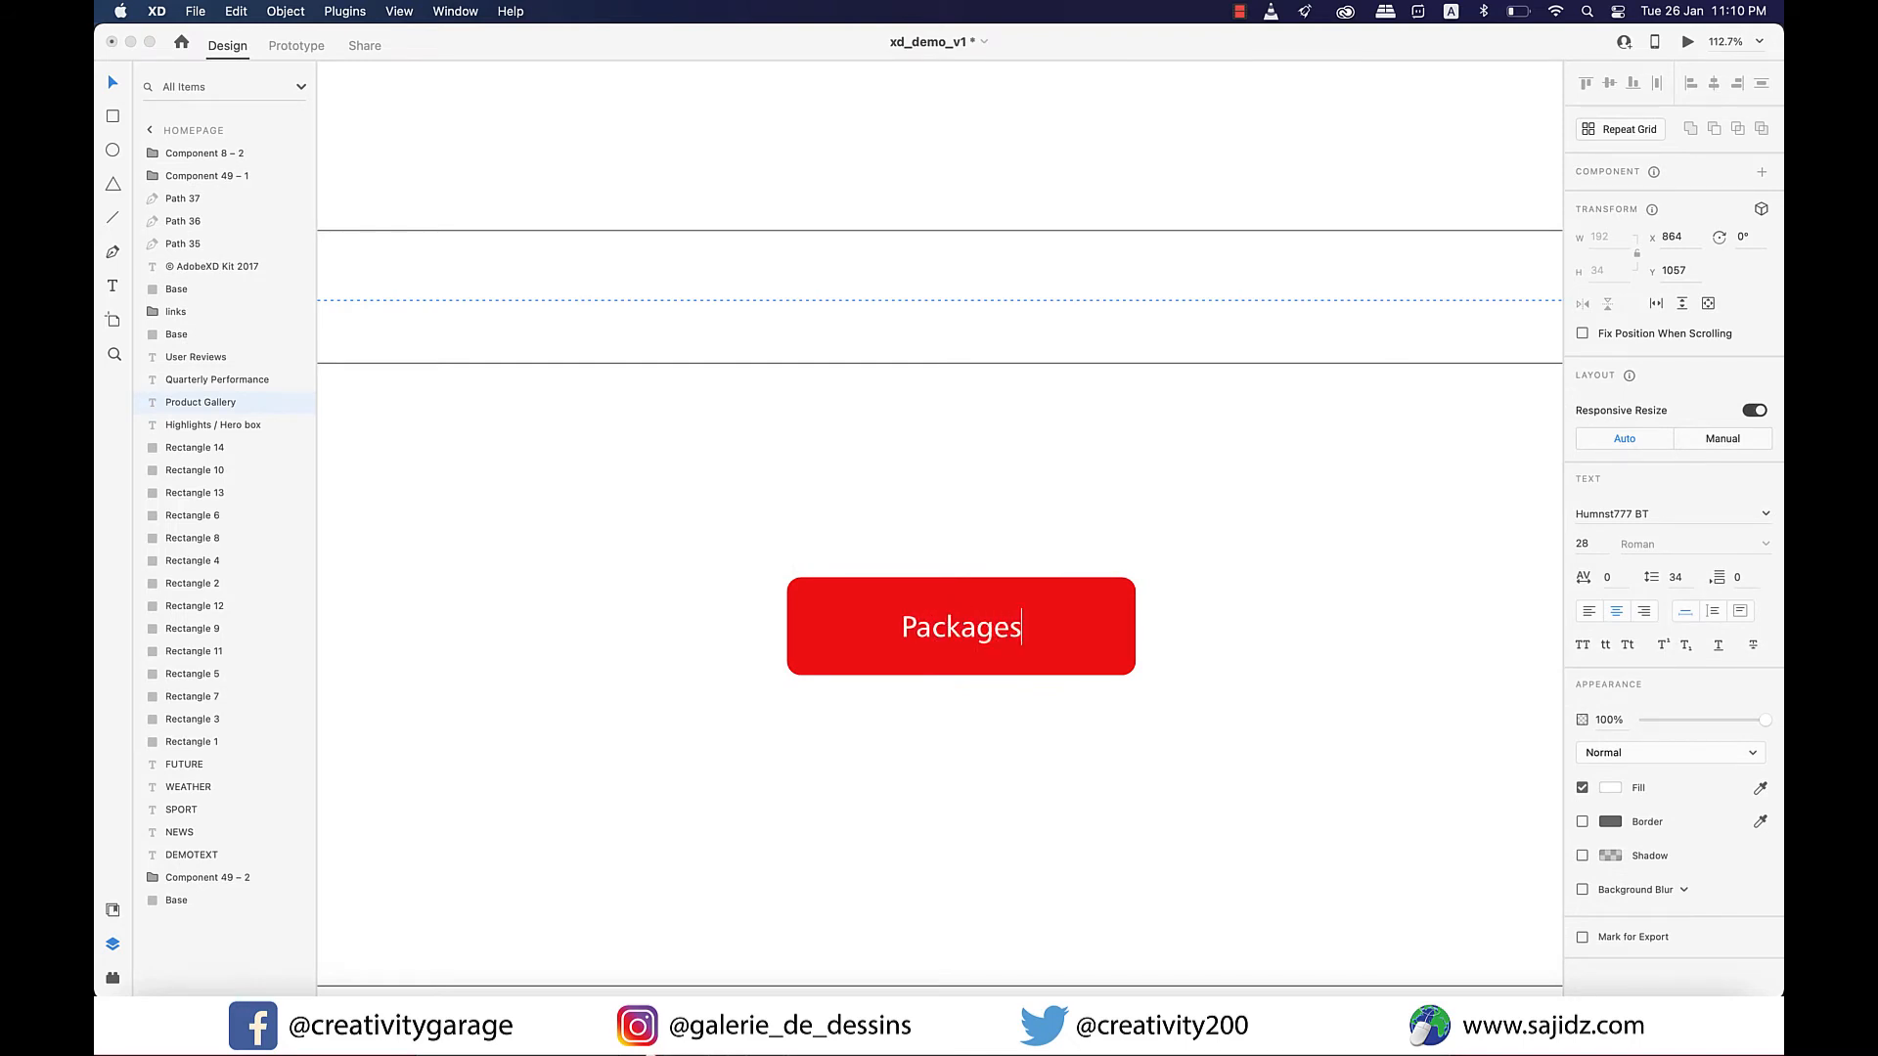
pyautogui.press('Escape')
# Switch to prototyping and link the Homepage's red Packages button to the Homepage – 1 artboard with a tap transition.
pyautogui.scroll(2, 989, 730)
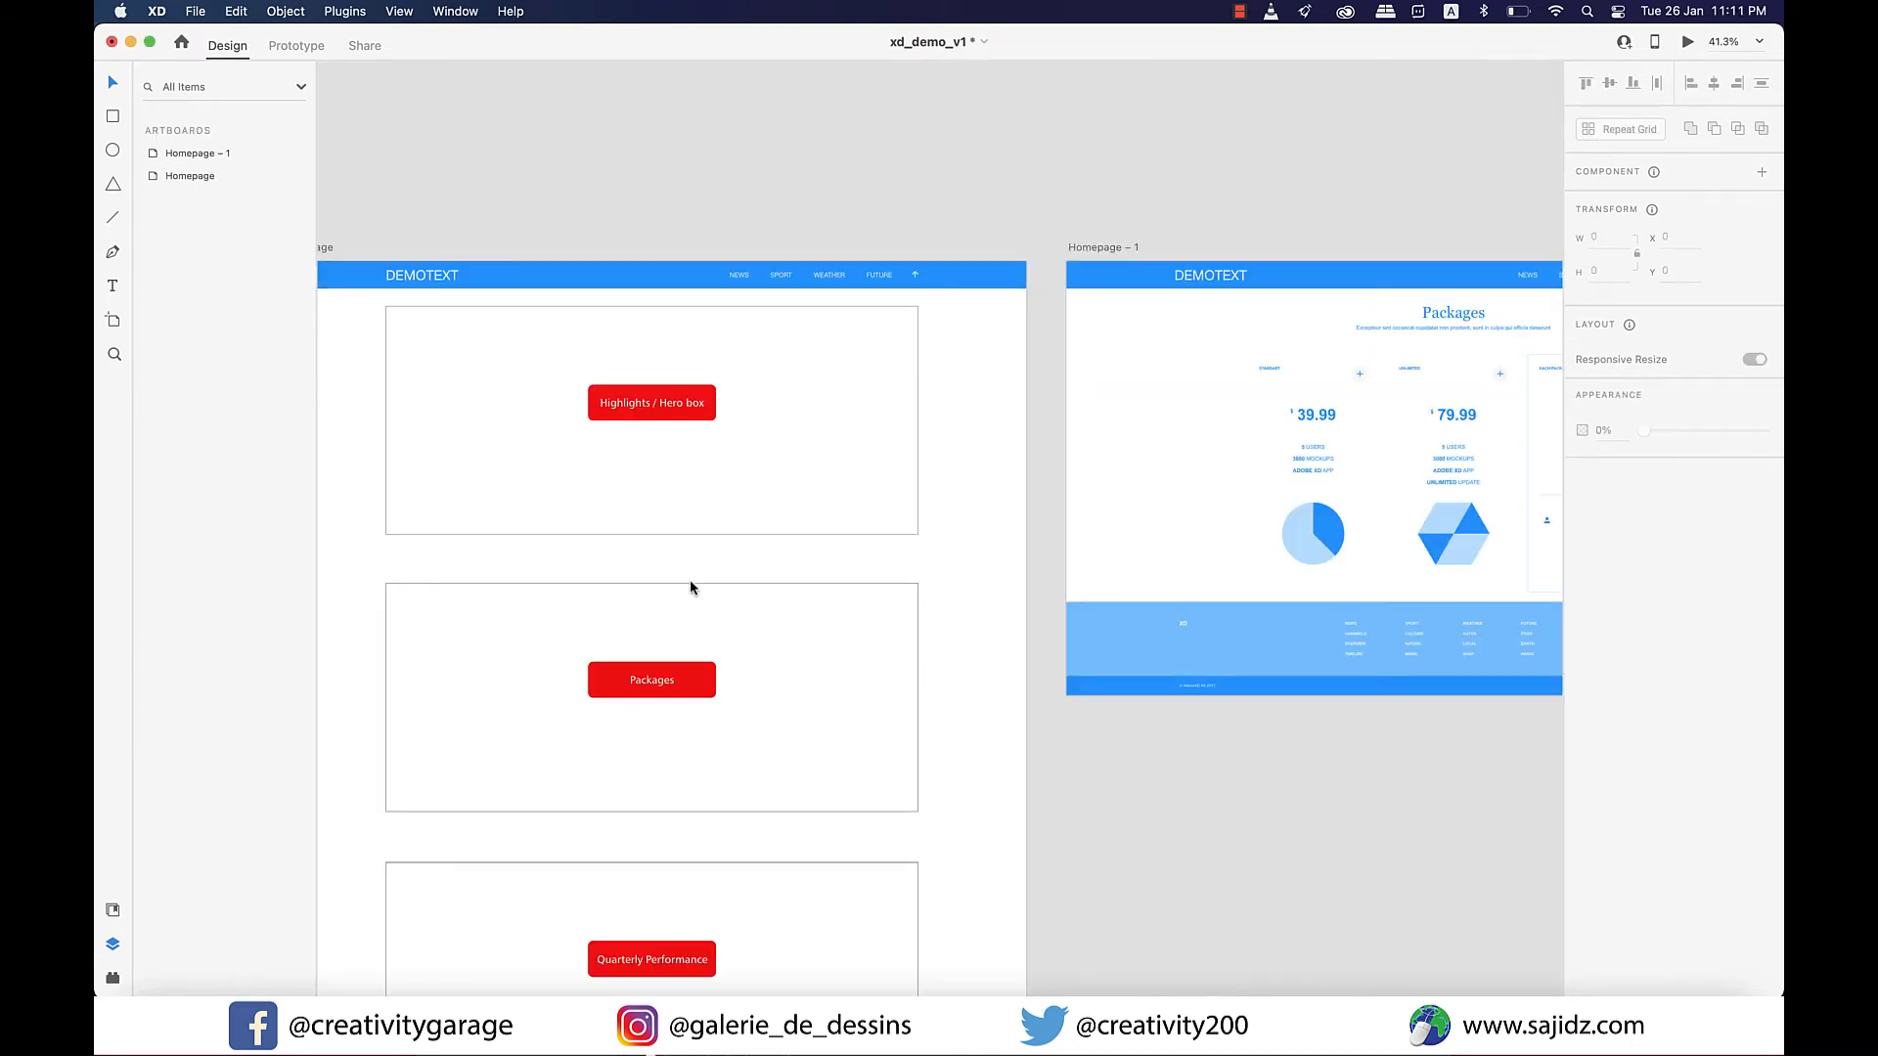
pyautogui.click(285, 47)
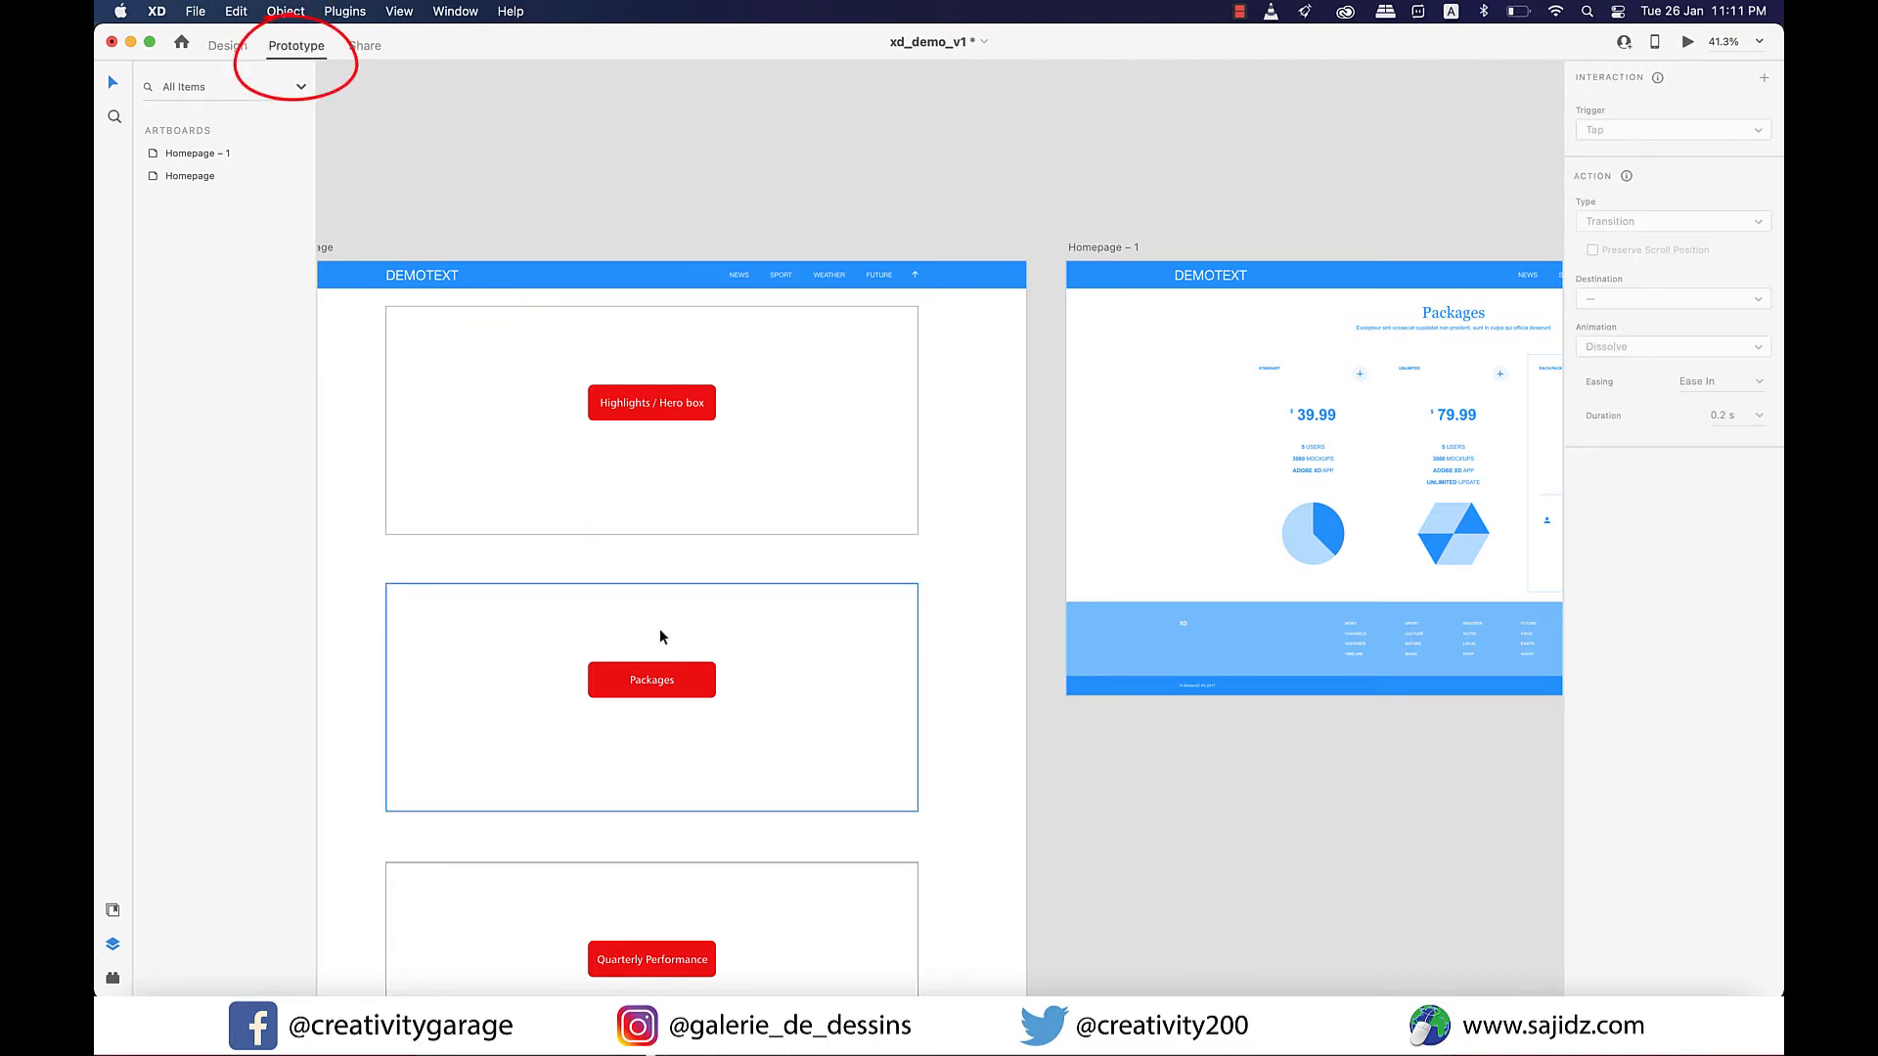
pyautogui.click(700, 694)
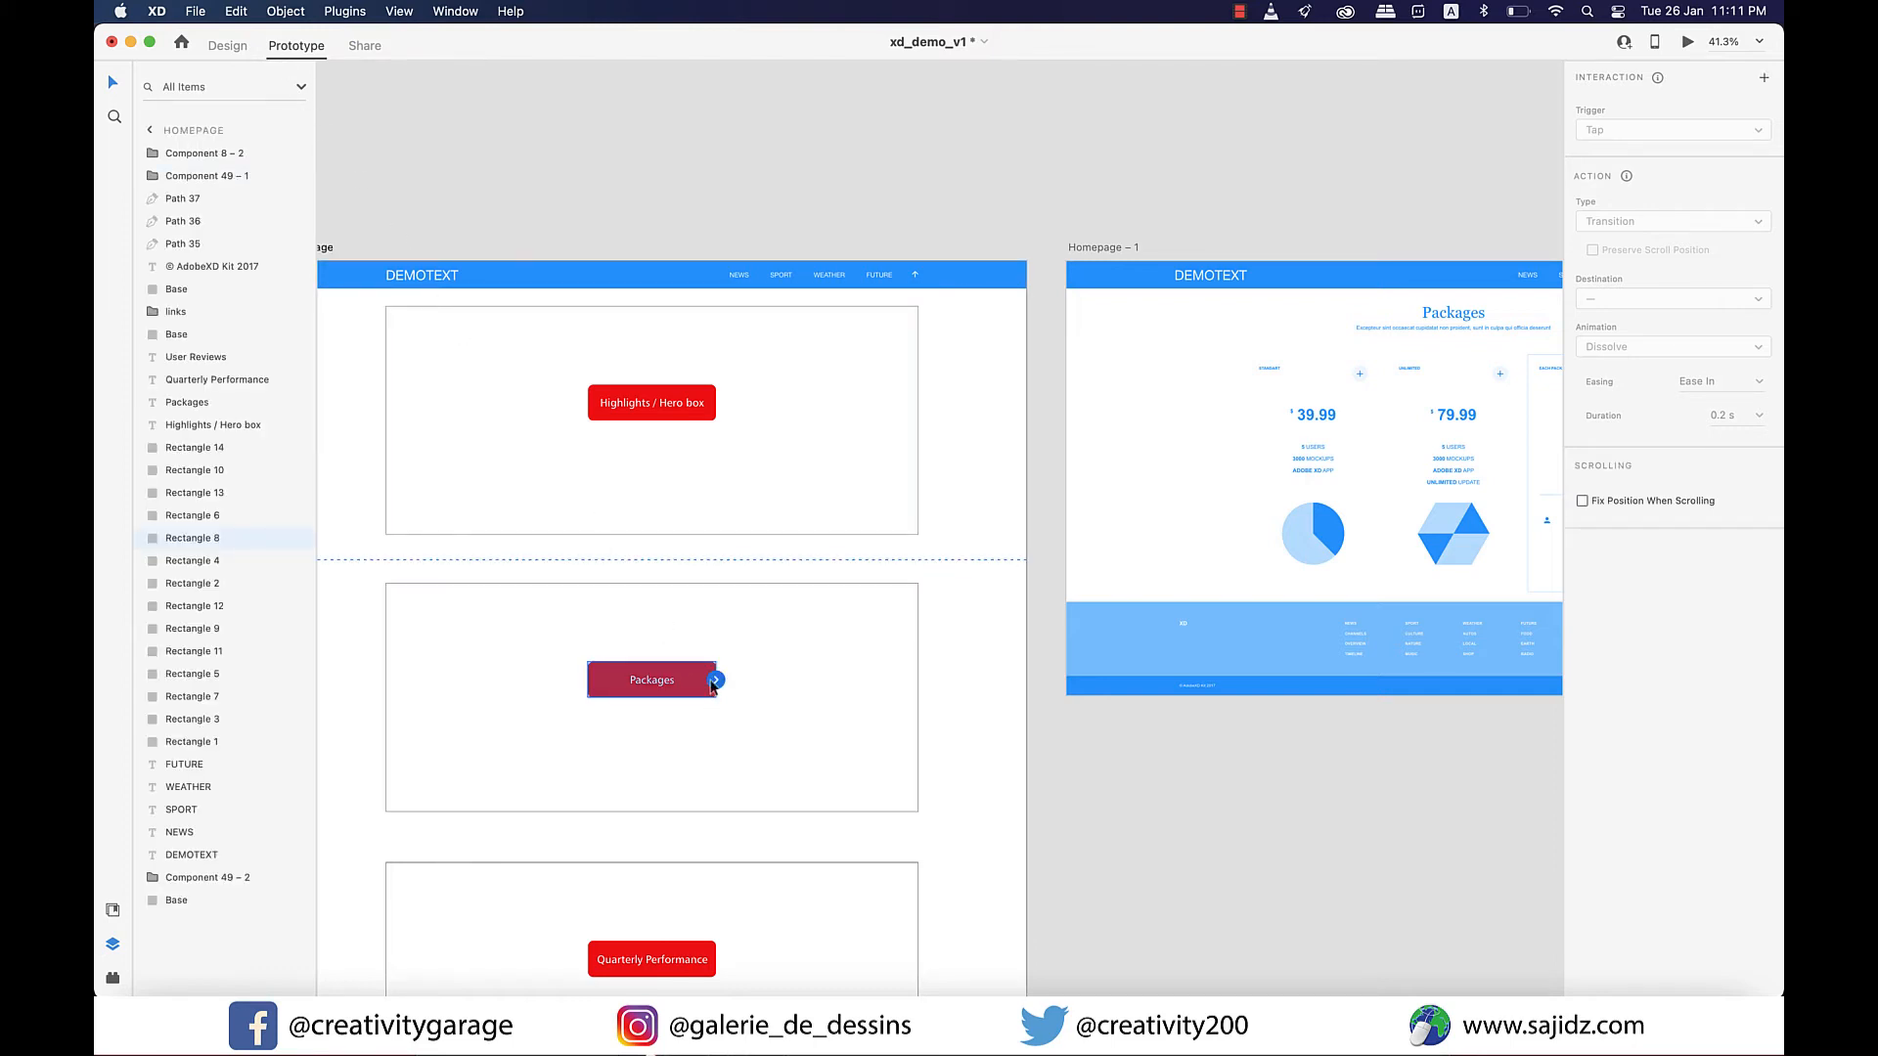
pyautogui.moveTo(713, 685); pyautogui.dragTo(1077, 555)
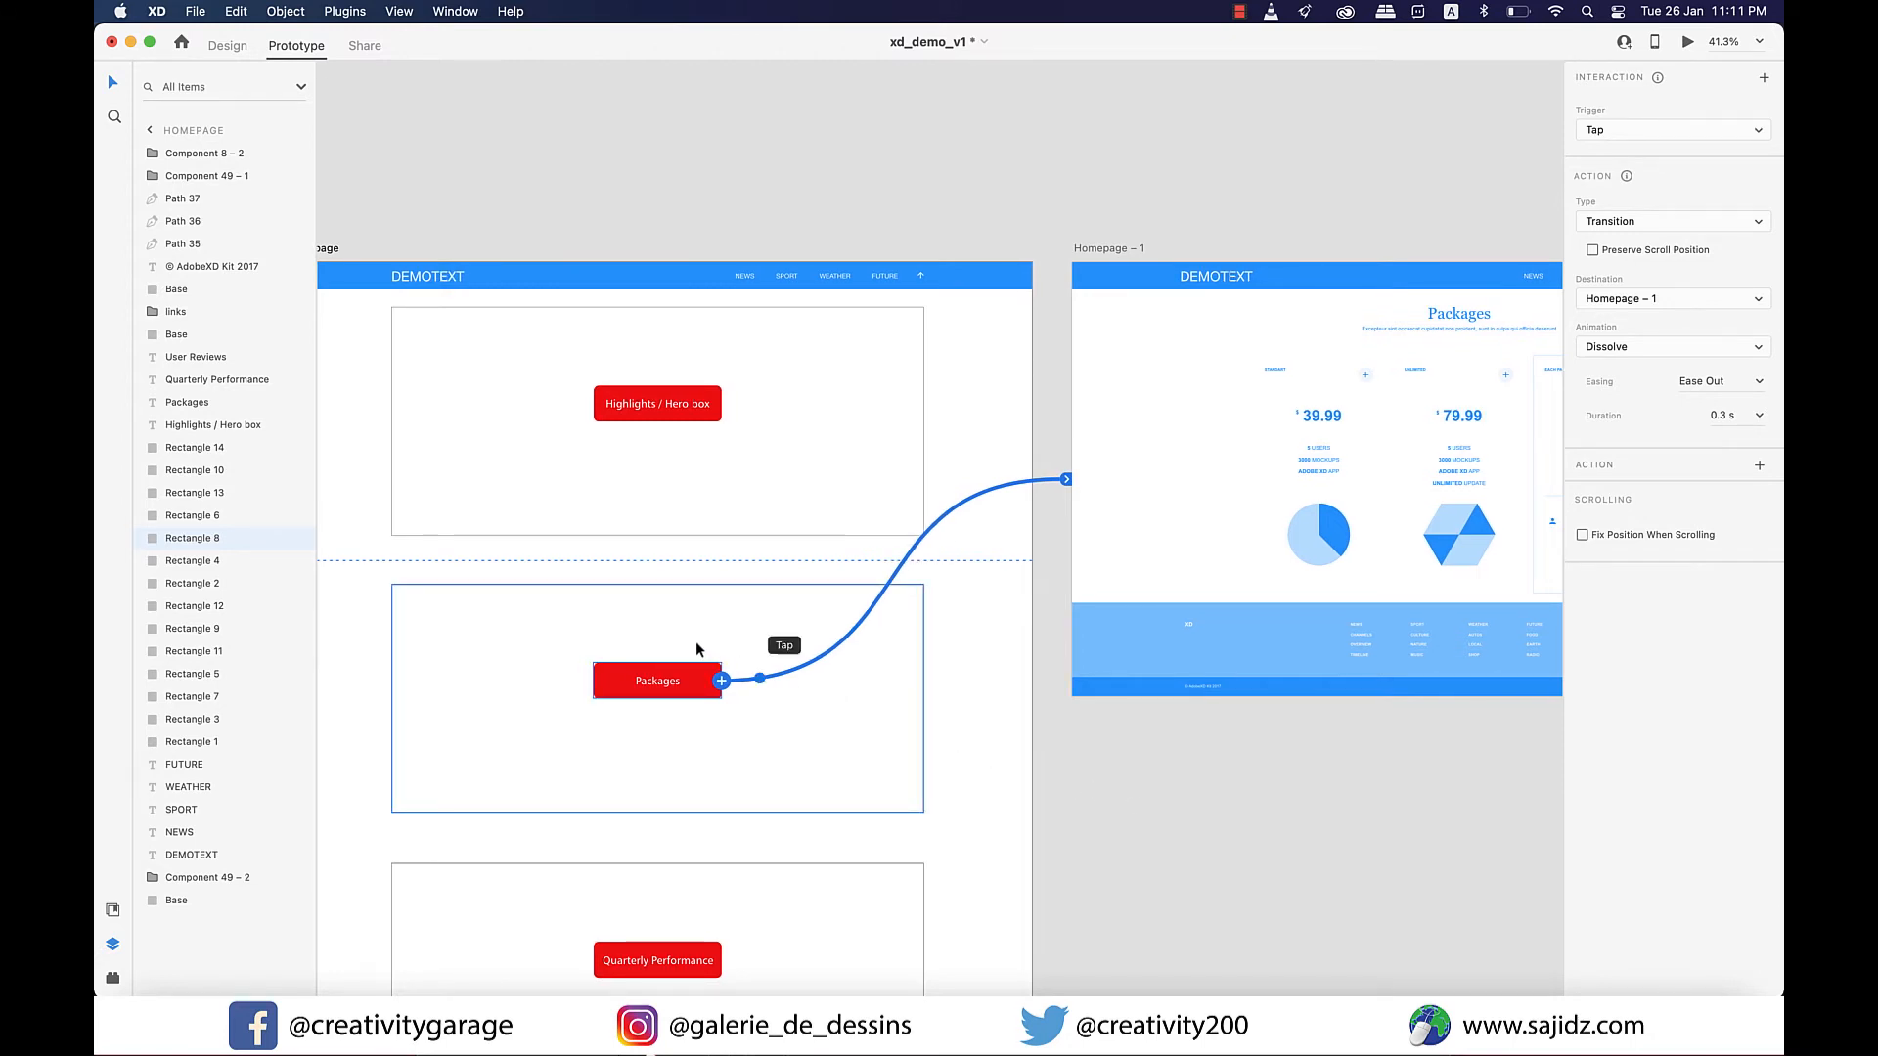
# Link the DEMOTEXT logo in the Homepage – 1 header back to the Homepage artboard.
pyautogui.scroll(-2, 698, 647)
pyautogui.hscroll(-3, 696, 643)
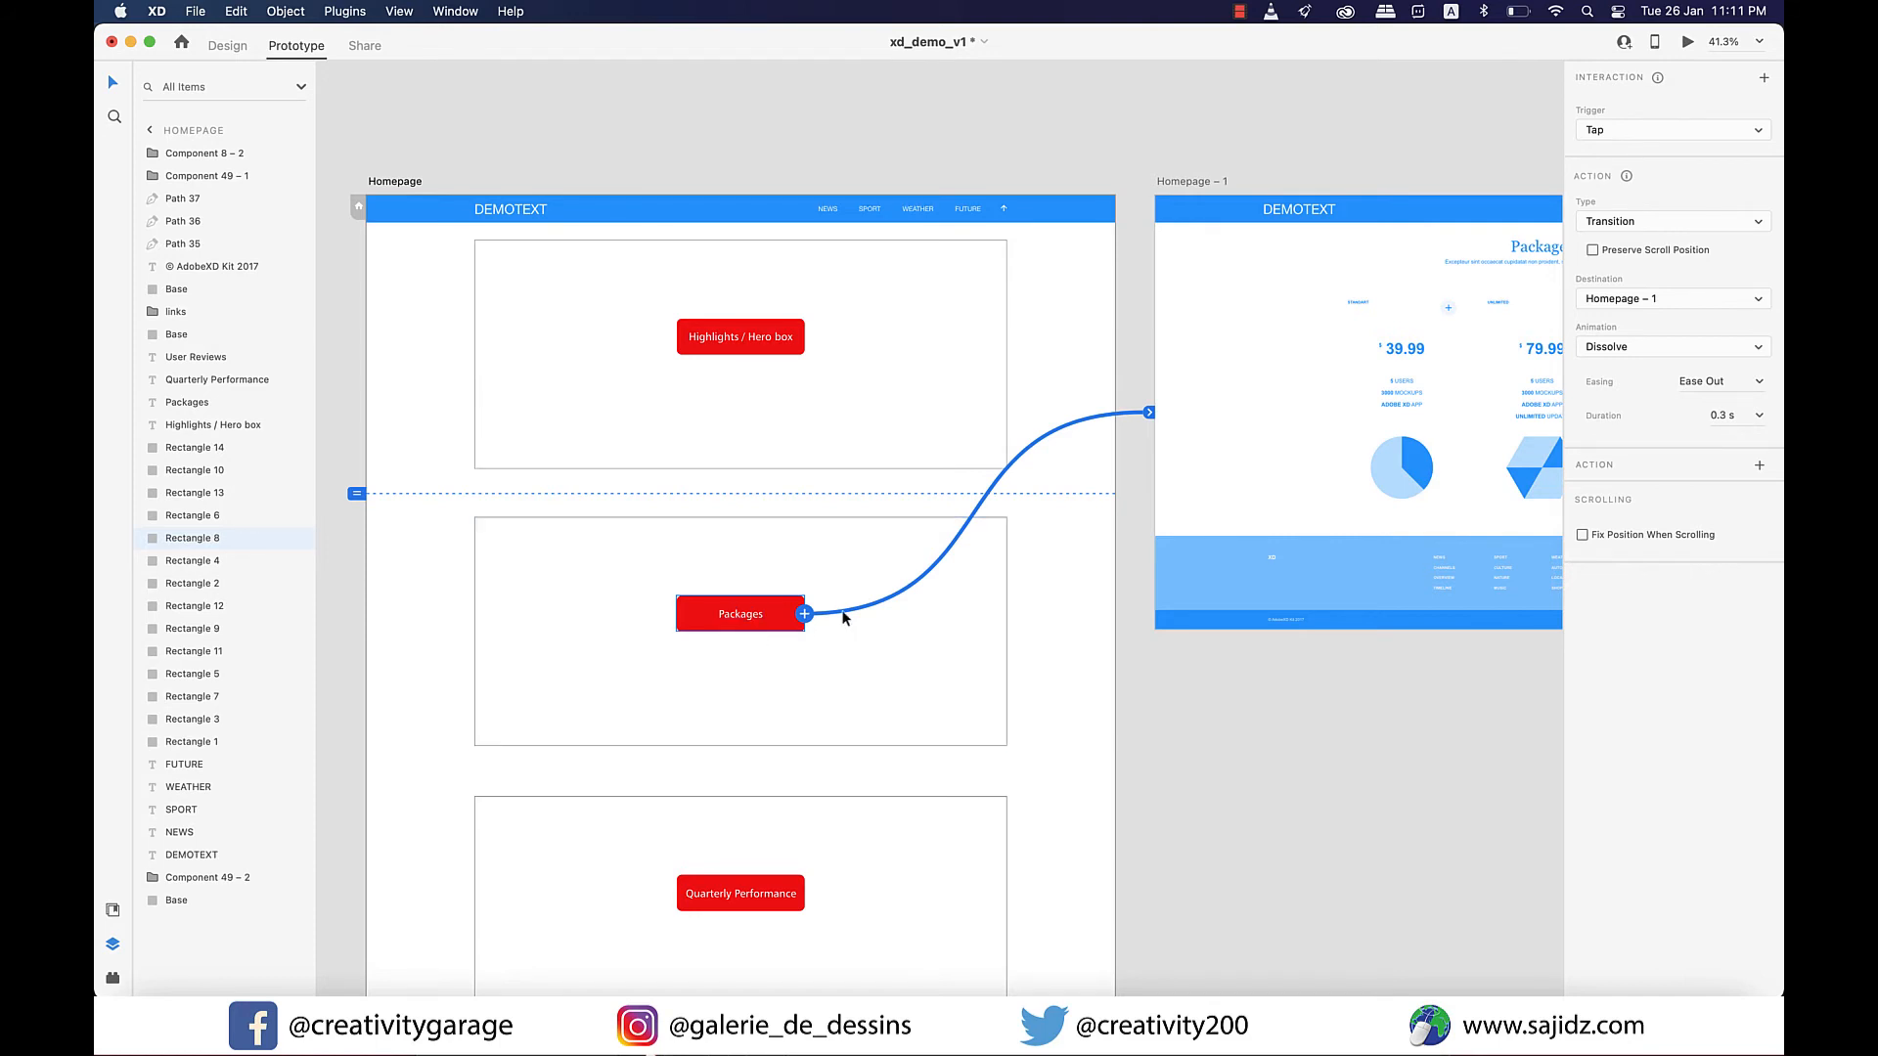
pyautogui.hscroll(3, 980, 579)
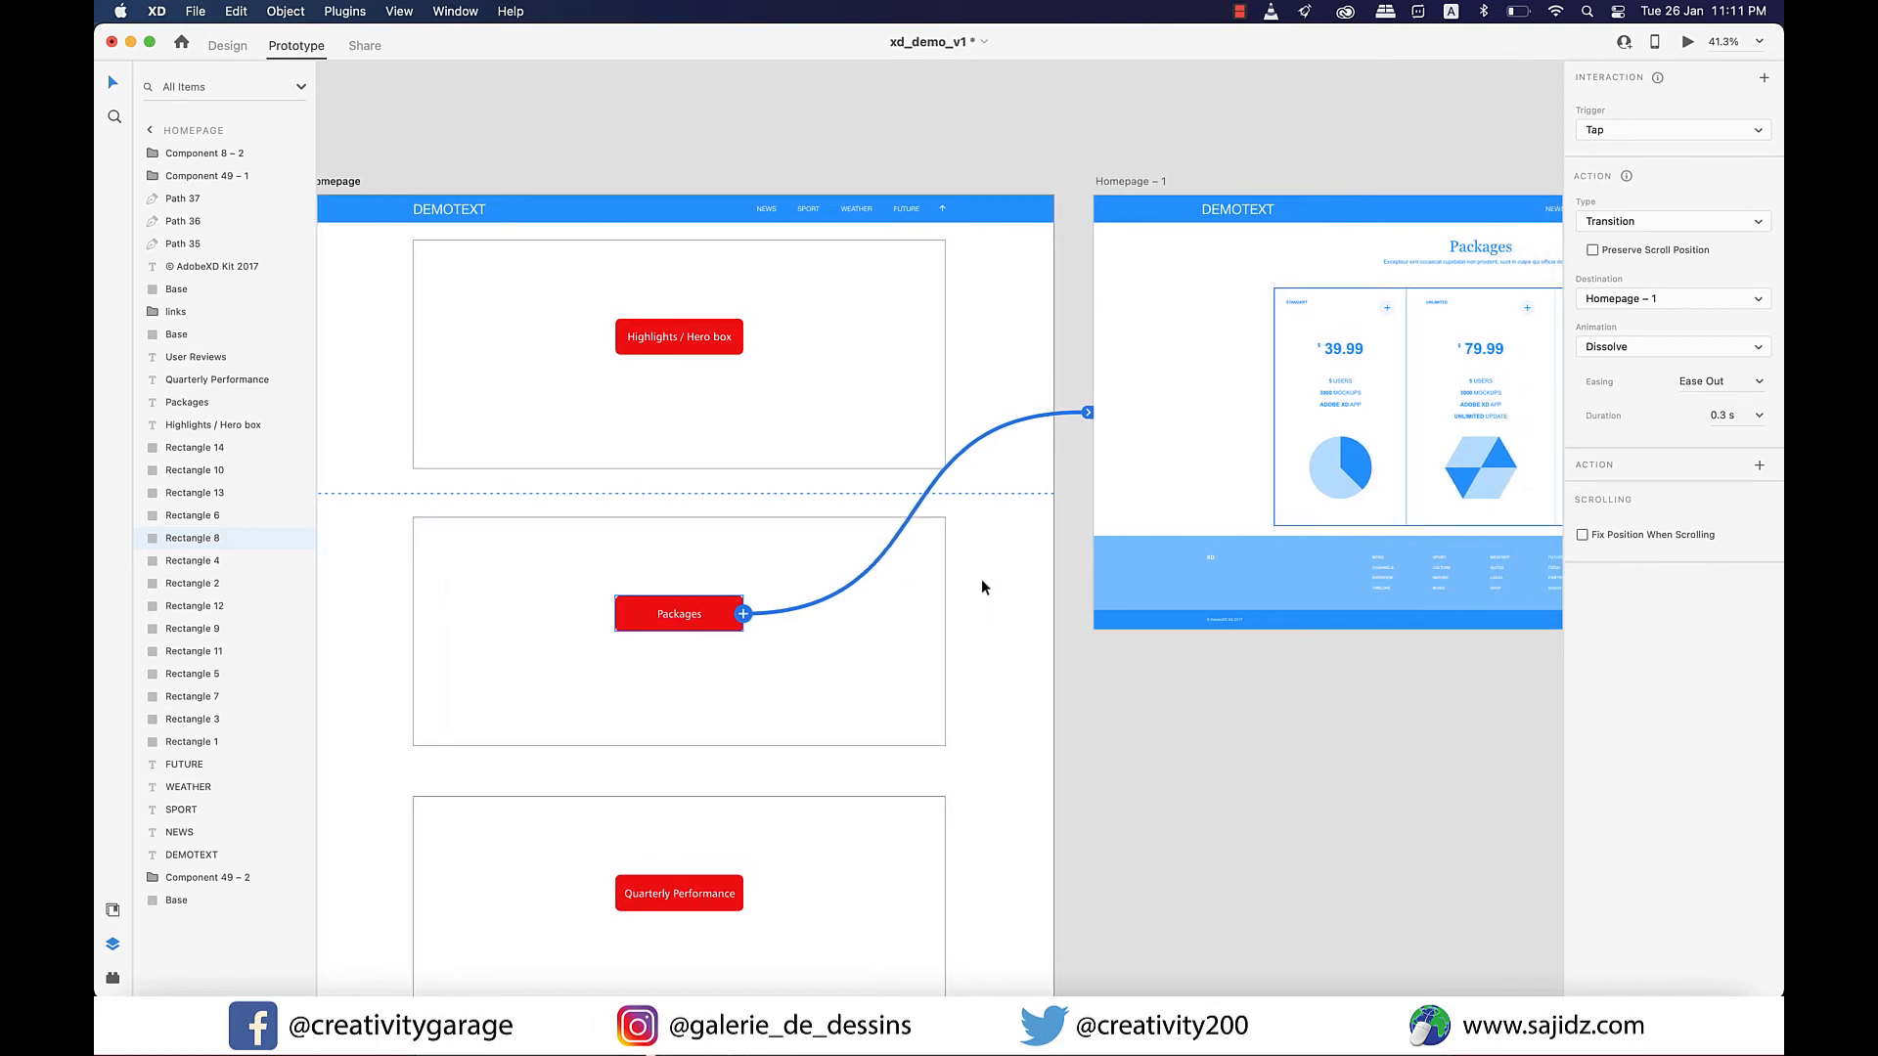
pyautogui.hscroll(3, 1294, 454)
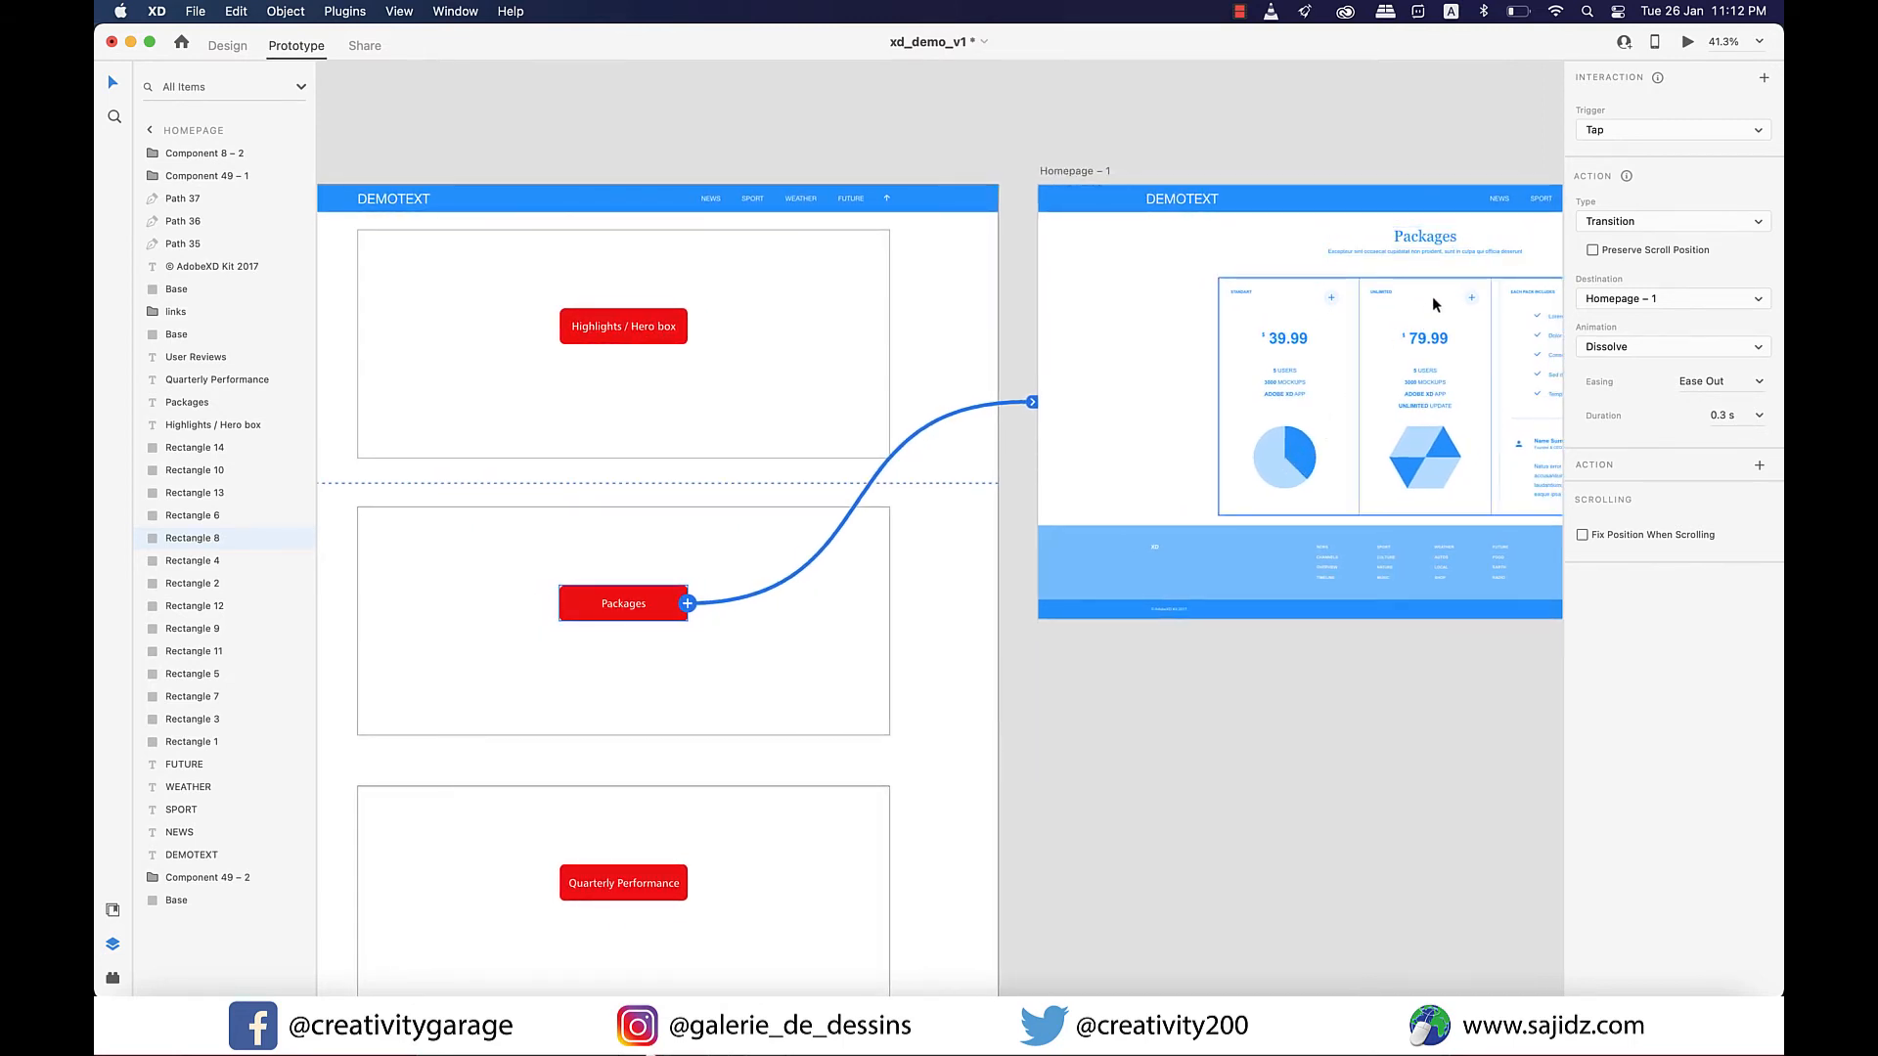
pyautogui.hscroll(3, 1435, 304)
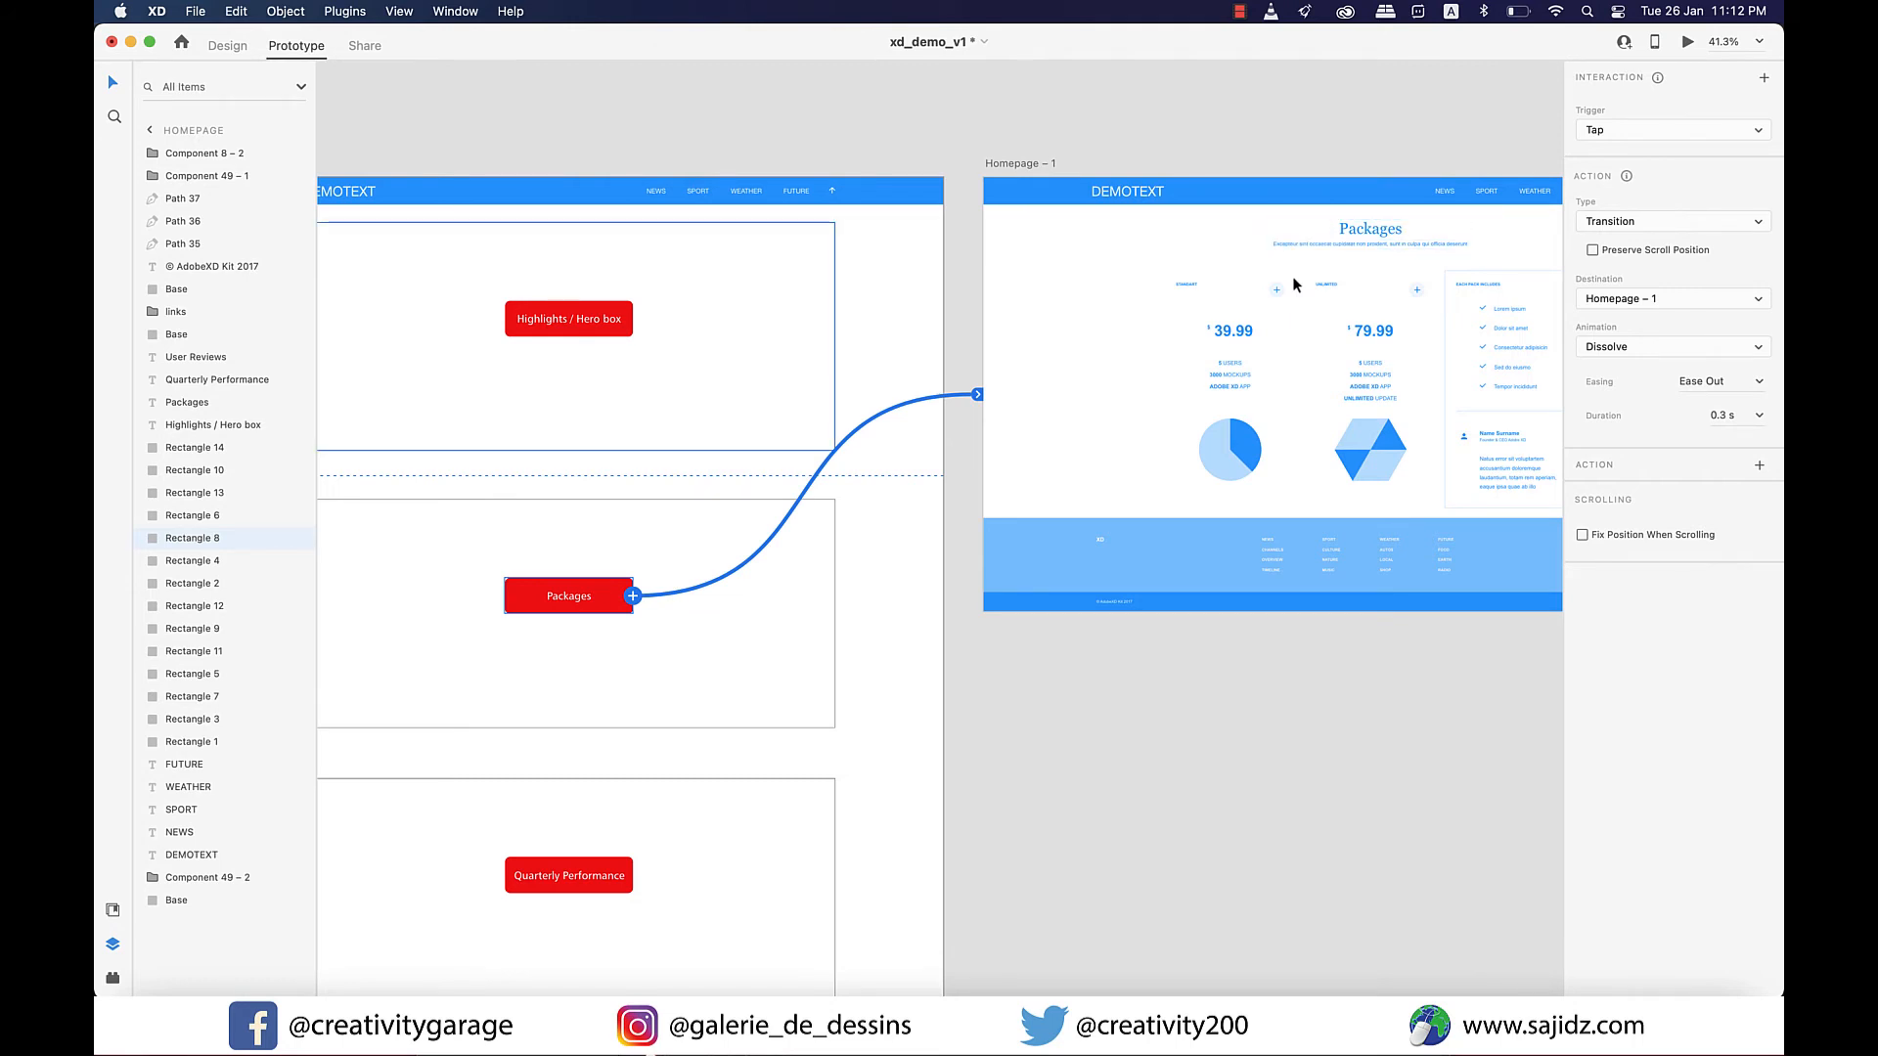
pyautogui.scroll(1, 1293, 275)
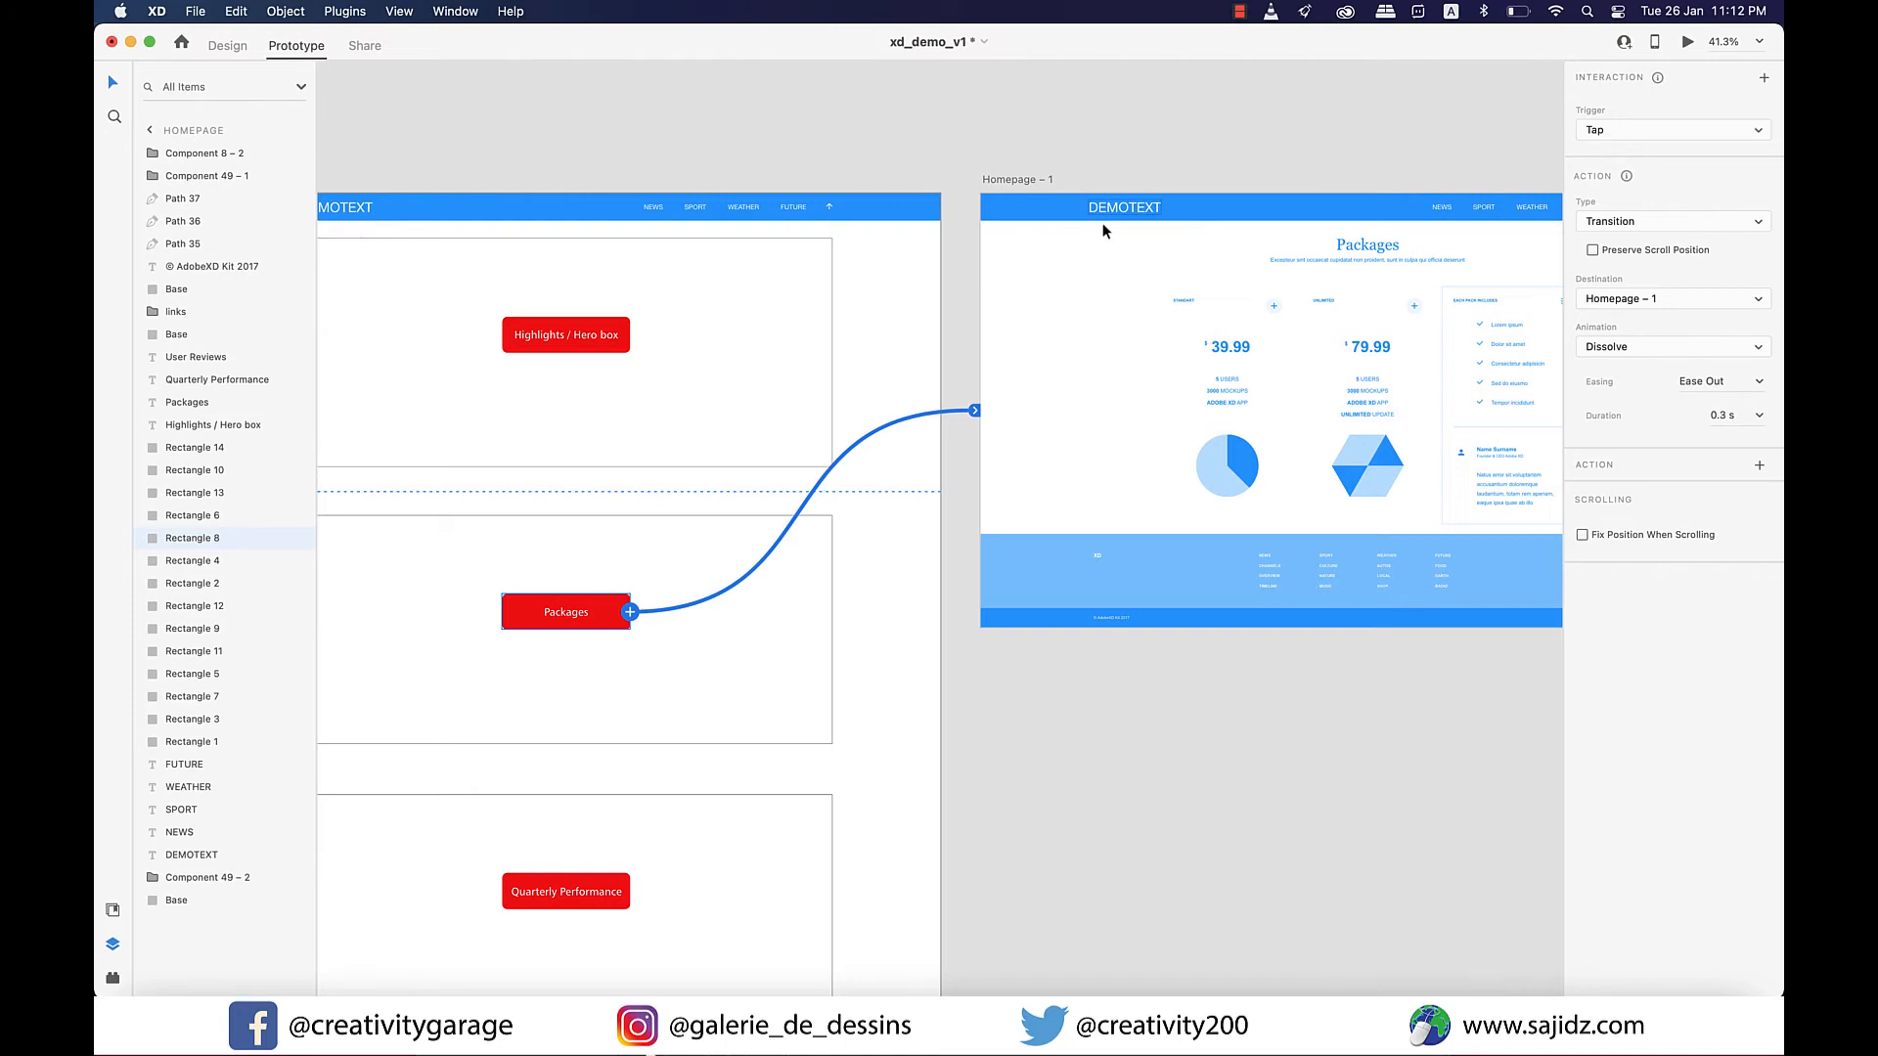
pyautogui.scroll(2, 1103, 231)
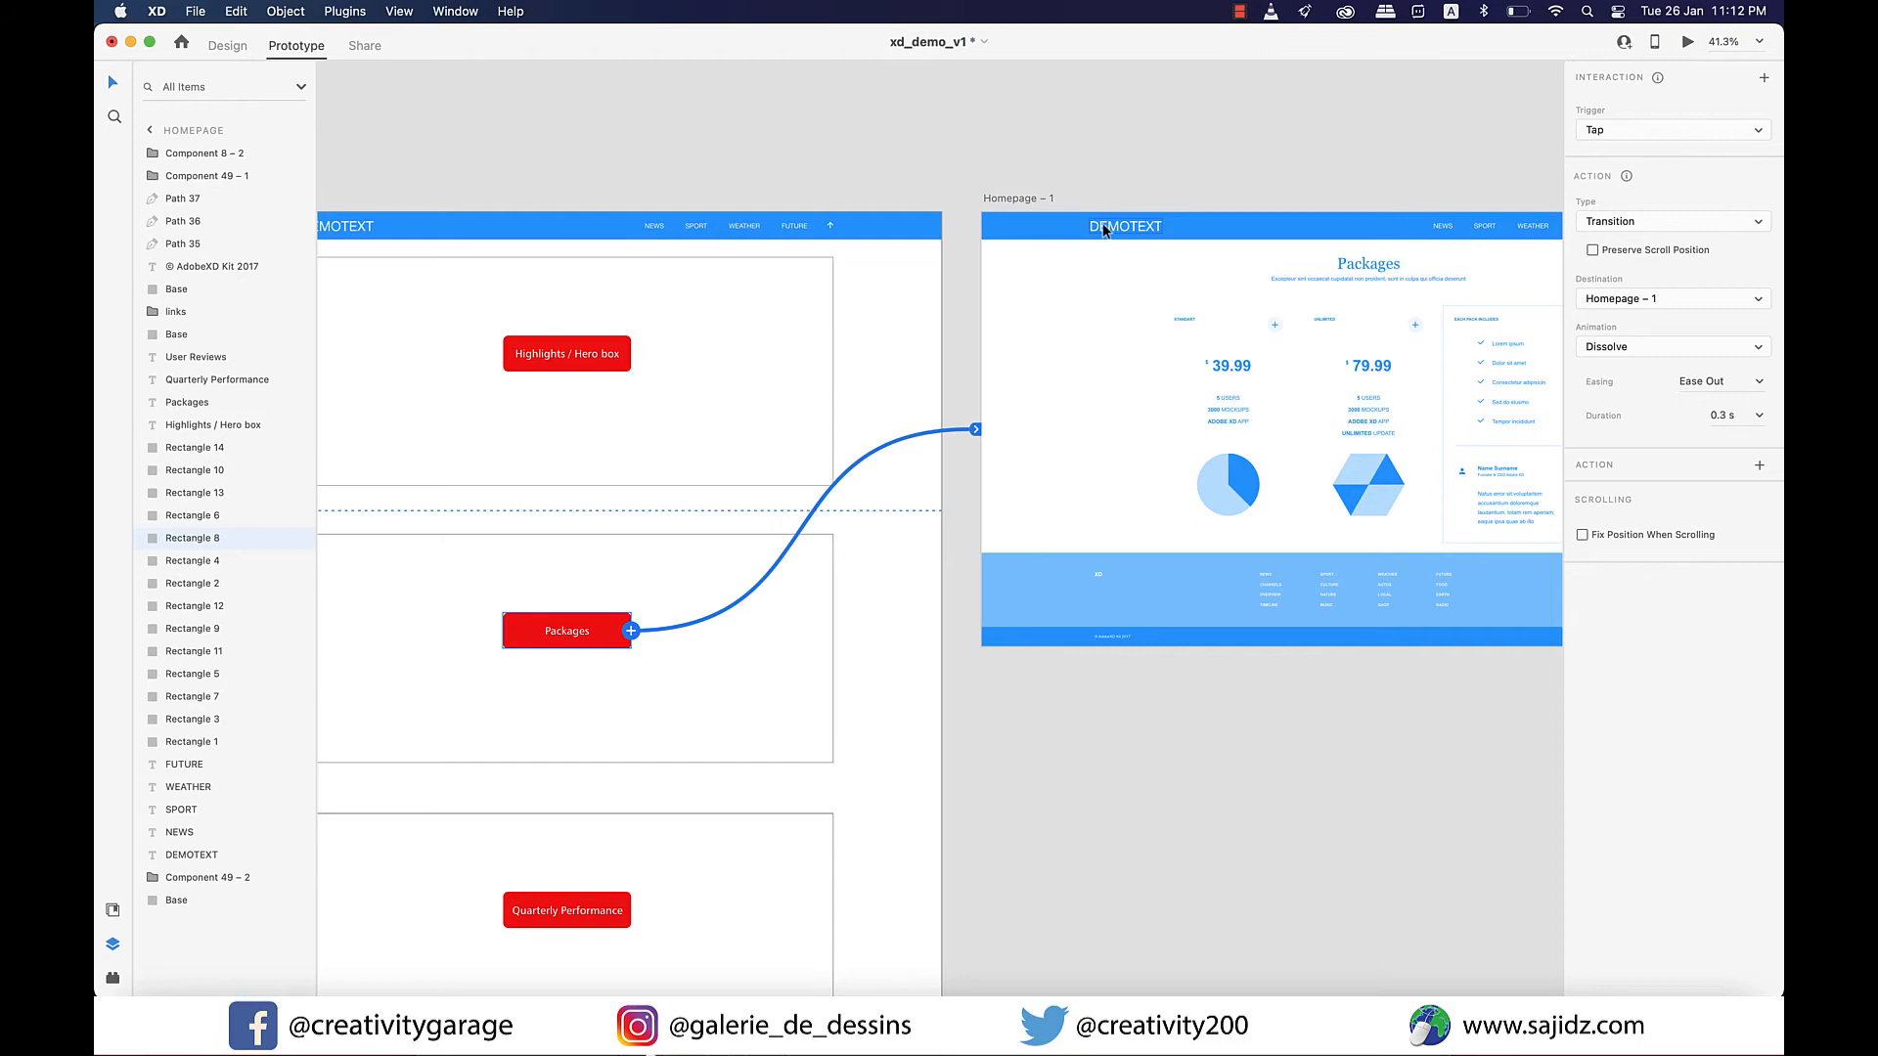
pyautogui.click(1103, 230)
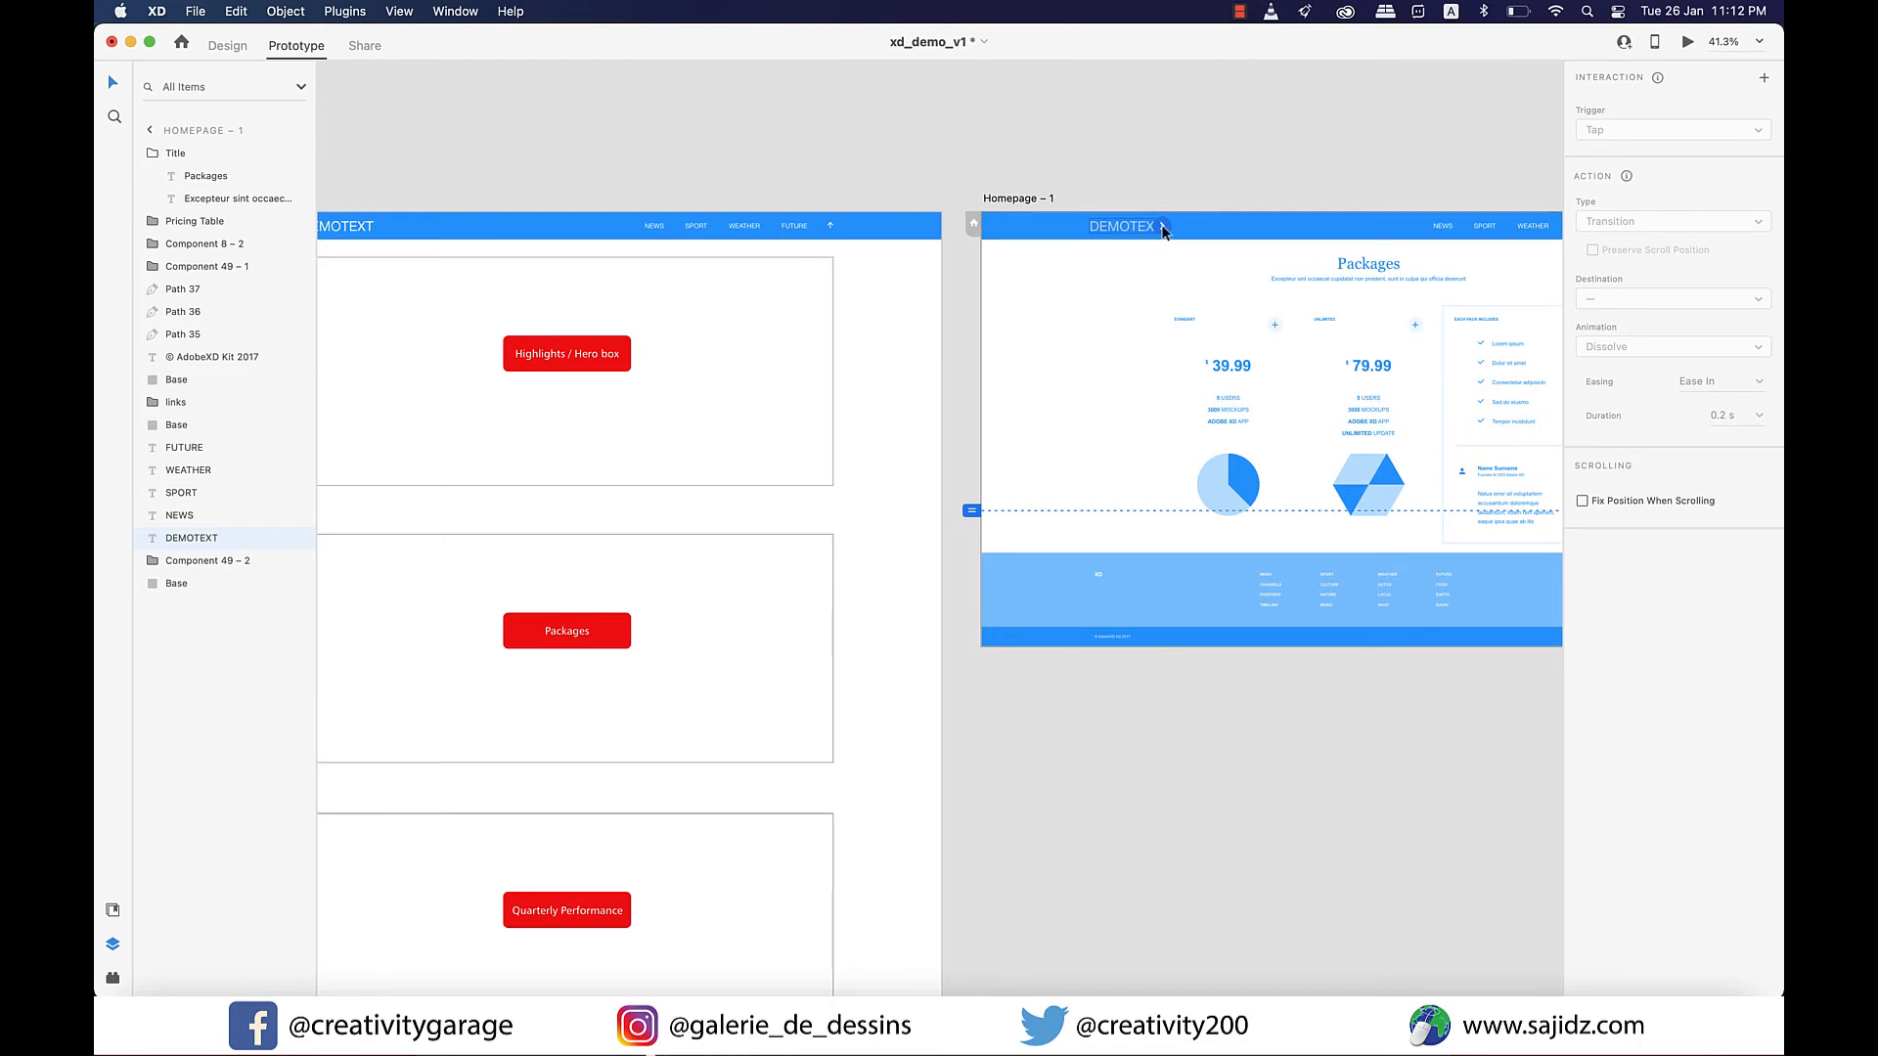
pyautogui.moveTo(1176, 216); pyautogui.dragTo(807, 612)
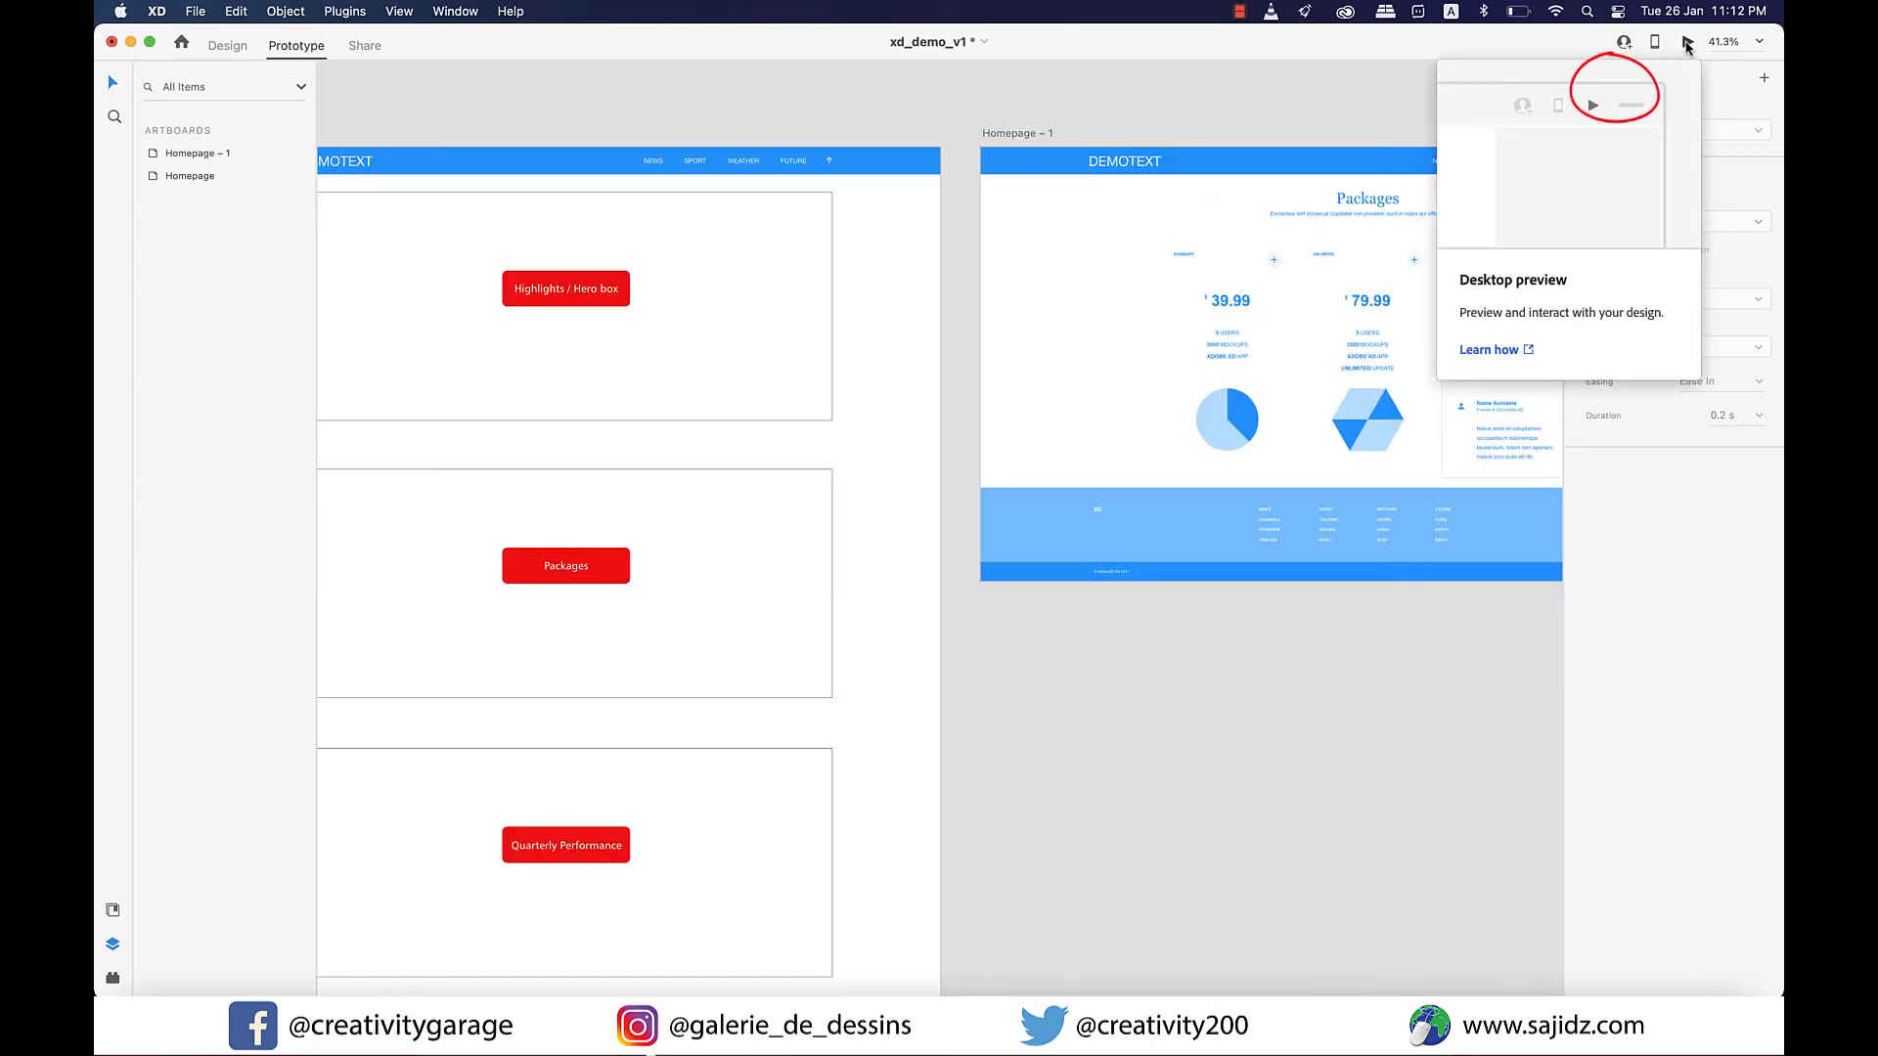
# Preview the prototype on the desktop and follow the Homepage's Packages button to test its link.
pyautogui.click(1685, 45)
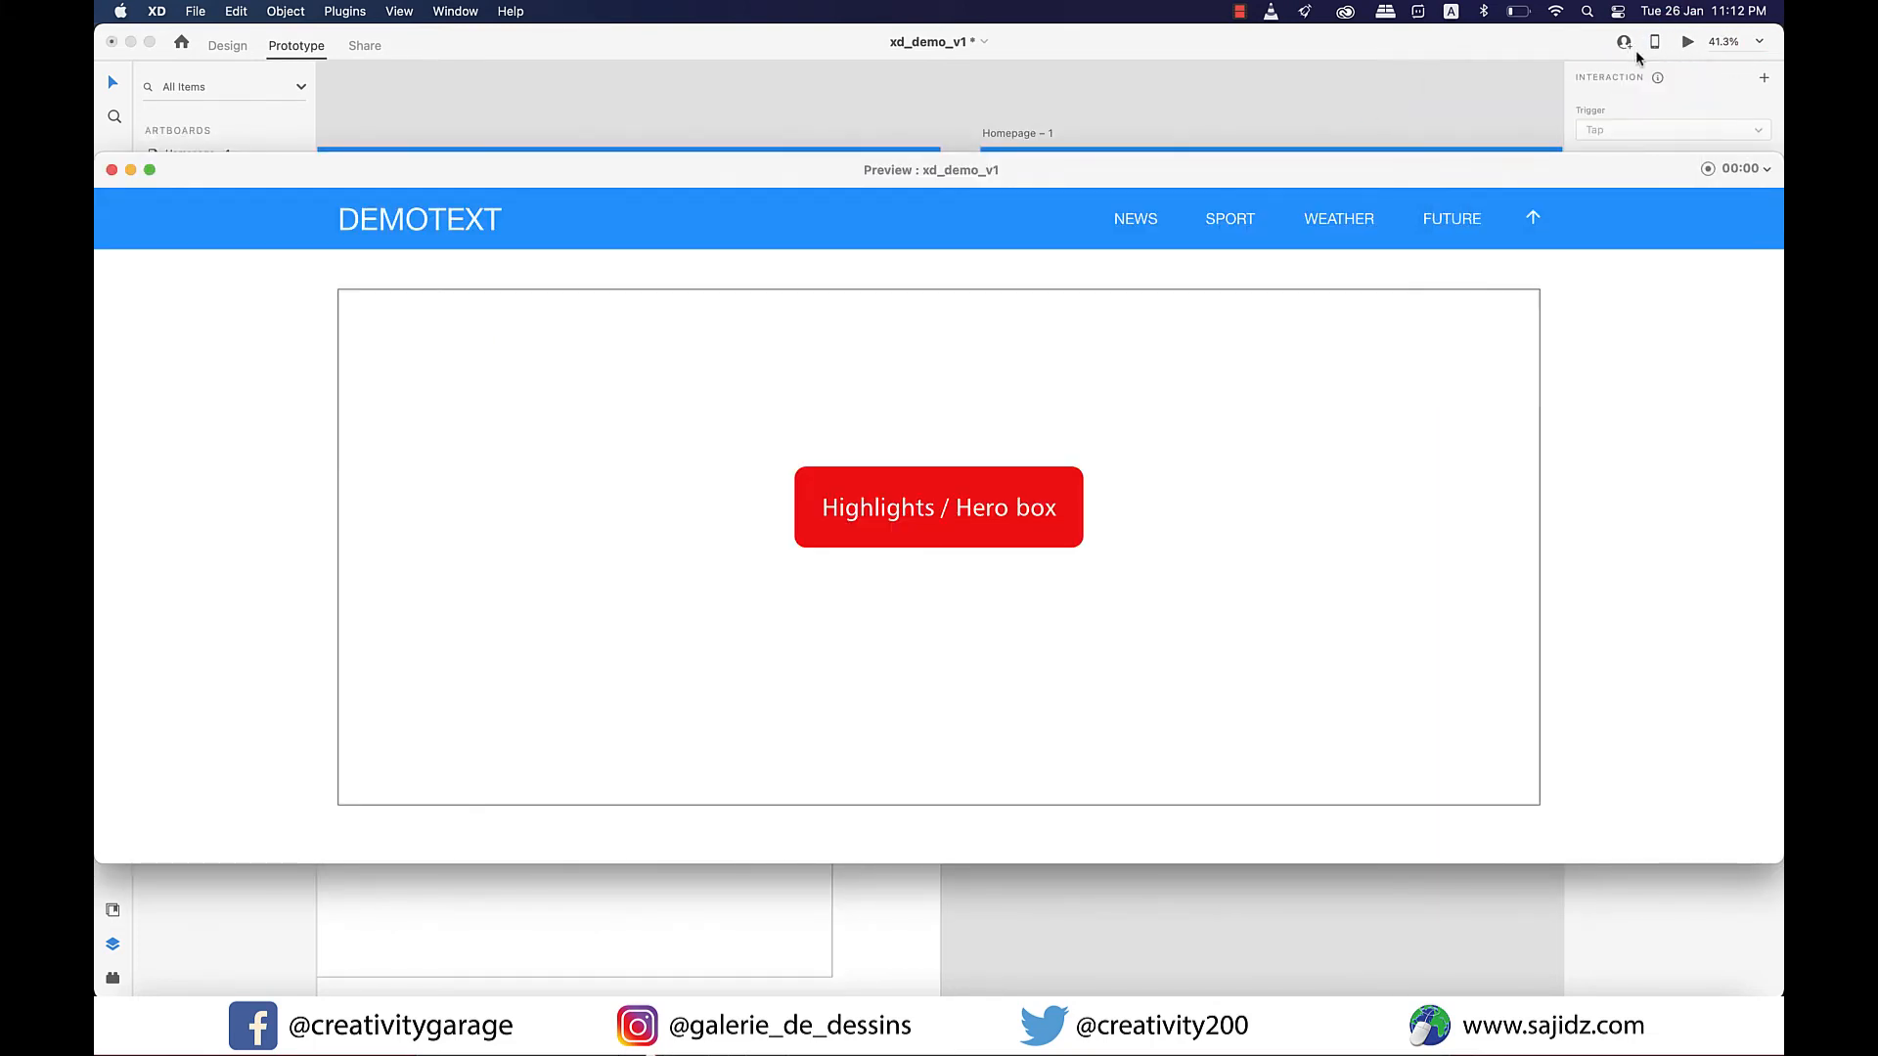
pyautogui.scroll(-3, 800, 226)
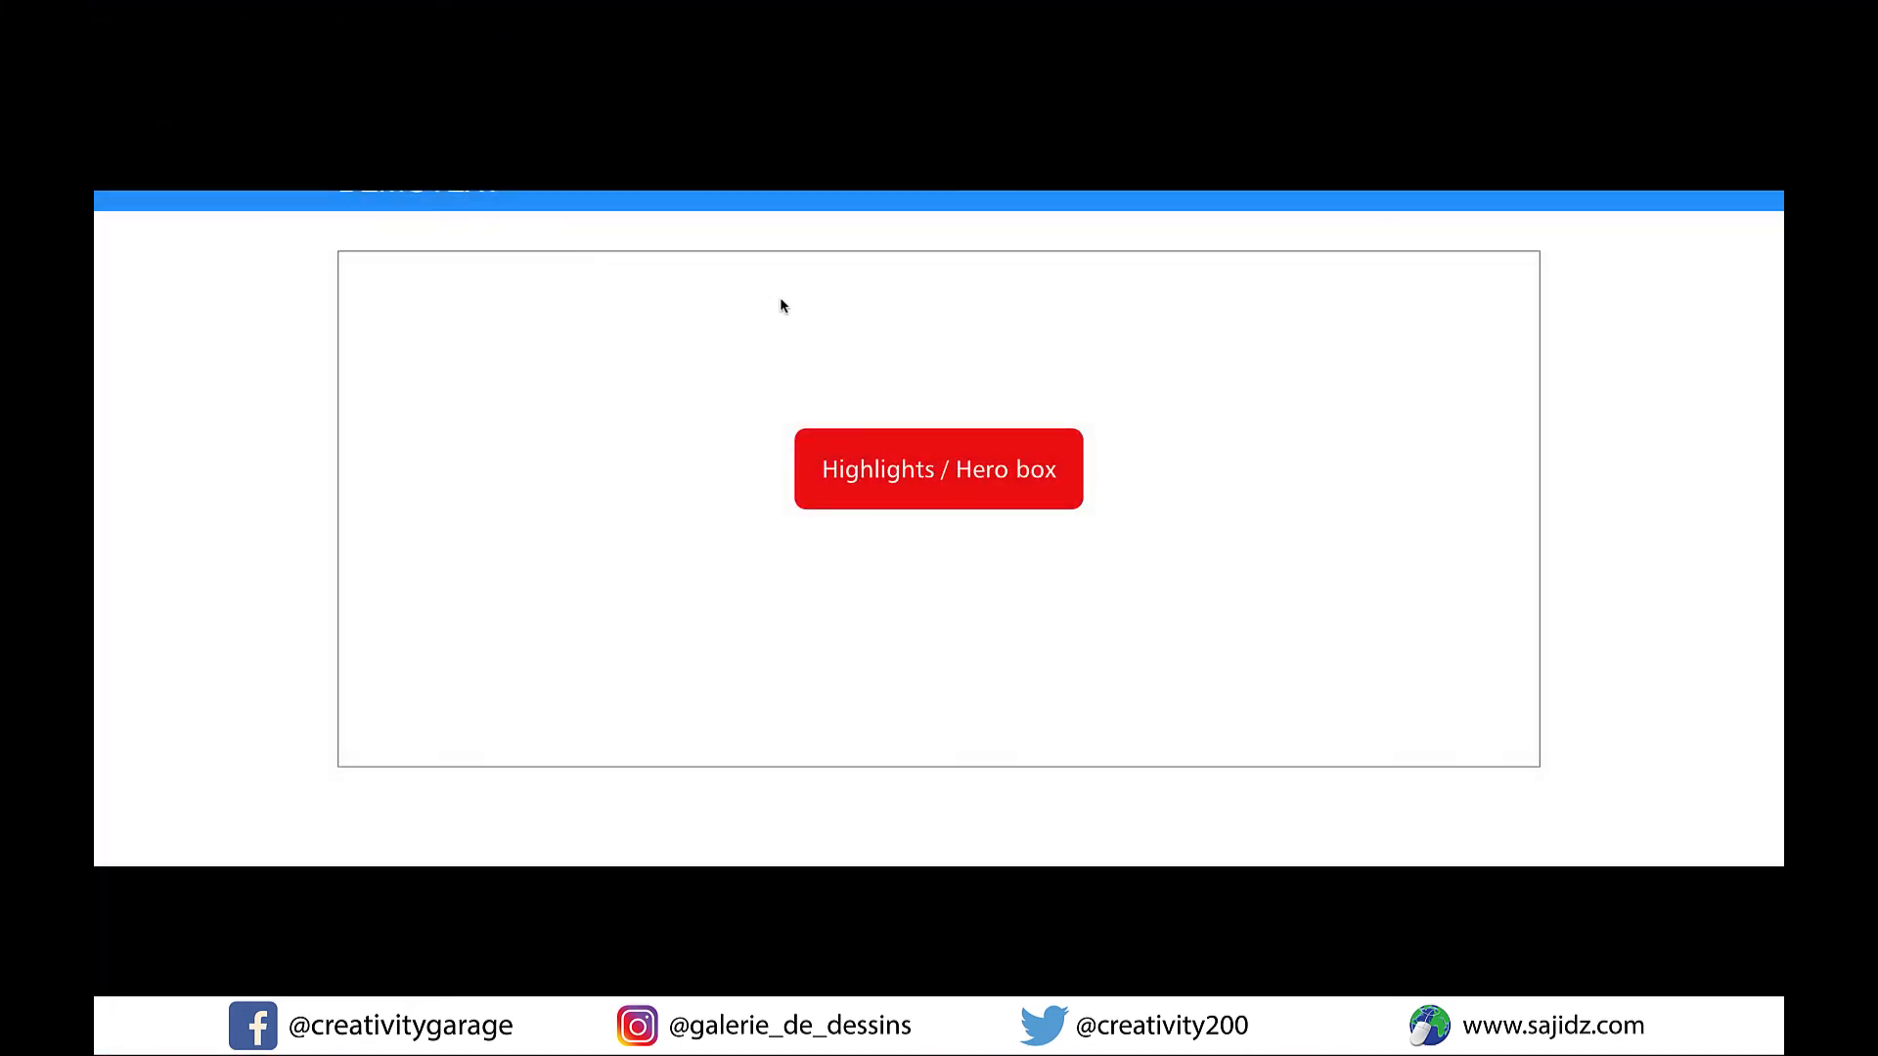
pyautogui.scroll(-1, 779, 298)
pyautogui.scroll(2, 782, 306)
pyautogui.scroll(-6, 1127, 453)
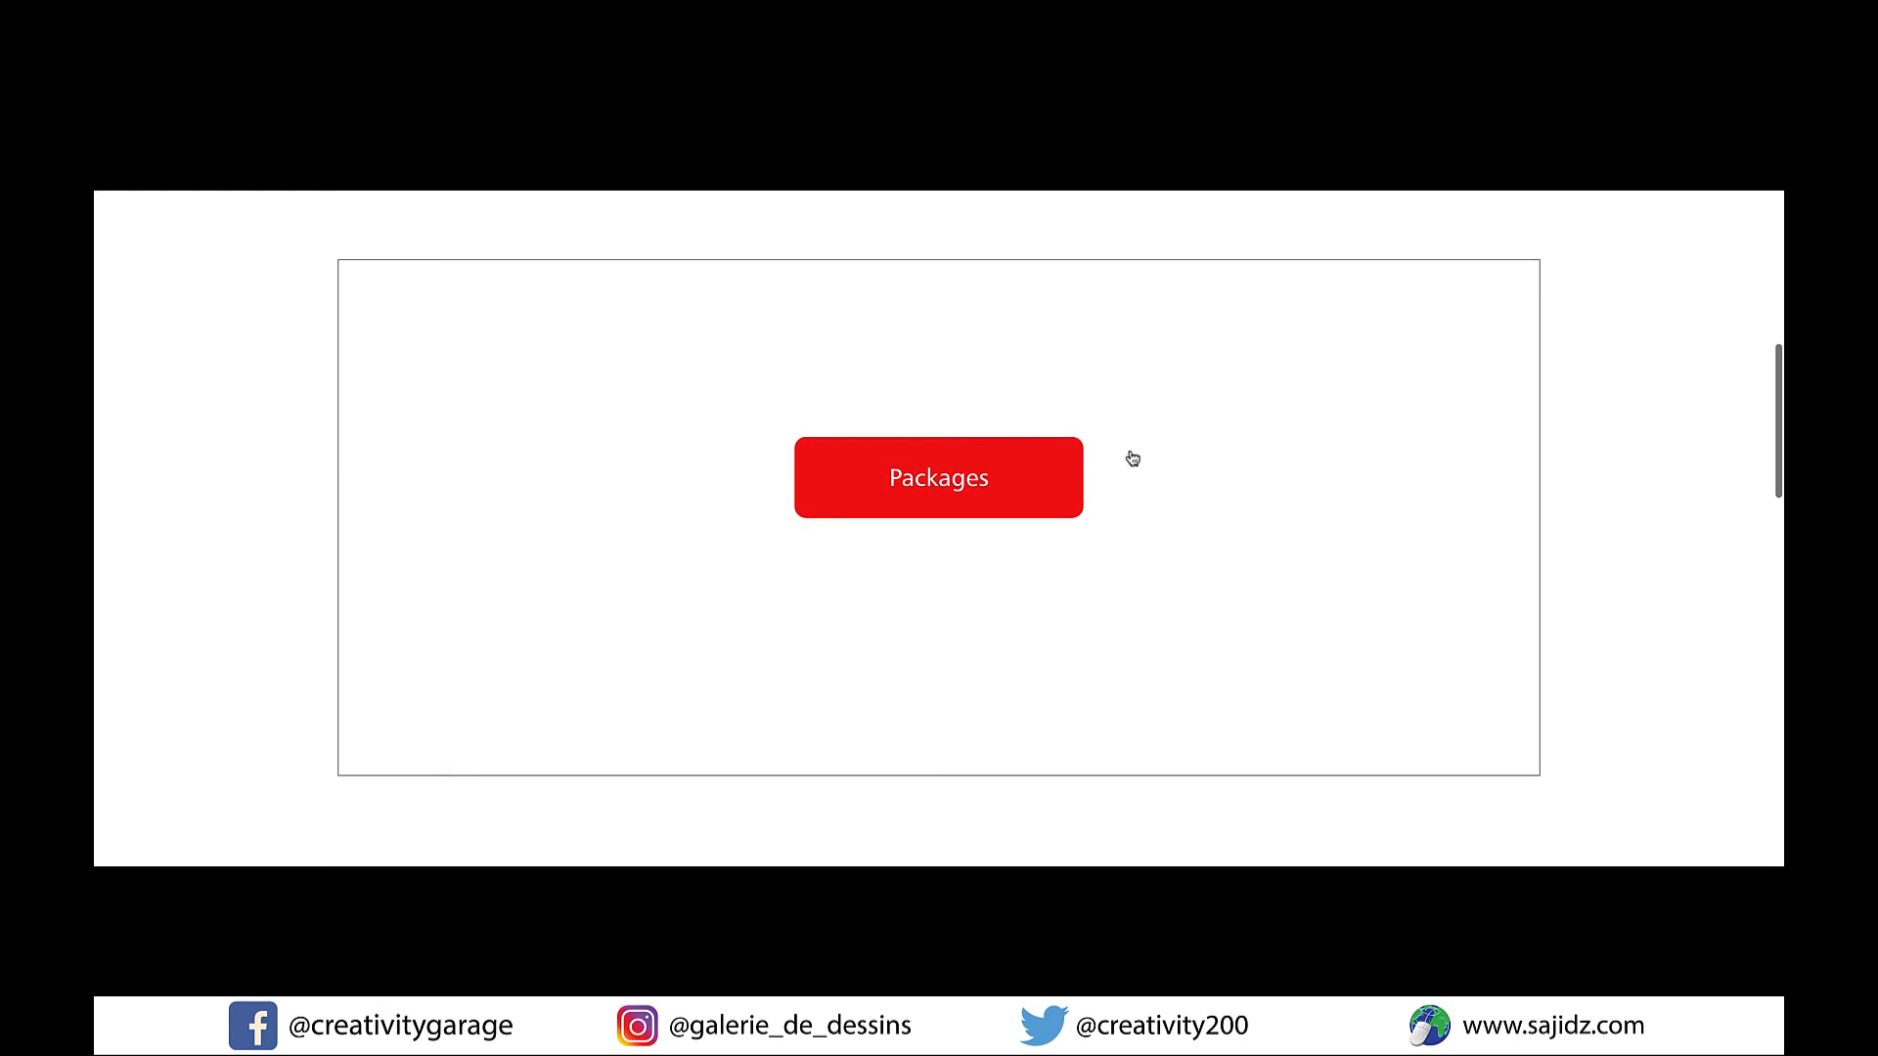
pyautogui.click(970, 488)
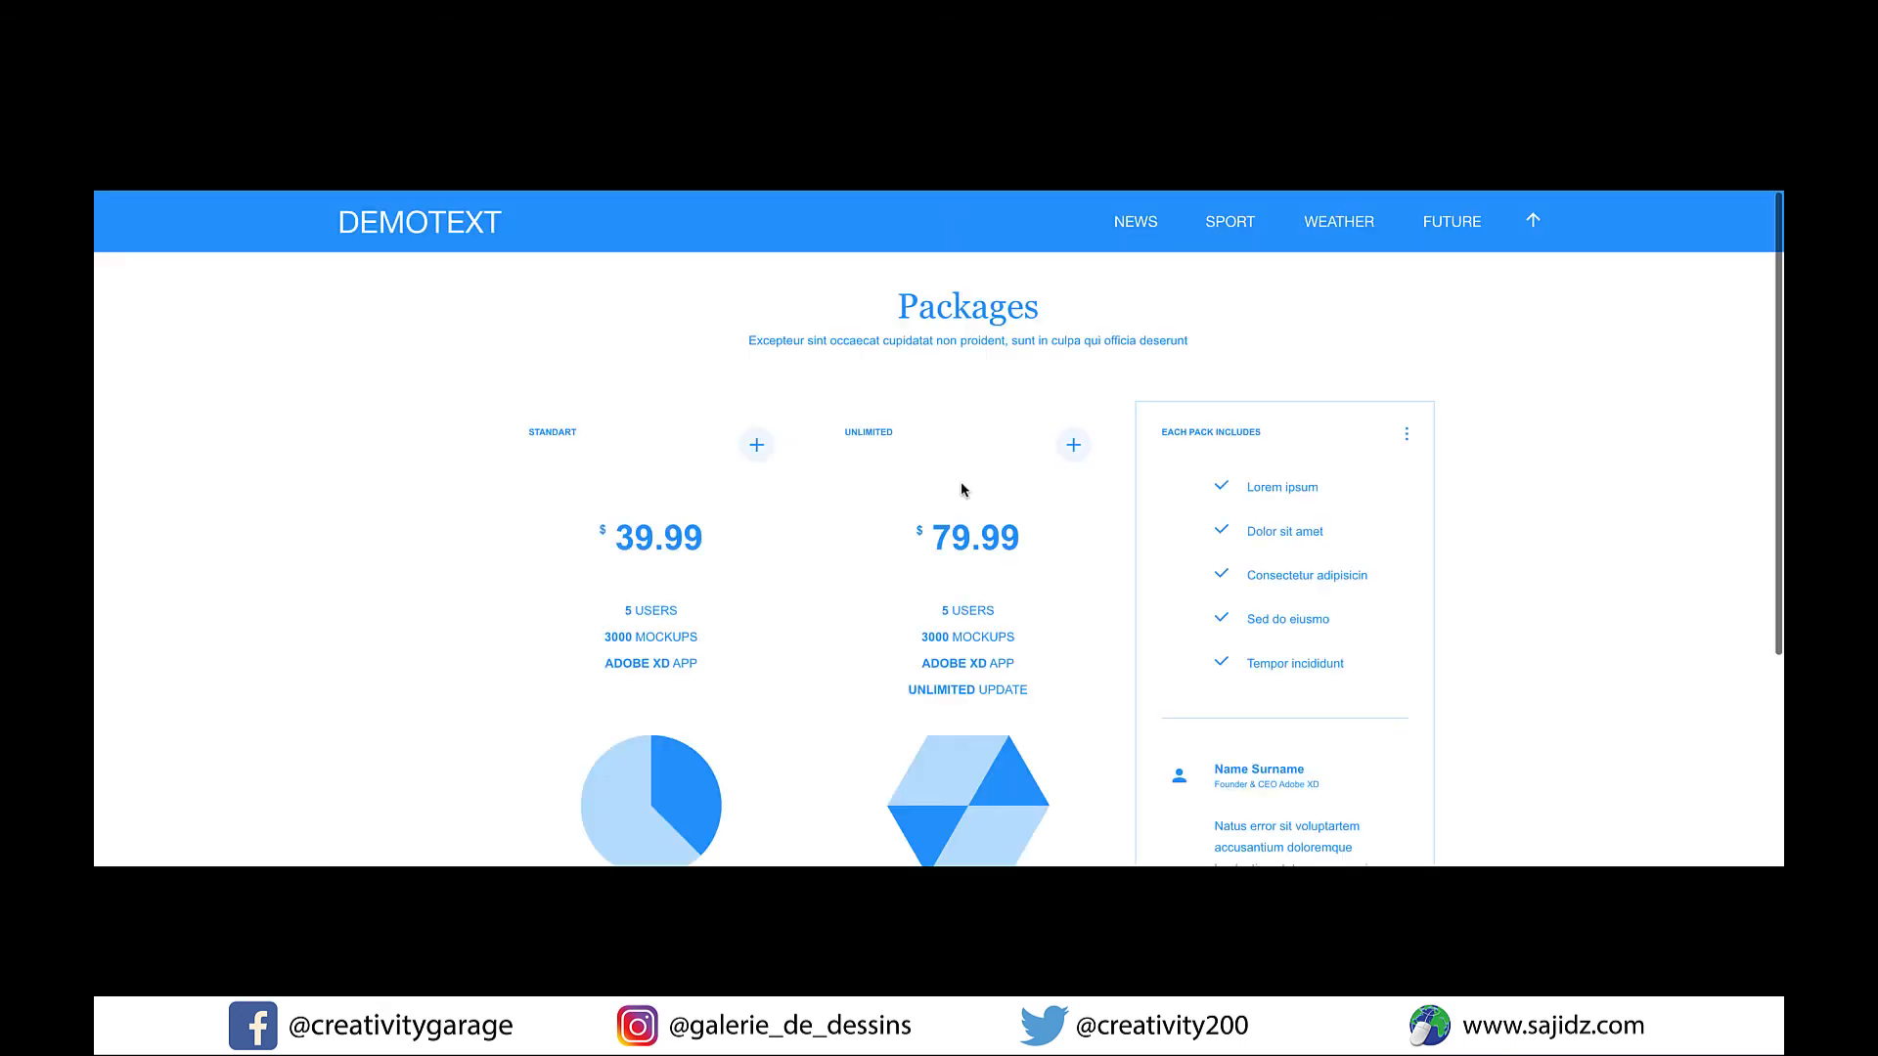
# Review the previewed Packages page, return to the homepage through the DEMOTEXT logo, look through it and close the preview.
pyautogui.scroll(-1, 962, 489)
pyautogui.scroll(-3, 1102, 486)
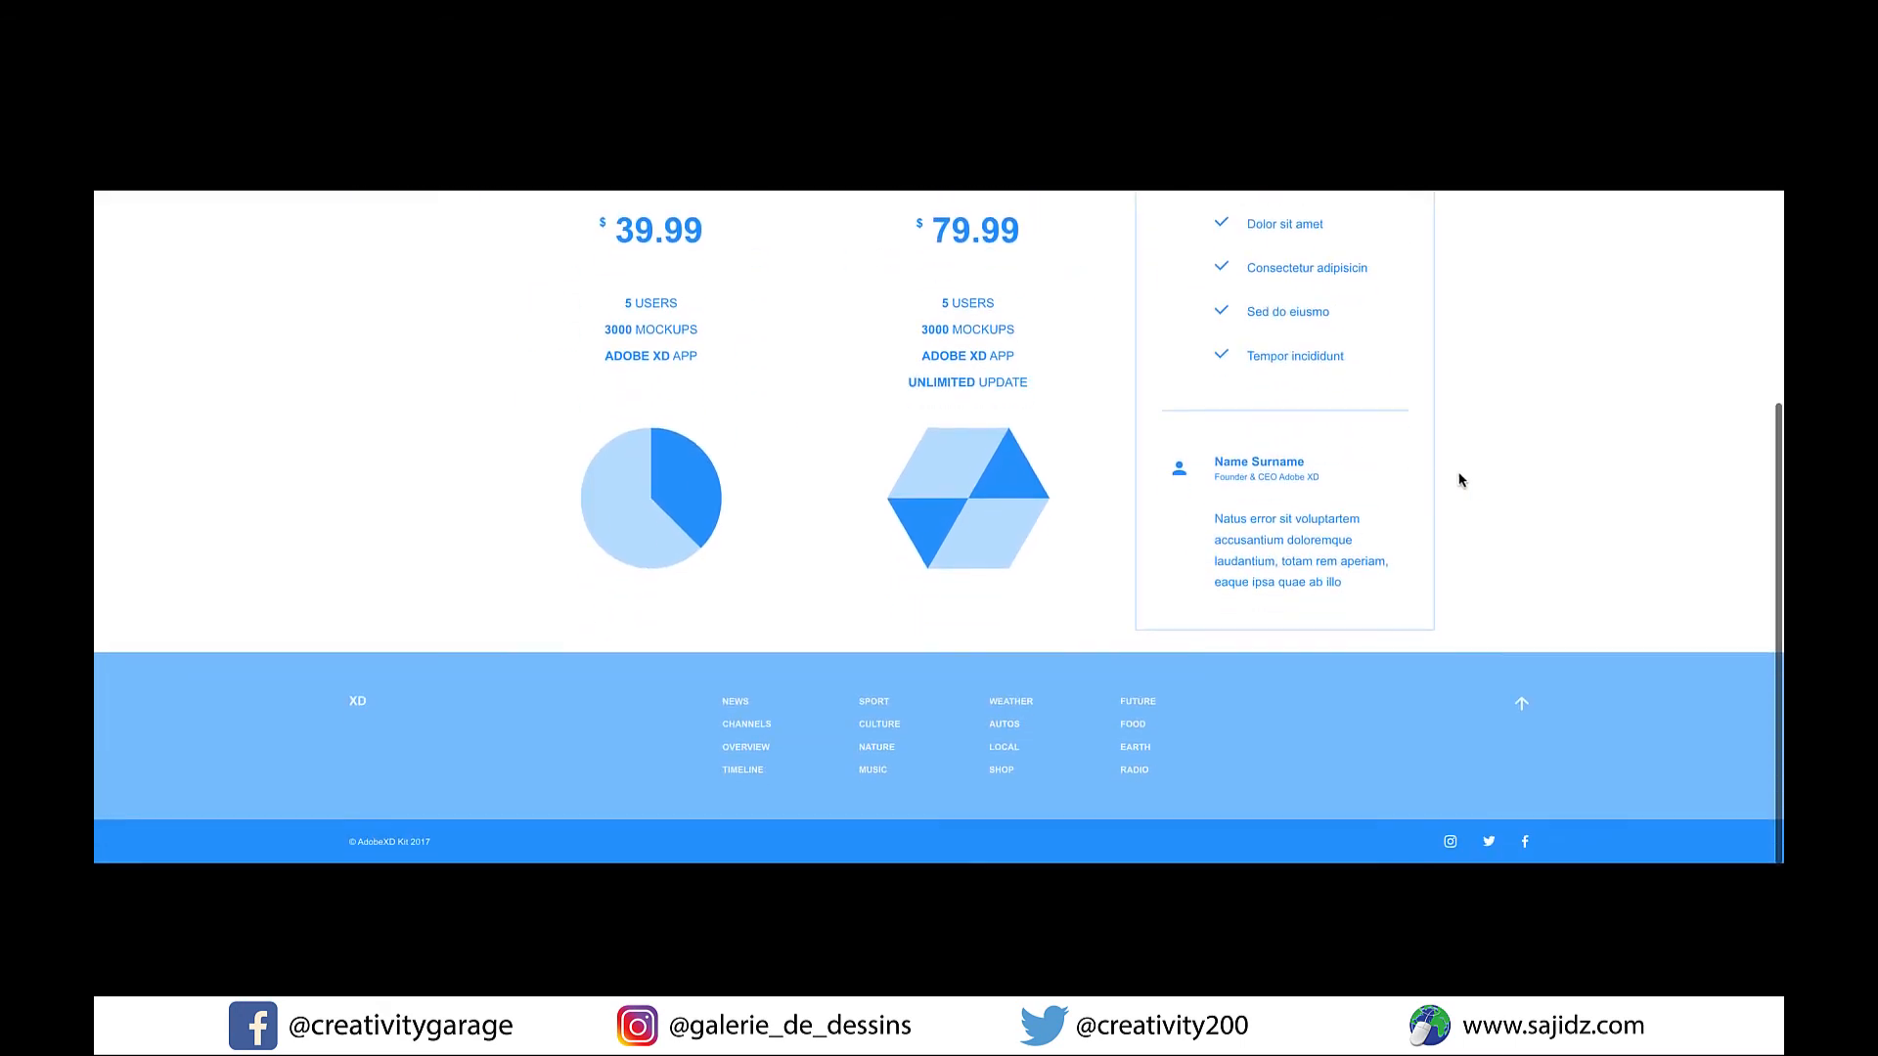
pyautogui.scroll(3, 1476, 474)
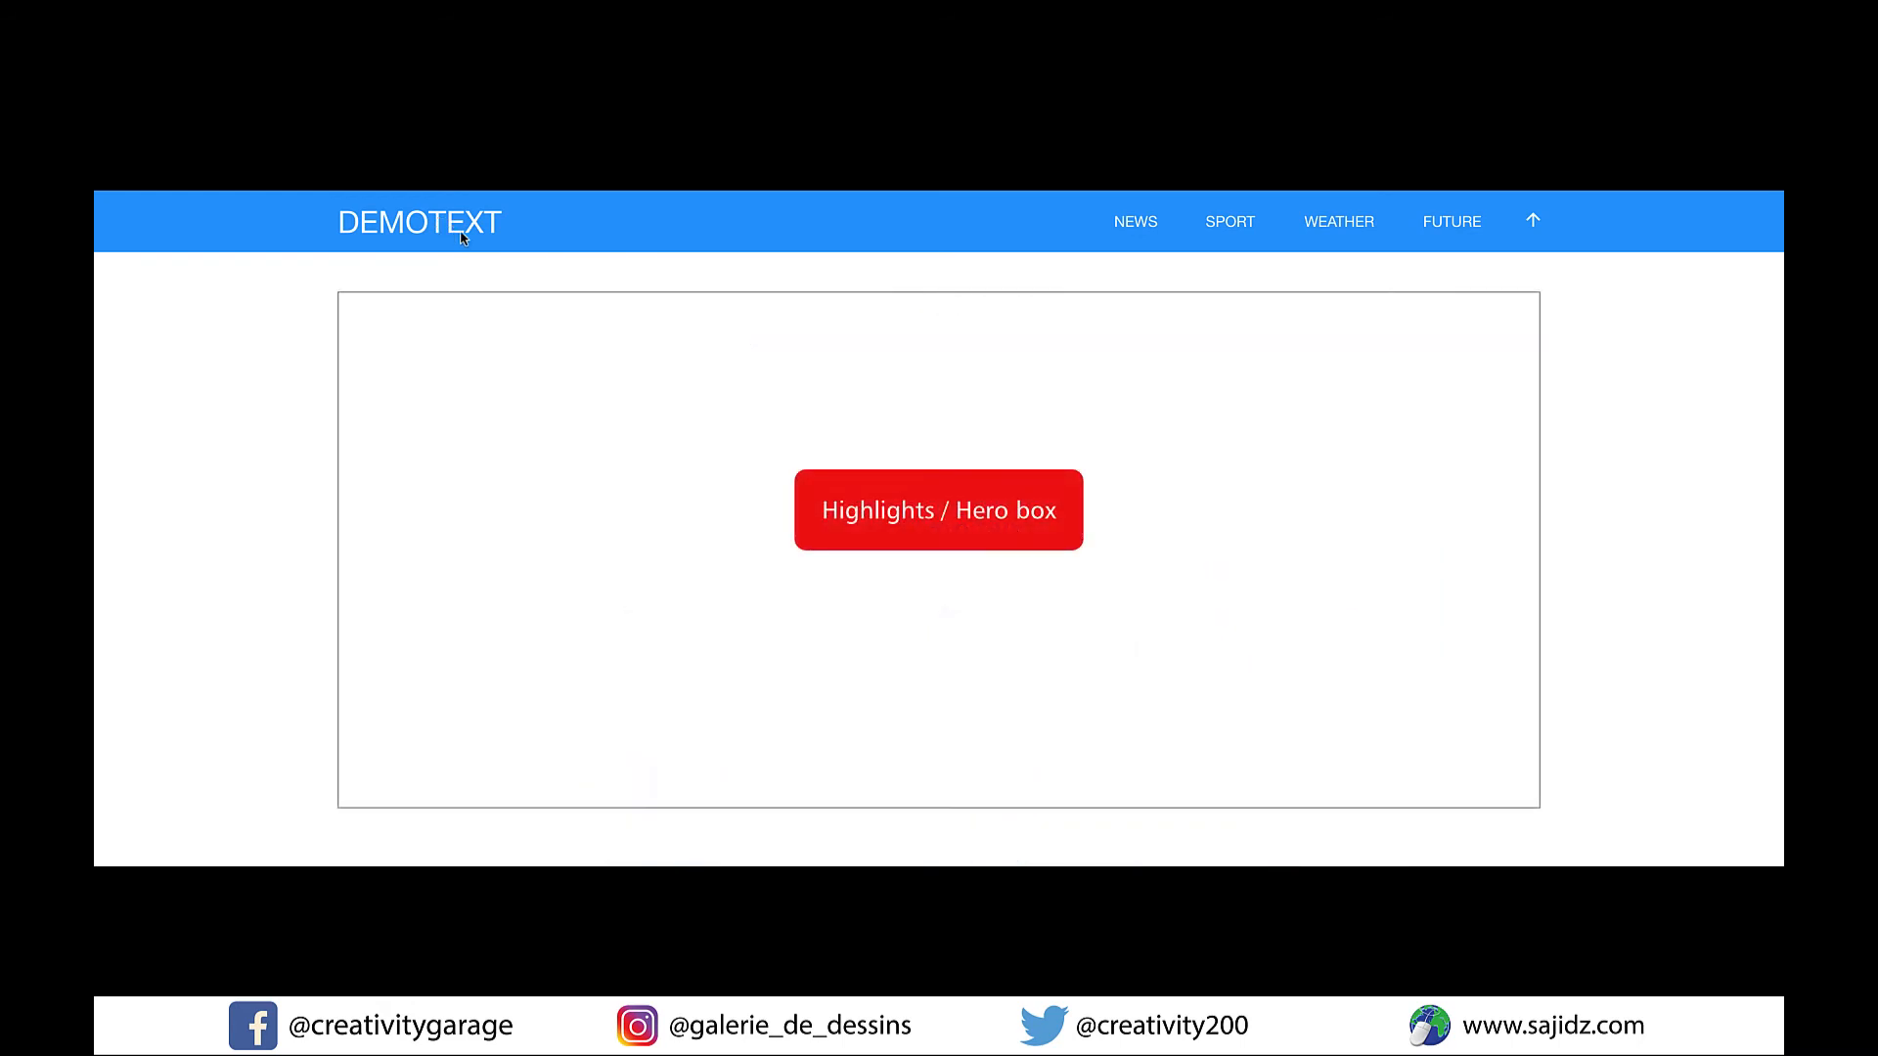
pyautogui.scroll(-10, 832, 486)
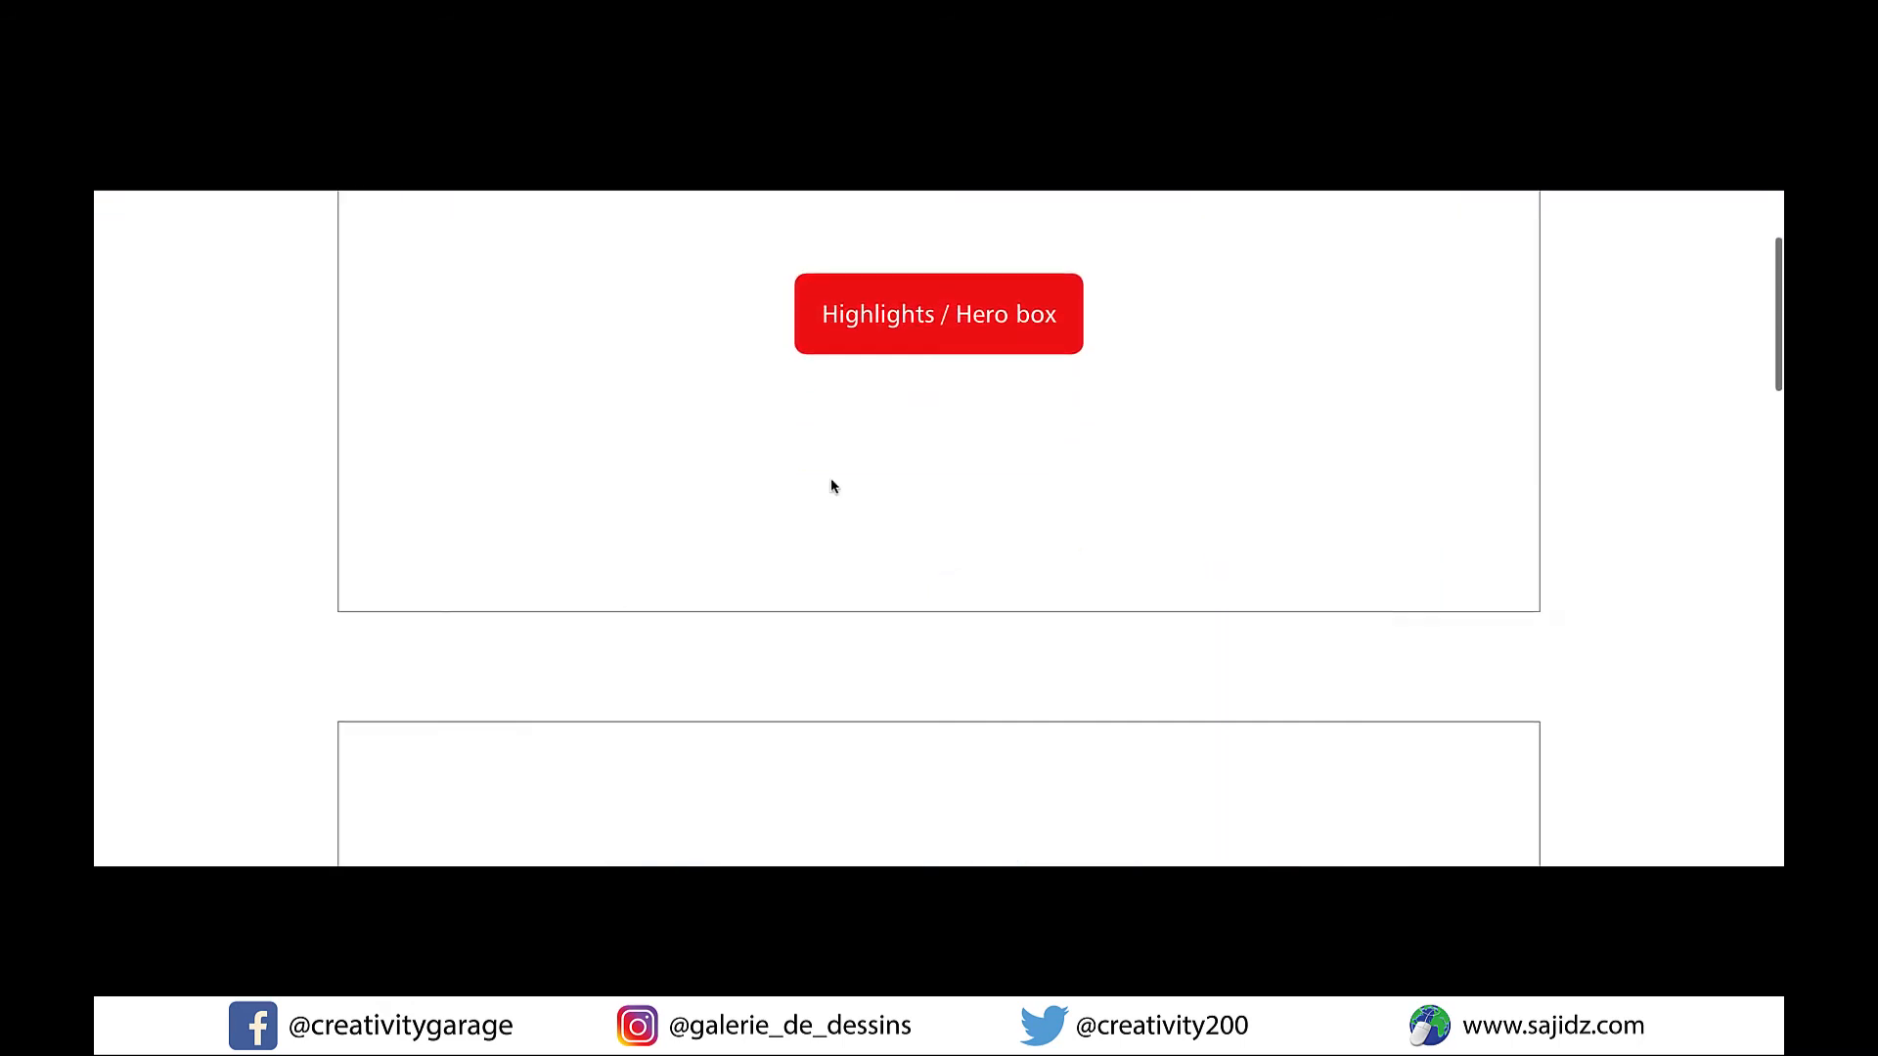
pyautogui.scroll(-4, 830, 477)
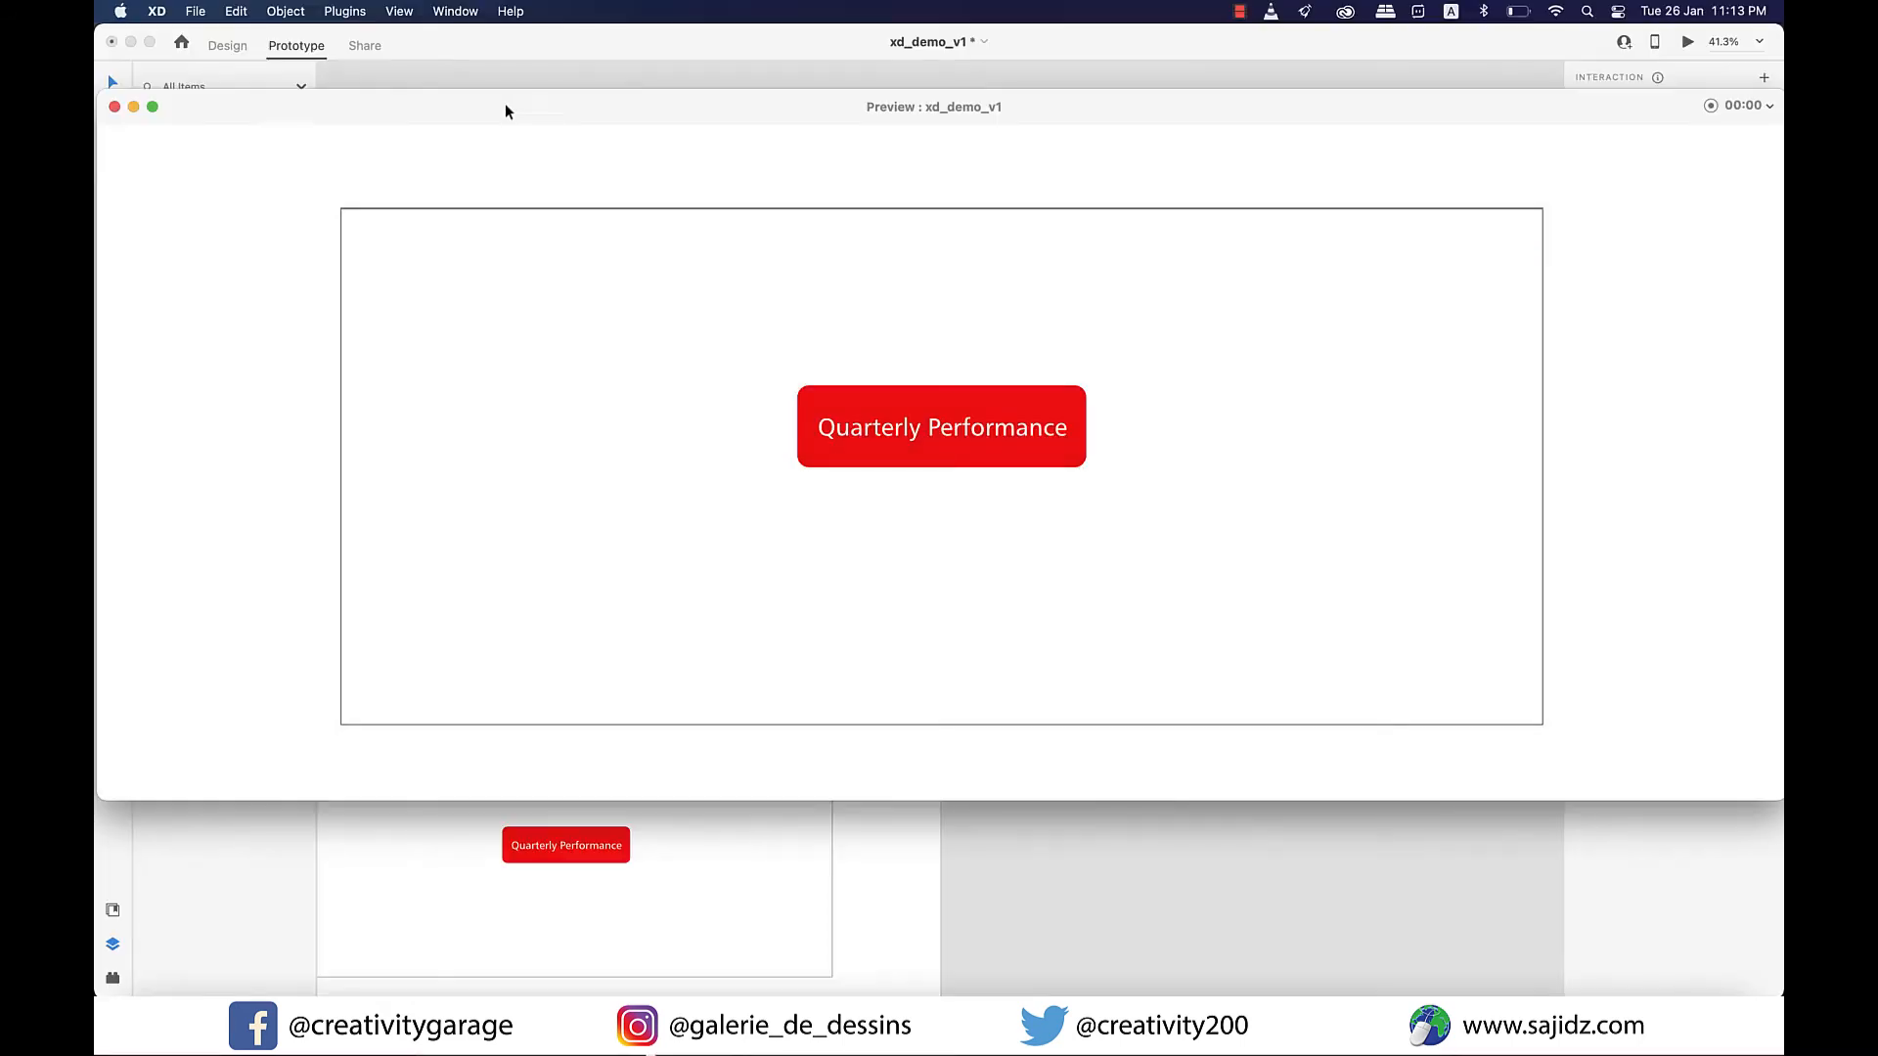
pyautogui.click(114, 107)
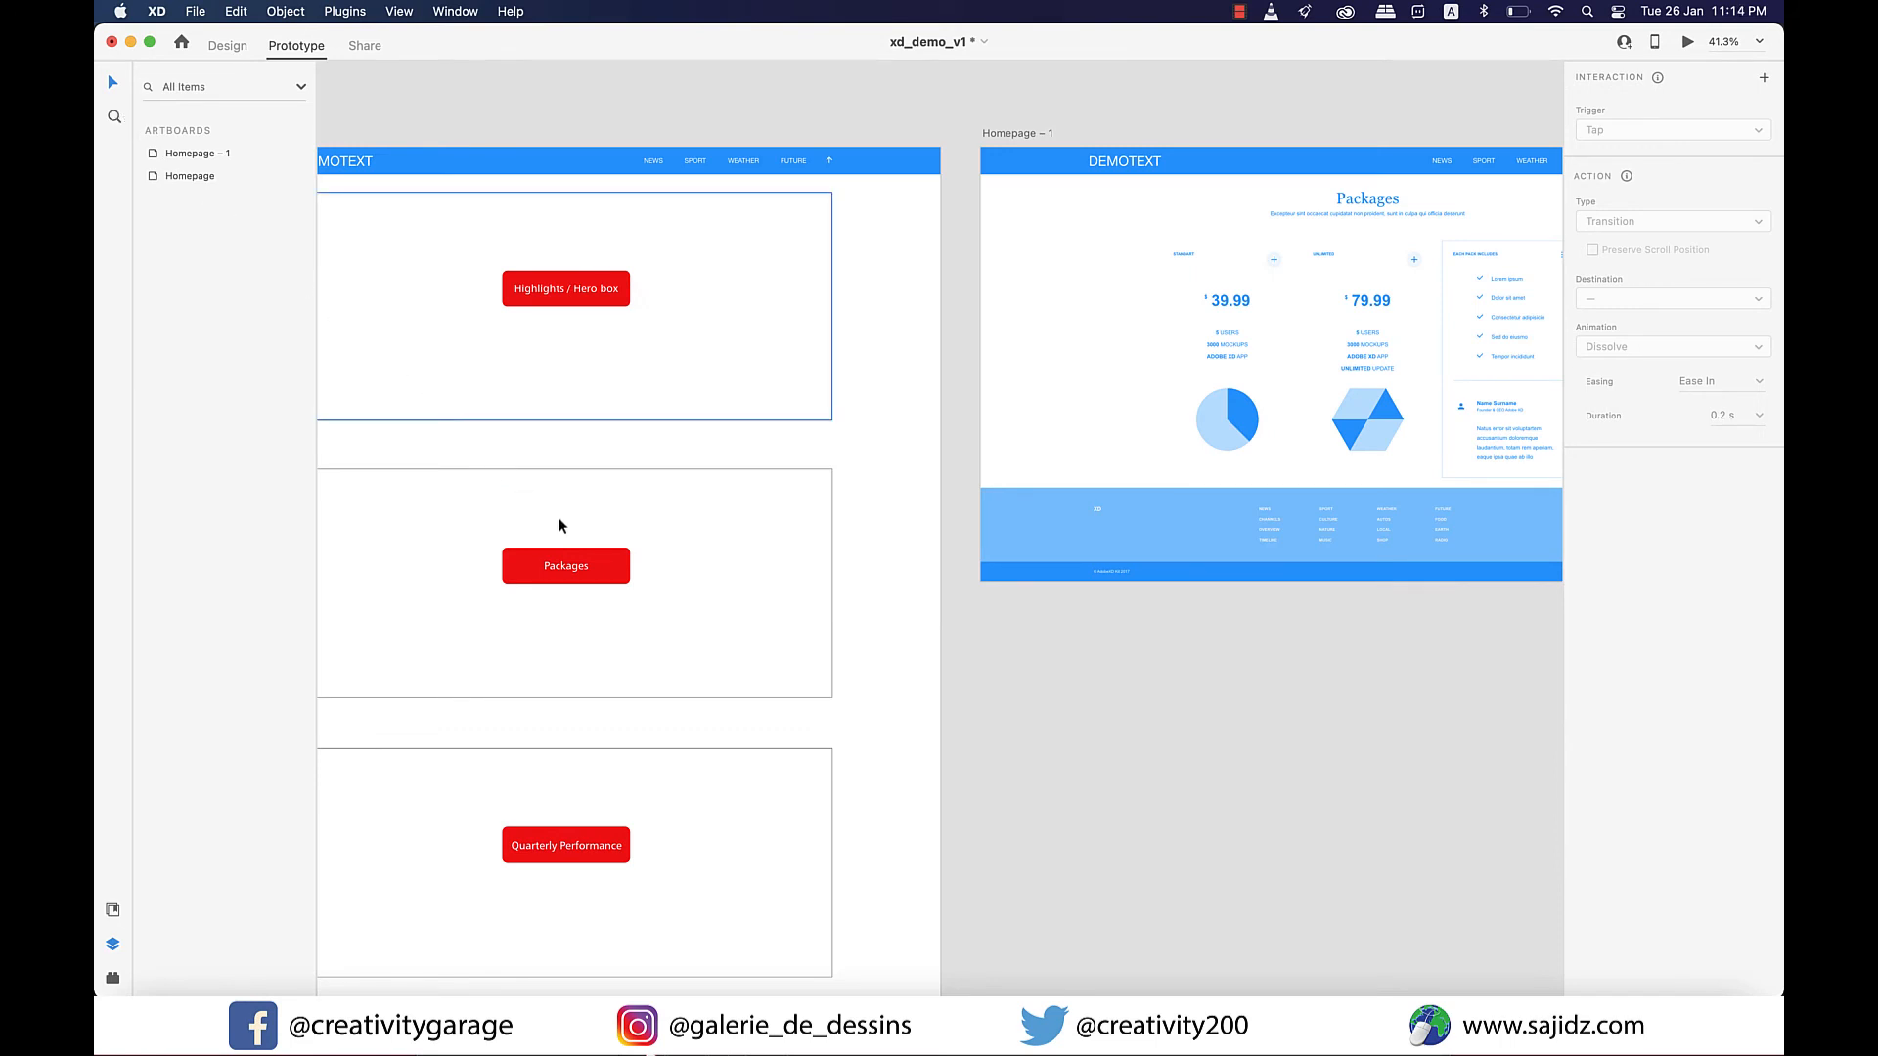
pyautogui.click(626, 570)
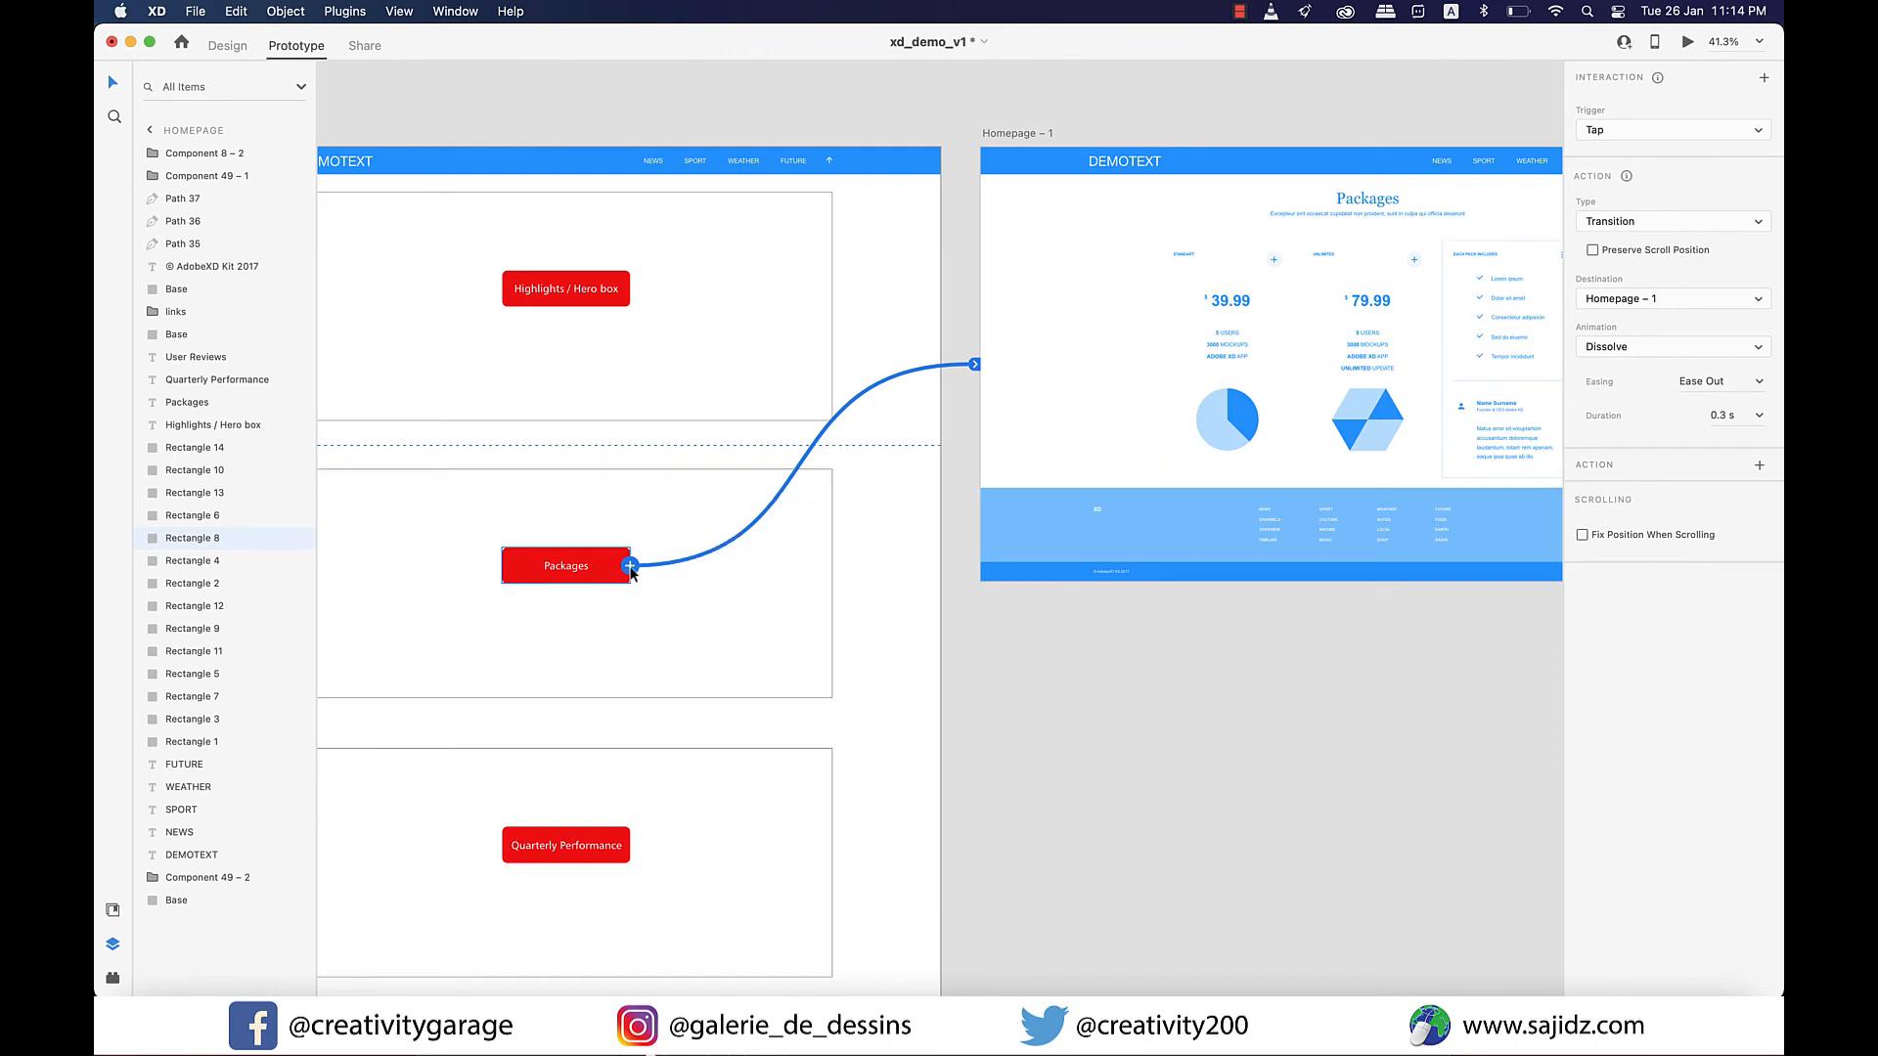
pyautogui.moveTo(630, 568); pyautogui.dragTo(785, 521)
pyautogui.hscroll(-5, 784, 538)
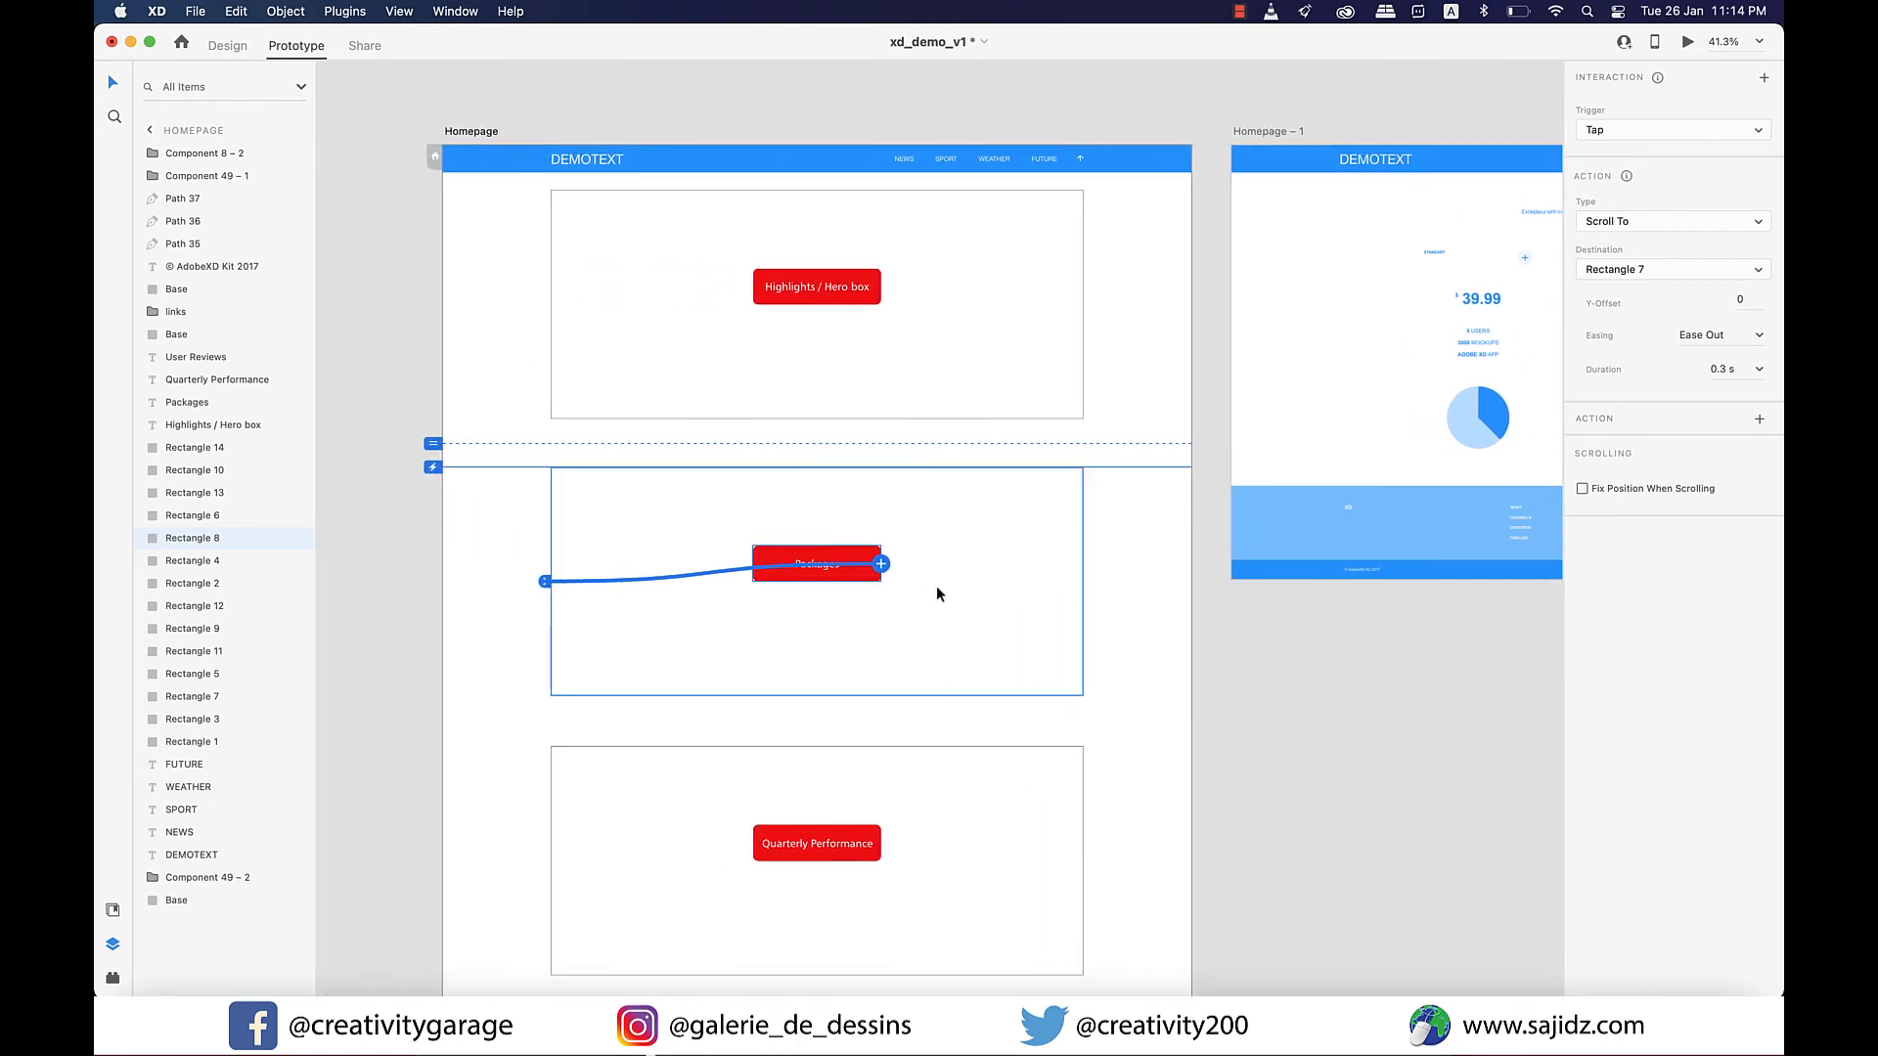
pyautogui.press('super+z')
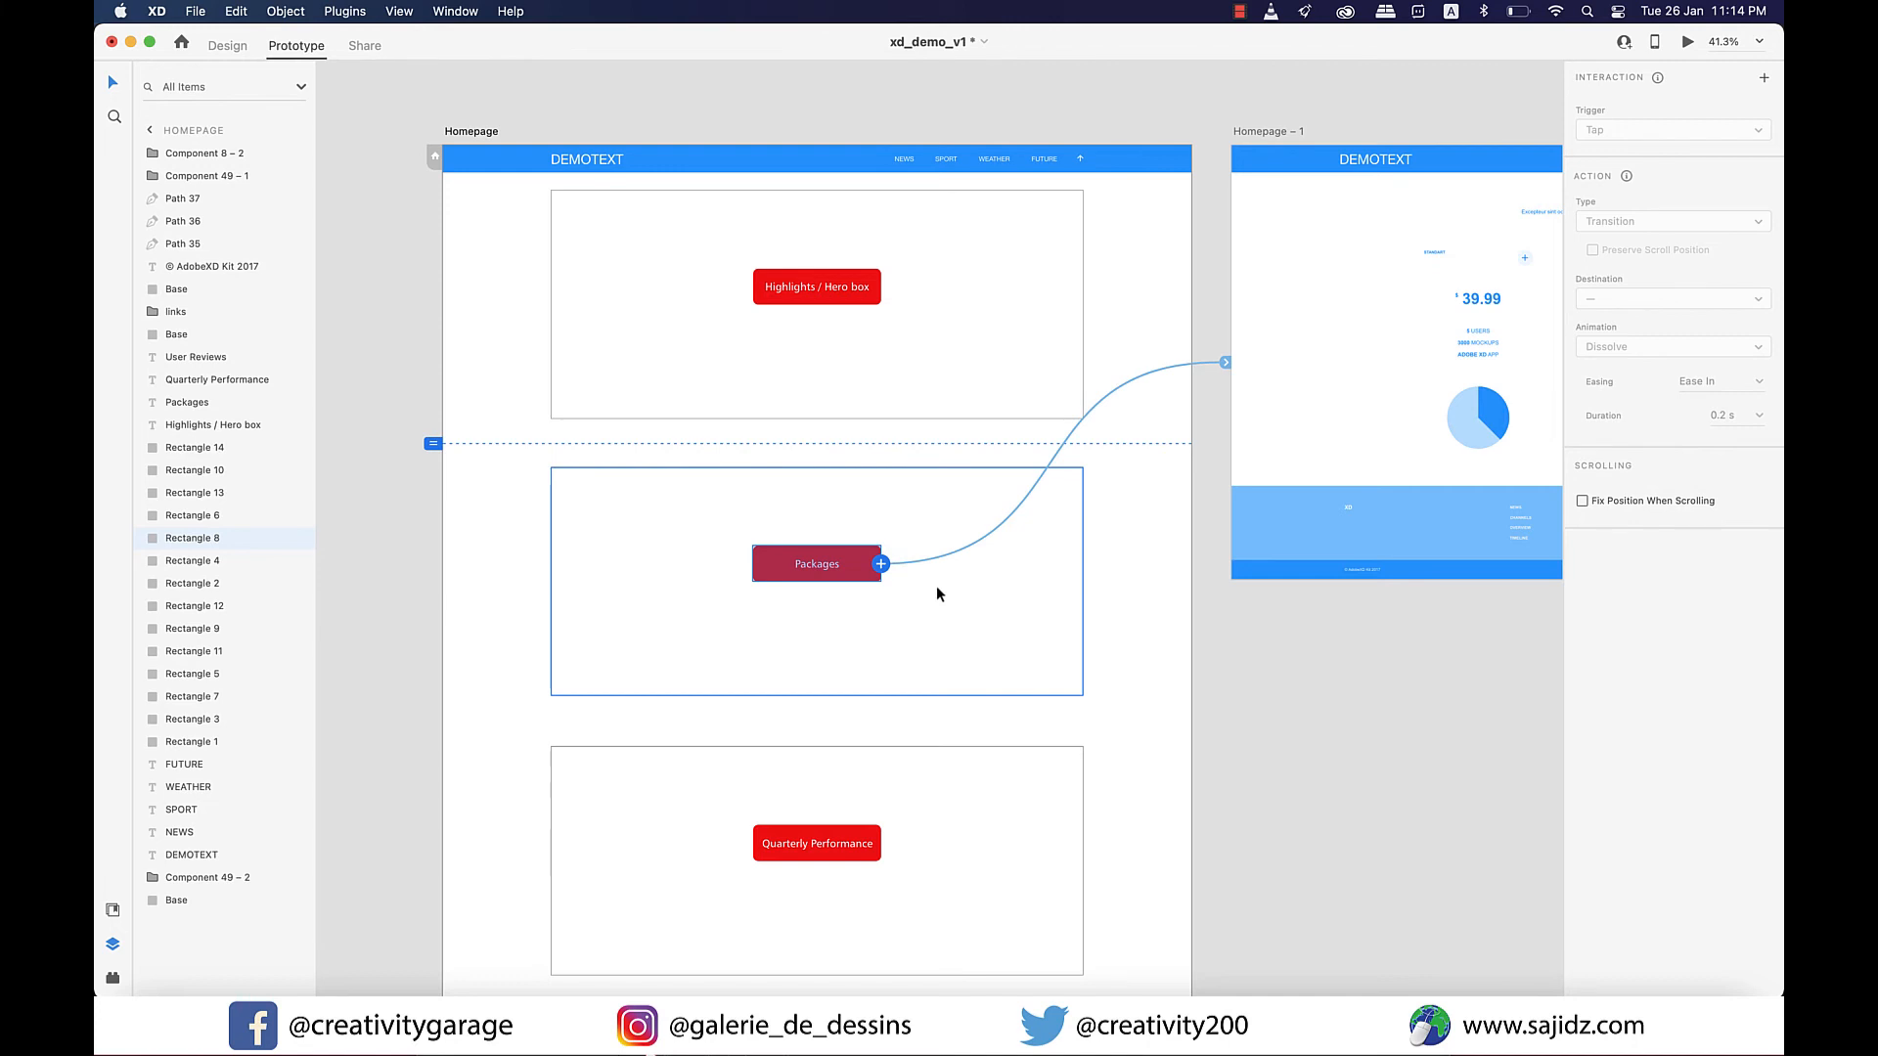
# Remove the existing prototype links from the Homepage's Packages button and from the DEMOTEXT logo on Homepage – 1.
pyautogui.click(1203, 670)
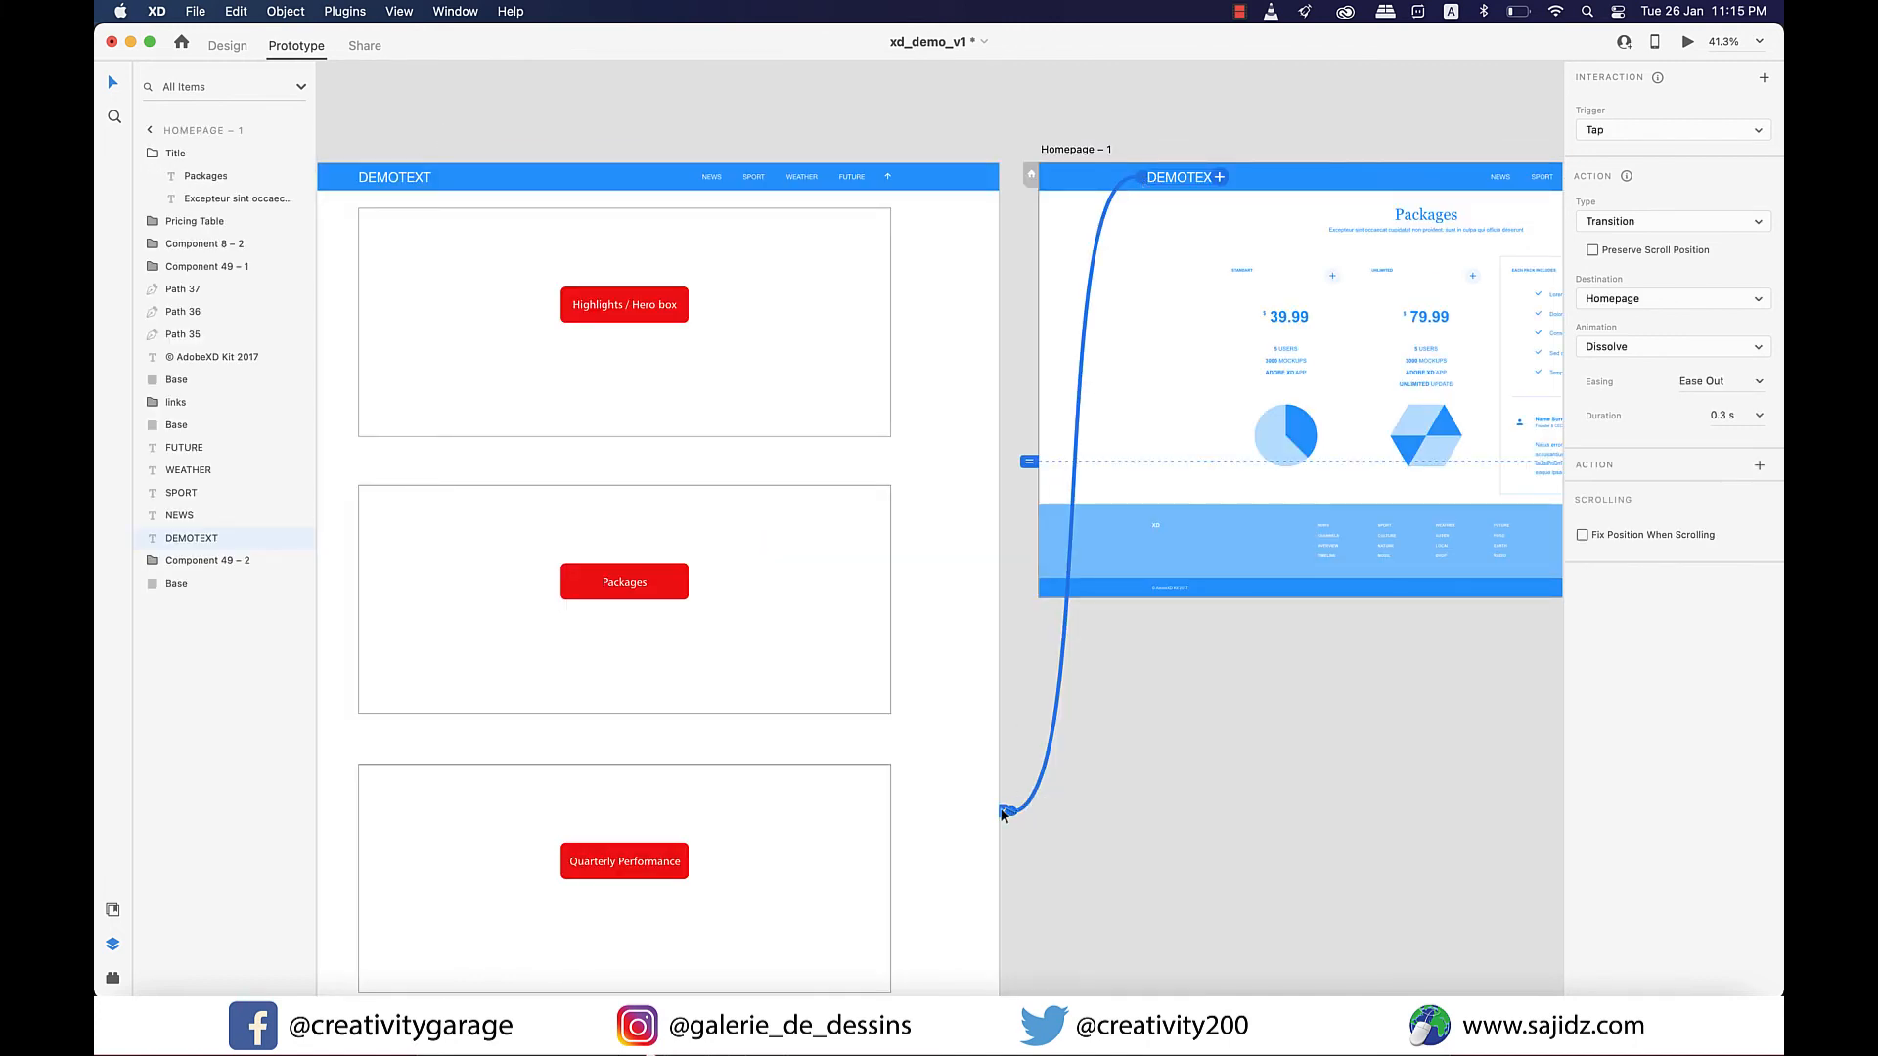
pyautogui.moveTo(1002, 812); pyautogui.dragTo(1002, 815)
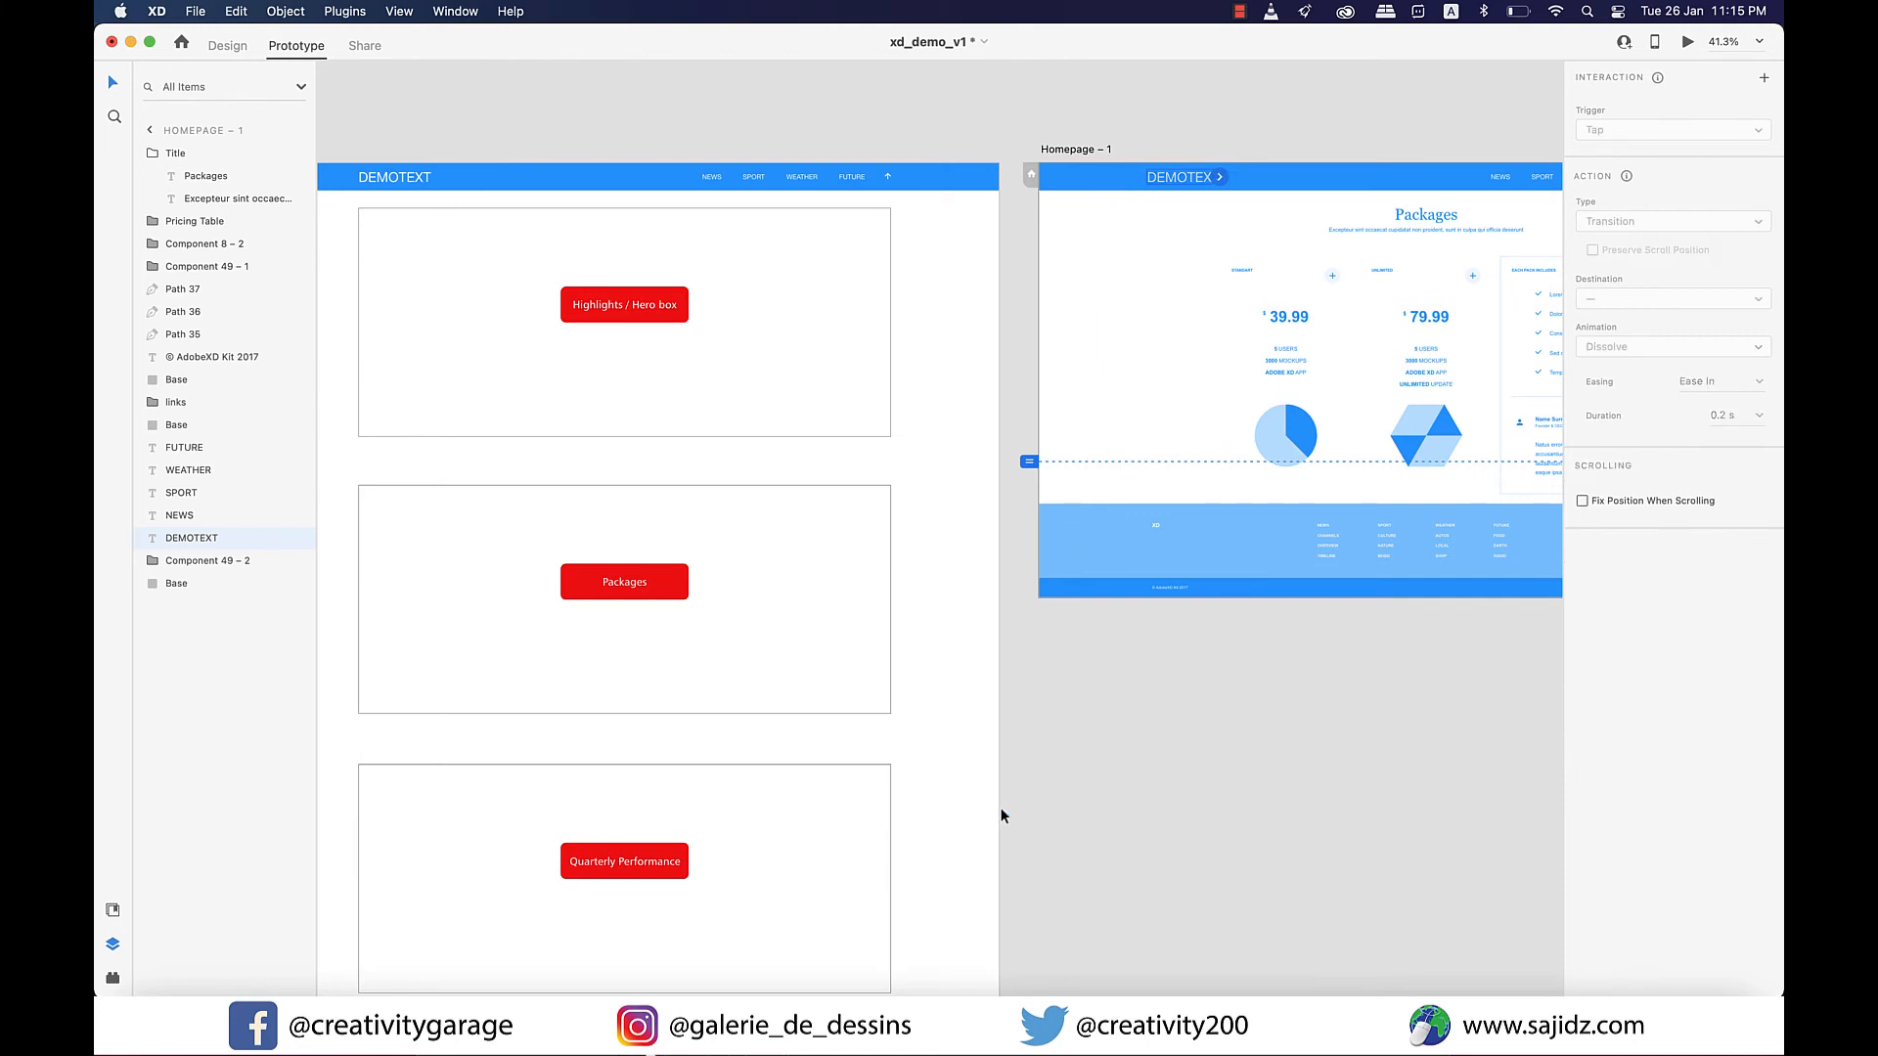
pyautogui.click(1306, 673)
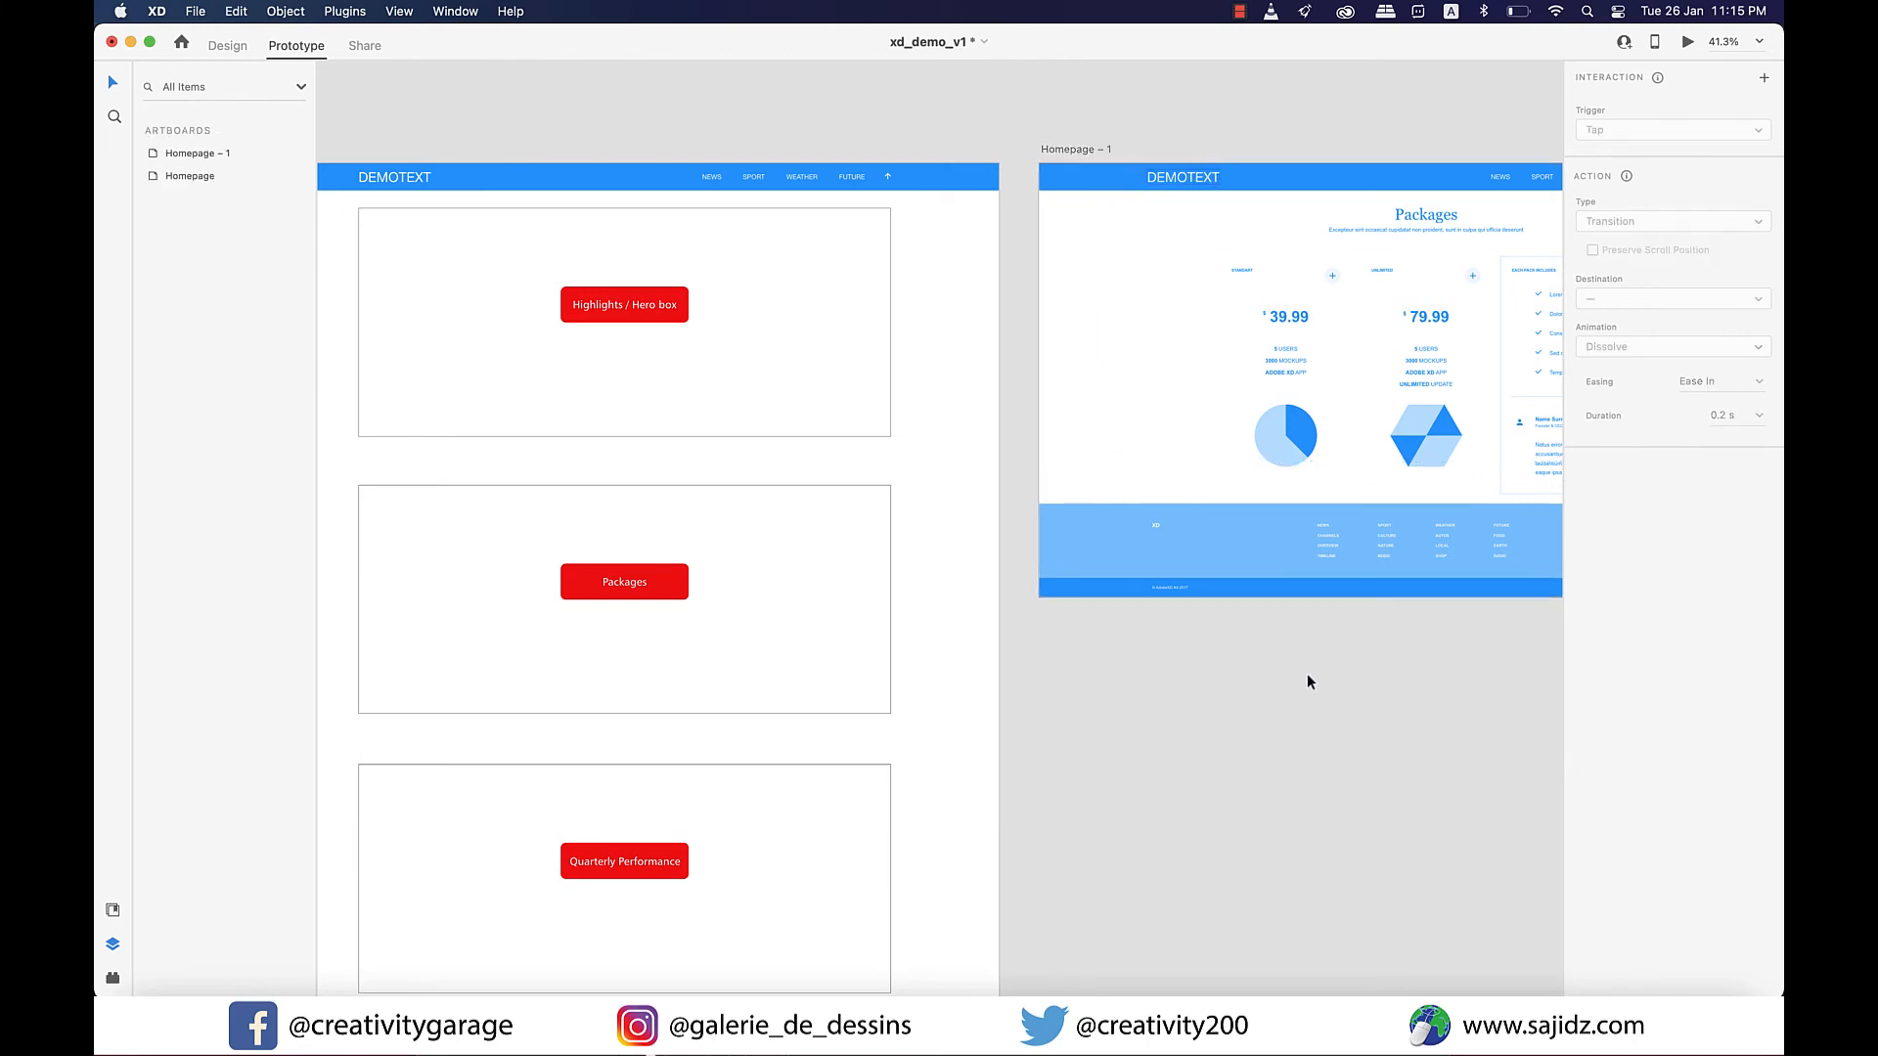
# Link the Homepage's red Packages button to Homepage – 1 with a tap transition using the Slide Left animation.
pyautogui.hscroll(3, 1281, 766)
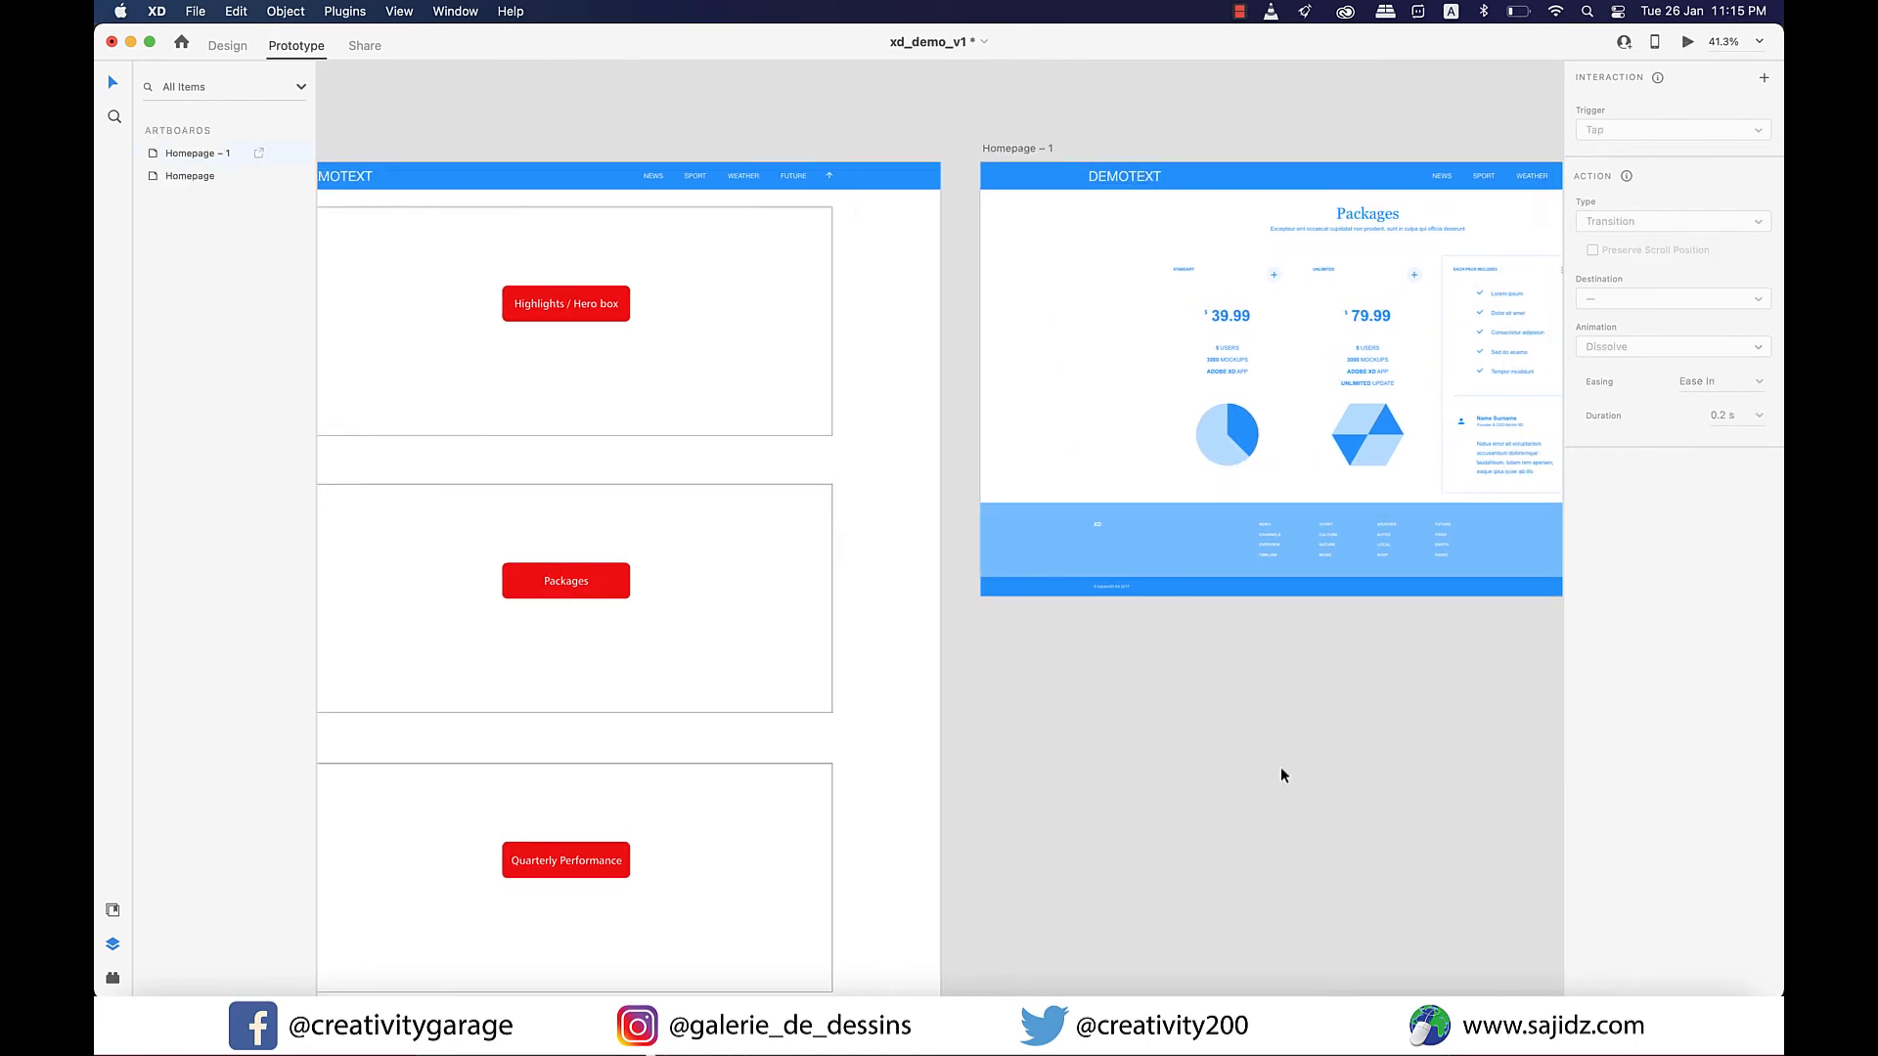
pyautogui.hscroll(1, 1281, 774)
pyautogui.scroll(-1, 1281, 775)
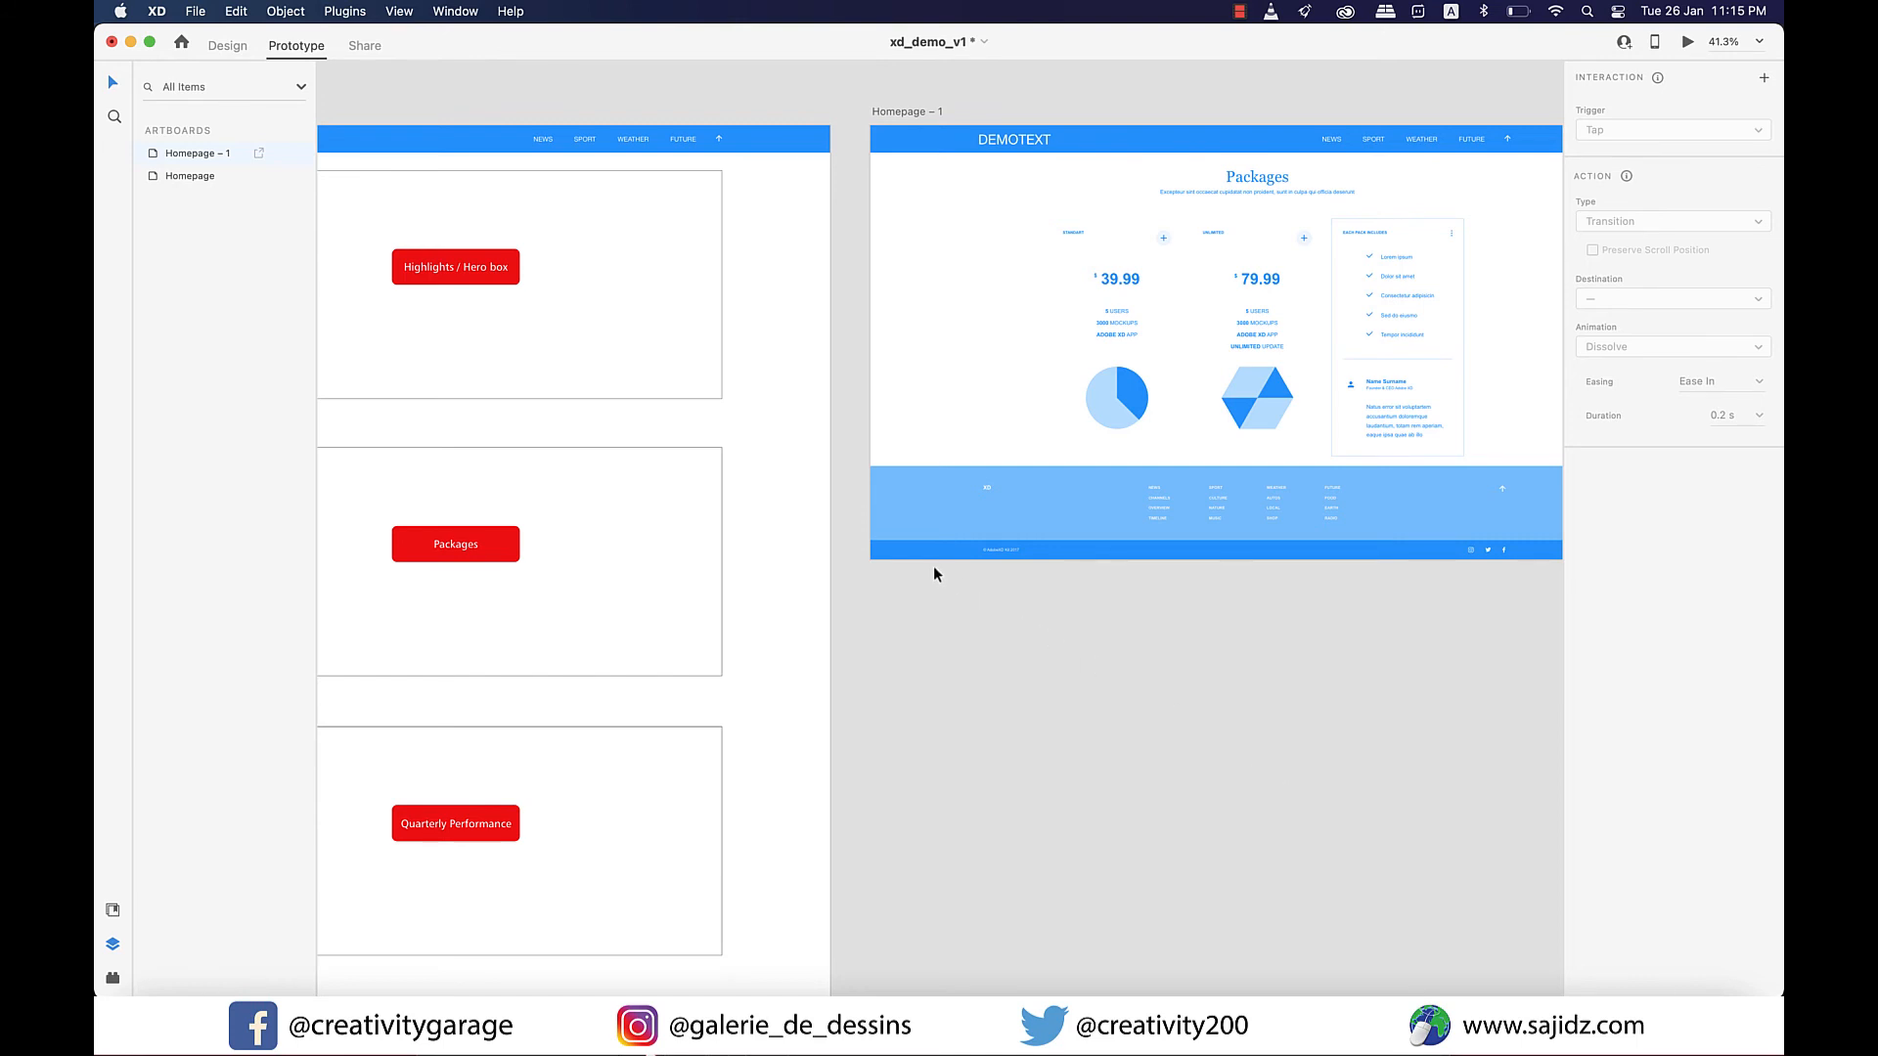
pyautogui.hscroll(-2, 933, 574)
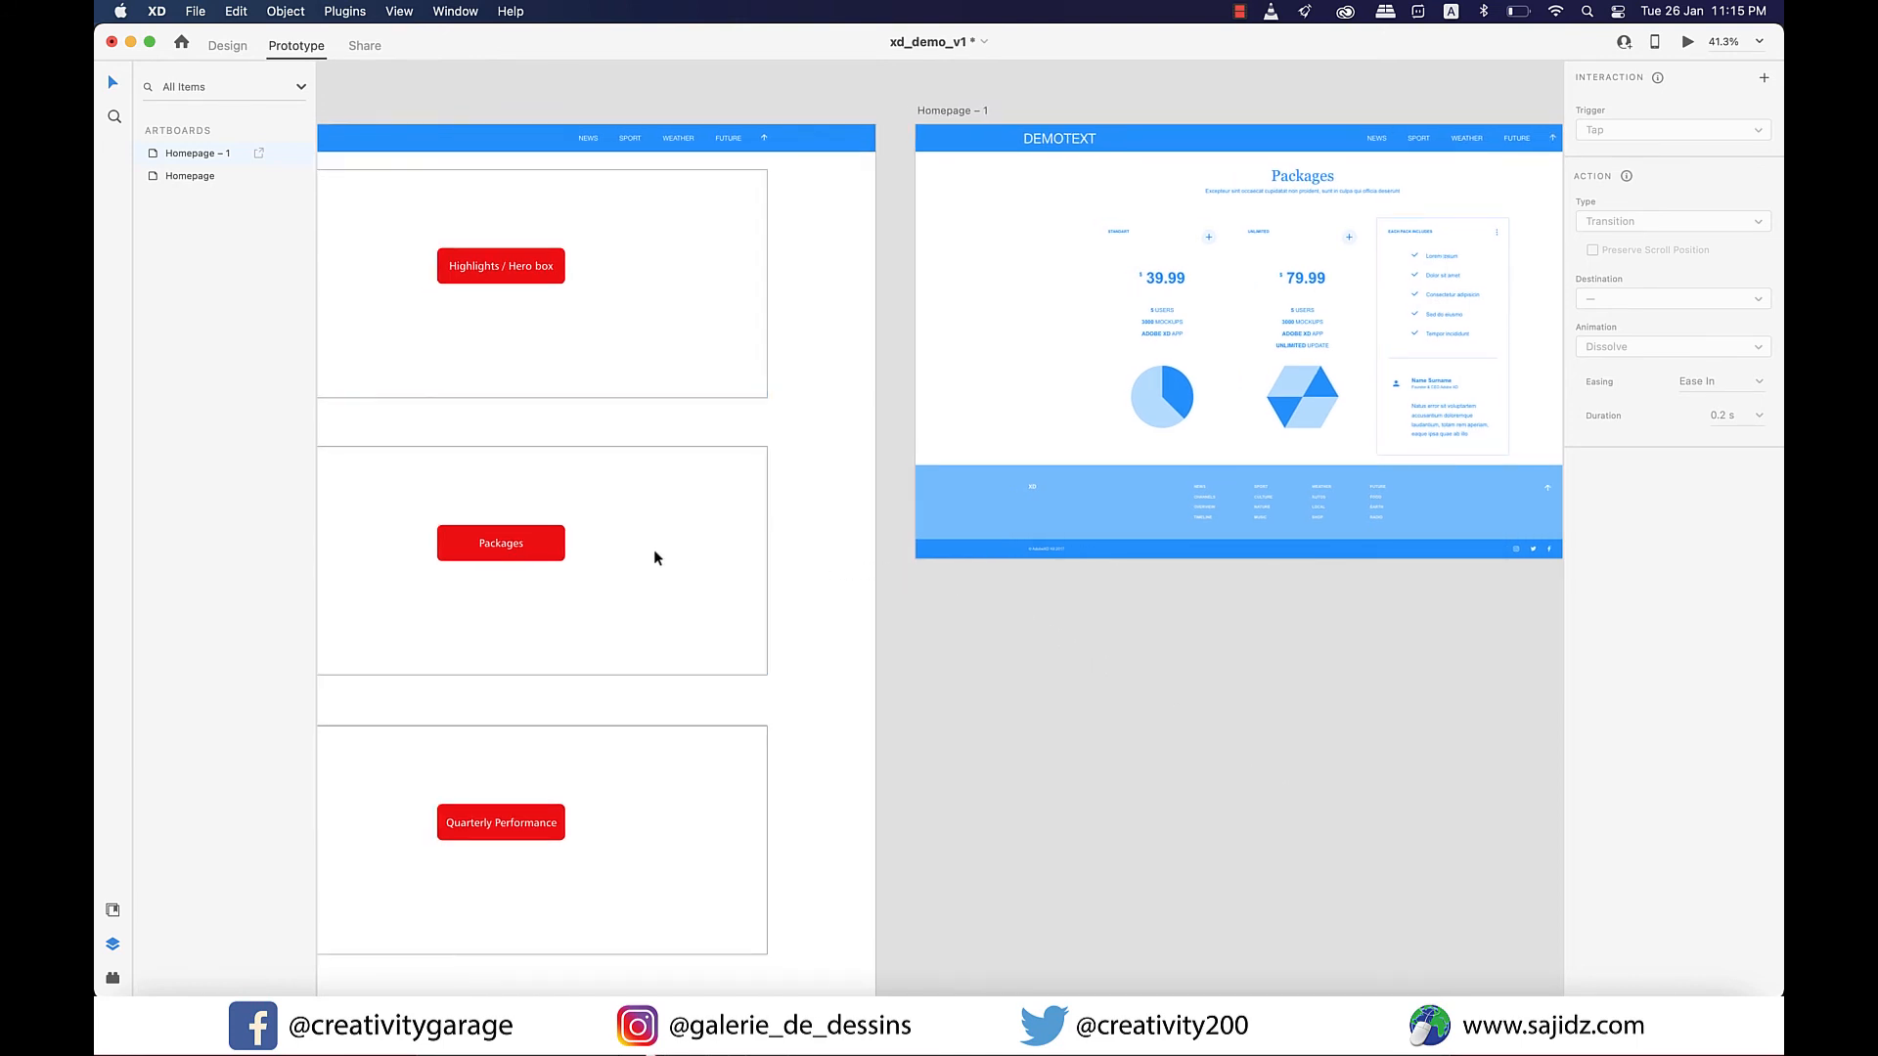
pyautogui.click(564, 549)
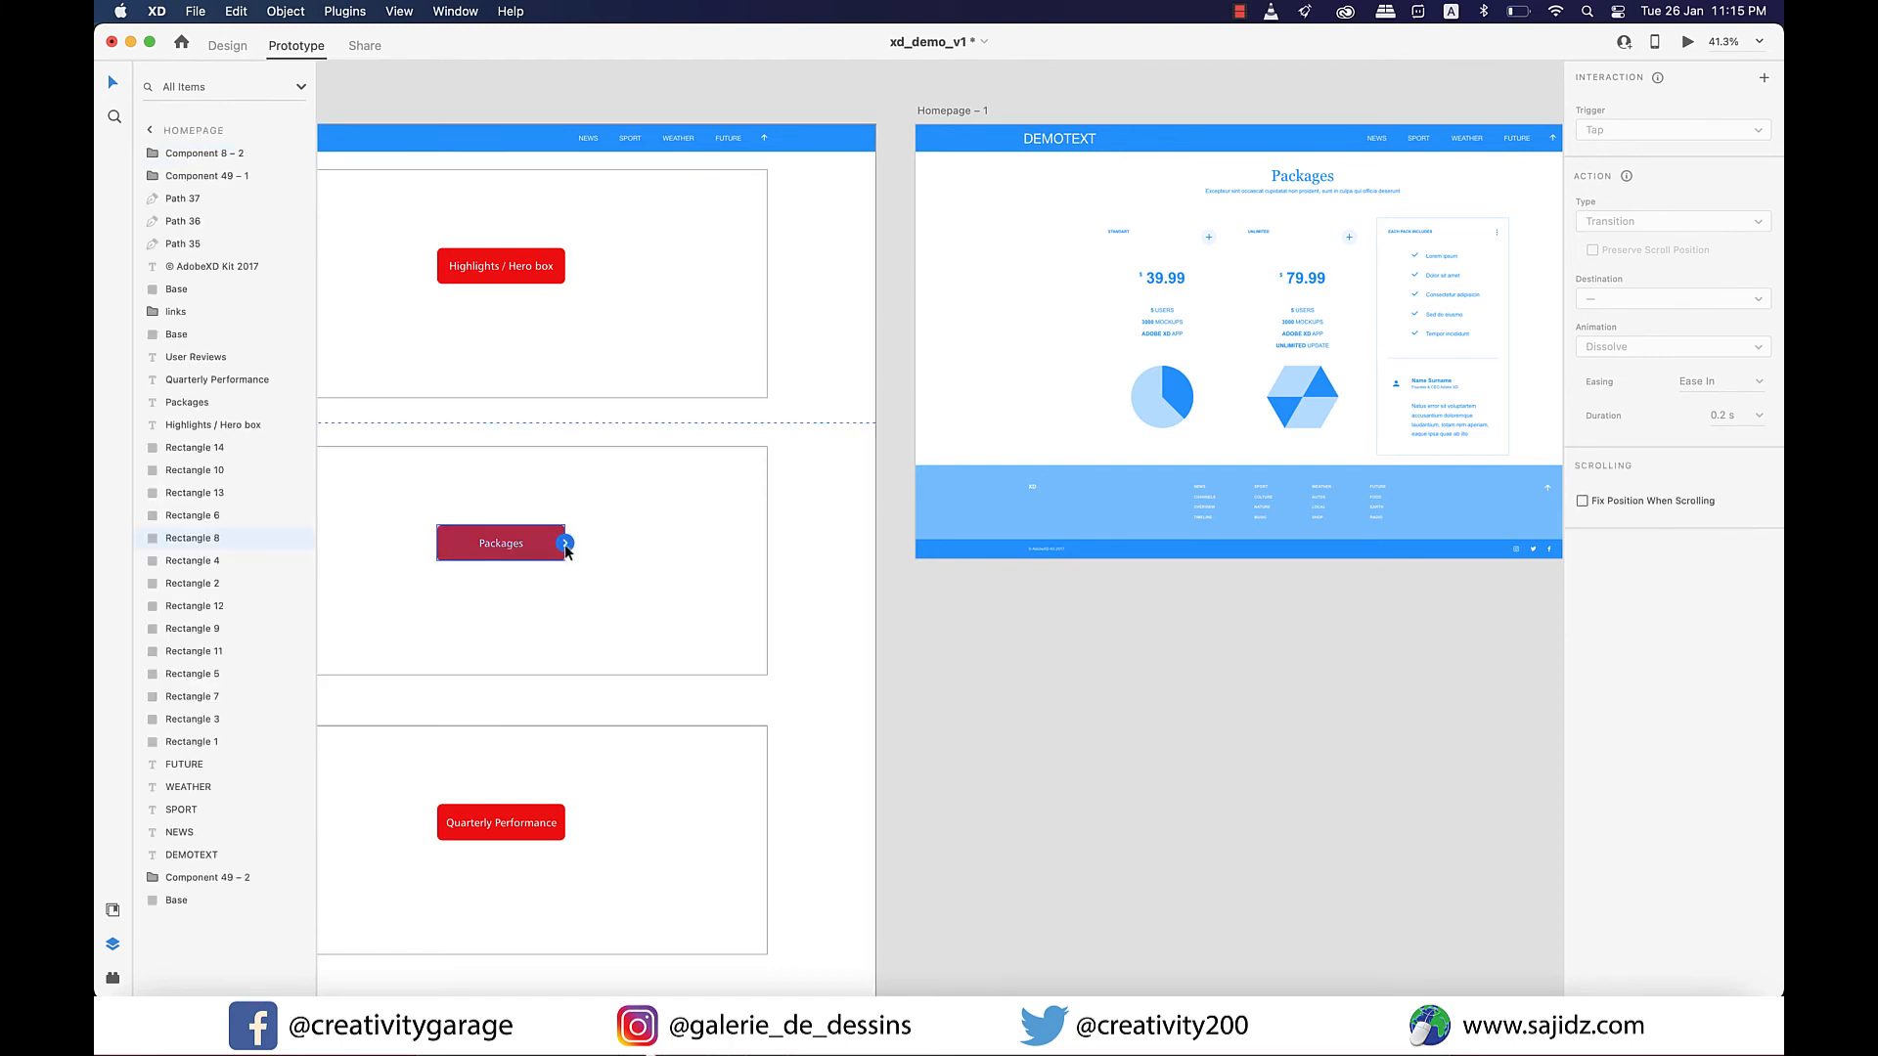
pyautogui.click(567, 545)
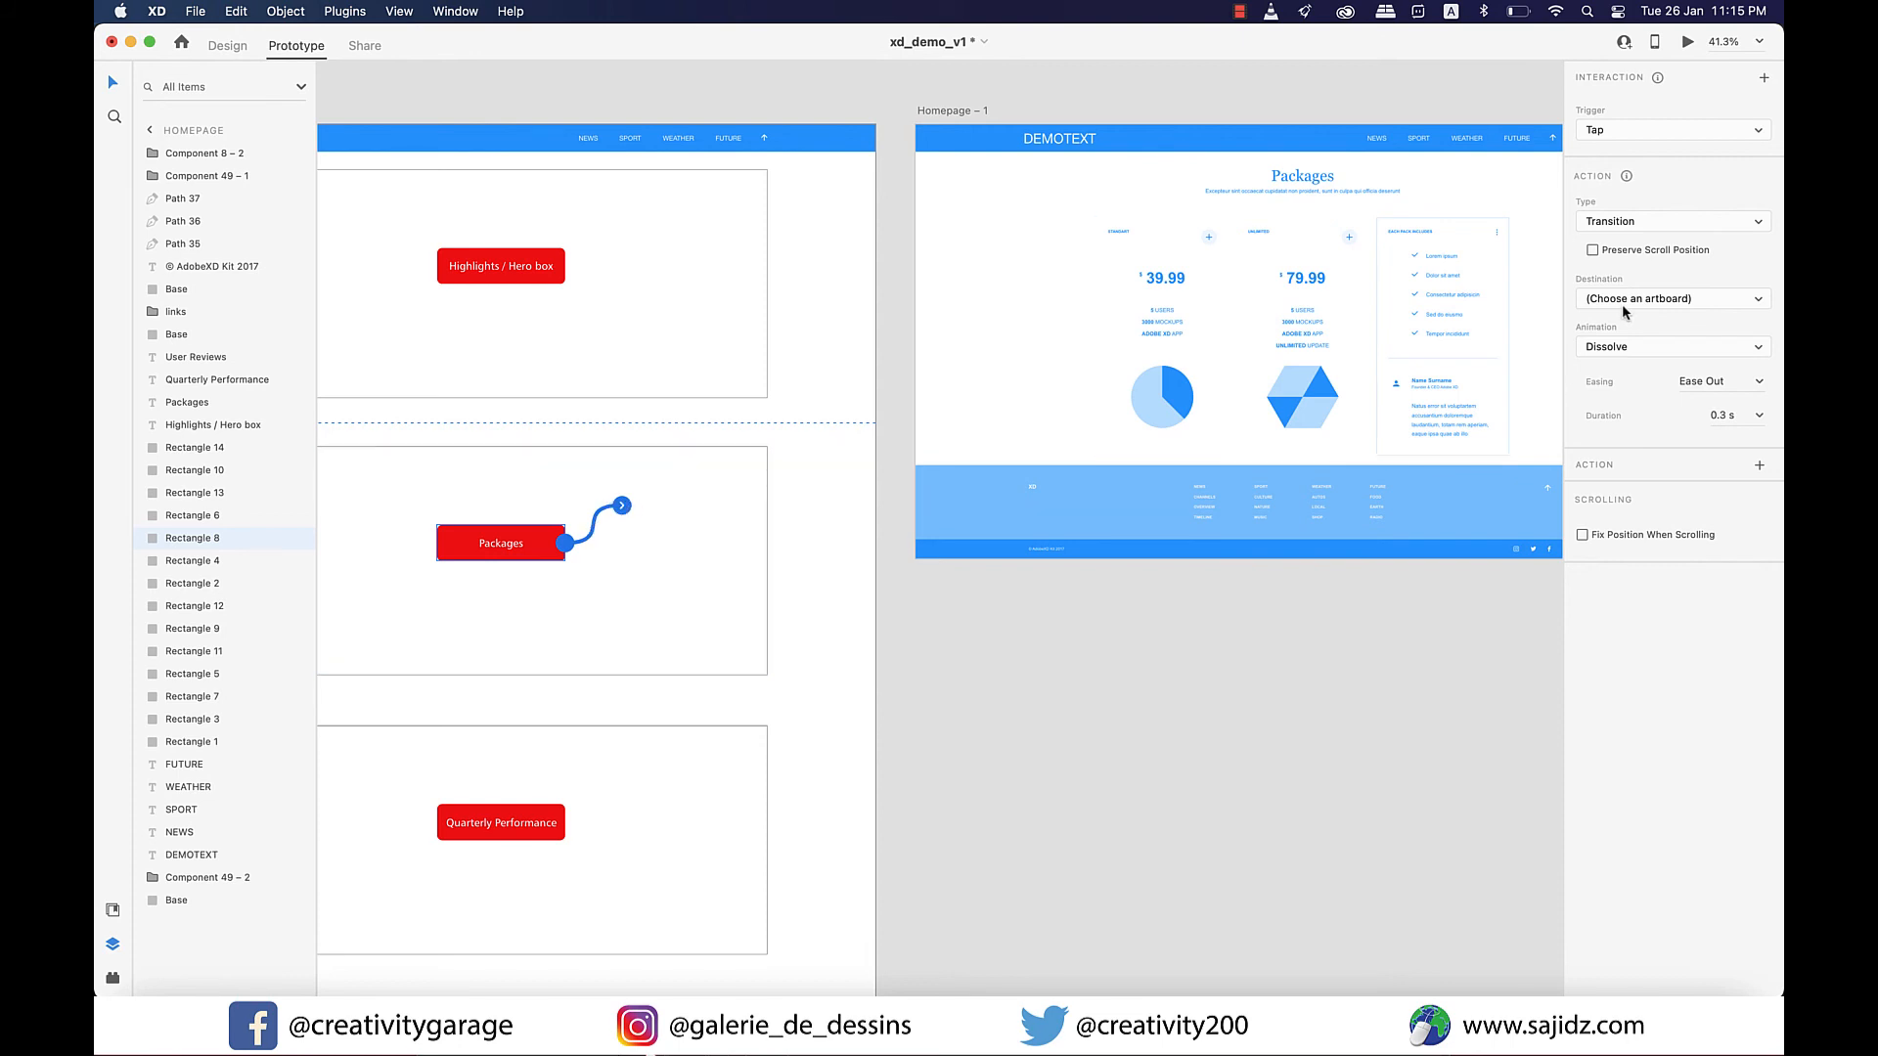
pyautogui.click(1752, 301)
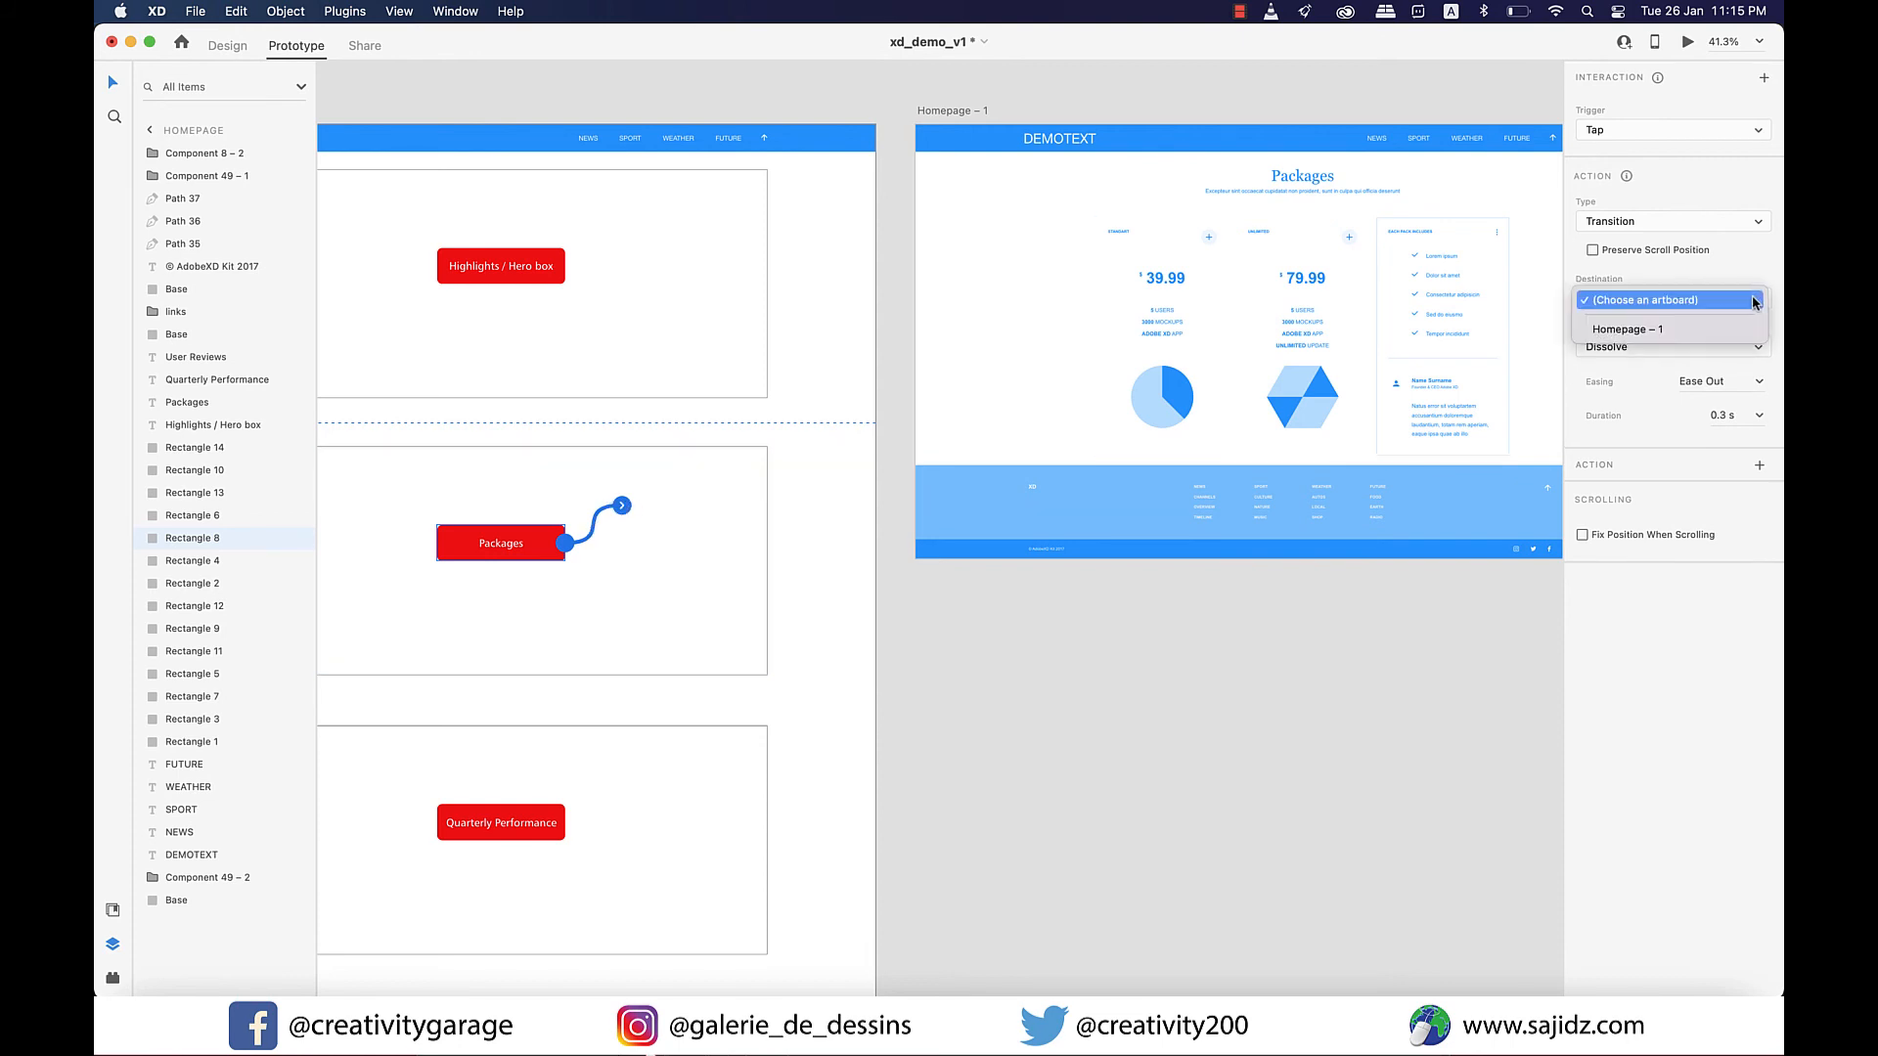
pyautogui.click(1647, 333)
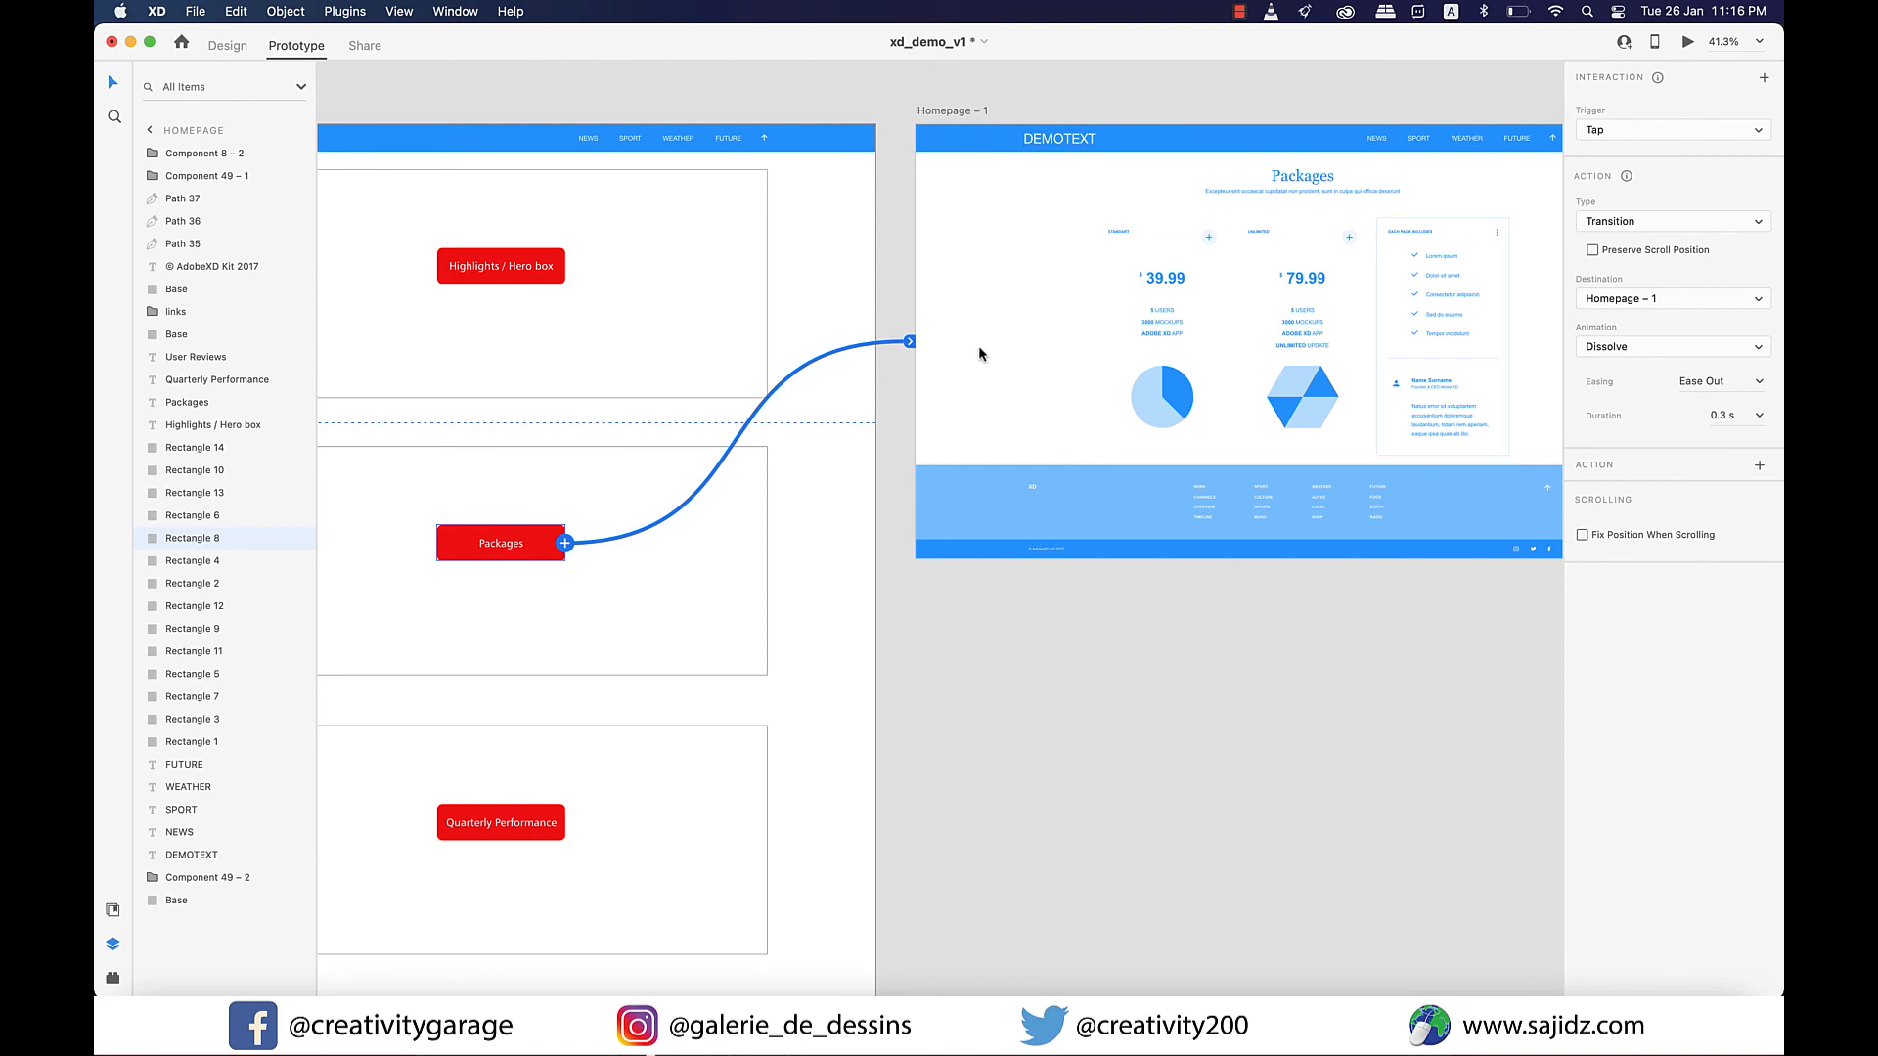
pyautogui.click(1760, 347)
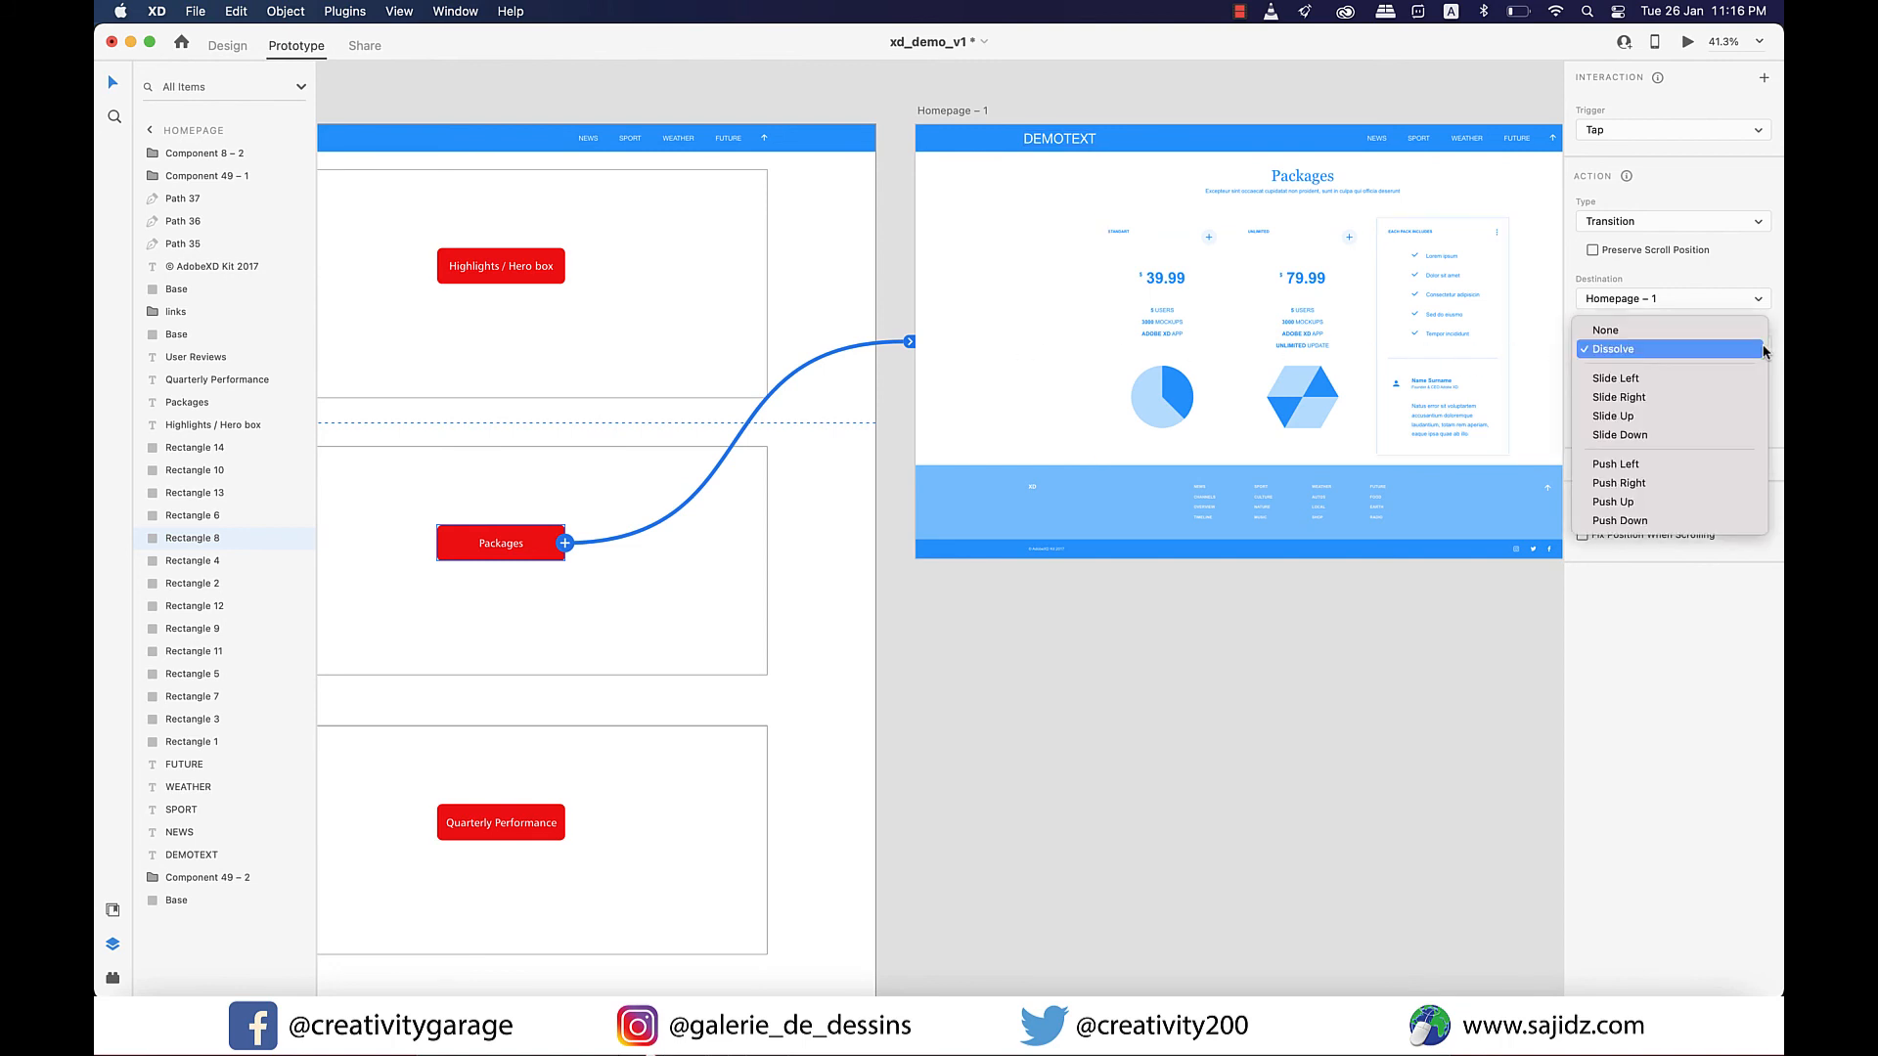
pyautogui.click(1623, 378)
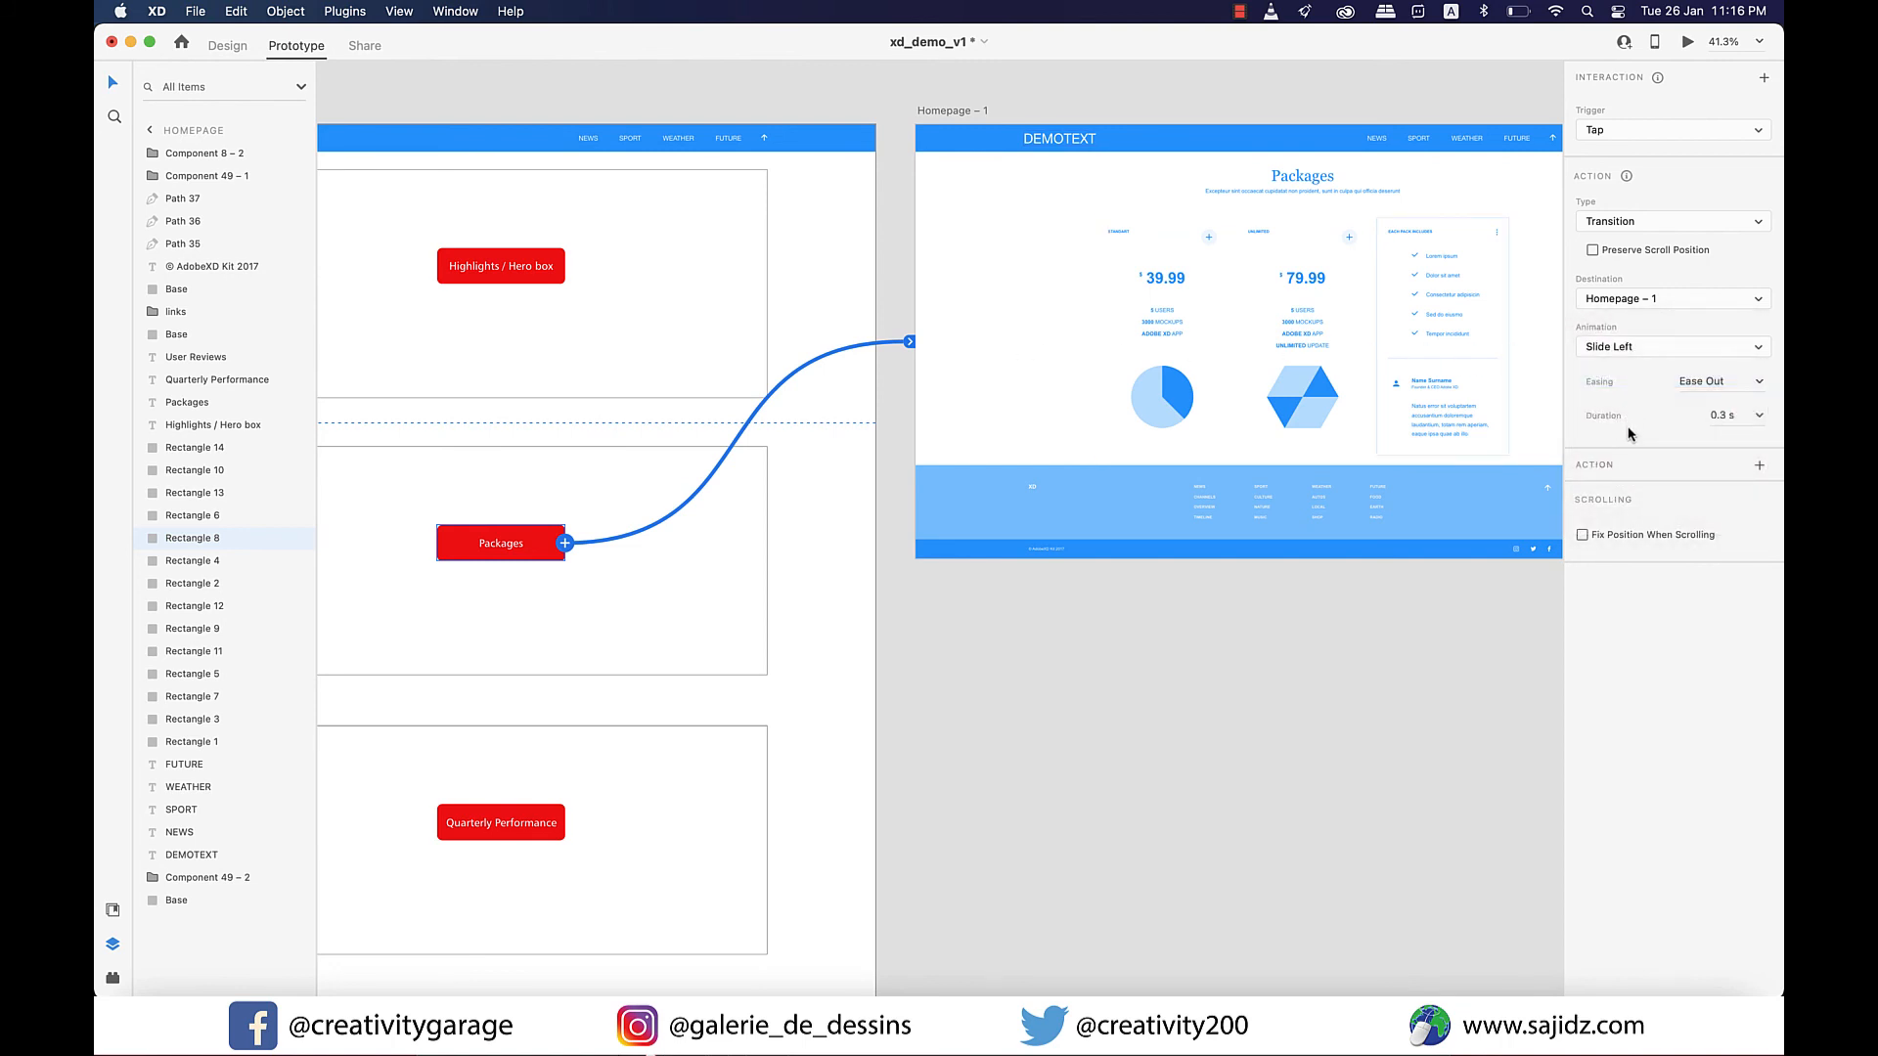
# Link the DEMOTEXT logo on Homepage – 1 to the Homepage artboard with a tap transition using the Slide Right animation.
pyautogui.click(1054, 144)
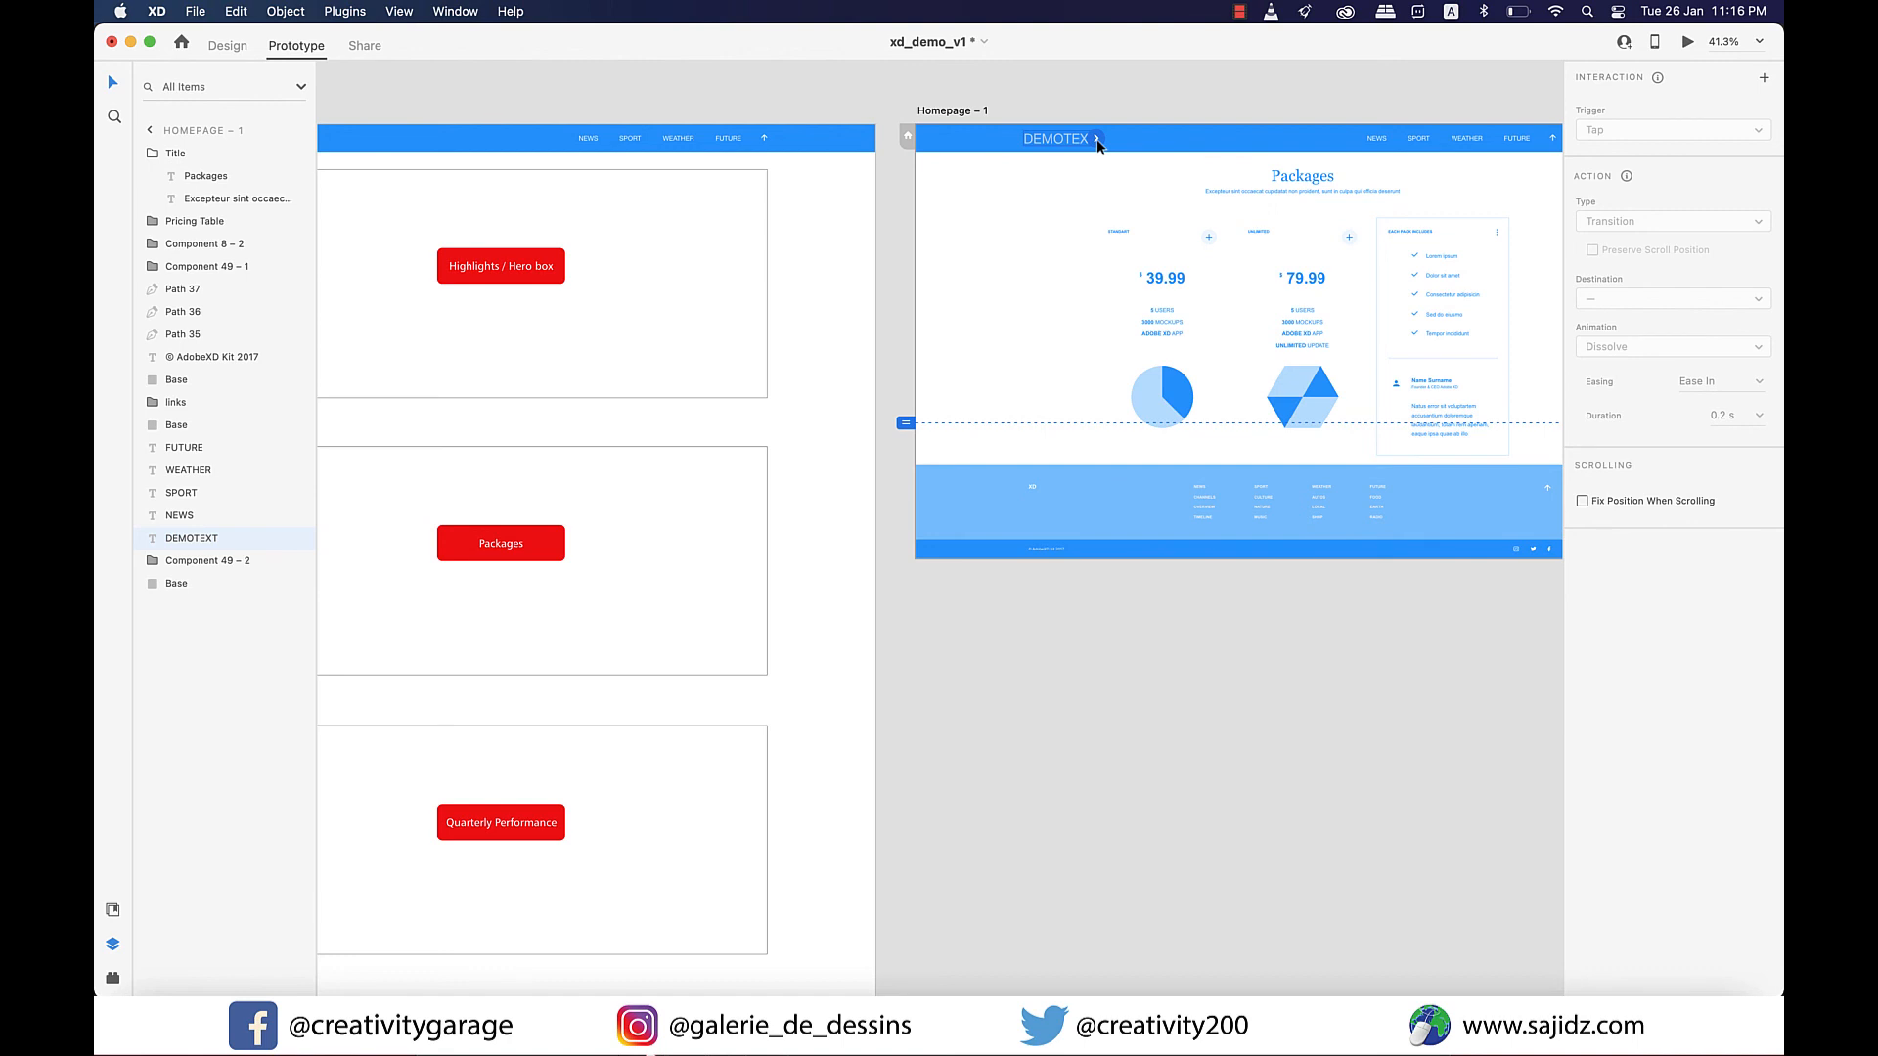
pyautogui.click(1097, 141)
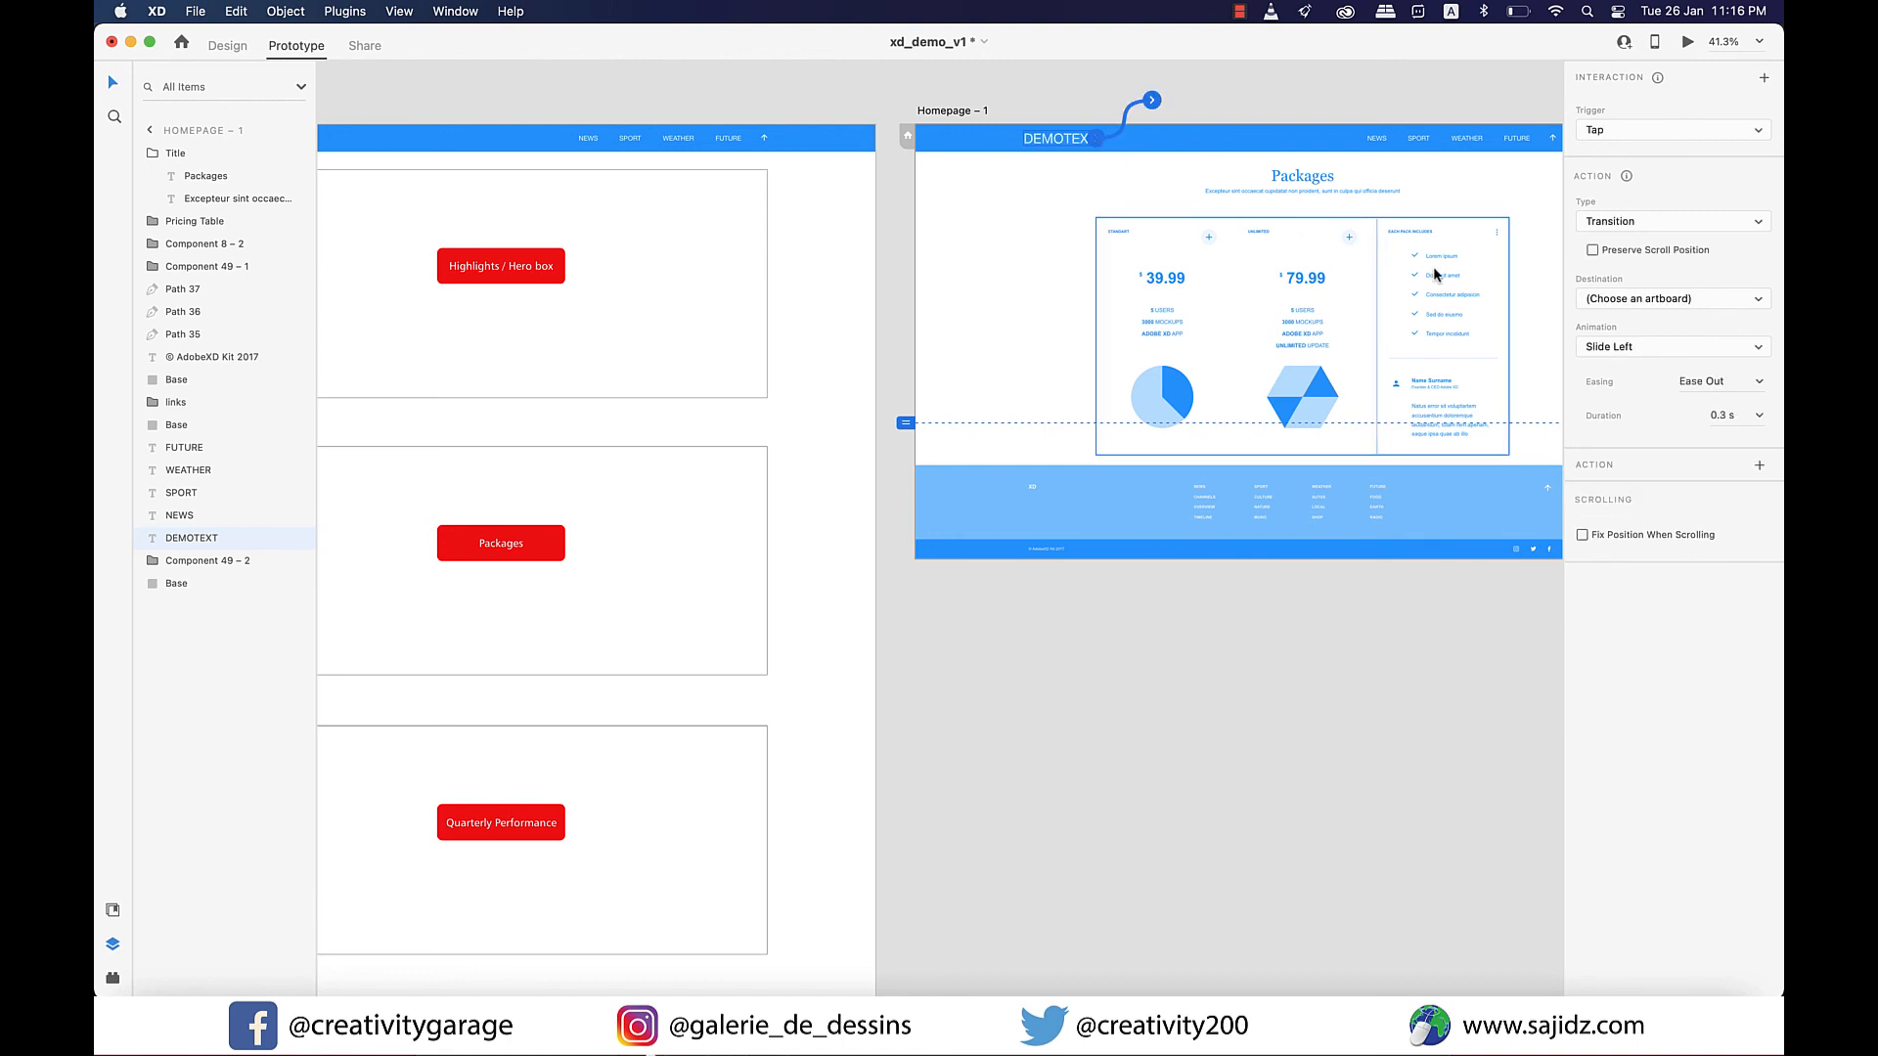
pyautogui.click(1635, 299)
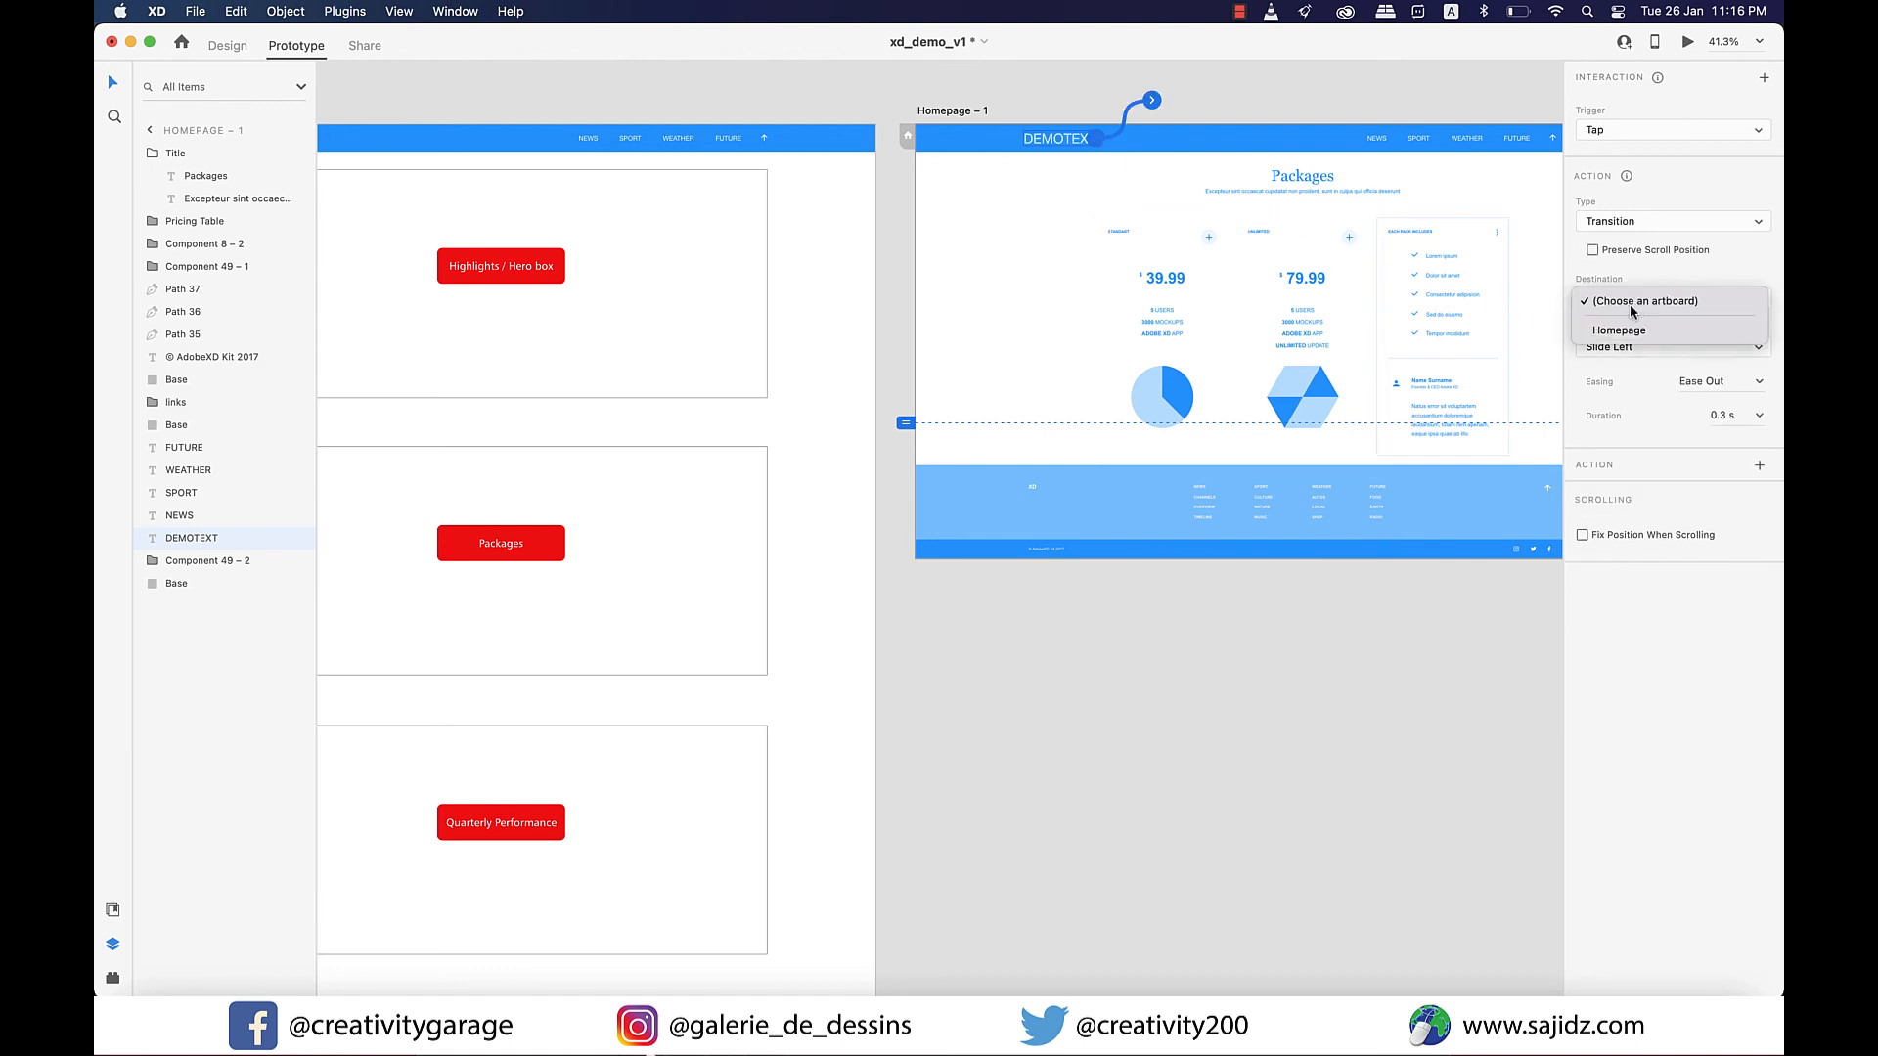
pyautogui.click(1609, 331)
pyautogui.click(1758, 355)
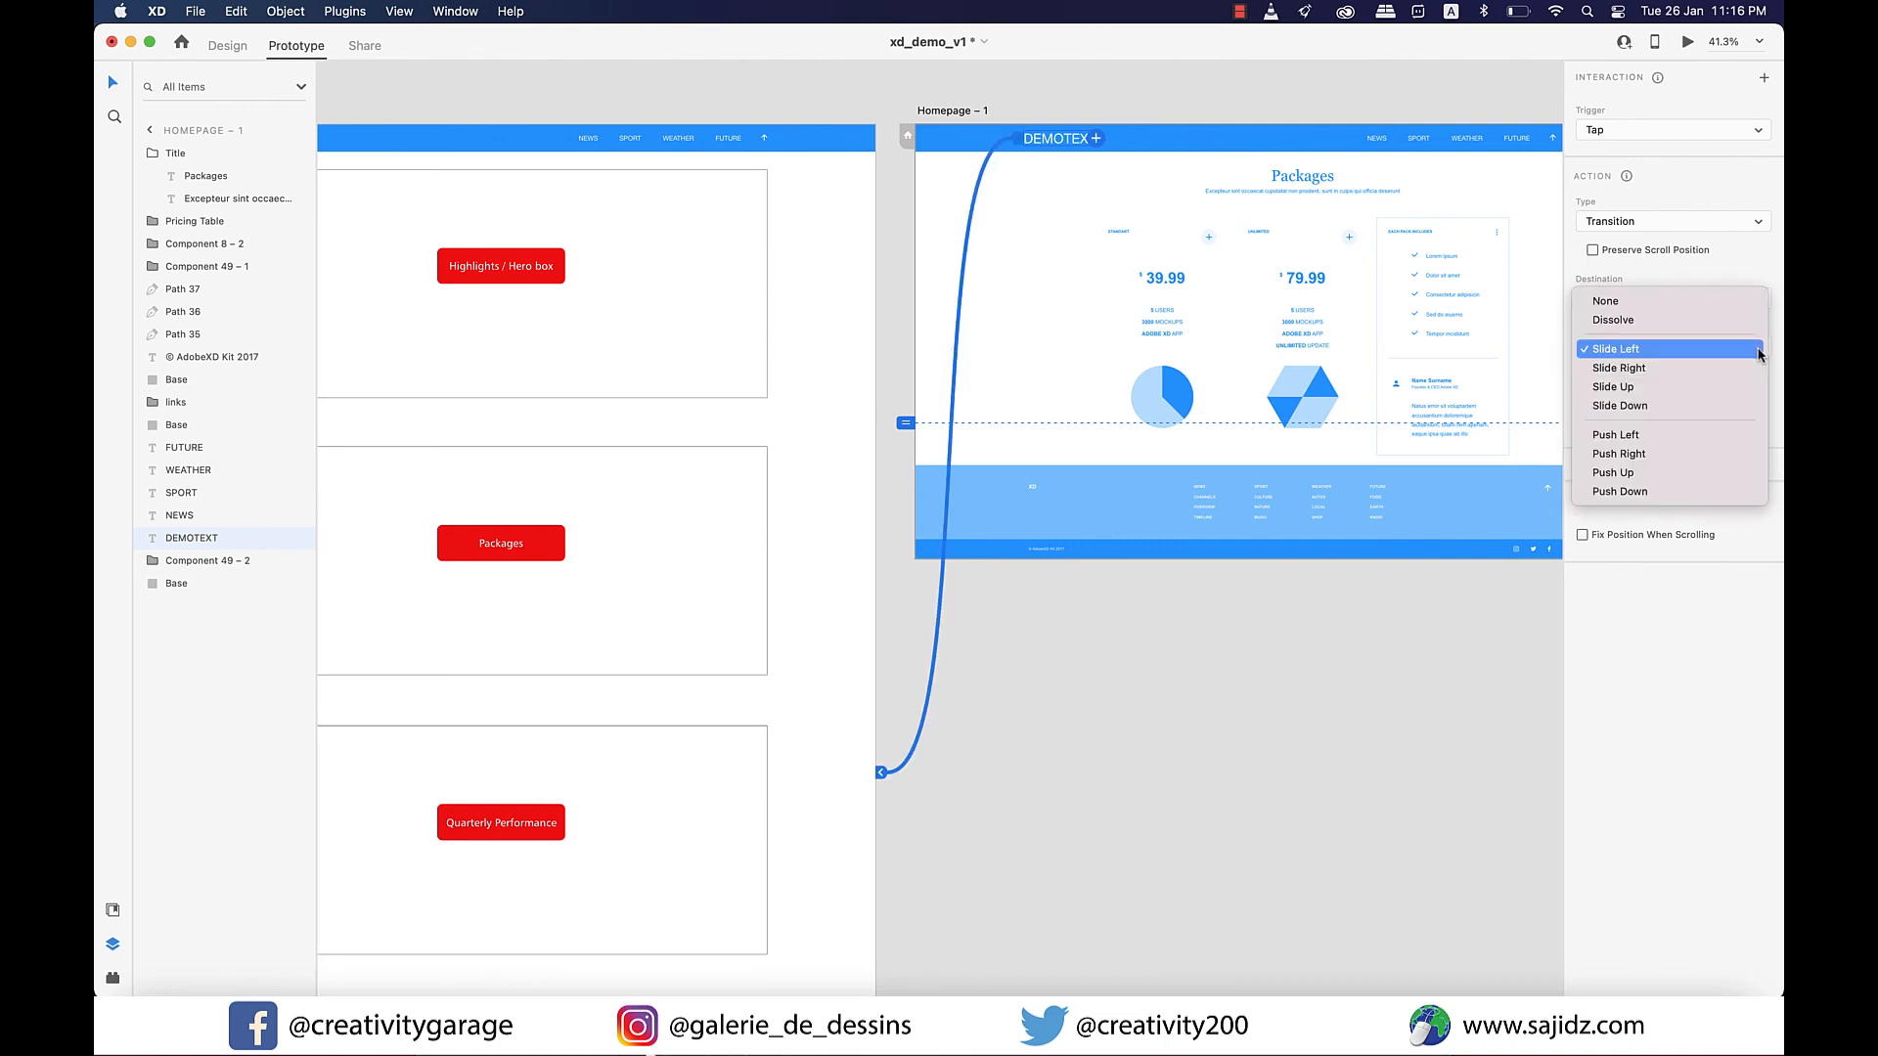
pyautogui.click(1651, 372)
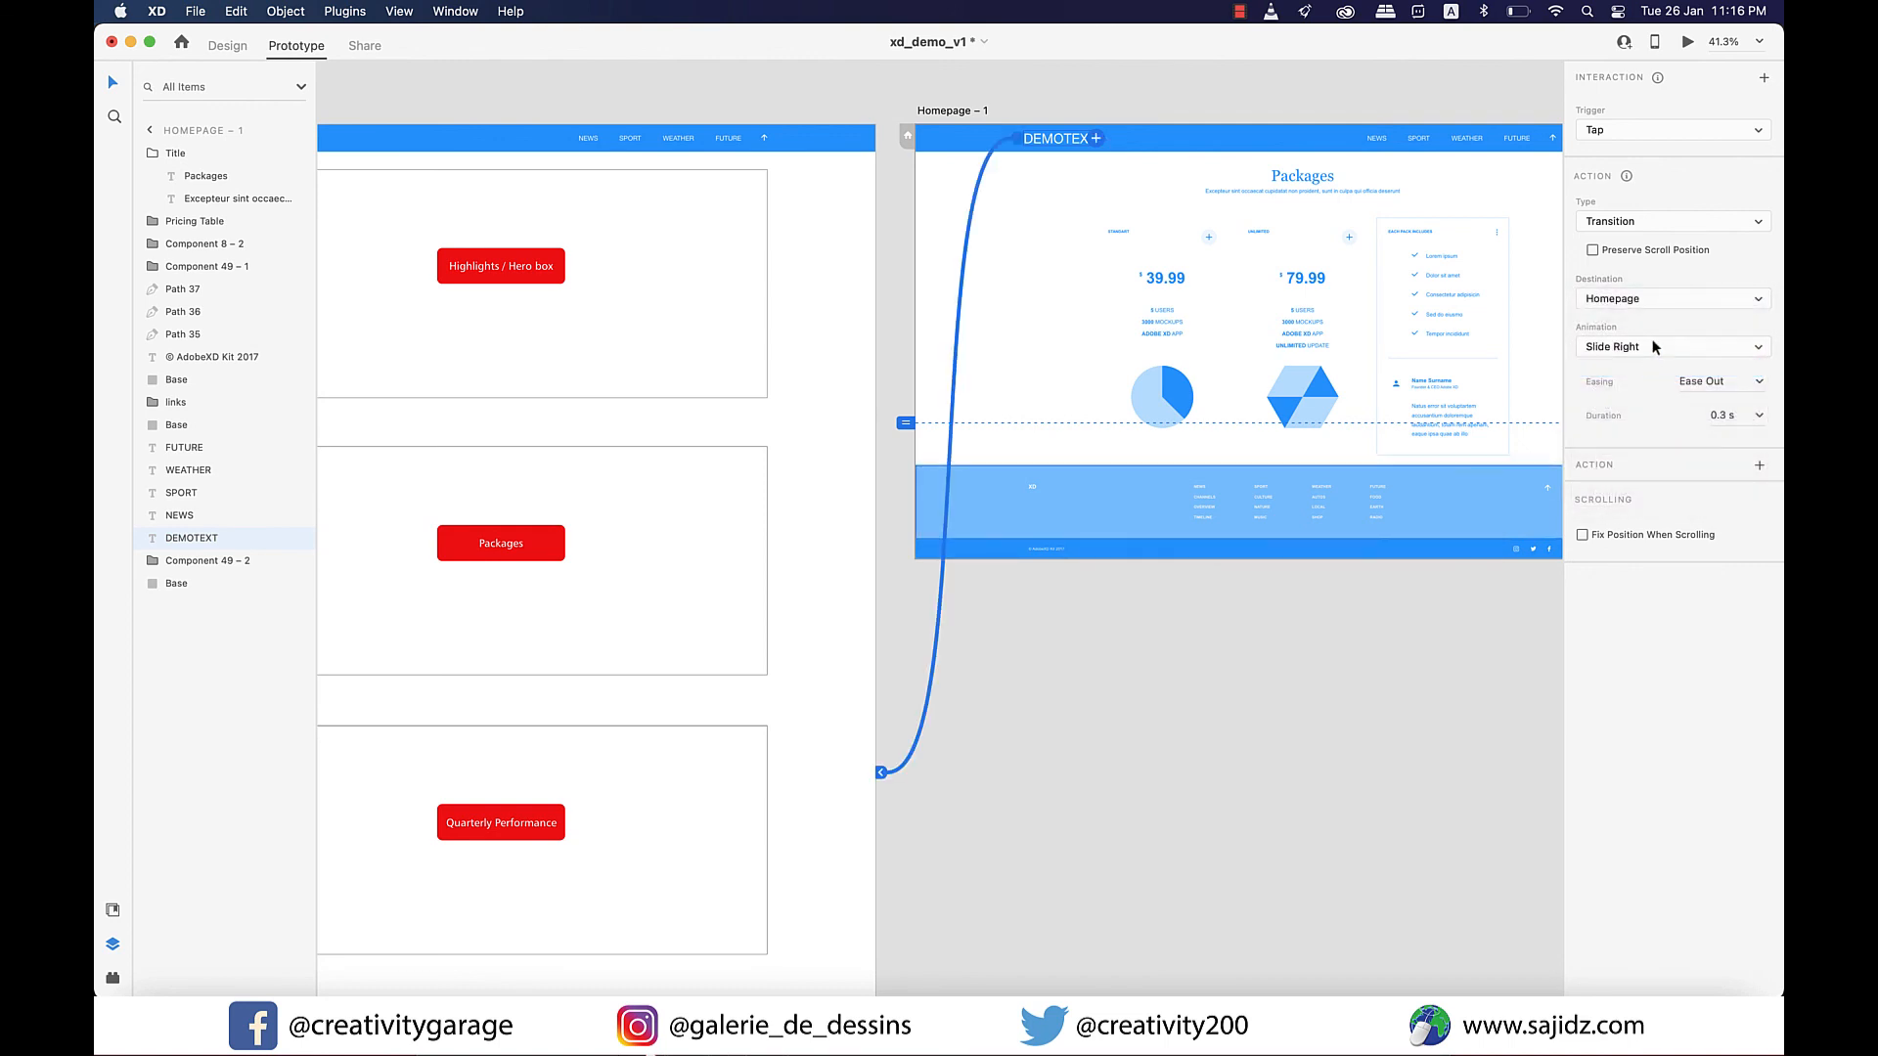
# Preview the prototype full screen and test the slide transitions through the Packages button and the DEMOTEXT logo.
pyautogui.scroll(-1, 1682, 47)
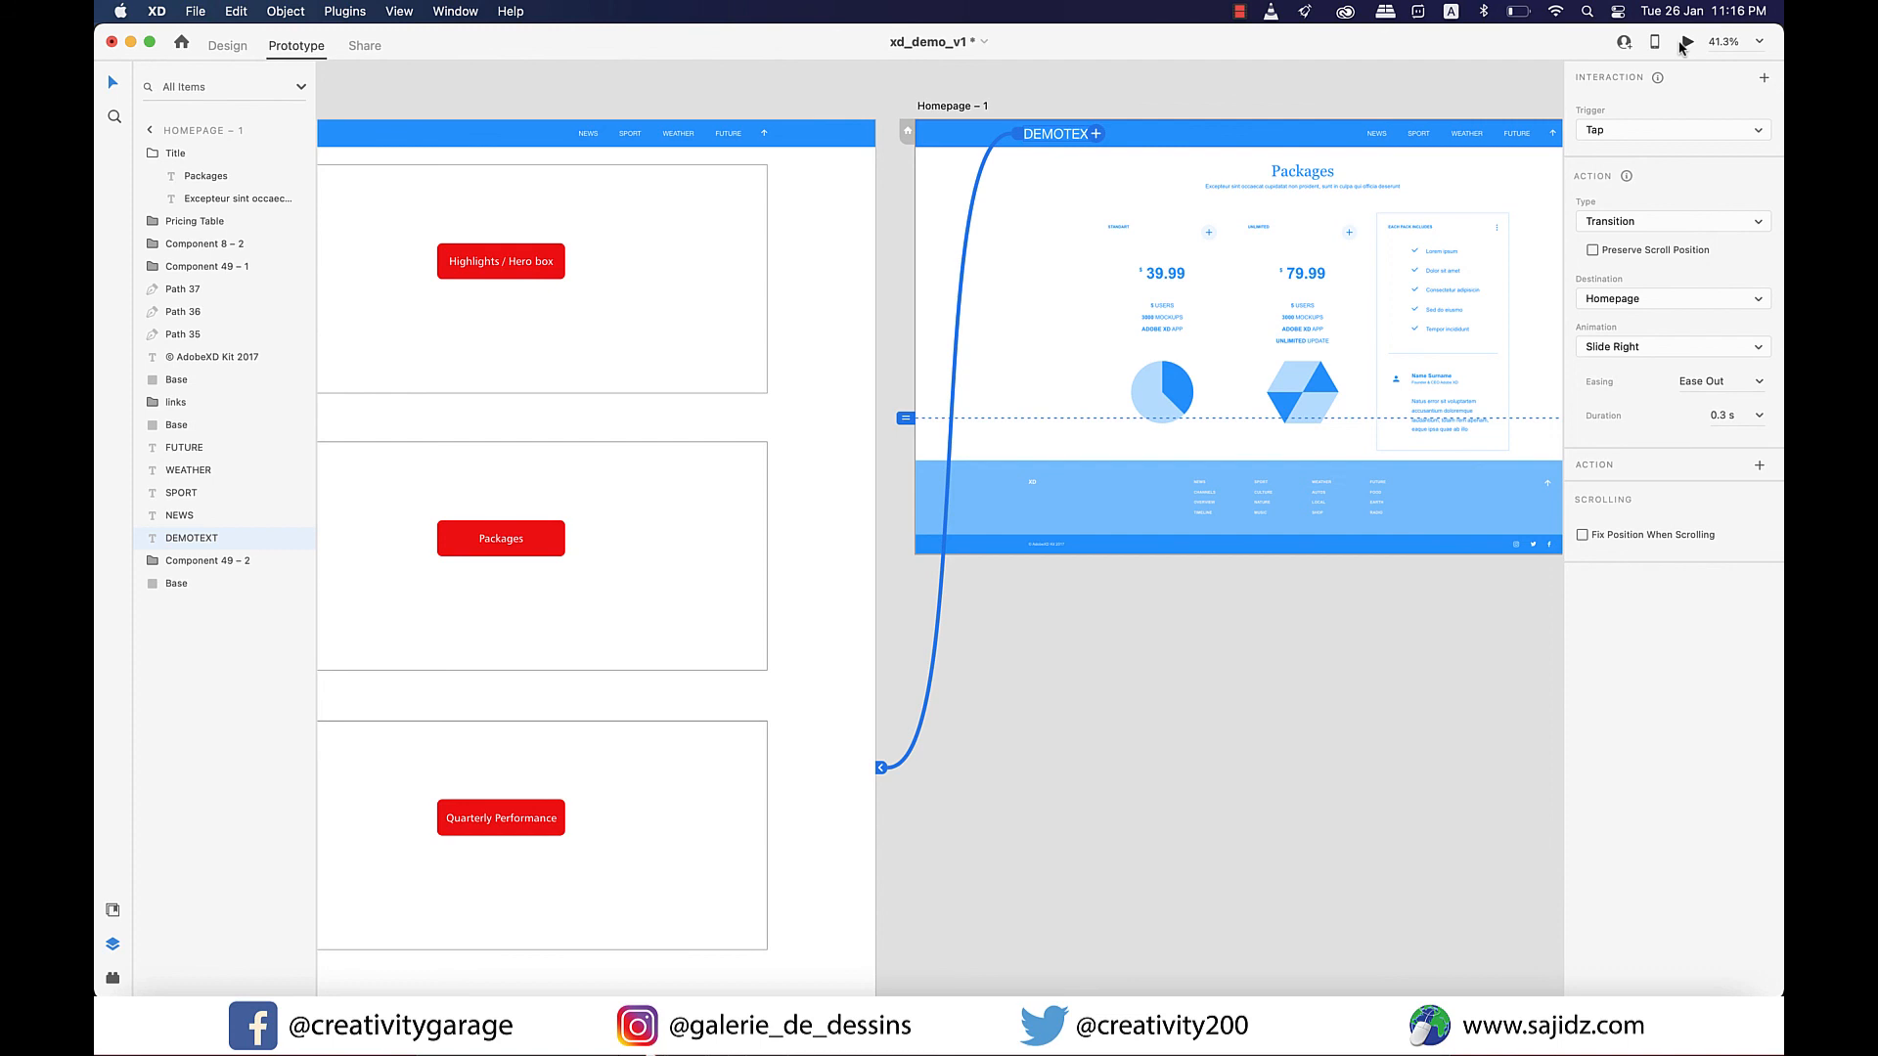
pyautogui.click(1683, 43)
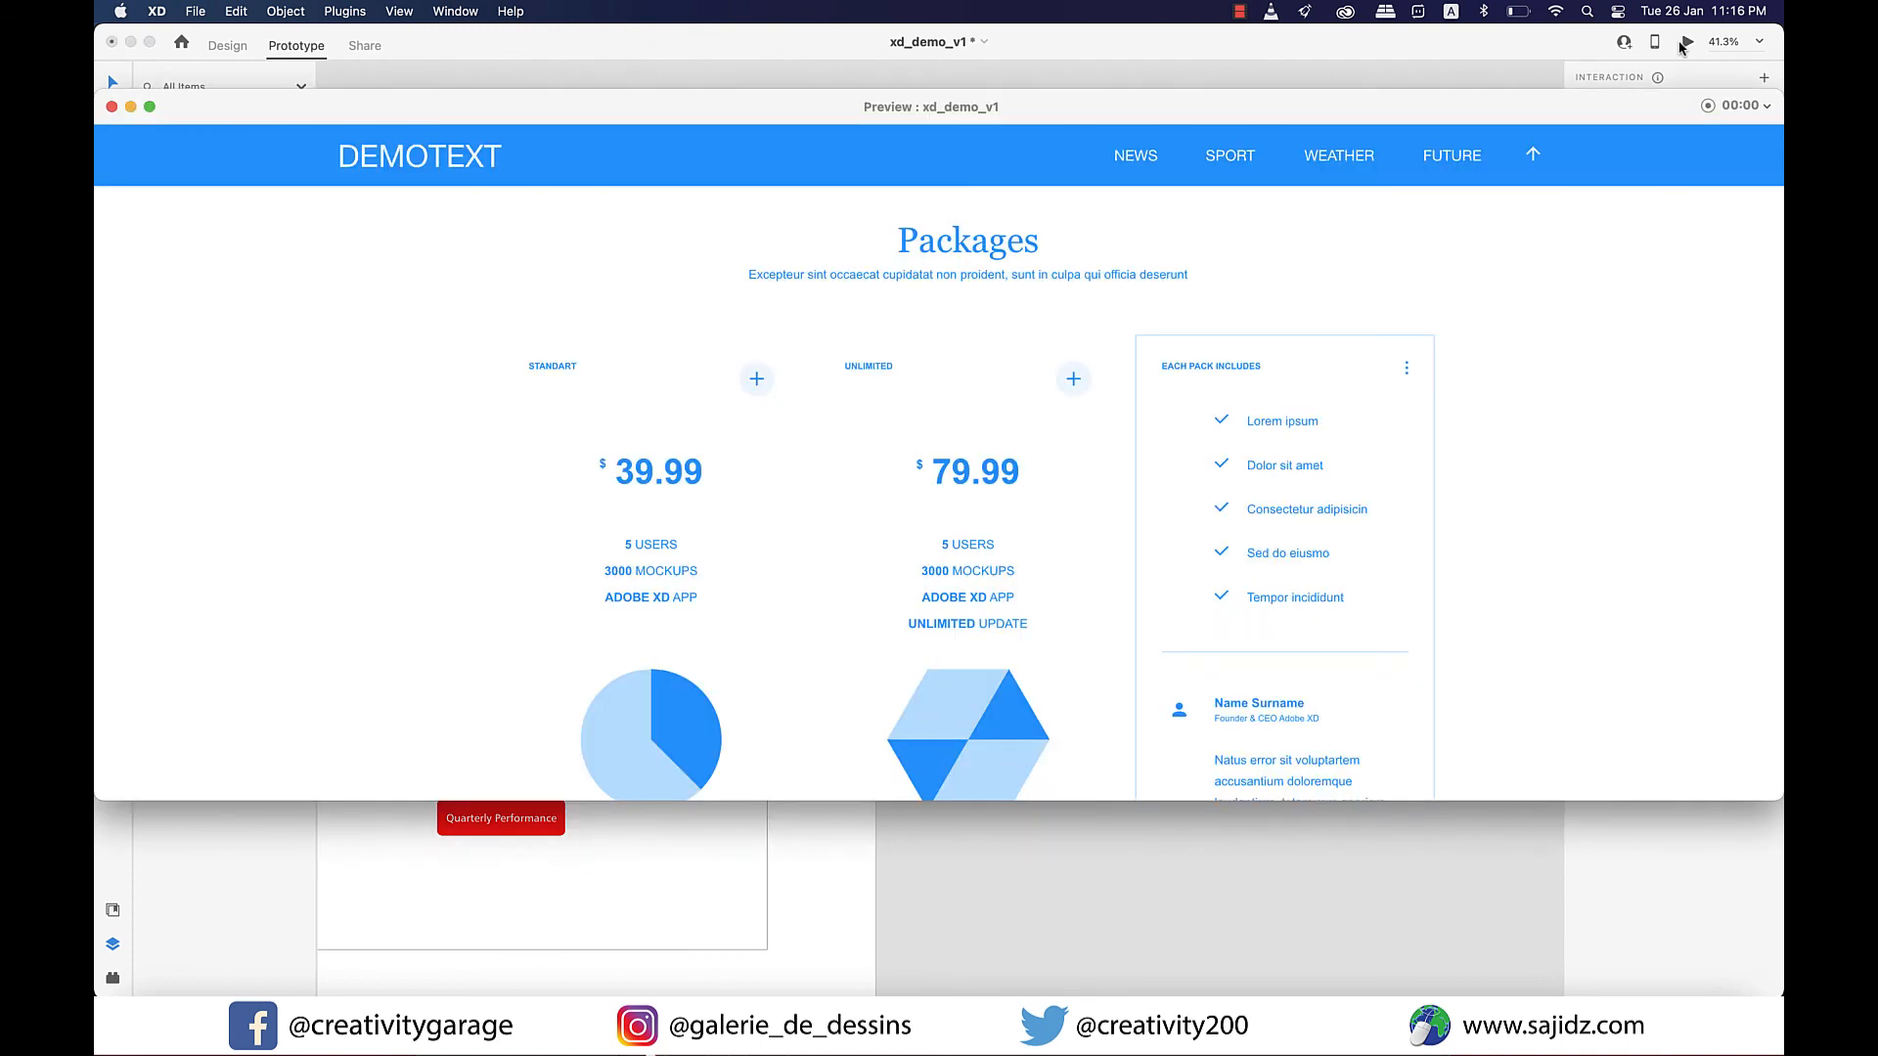
pyautogui.click(149, 111)
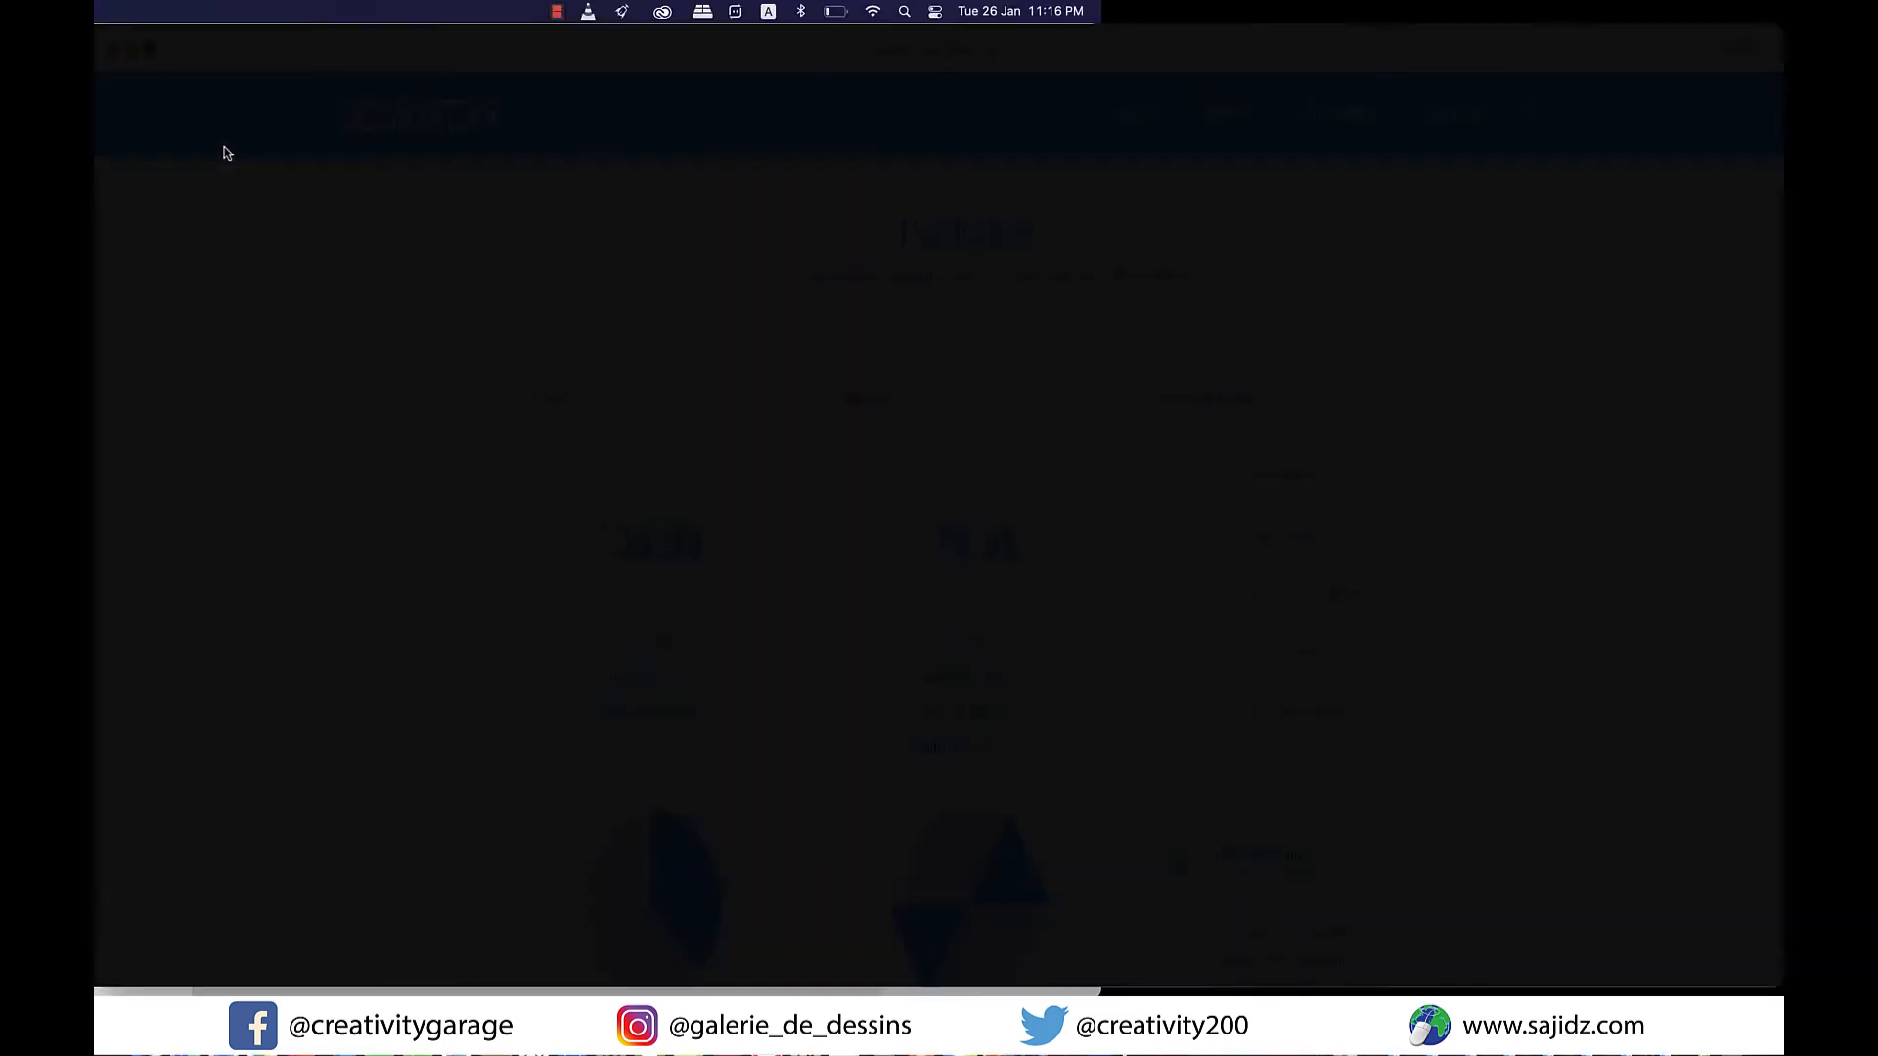
pyautogui.scroll(-3, 1148, 578)
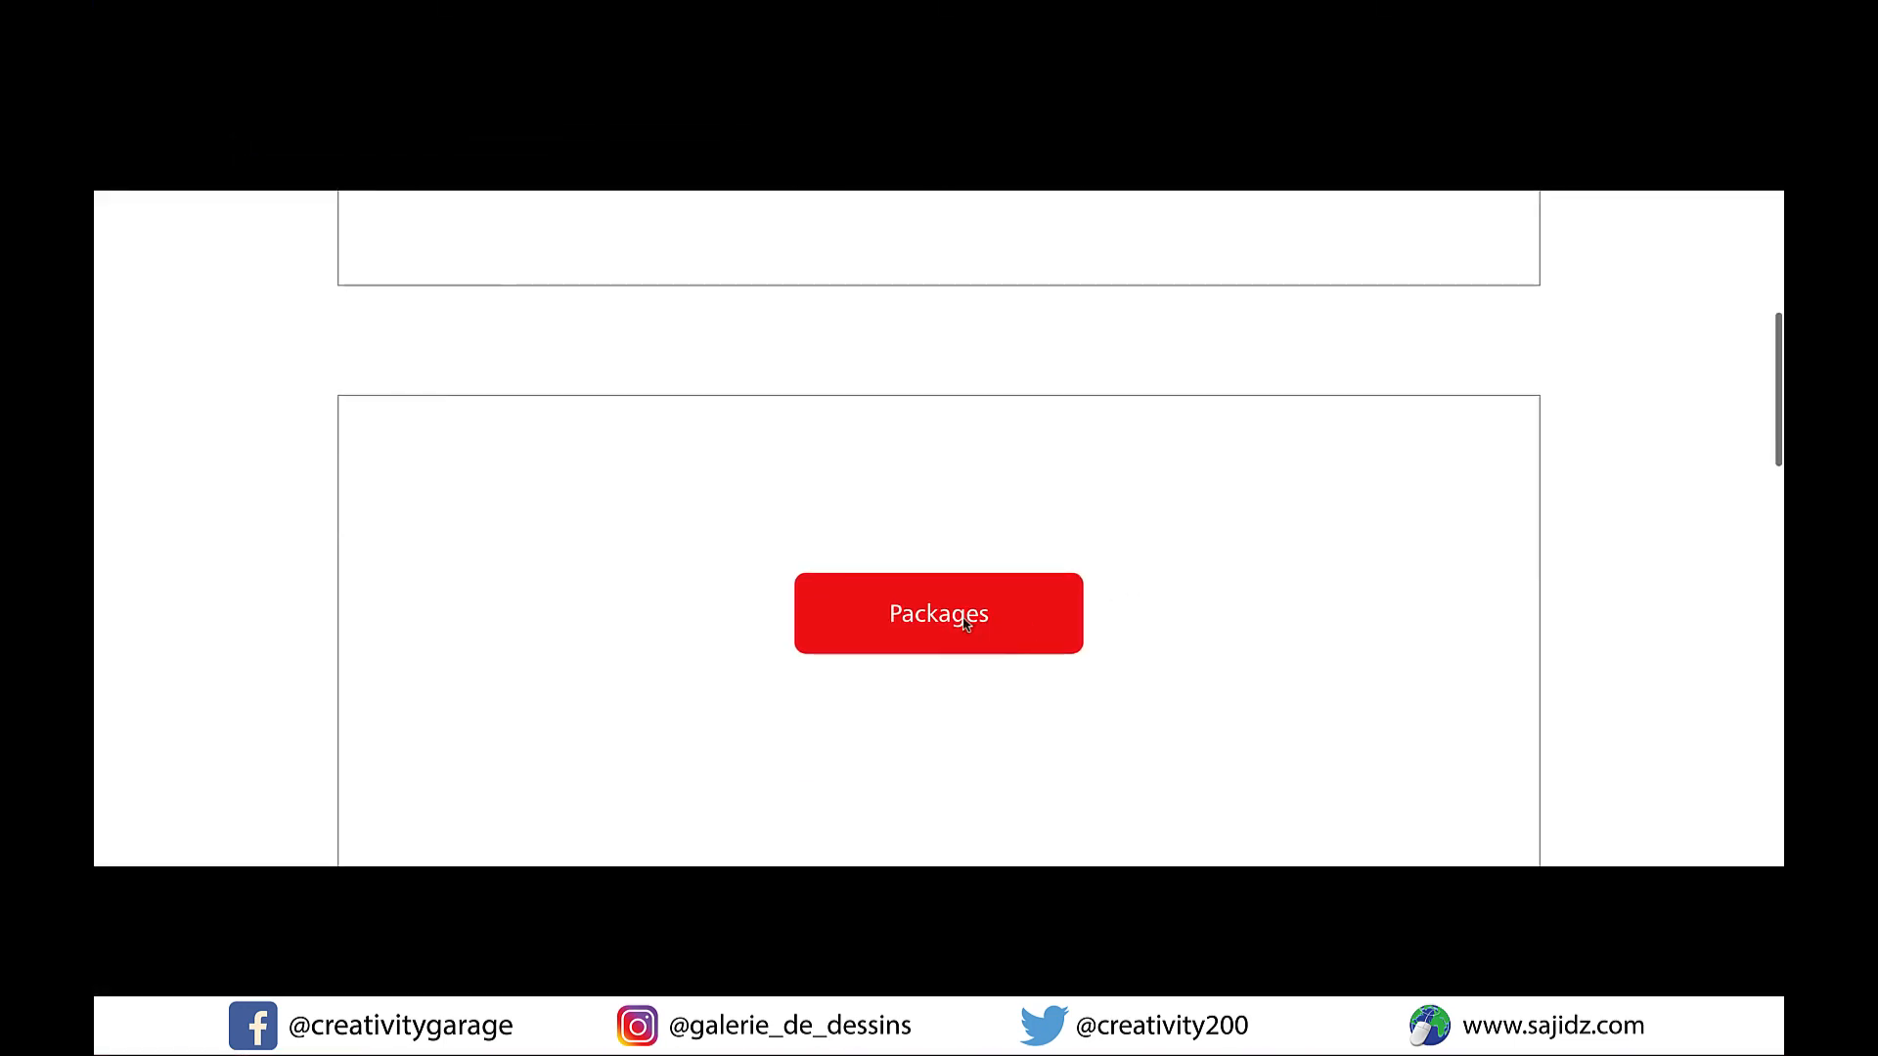
pyautogui.click(963, 624)
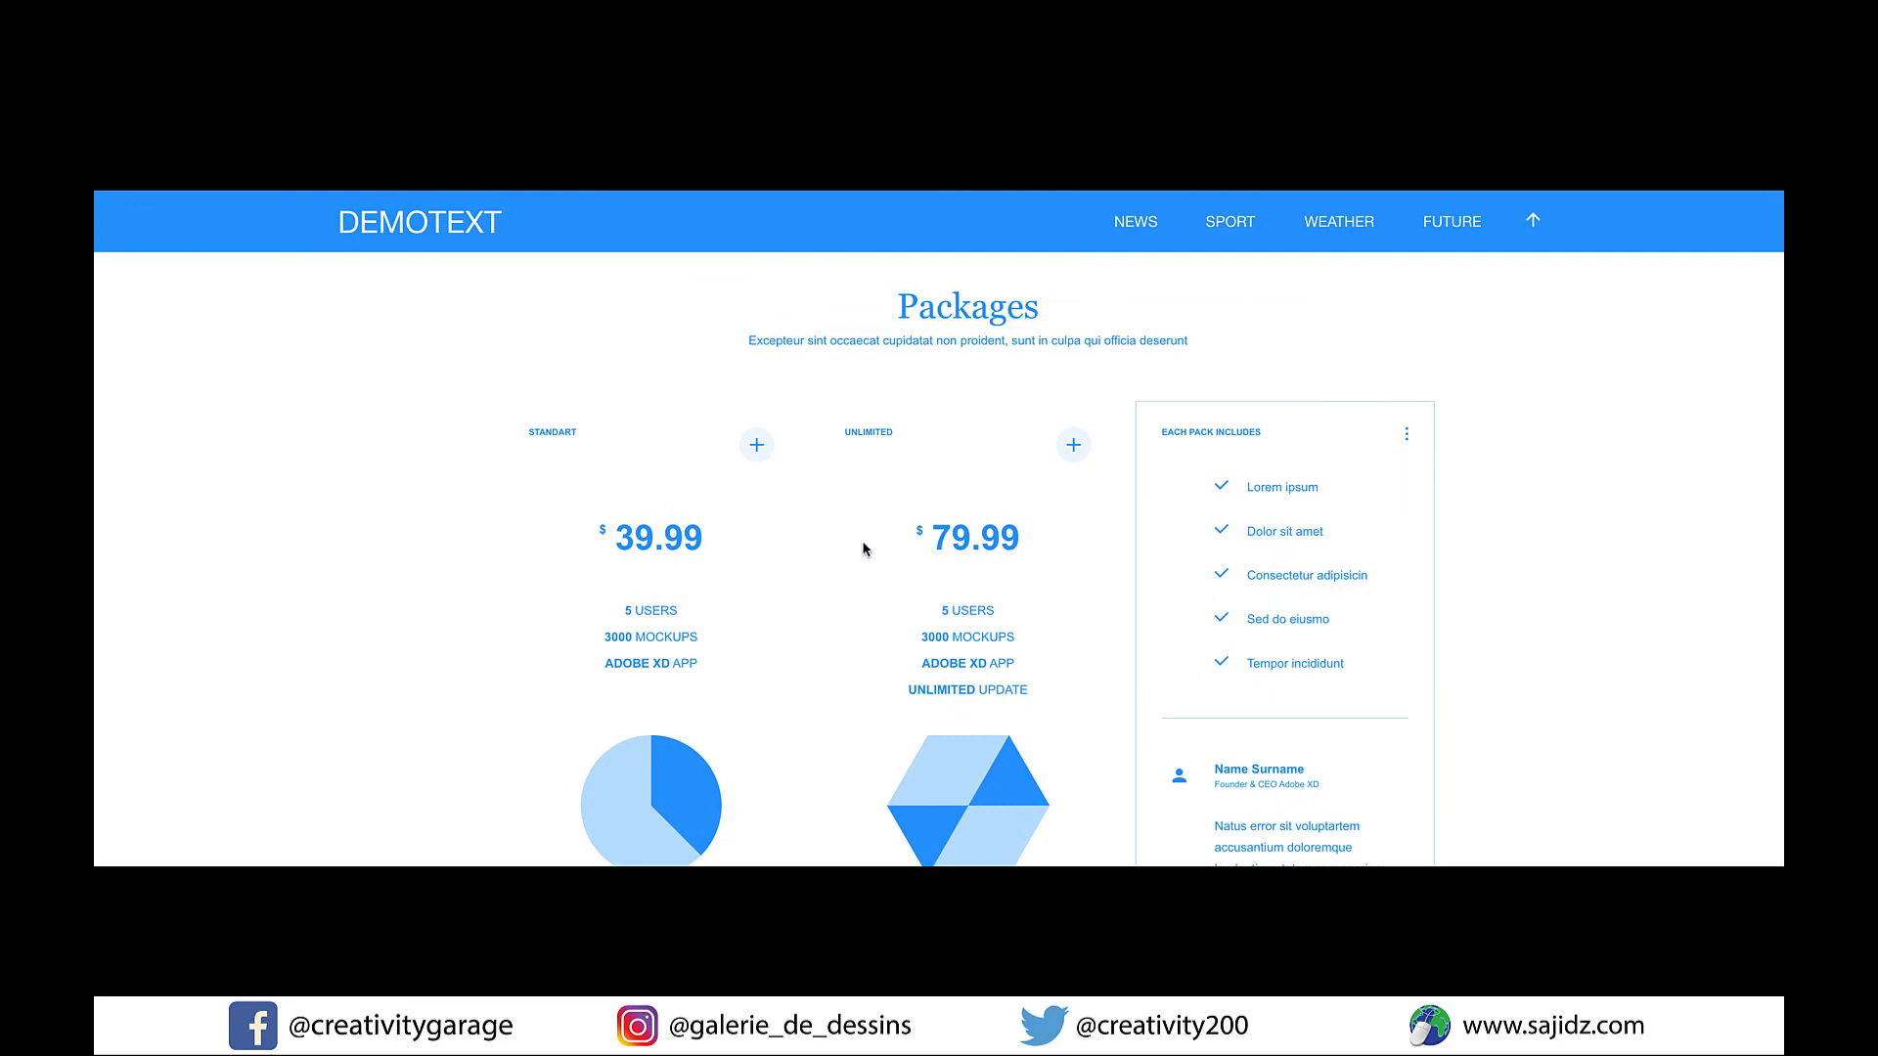
pyautogui.click(408, 224)
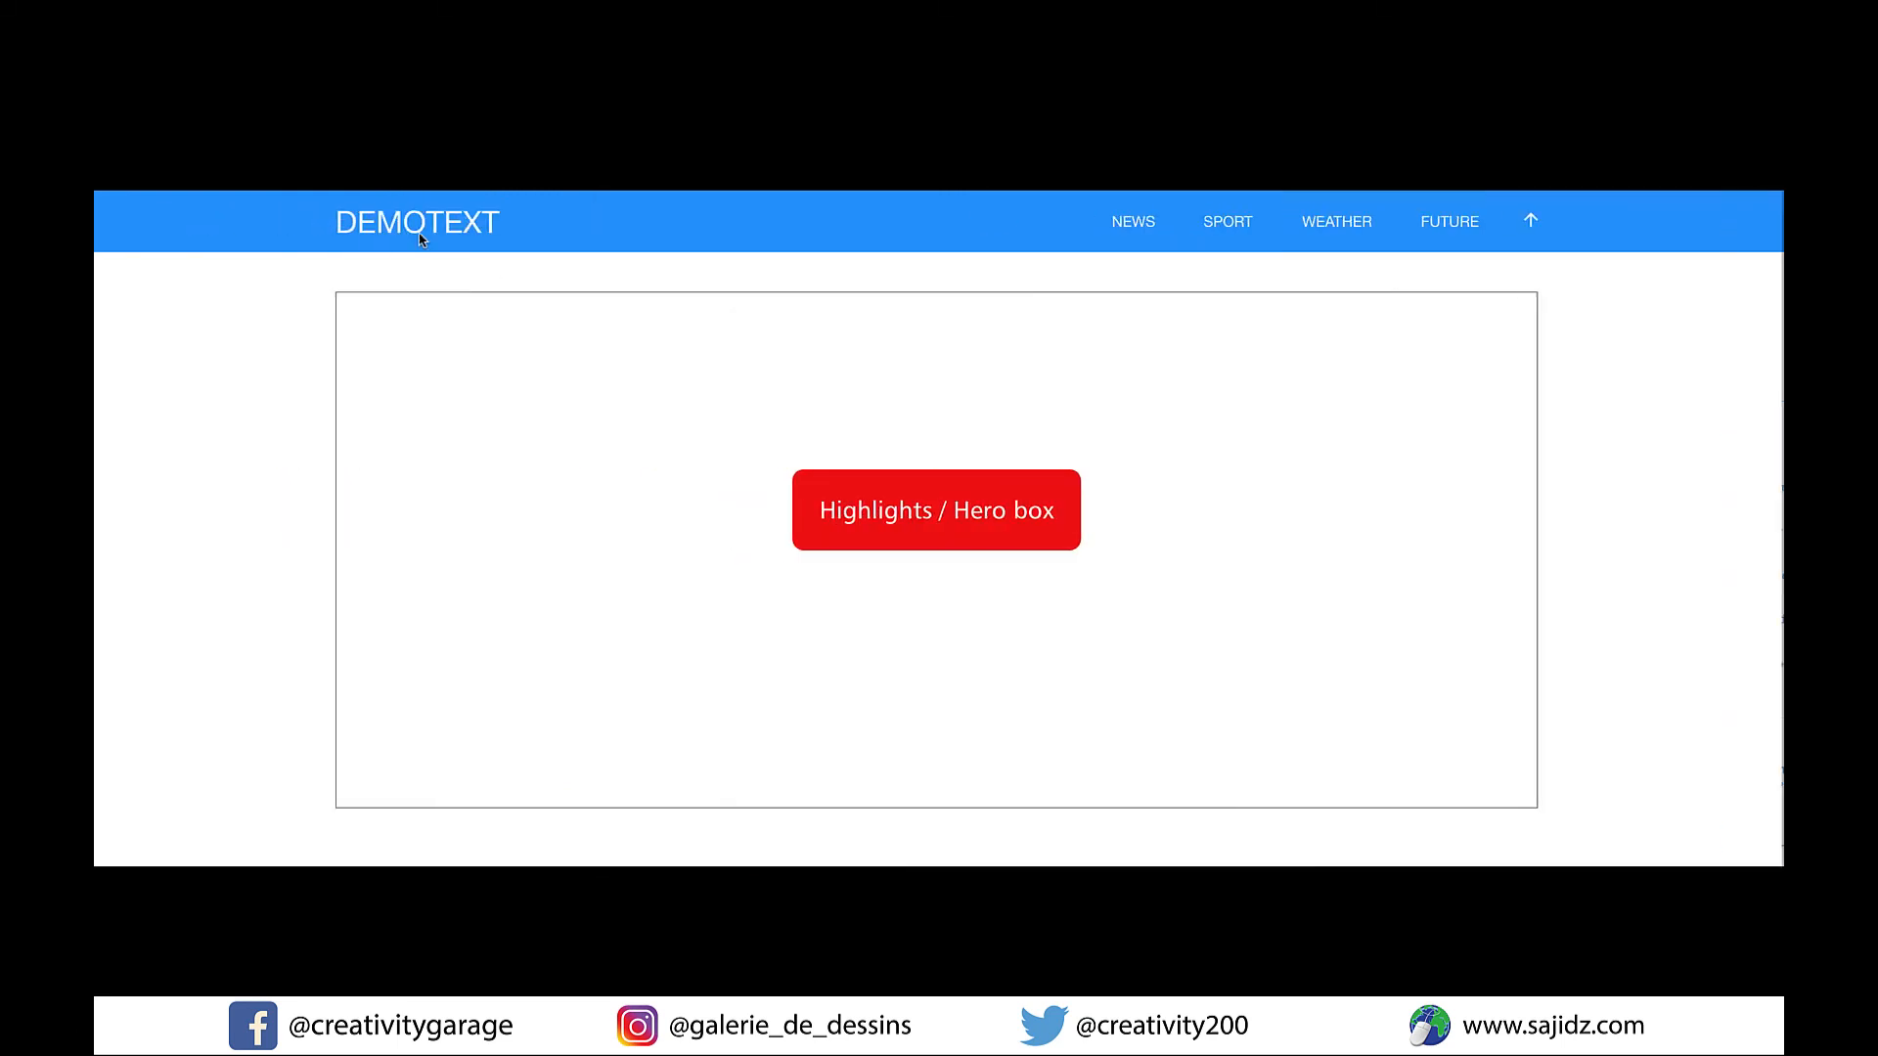